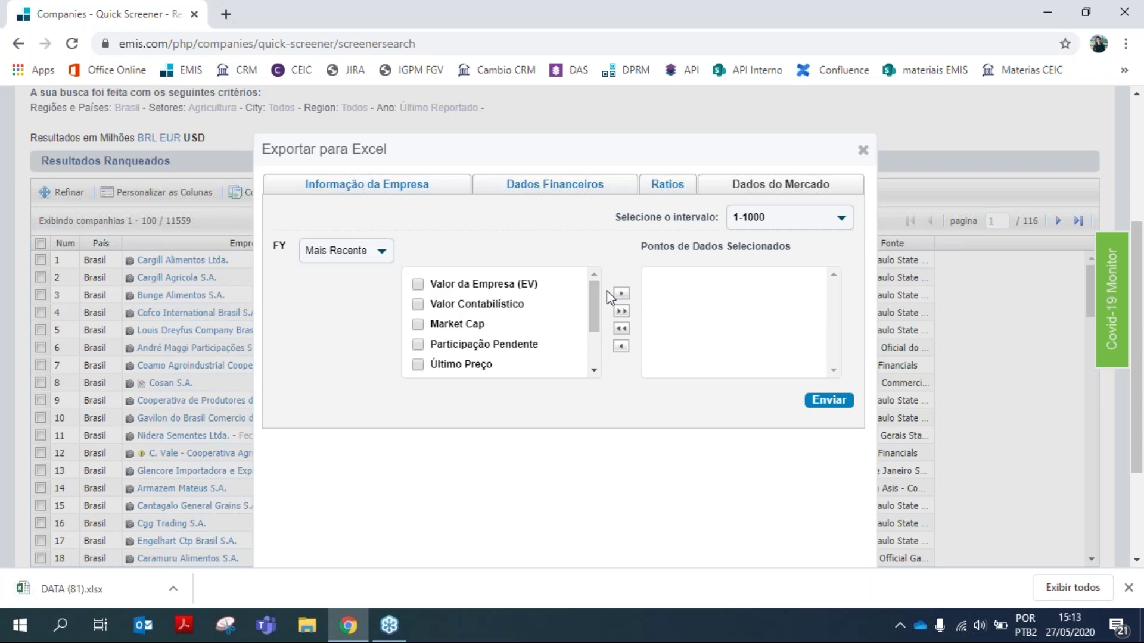
Set the Excel export's company interval to 1001-2000 and review the other available intervals
click(817, 227)
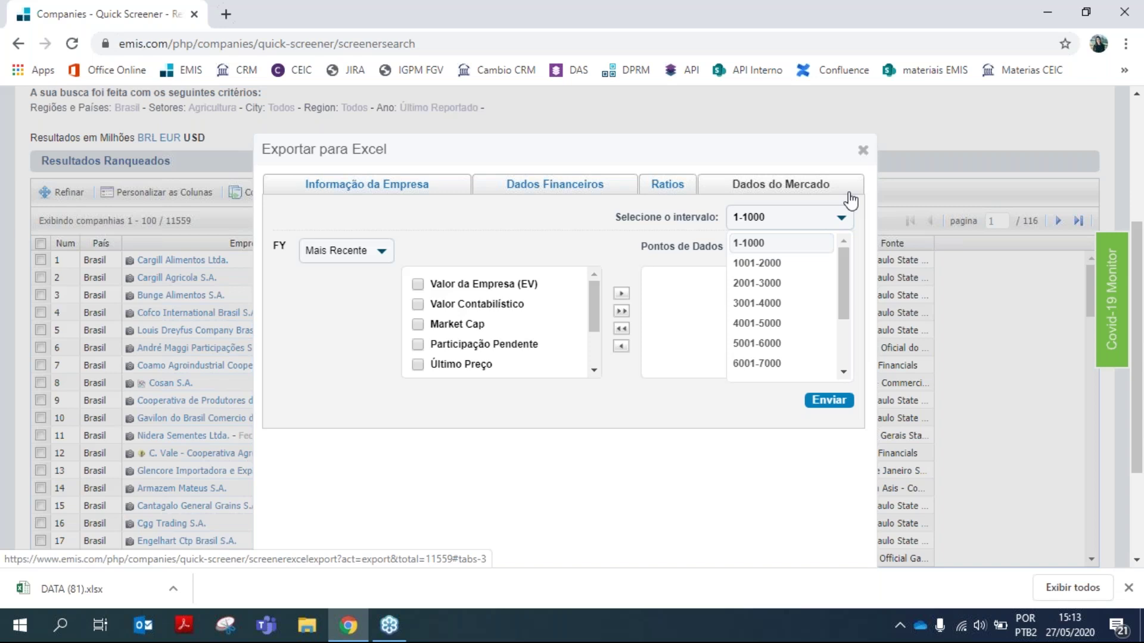
click(749, 265)
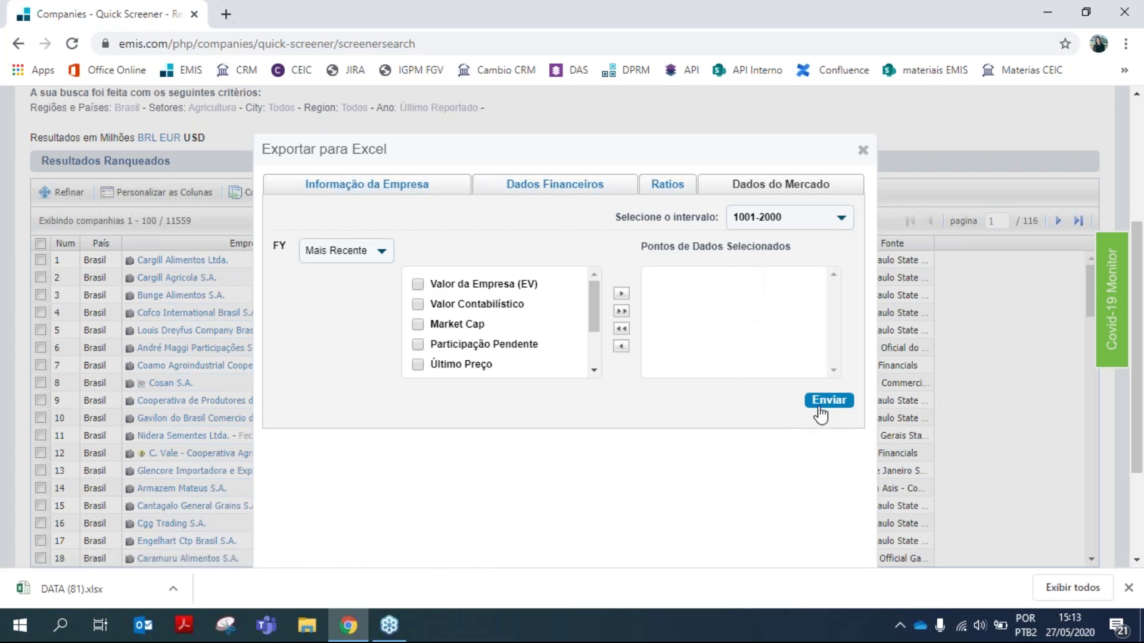
click(840, 218)
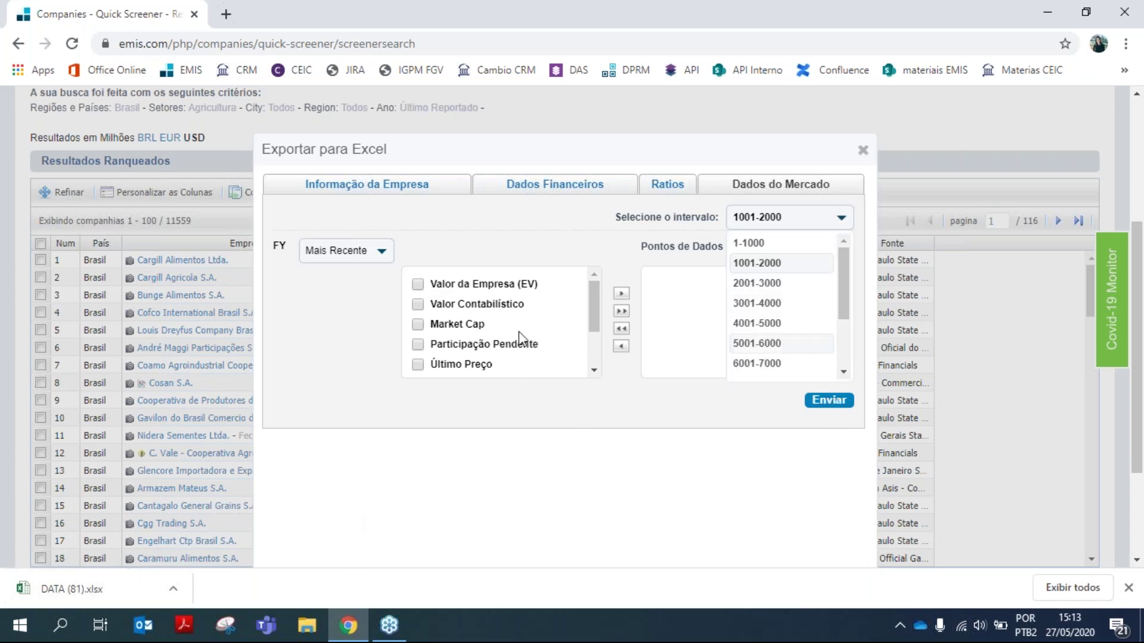
Open the downloaded DATA (81).xlsx in Excel, maximize its window and enable editing
click(119, 587)
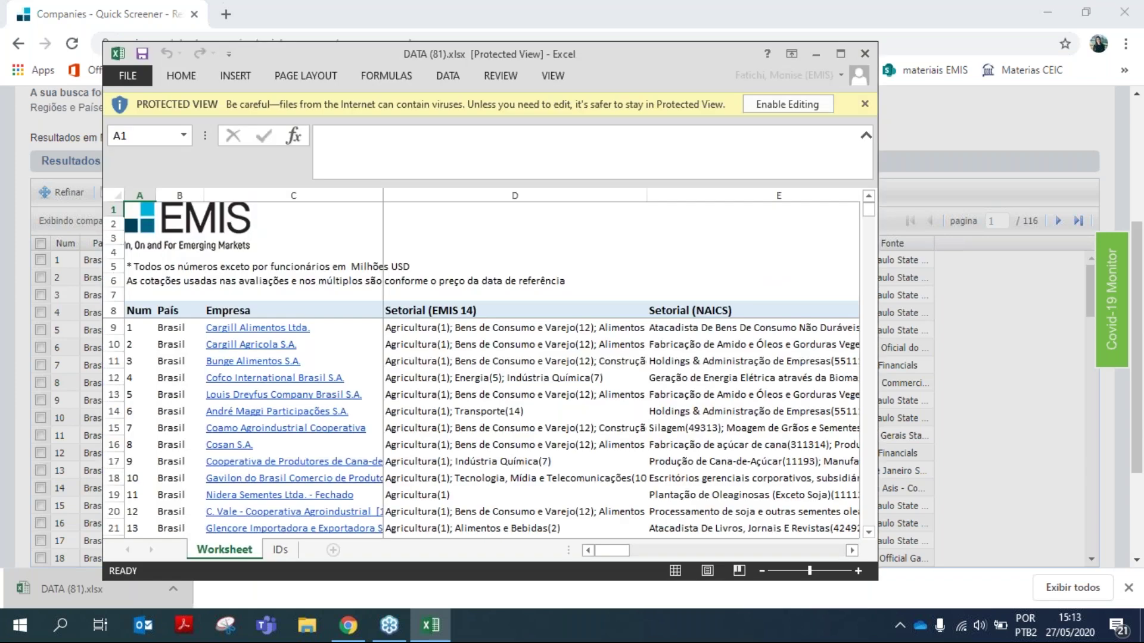
click(840, 54)
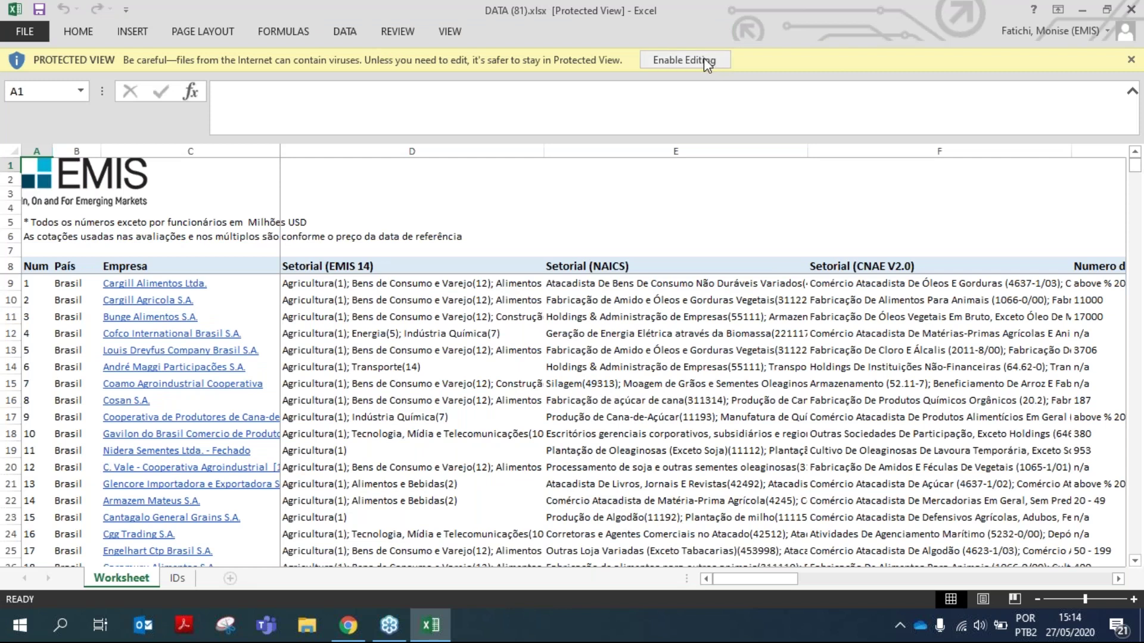
click(706, 62)
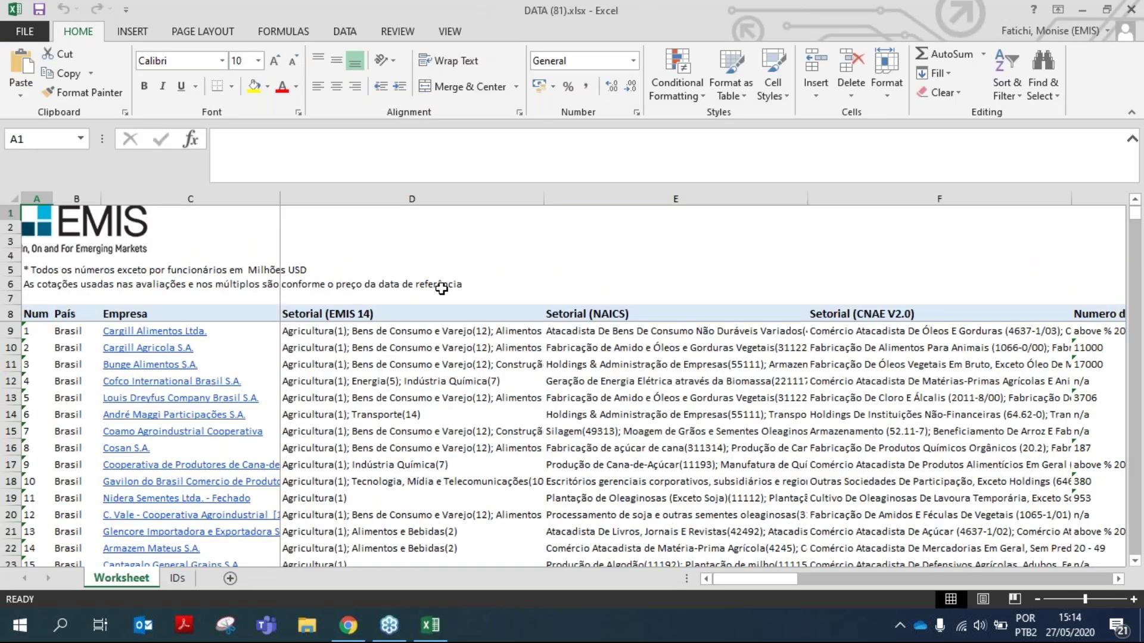
Examine the Bunge Alimentos row across the sector classification, employee, location and contact columns up to E-mail
click(459, 364)
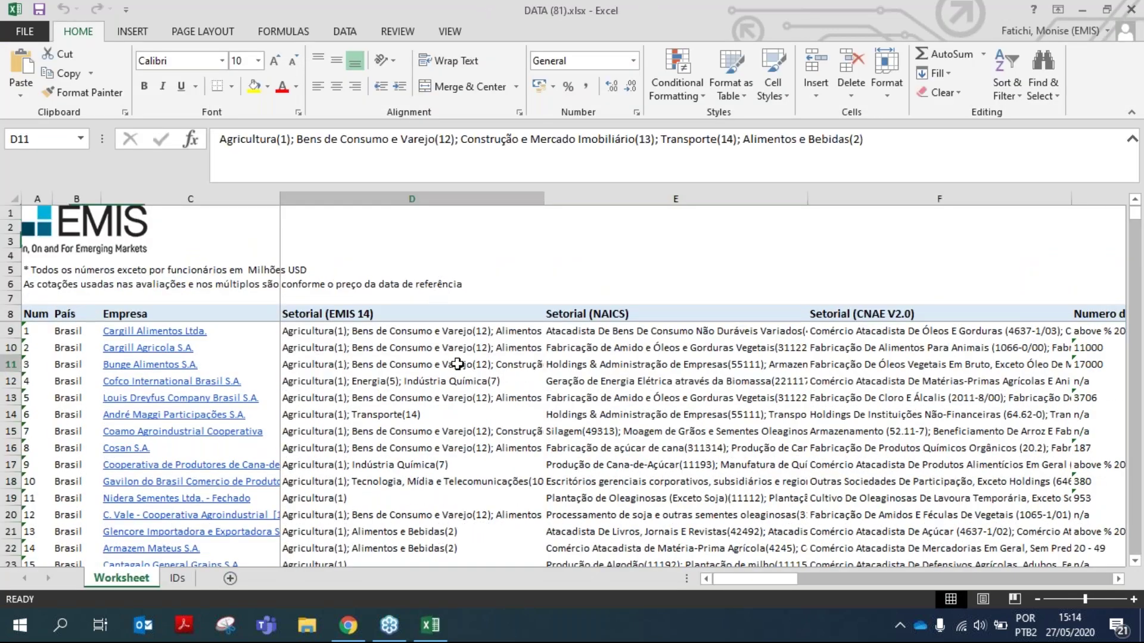
key(Right)
key(Right)
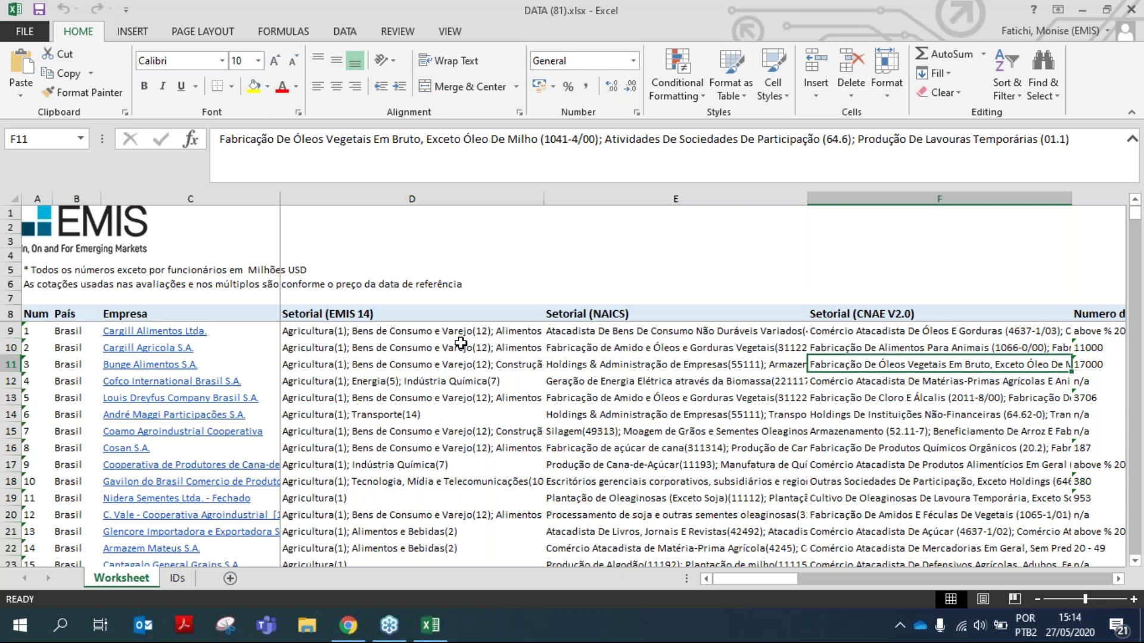
key(Right)
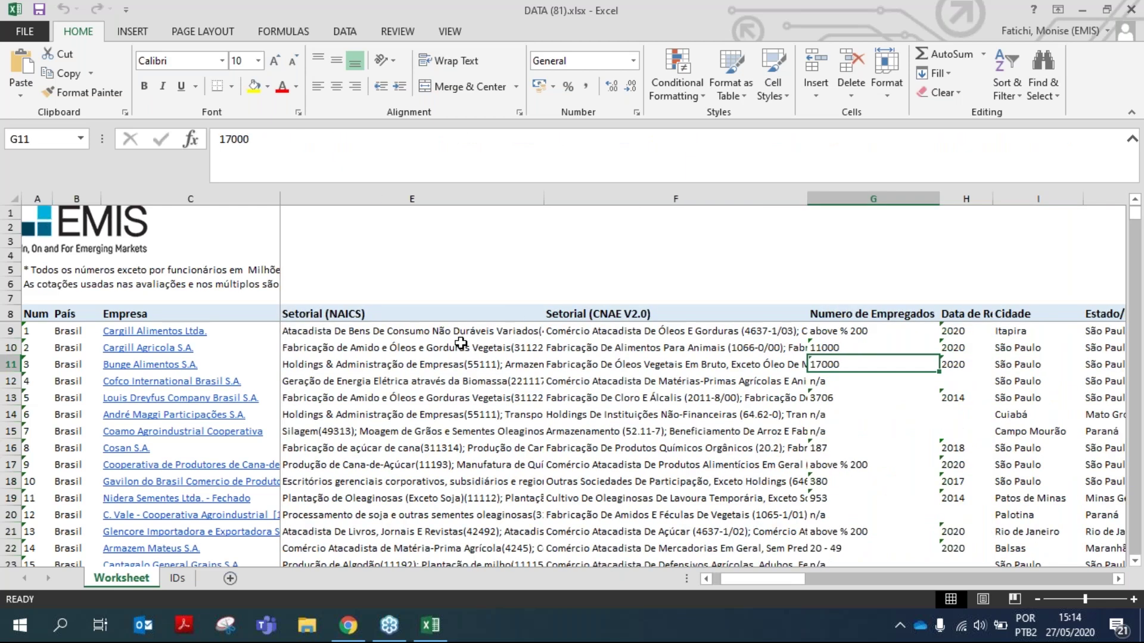
key(Right)
key(Right)
key(Right)
key(Right)
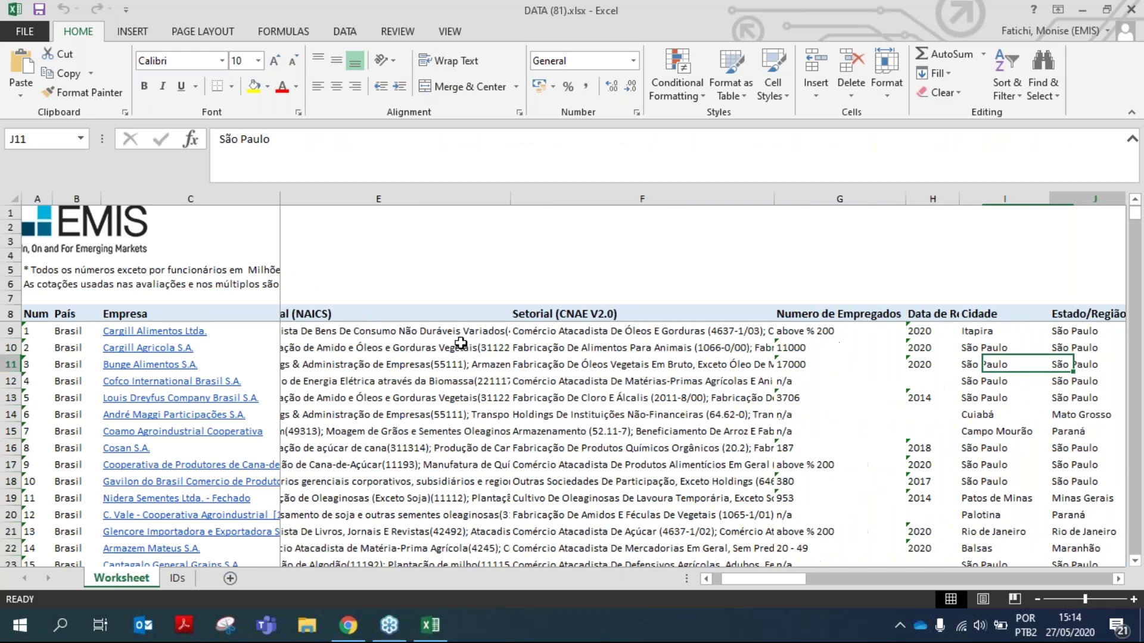
key(Right)
key(Right)
key(Right)
key(Right)
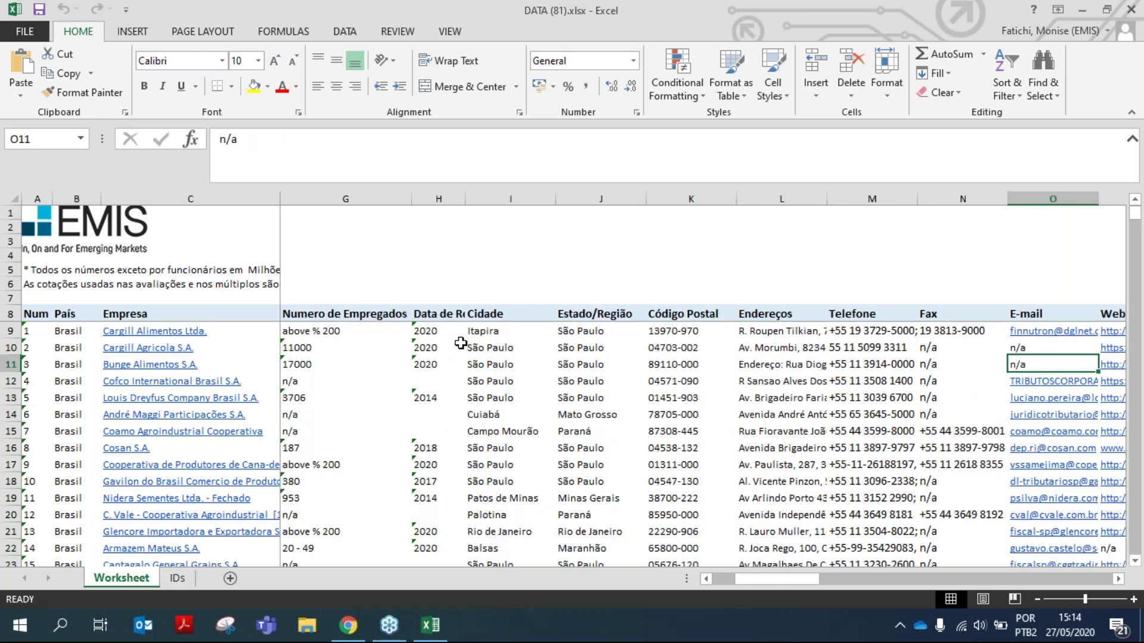
Examine the Bunge Alimentos row from Website through executives, auditors, legal form, shareholders, main products and EMIS ID to the first financial columns
key(Right)
key(Right)
key(Right)
key(Right)
key(Right)
key(Right)
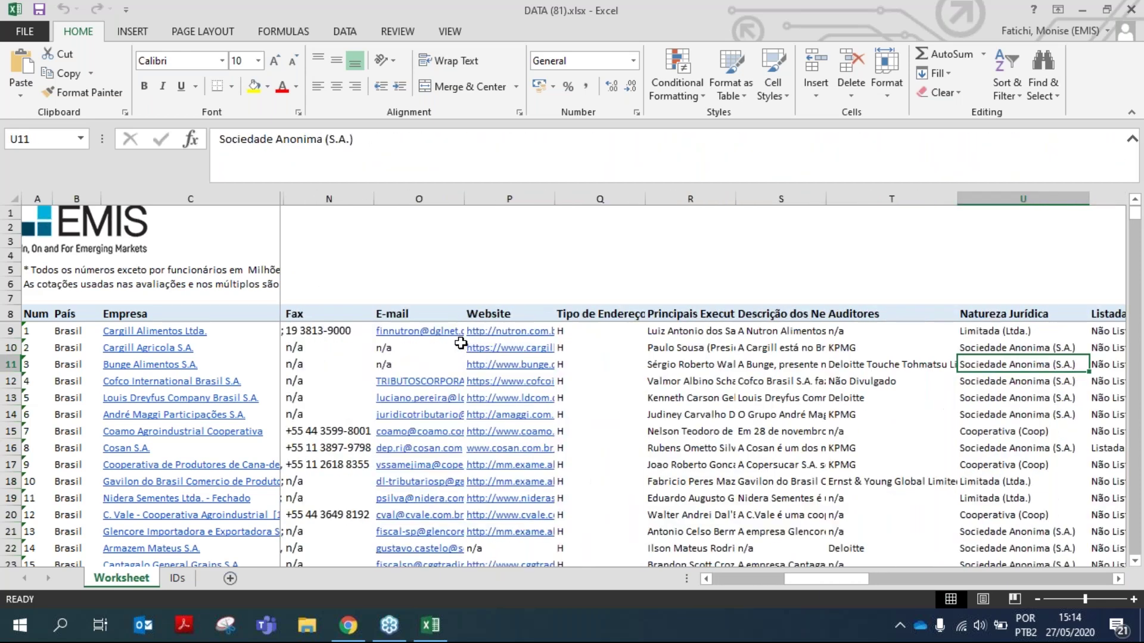
key(Right)
key(Right)
key(Right)
key(Right)
key(Right)
key(Right)
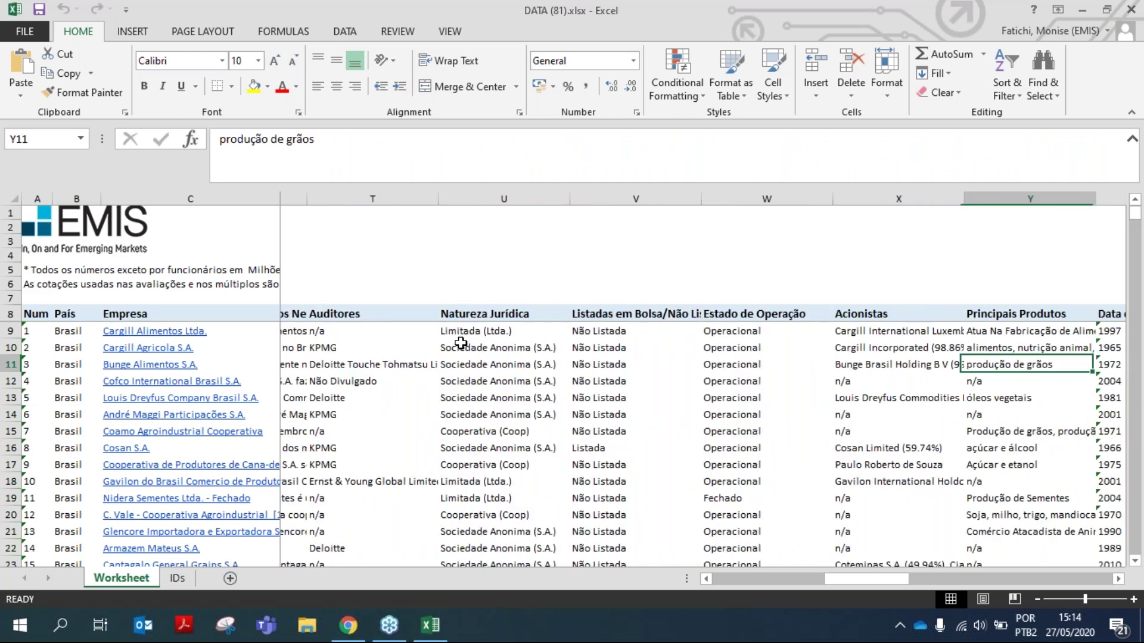
key(Right)
key(Right)
key(Right)
key(Right)
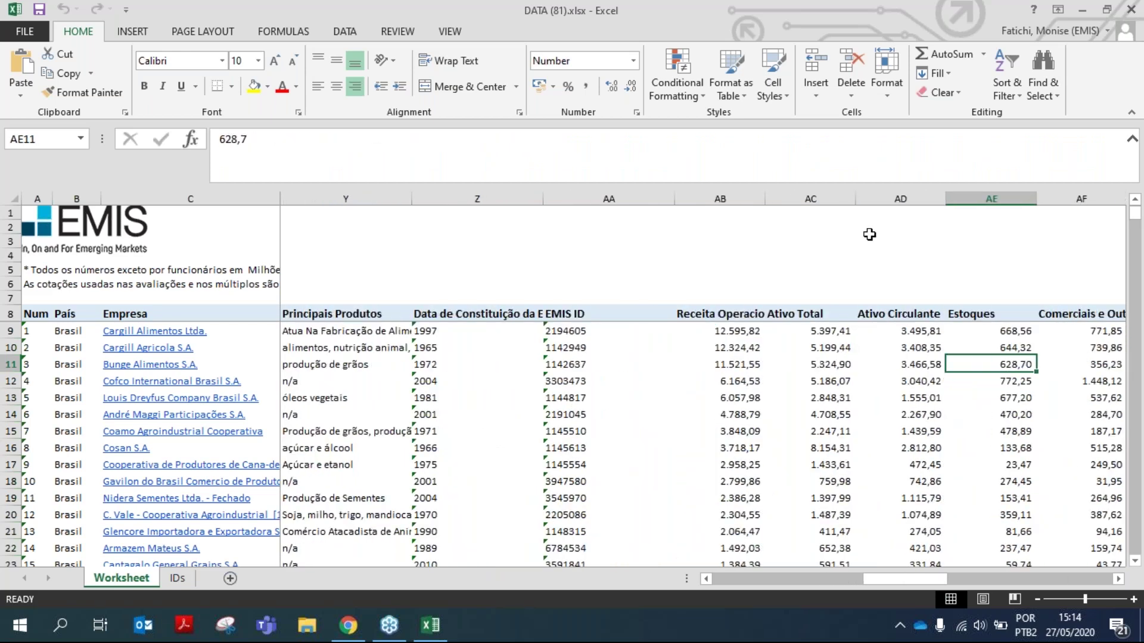
Examine the asset and equity columns for the leading companies and check the currency unit note in cell A5
click(914, 331)
key(Right)
key(Down)
key(Right)
key(Right)
key(Right)
key(Right)
key(Right)
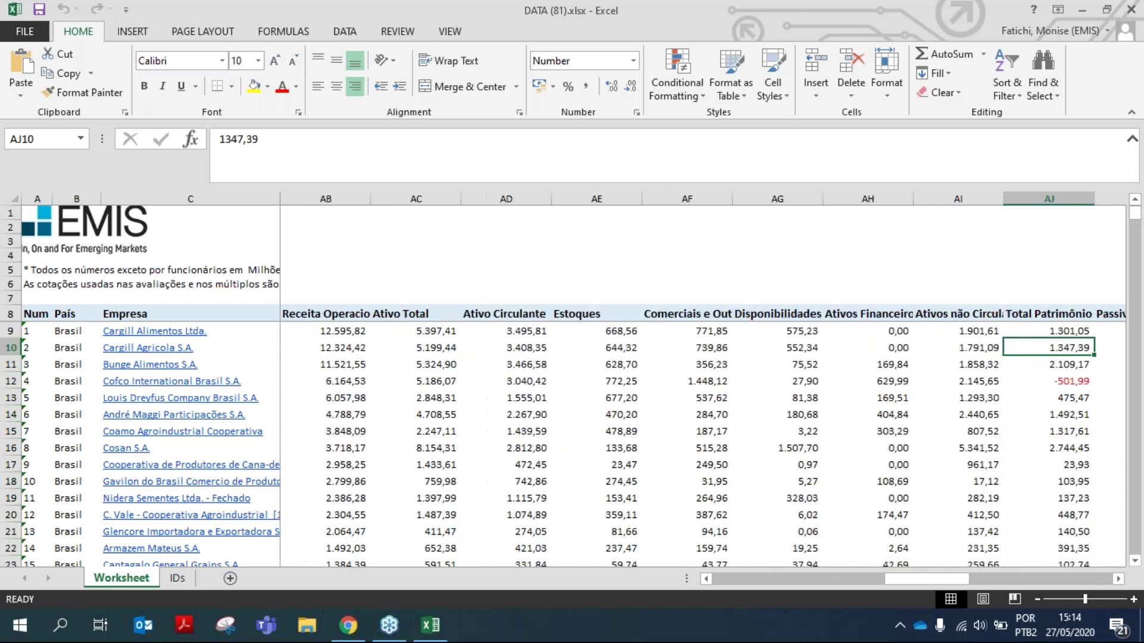
click(42, 269)
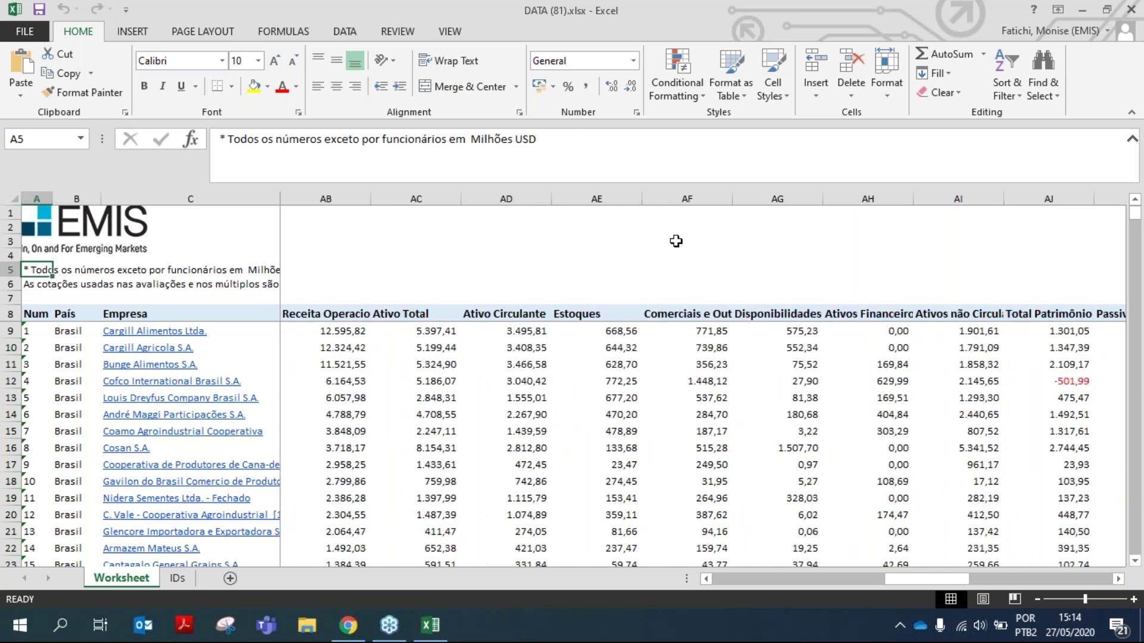
Examine the Cargill Alimentos row across the remaining assets, liabilities, debt, EBITDA, profit and fiscal year columns
click(726, 332)
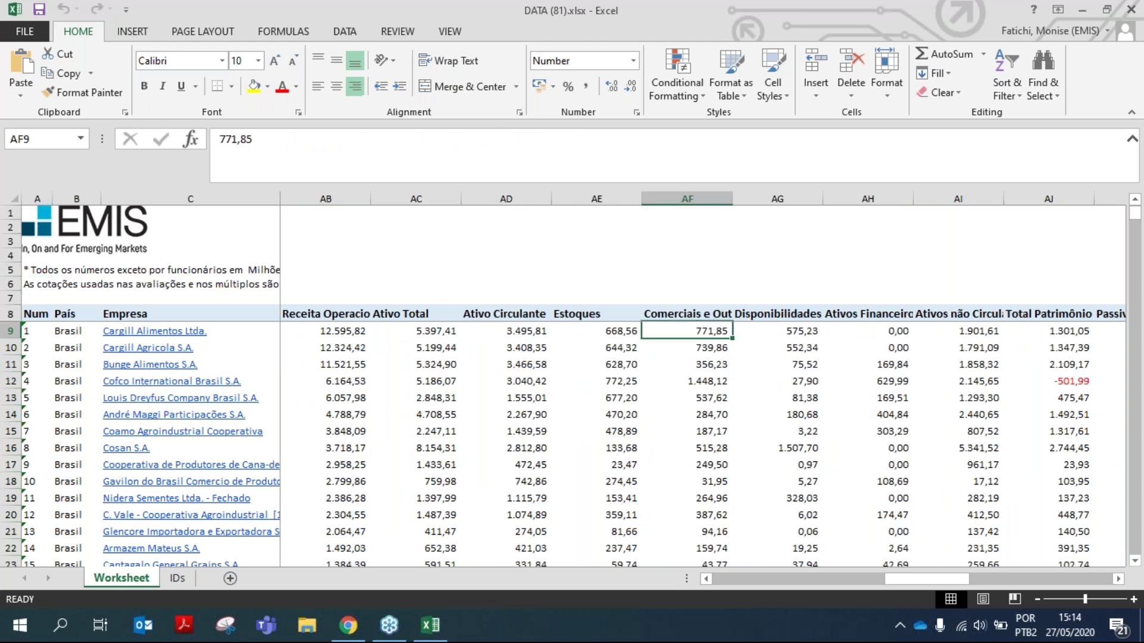
key(Right)
key(Right)
key(Right)
key(Right)
key(Right)
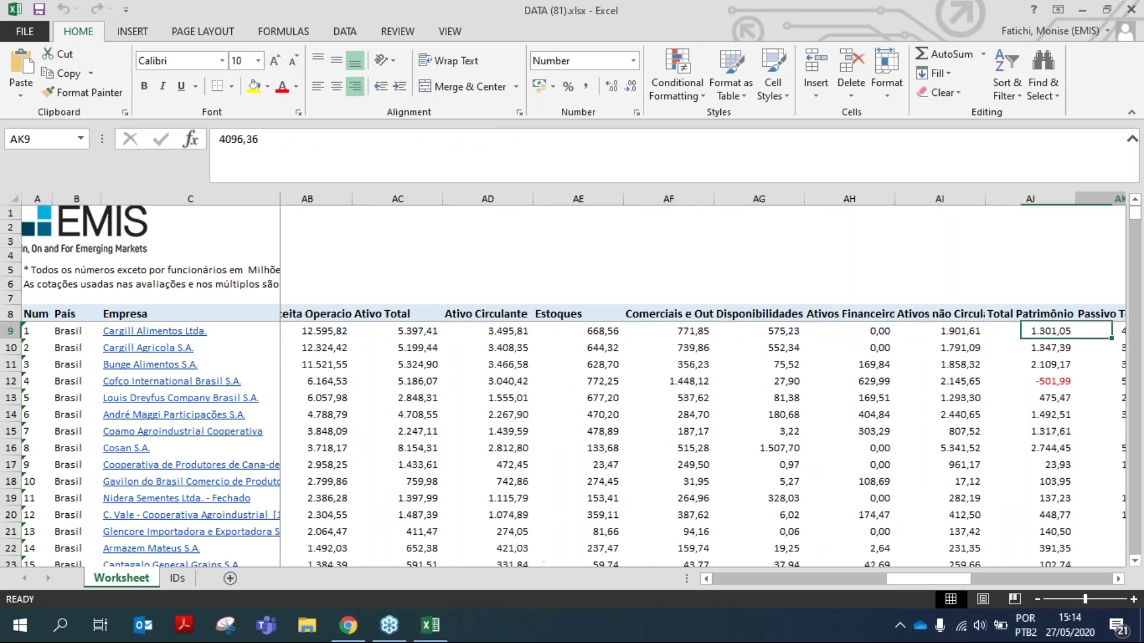
key(Right)
key(Right)
key(Right)
key(Right)
key(Right)
key(Right)
key(Right)
key(Right)
key(Right)
key(Right)
key(Right)
key(Right)
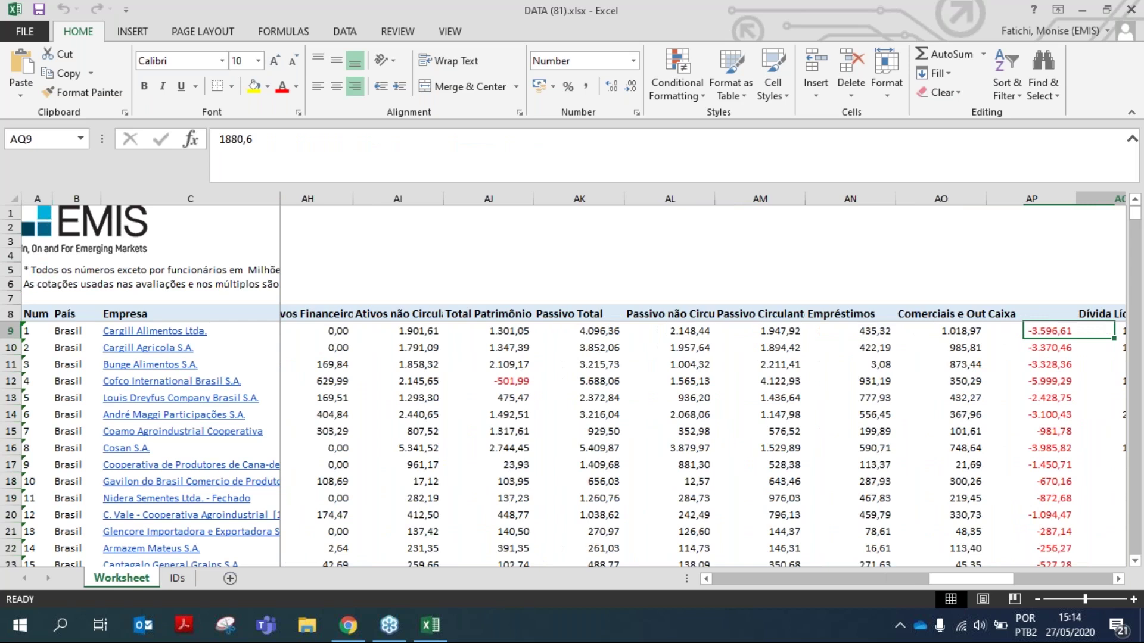
key(Right)
key(Right)
key(Right)
key(Right)
key(Right)
key(Right)
key(Right)
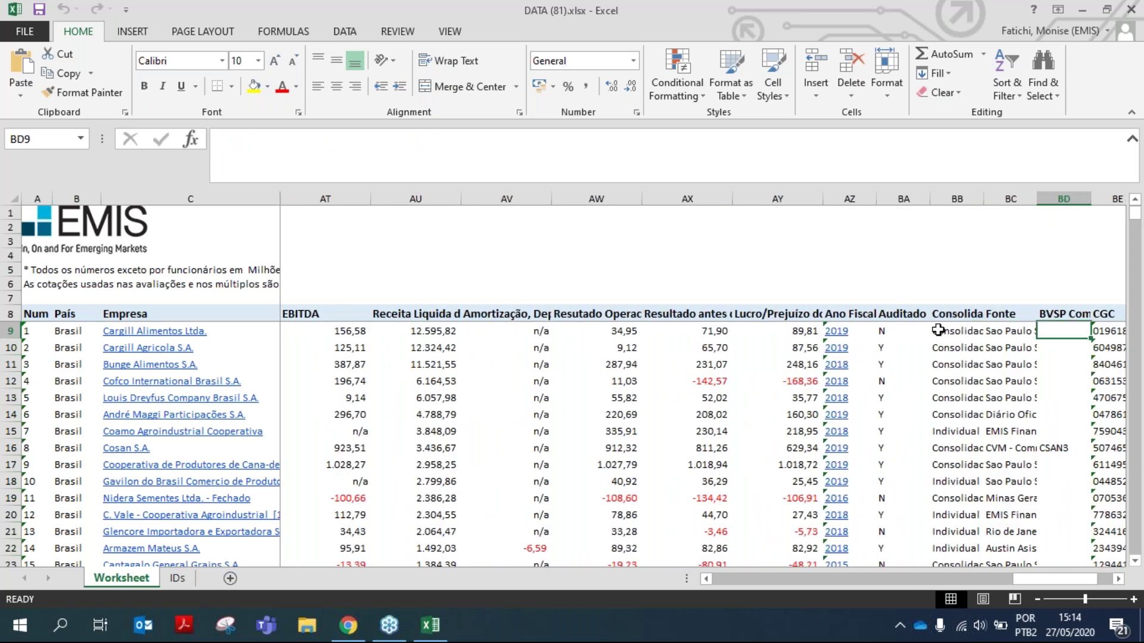
Examine the Consolidado and Fonte columns down the company list to compare the data sources, including rows 9 and 16
click(969, 333)
click(1015, 332)
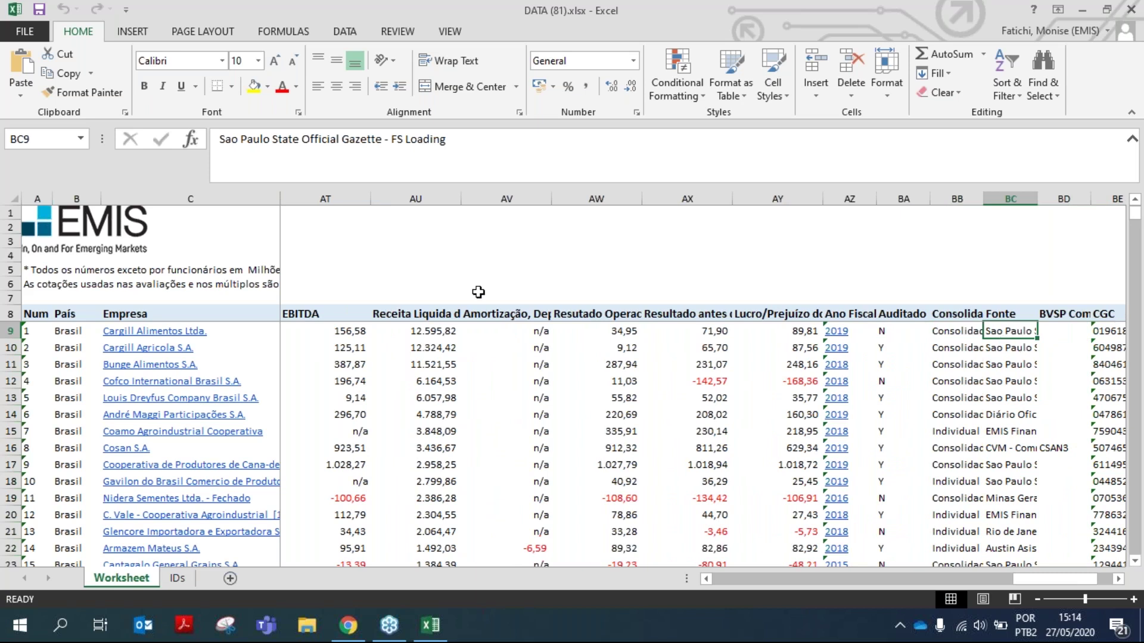
scroll(1029, 347, down, 1)
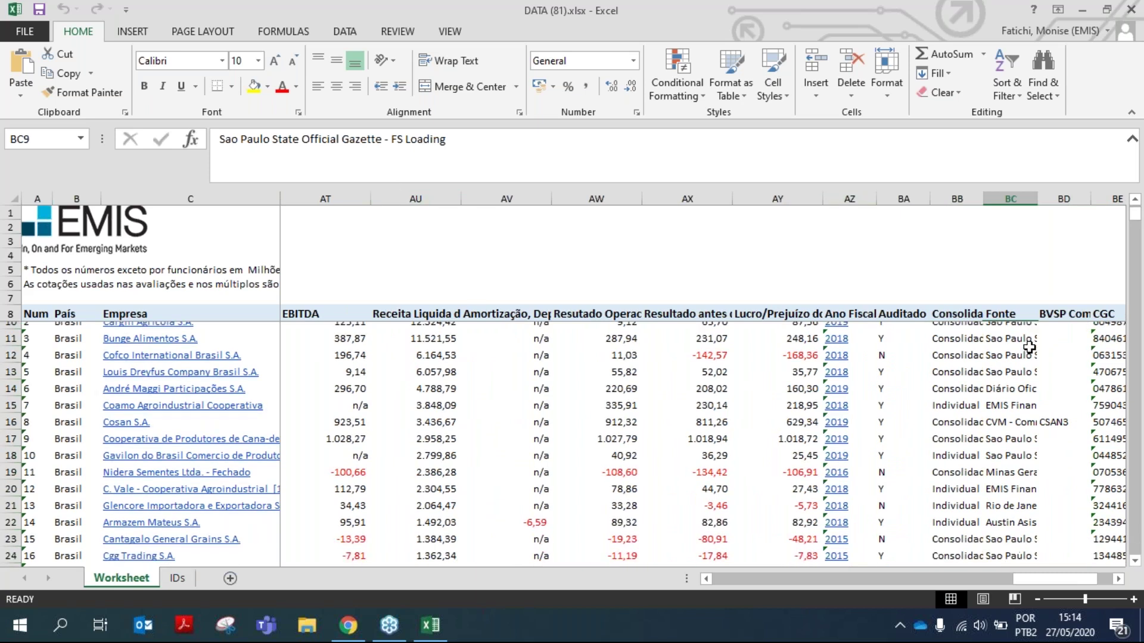
click(1013, 398)
scroll(1043, 405, down, 1)
scroll(1077, 461, down, 2)
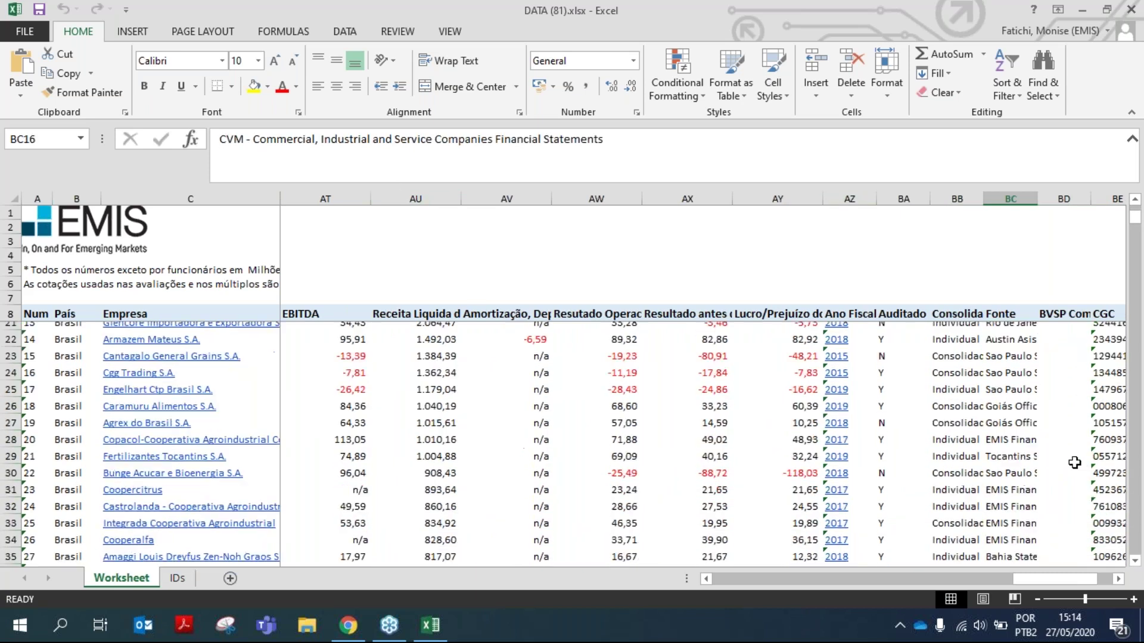
scroll(1074, 463, down, 9)
scroll(1066, 454, down, 1)
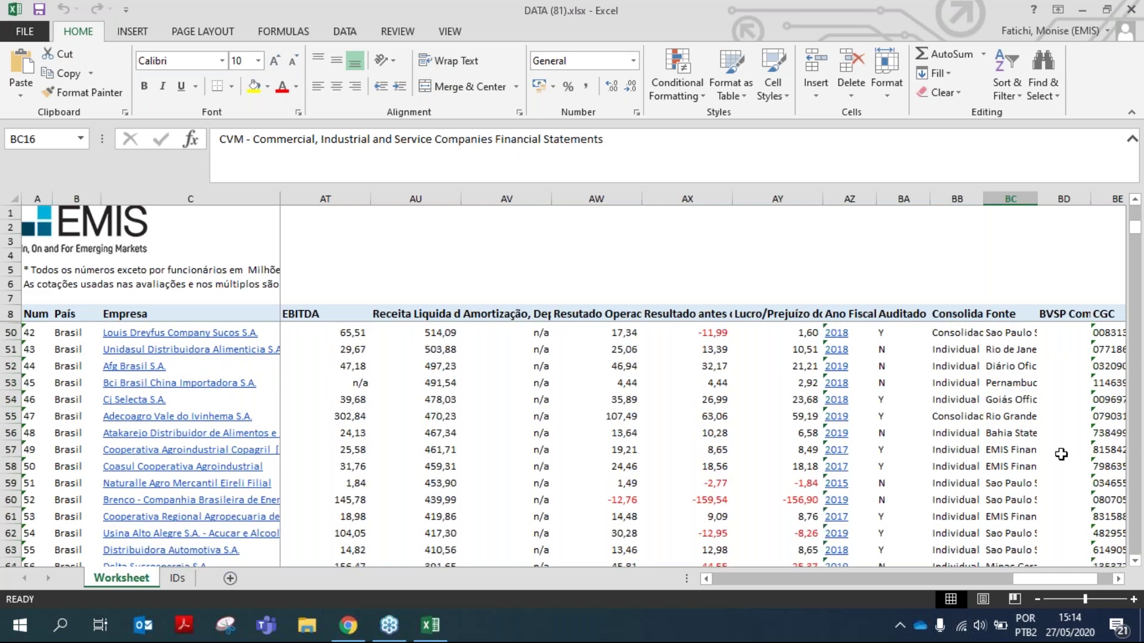
scroll(1031, 348, up, 2)
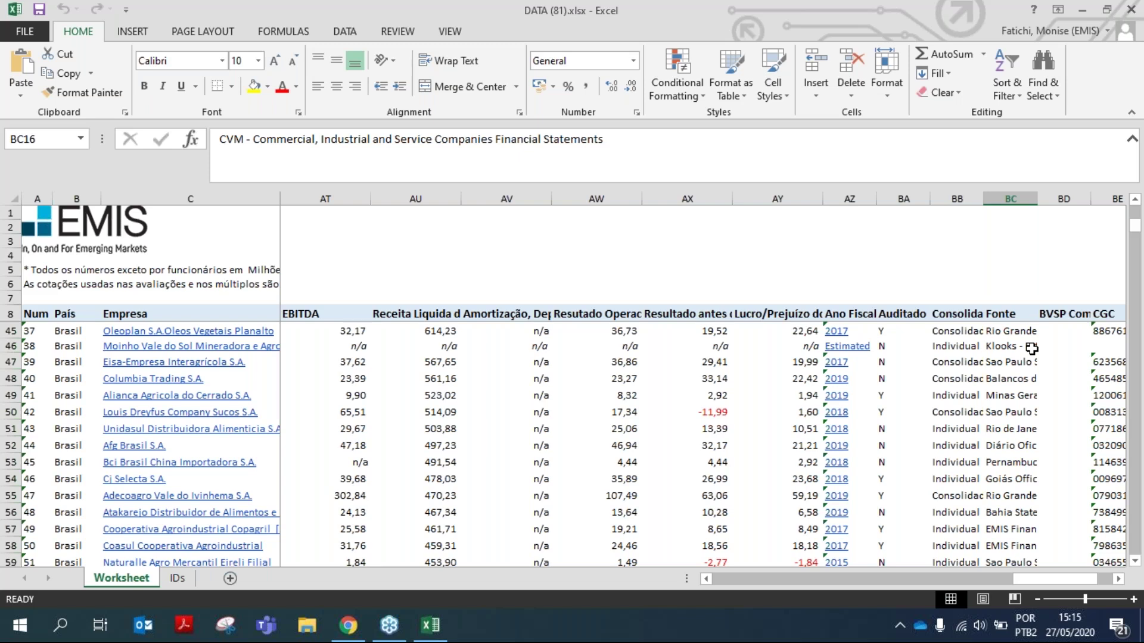
Examine the financial columns of row 46, Moinho Vale do Sol, from net revenue back to operating revenue
click(465, 355)
click(449, 345)
key(Left)
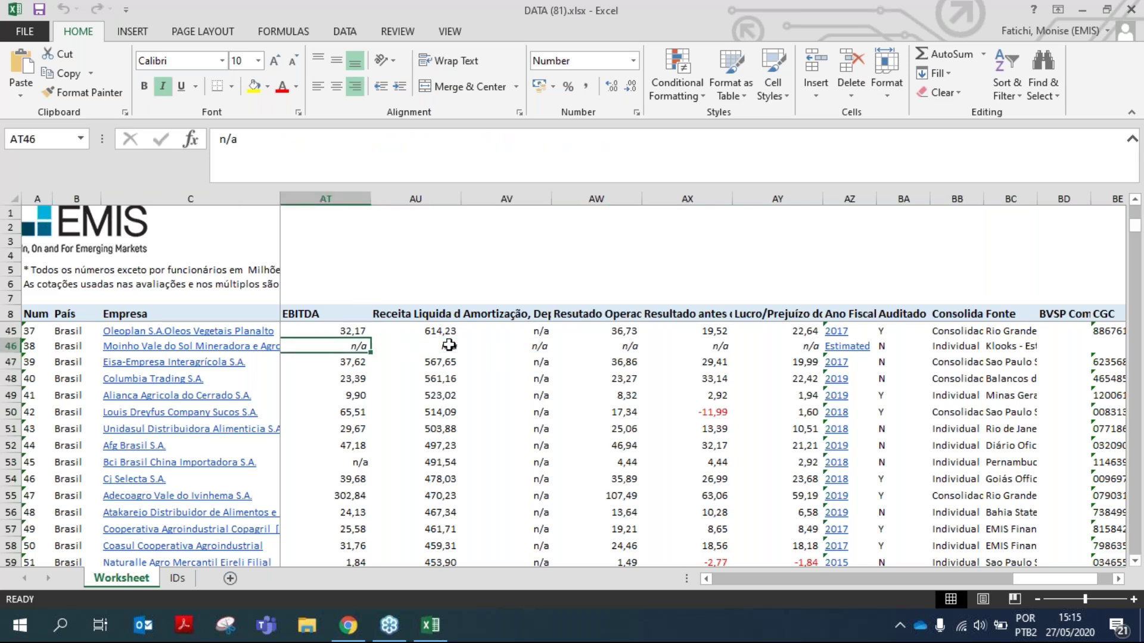
key(Left)
key(Left)
key(Left)
key(Left)
key(Left)
key(Left)
key(Left)
key(Left)
key(Left)
key(Left)
key(Left)
key(Left)
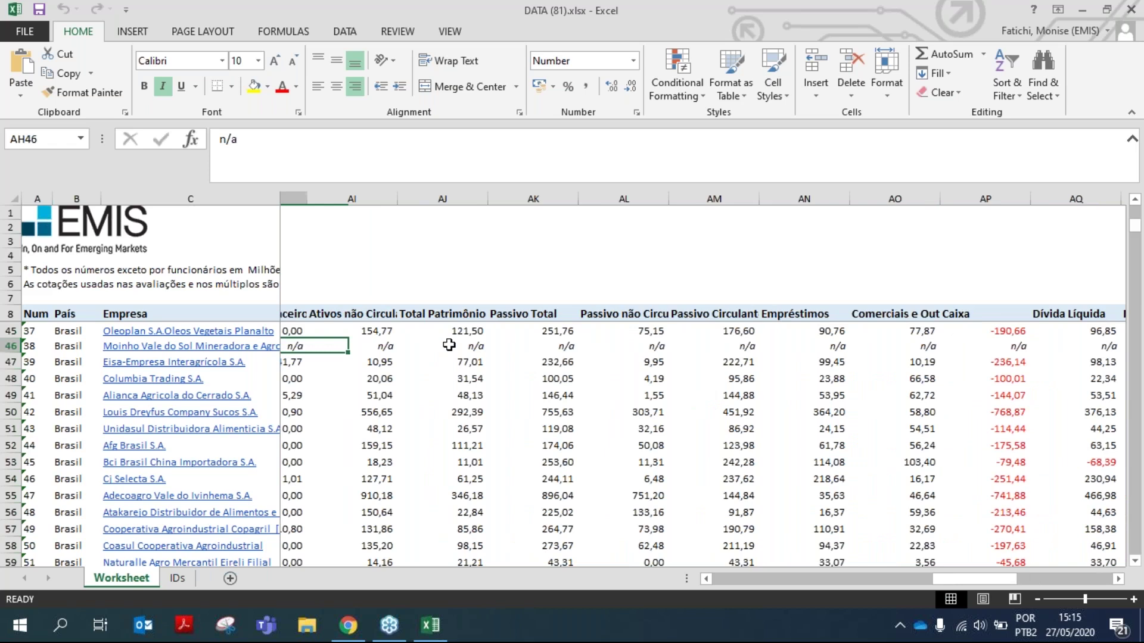
key(Left)
key(Left)
key(Left)
drag(1023, 345, 355, 341)
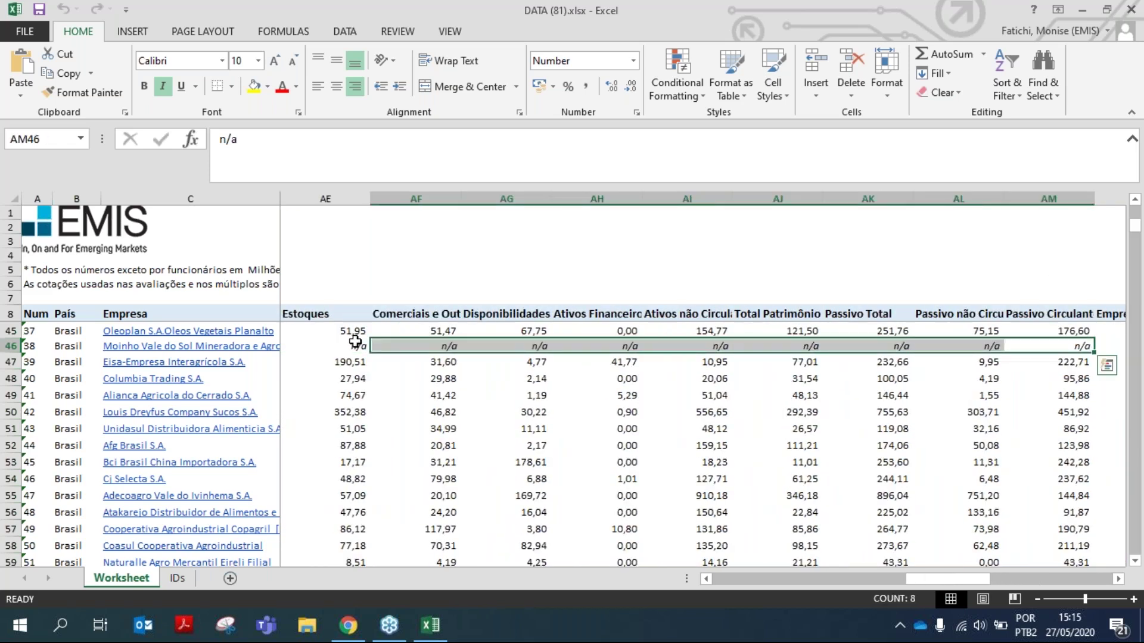
click(322, 356)
key(Up)
key(Left)
key(Left)
key(Left)
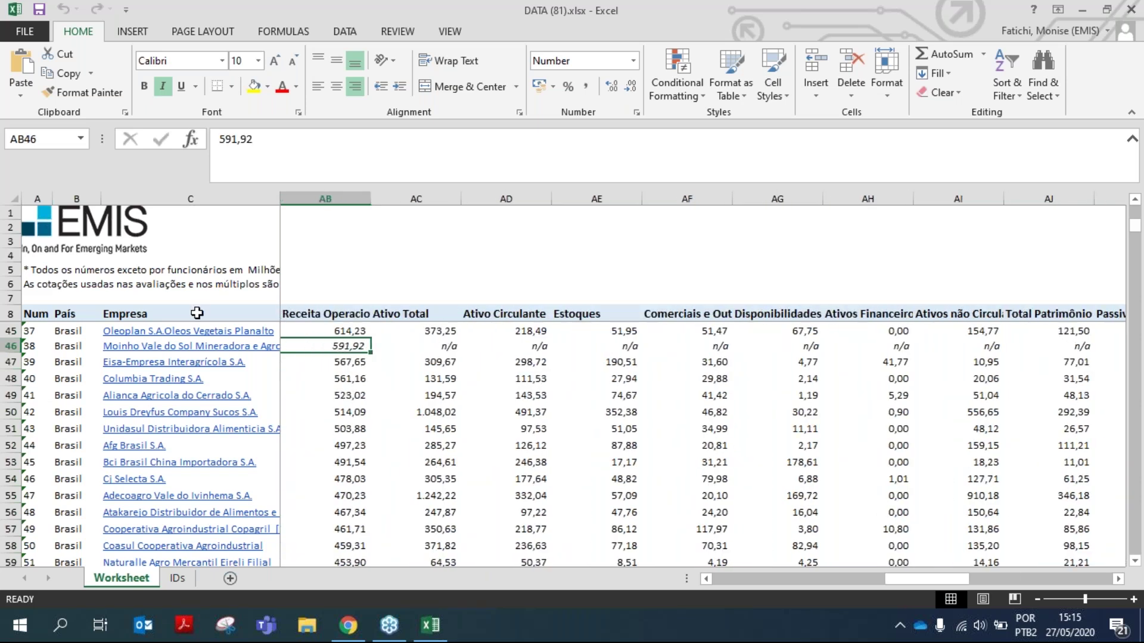
Examine row 46 from the asset columns forward through the fiscal year to its Fonte entry
click(491, 347)
key(Right)
key(Right)
key(Right)
key(Right)
key(Right)
key(Right)
key(Right)
key(Right)
key(Right)
key(Right)
key(Right)
key(Right)
key(Right)
key(Right)
key(Right)
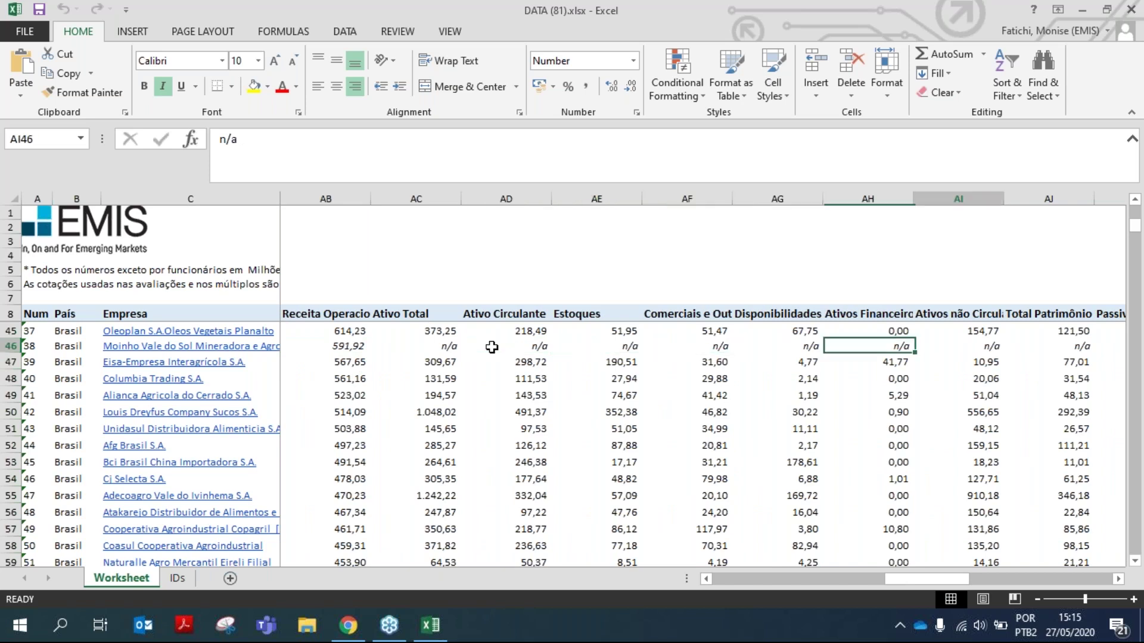
key(Right)
key(Right)
key(Right)
key(Right)
key(Right)
key(Right)
key(Right)
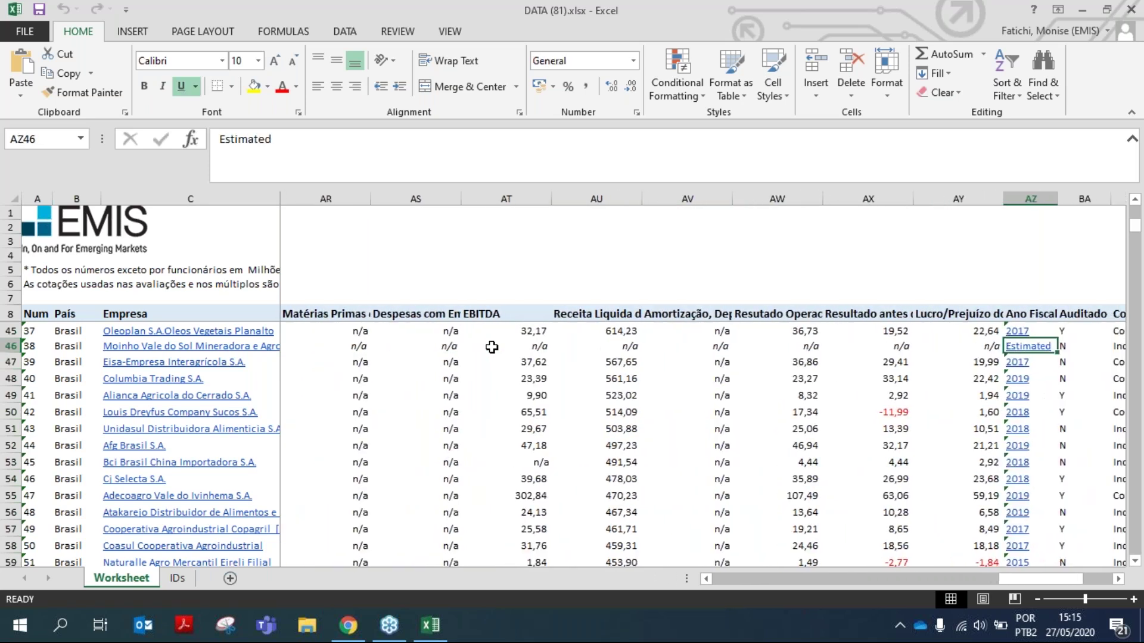
key(Right)
key(Right)
key(Right)
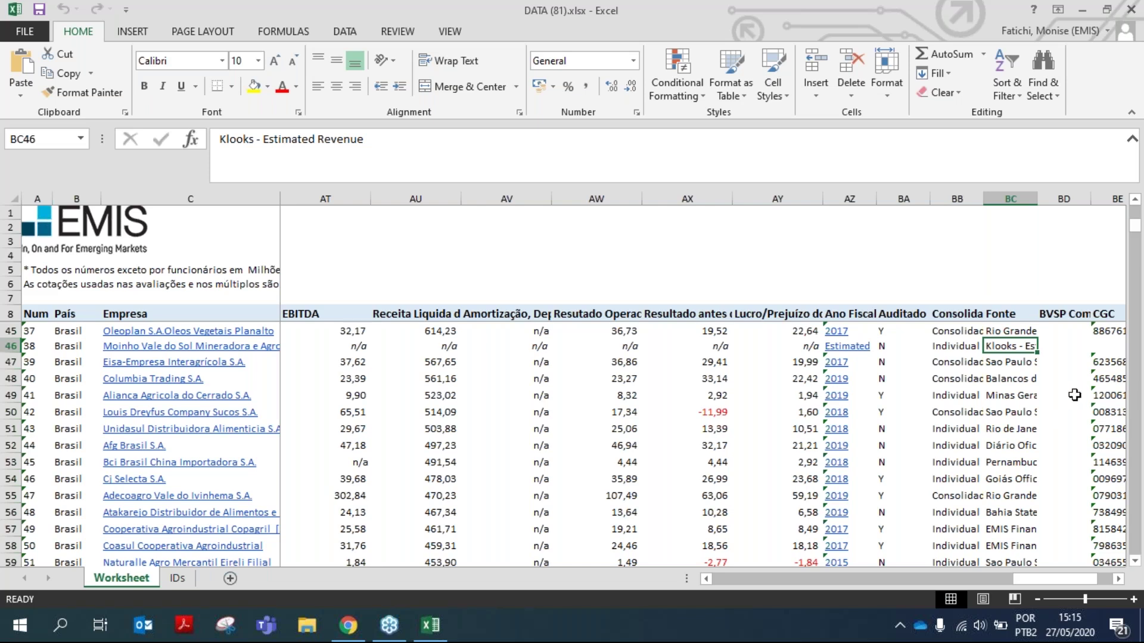
Close the workbook and the Excel export dialog, returning to the ranked company results
click(1134, 9)
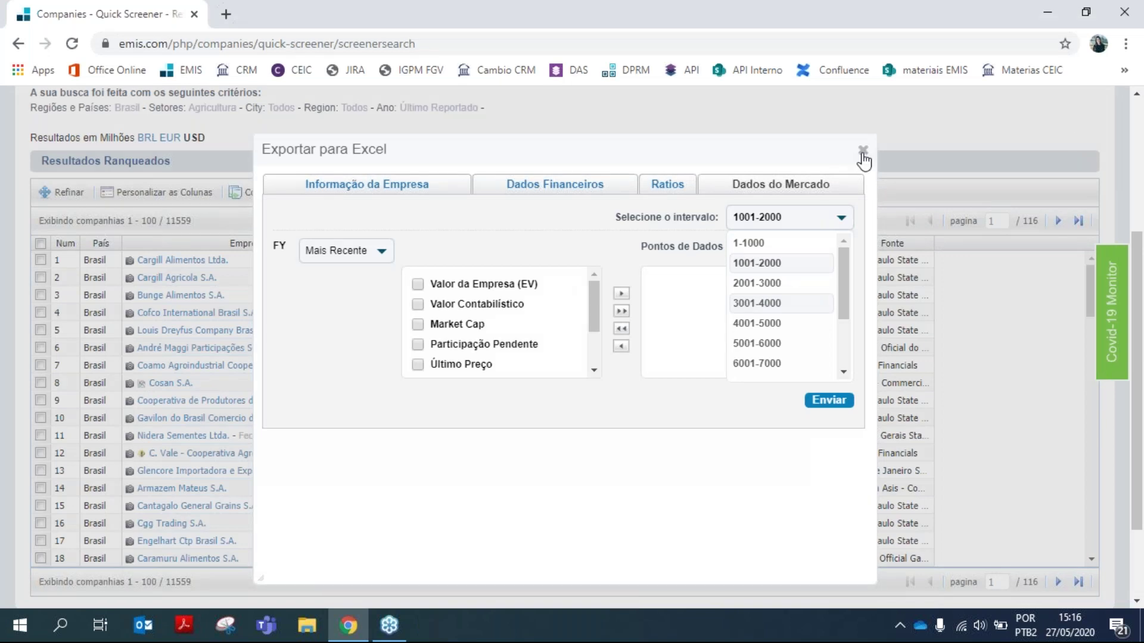
click(862, 154)
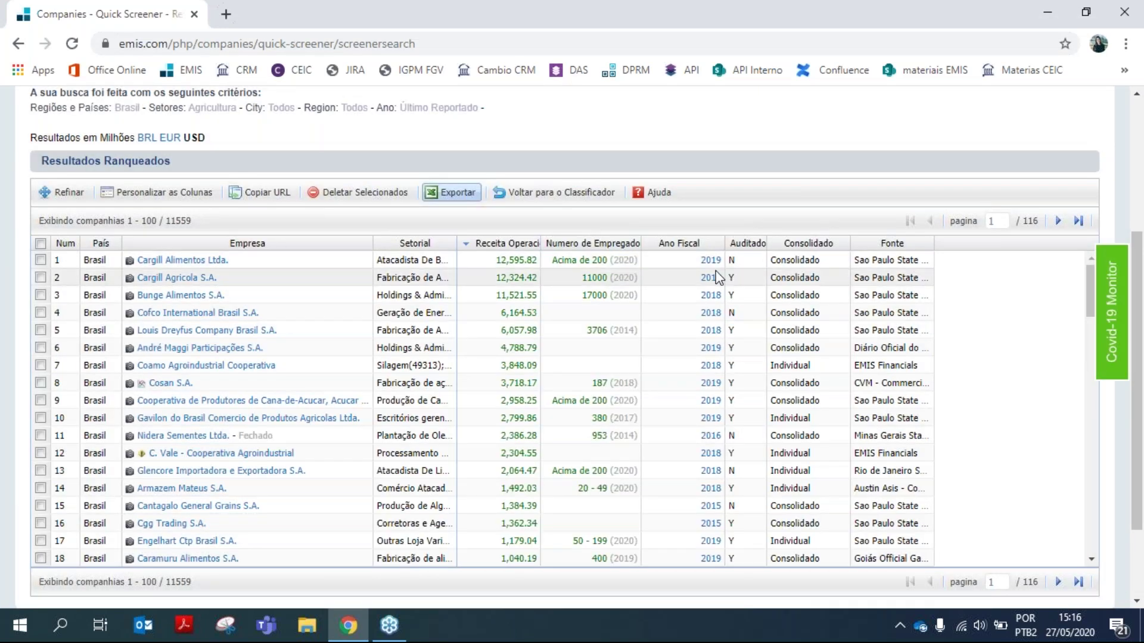
scroll(709, 275, up, 1)
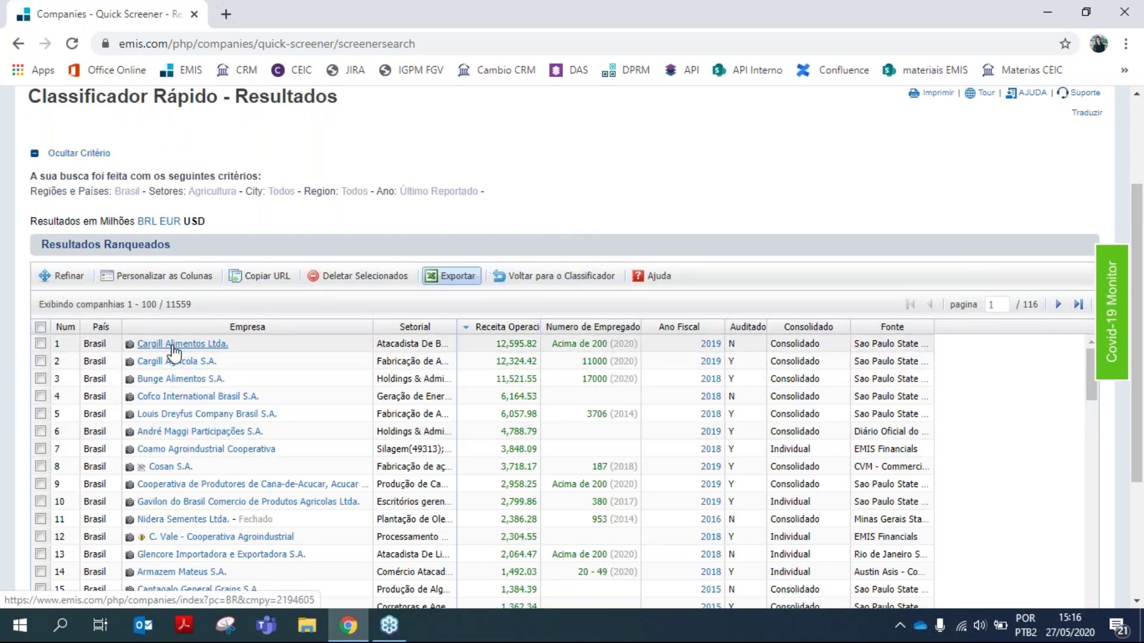
Open the company profile of Cargill Alimentos Ltda. from the ranked results
scroll(179, 342, down, 1)
click(180, 303)
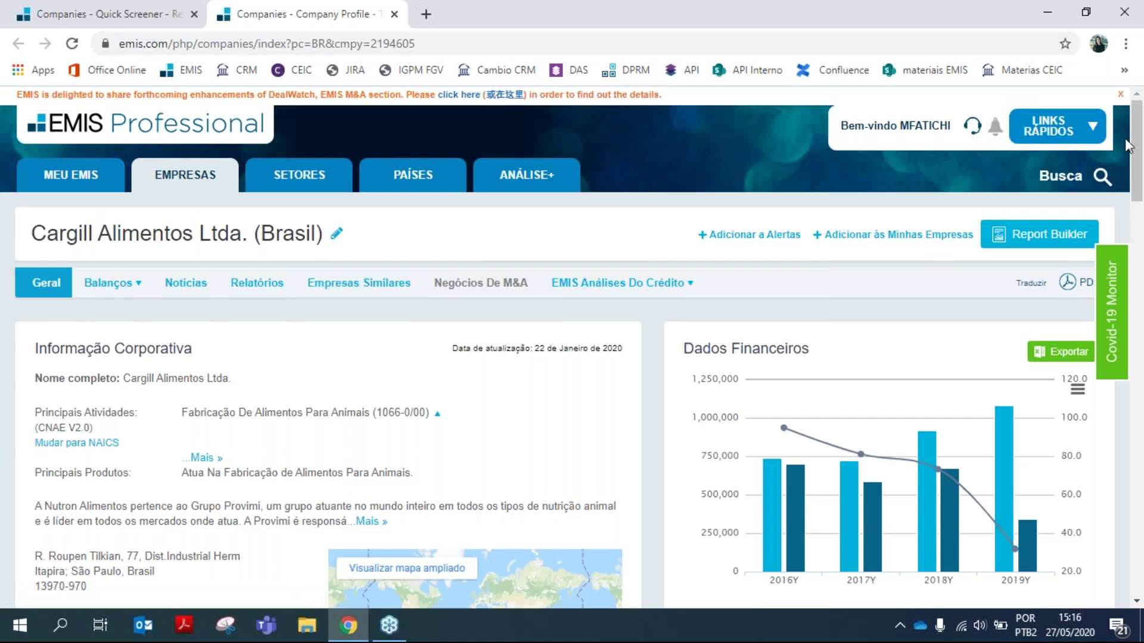
Search Brazil for "vale", look through the suggested companies, sectors and sources, and open the Vale S.A. (Brasil) profile
click(1098, 177)
text(vale)
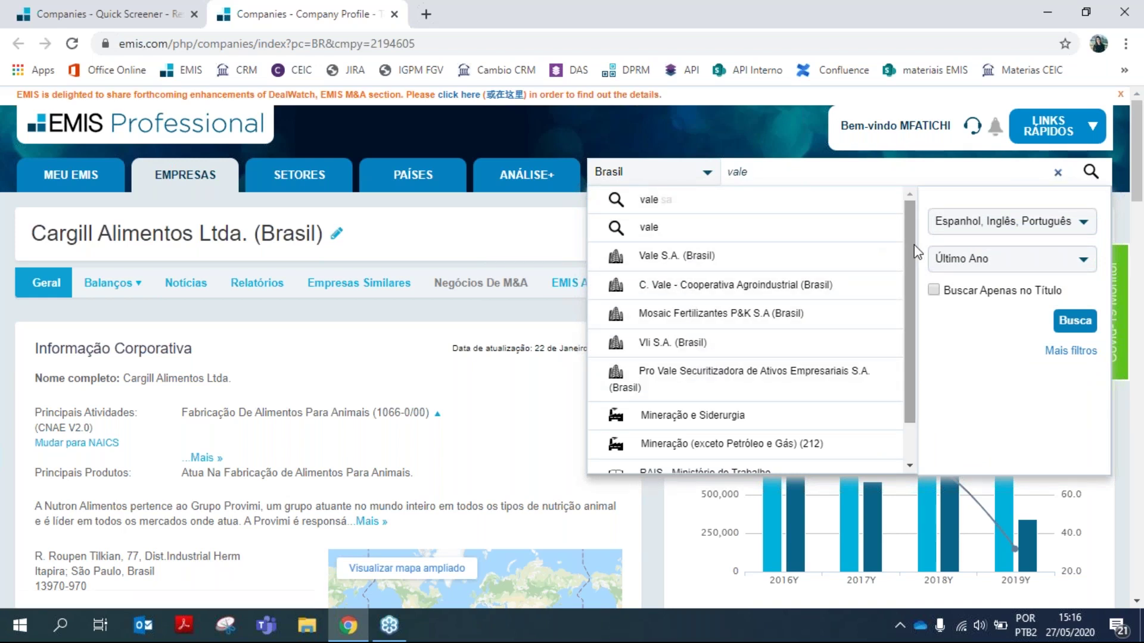
scroll(906, 243, down, 1)
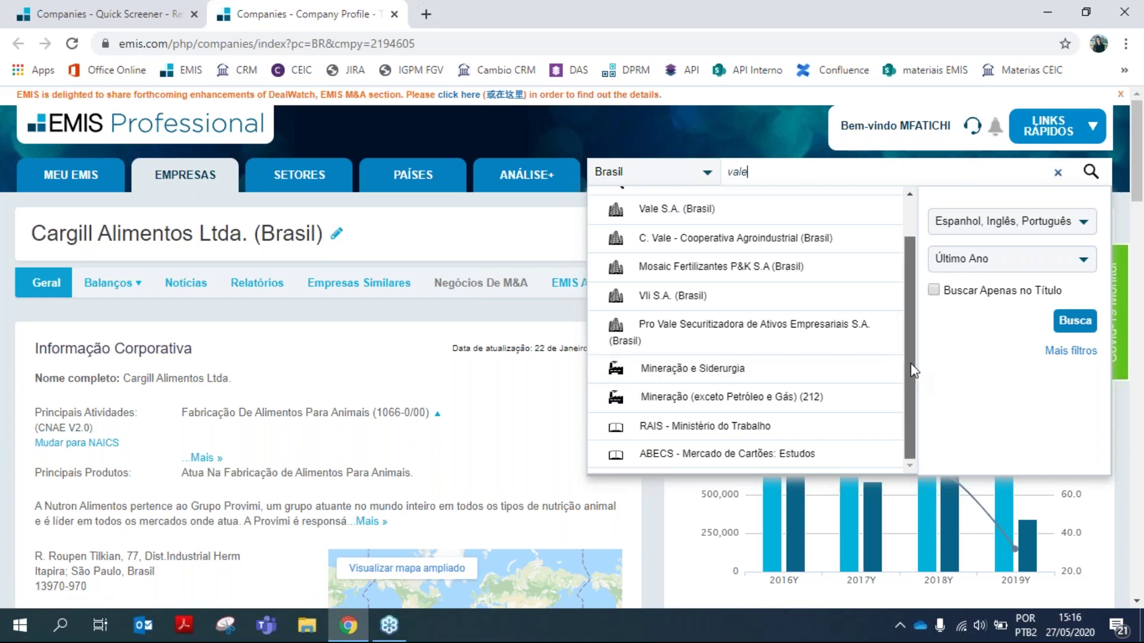
scroll(910, 362, up, 2)
scroll(917, 286, down, 1)
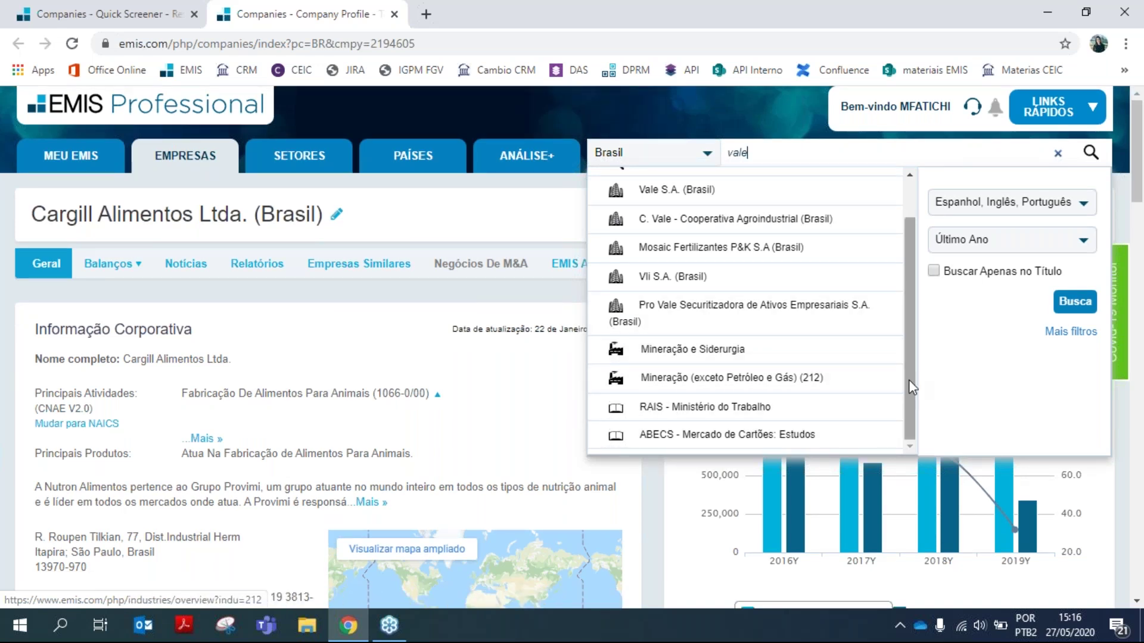
drag(910, 381, 910, 345)
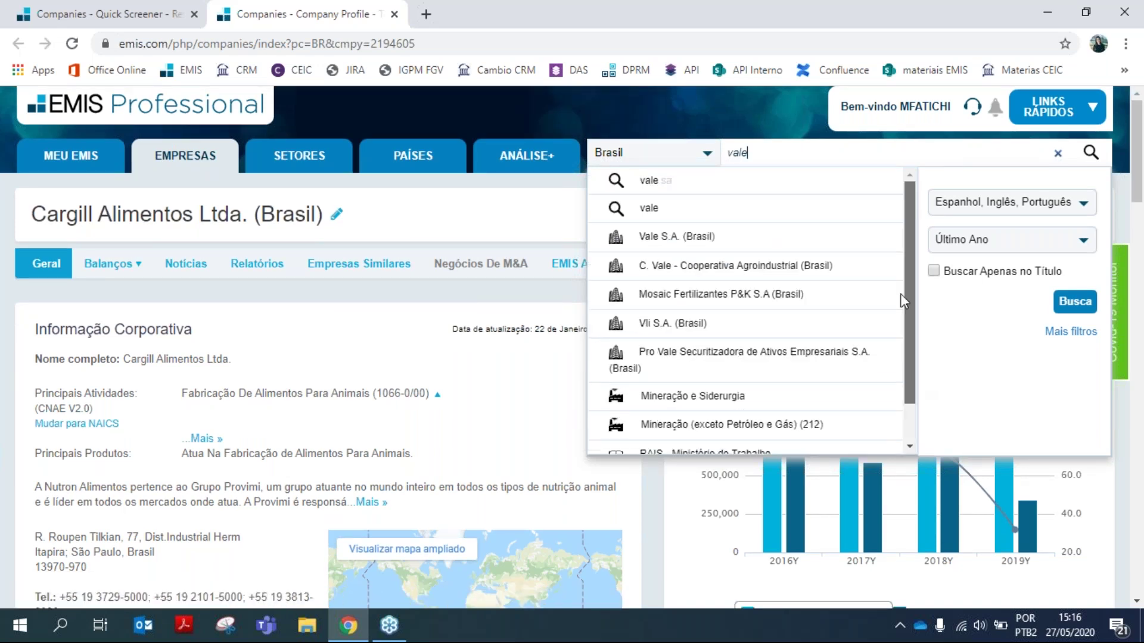
click(666, 241)
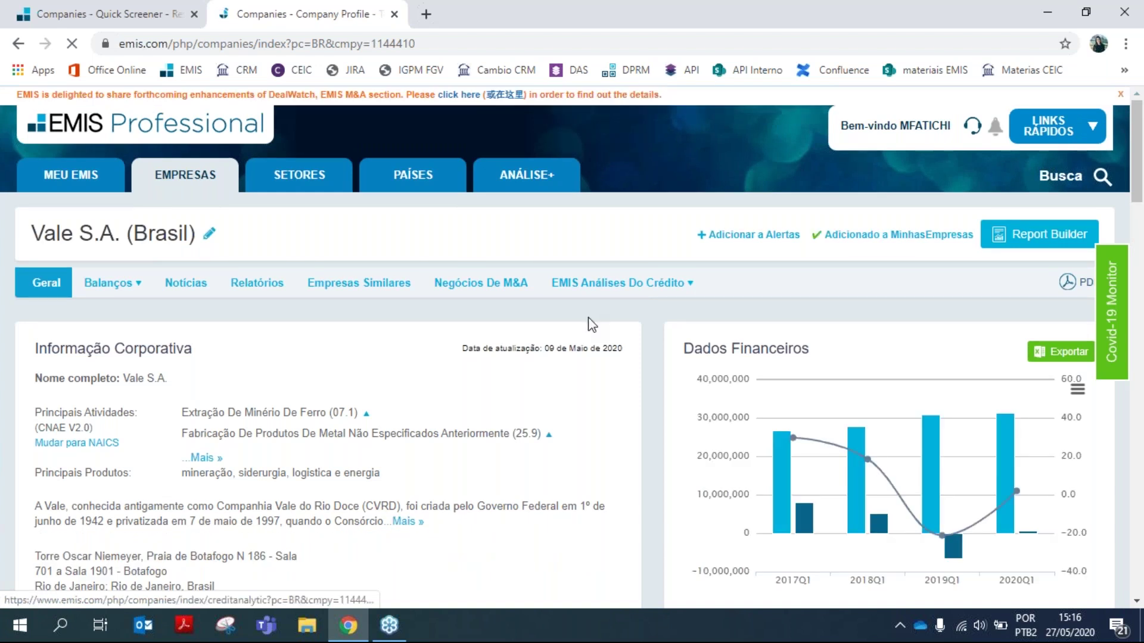
click(1093, 177)
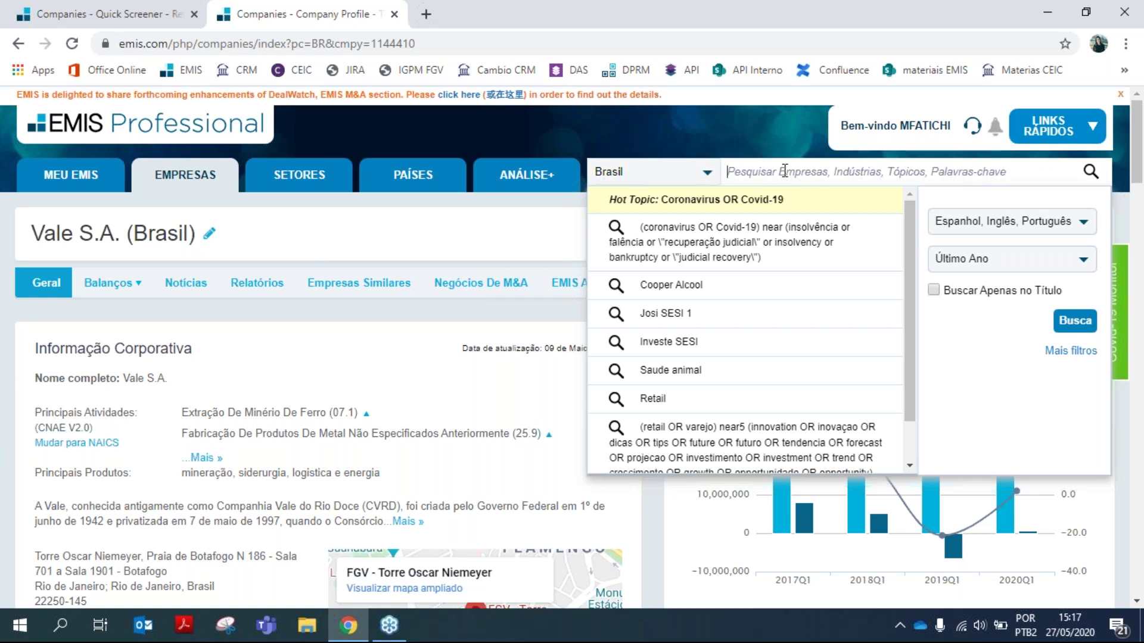
text(q)
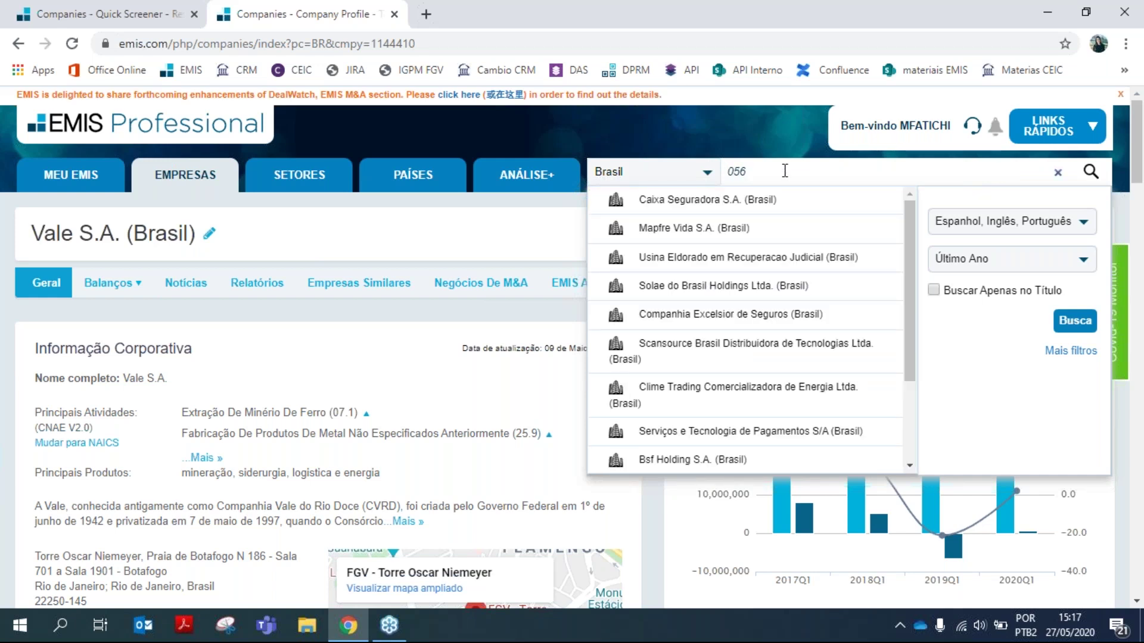
key(BackSpace)
key(BackSpace)
key(BackSpace)
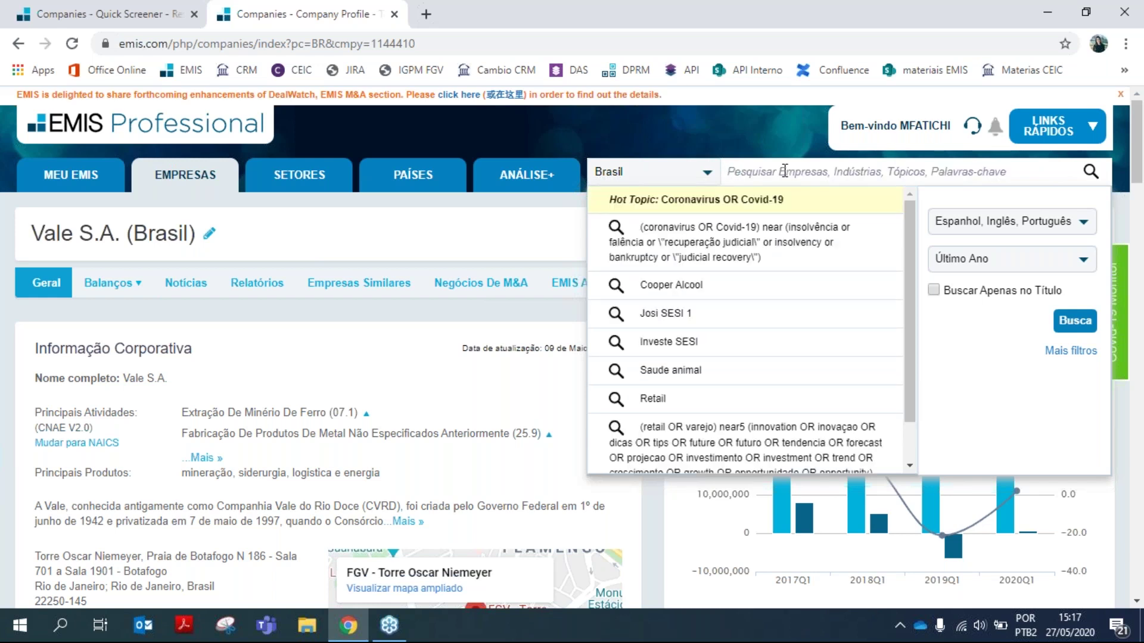
click(334, 332)
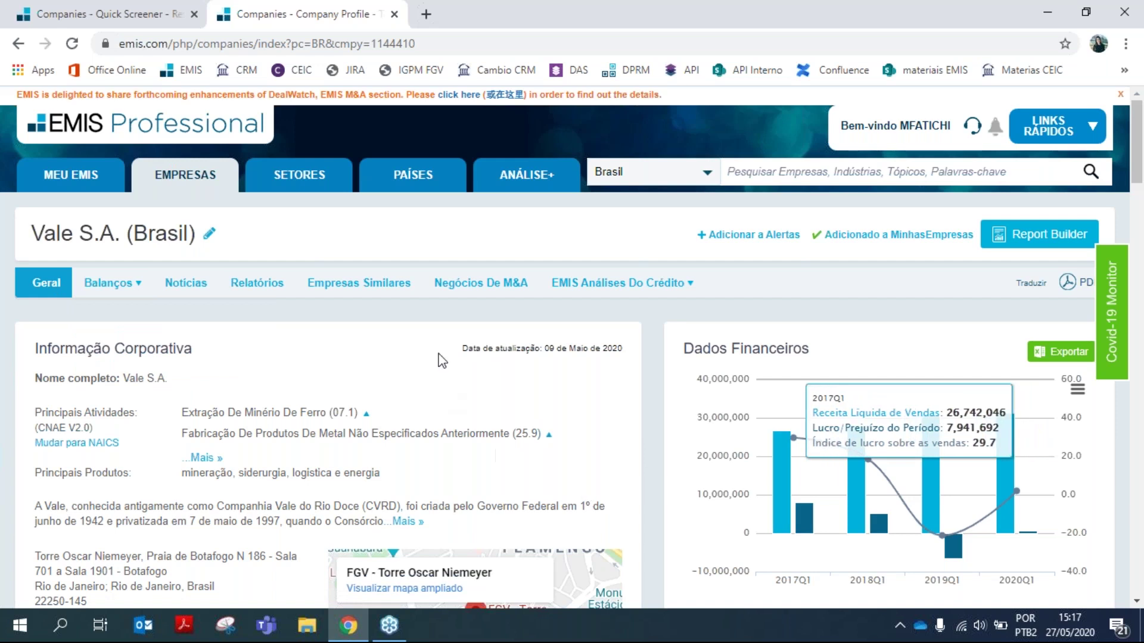
Examine Vale S.A.'s corporate information, including the total employees, former name and the reference years of the share and employee data
scroll(722, 581, down, 1)
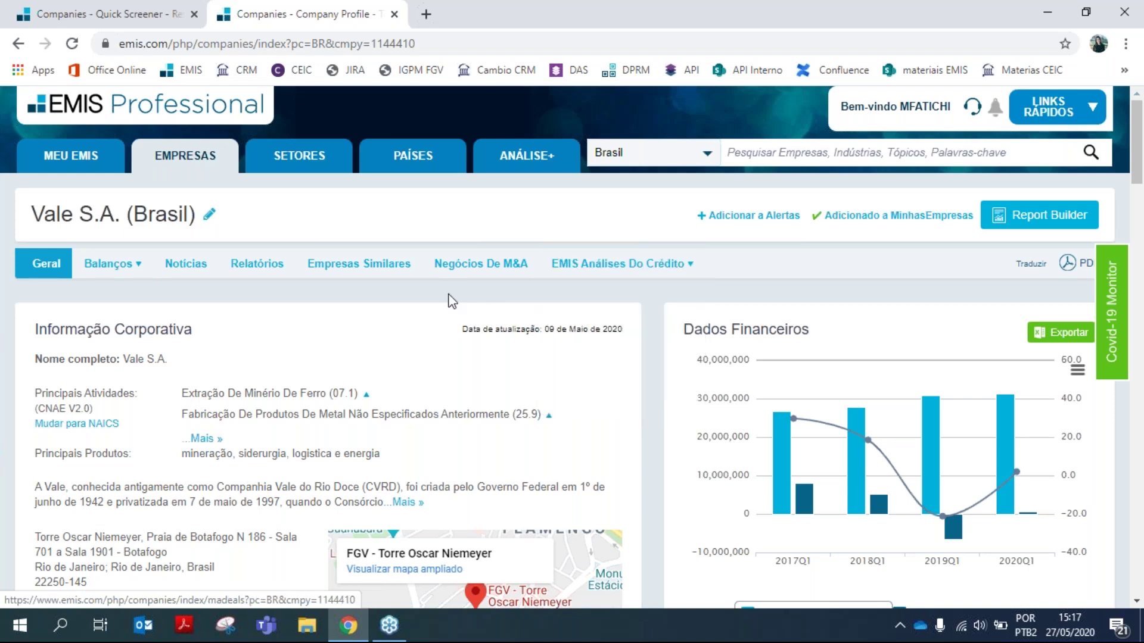
scroll(452, 300, down, 3)
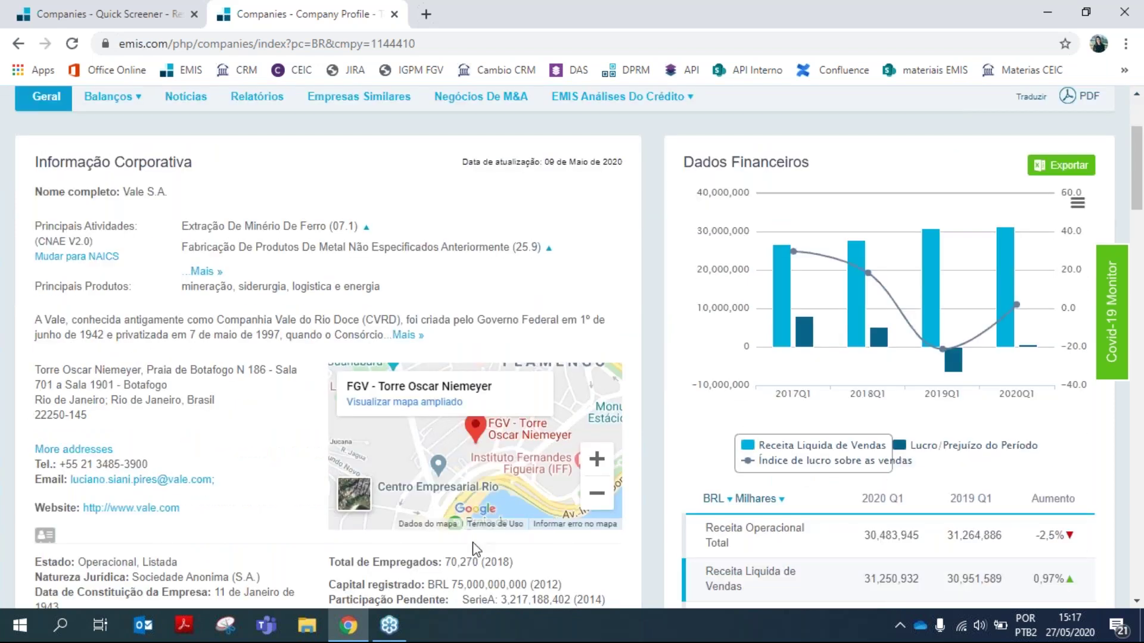
scroll(470, 512, down, 1)
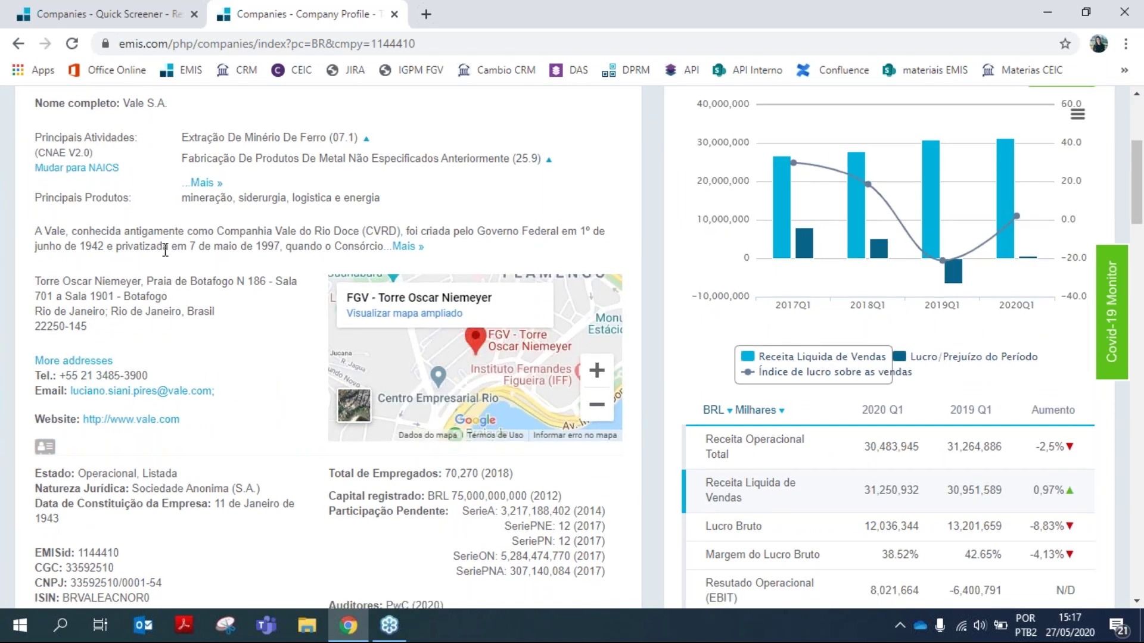
scroll(445, 395, down, 1)
drag(464, 395, 564, 410)
scroll(565, 410, down, 1)
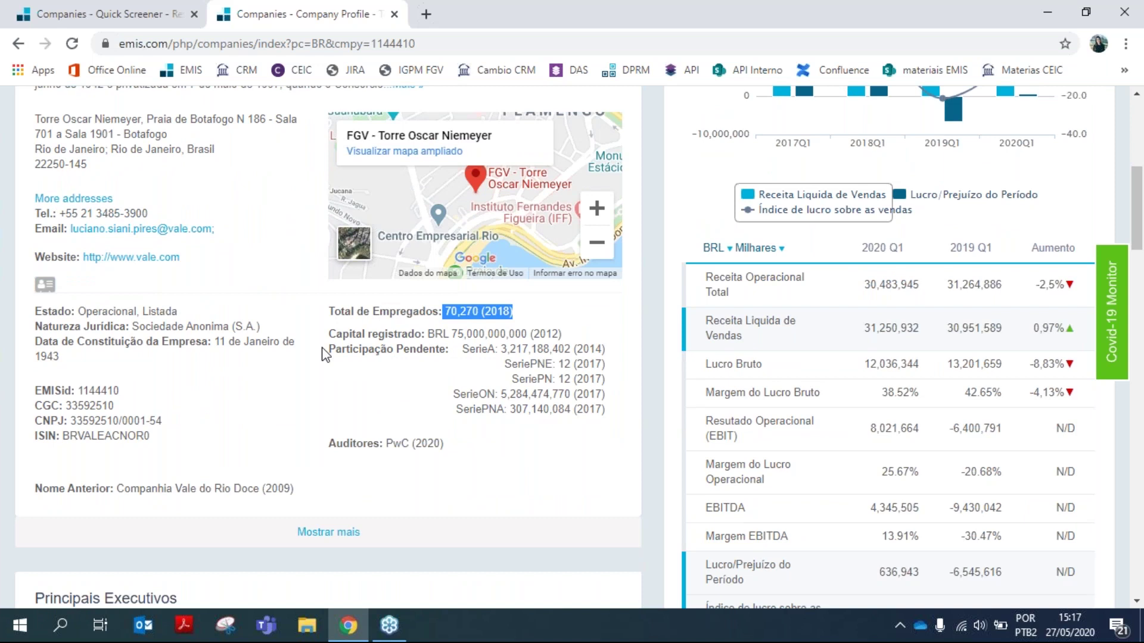
drag(92, 489, 321, 497)
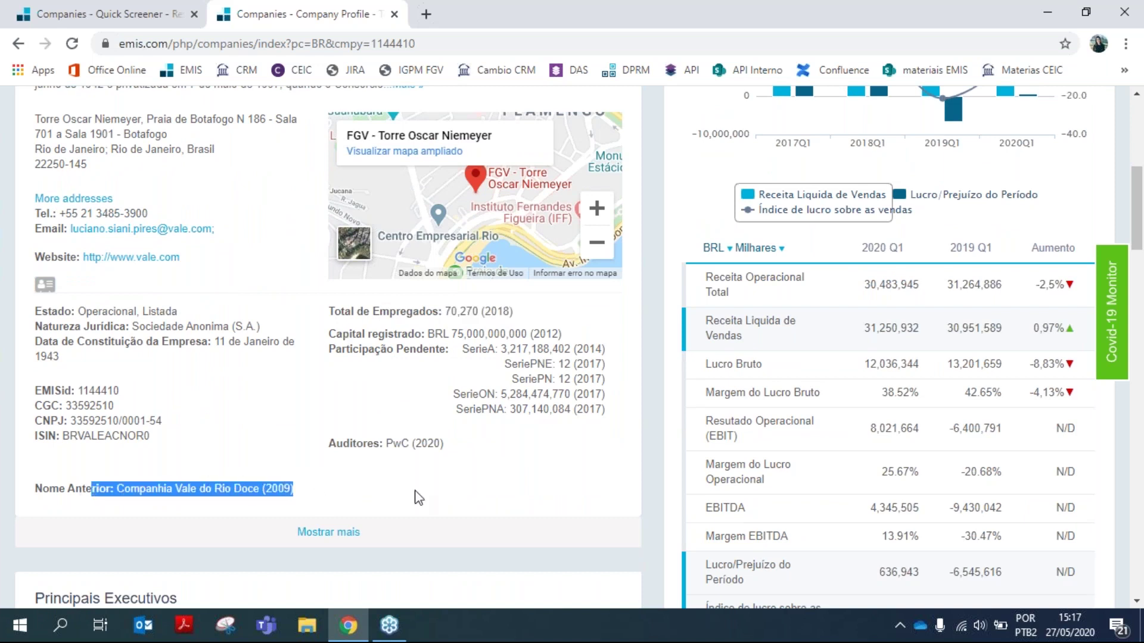
drag(576, 351, 605, 362)
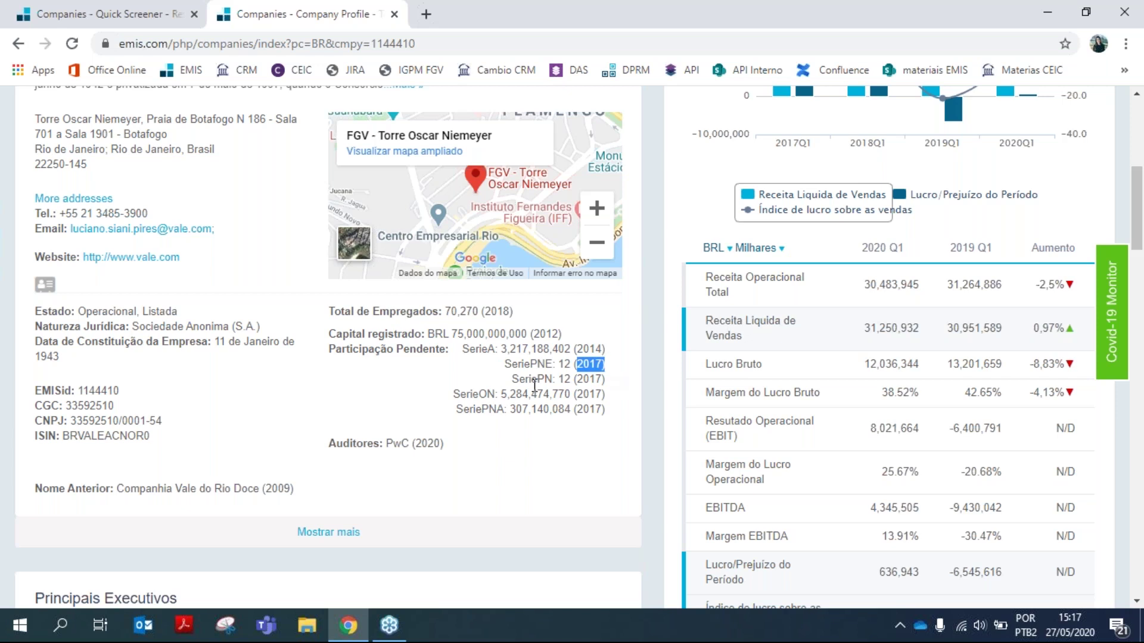
click(491, 311)
drag(504, 312, 513, 320)
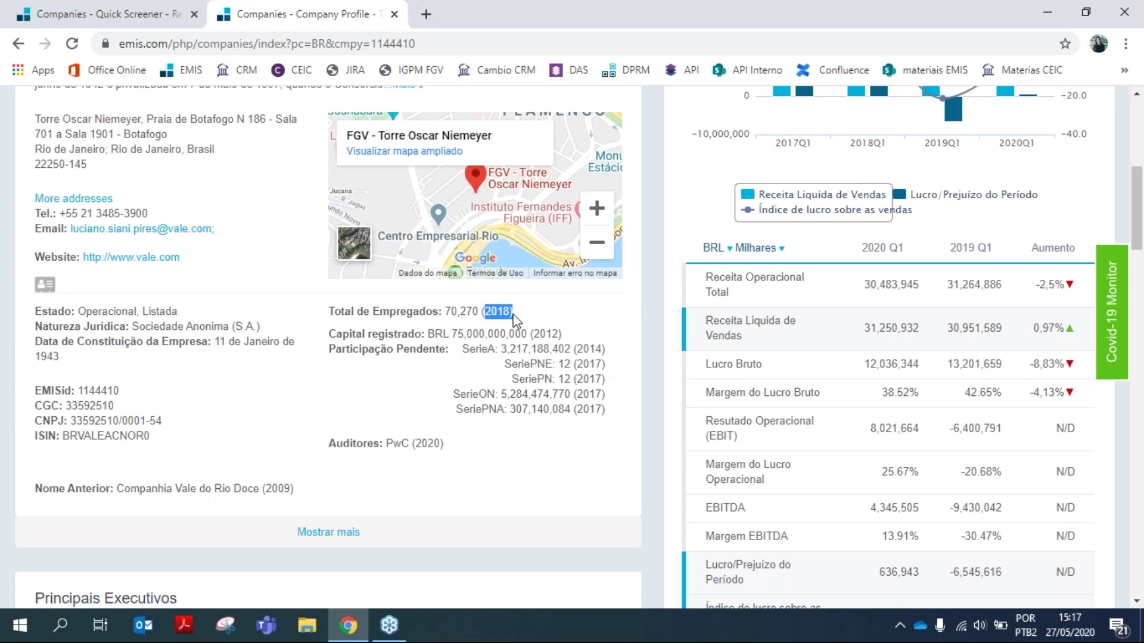
Check the update date of the corporate information against the employee and registered capital details
scroll(513, 321, up, 3)
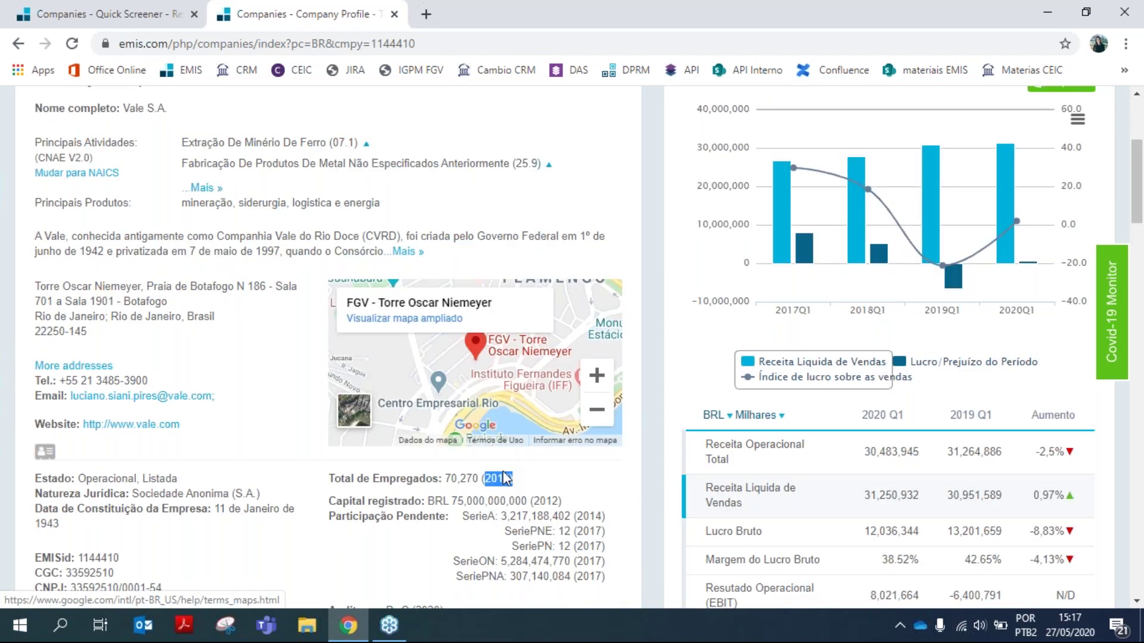
scroll(512, 405, up, 5)
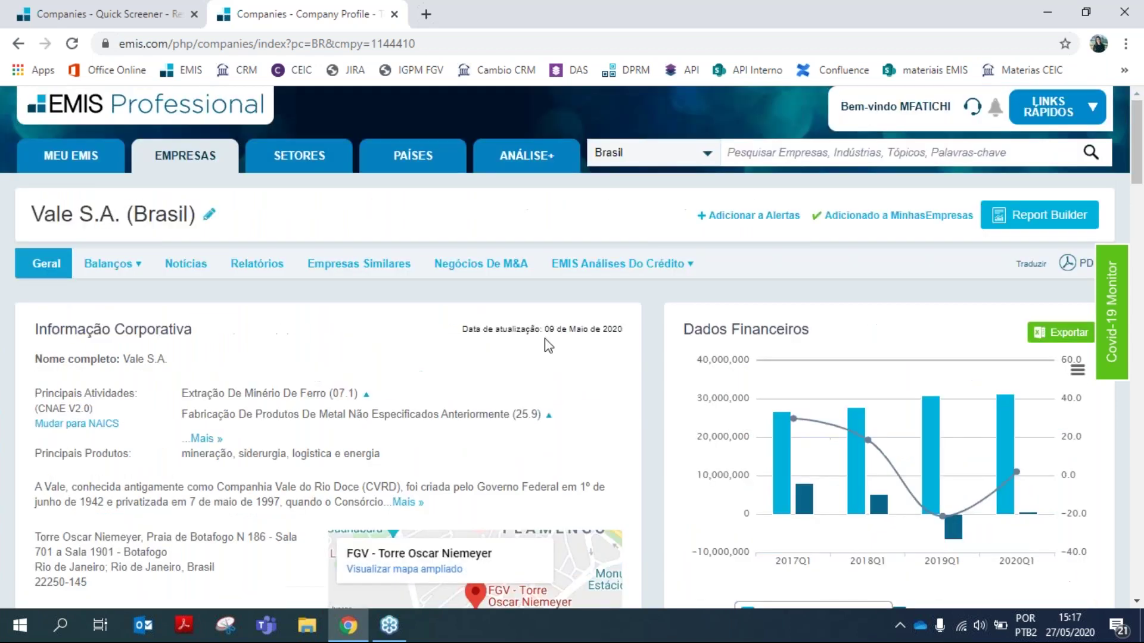
drag(547, 328, 462, 330)
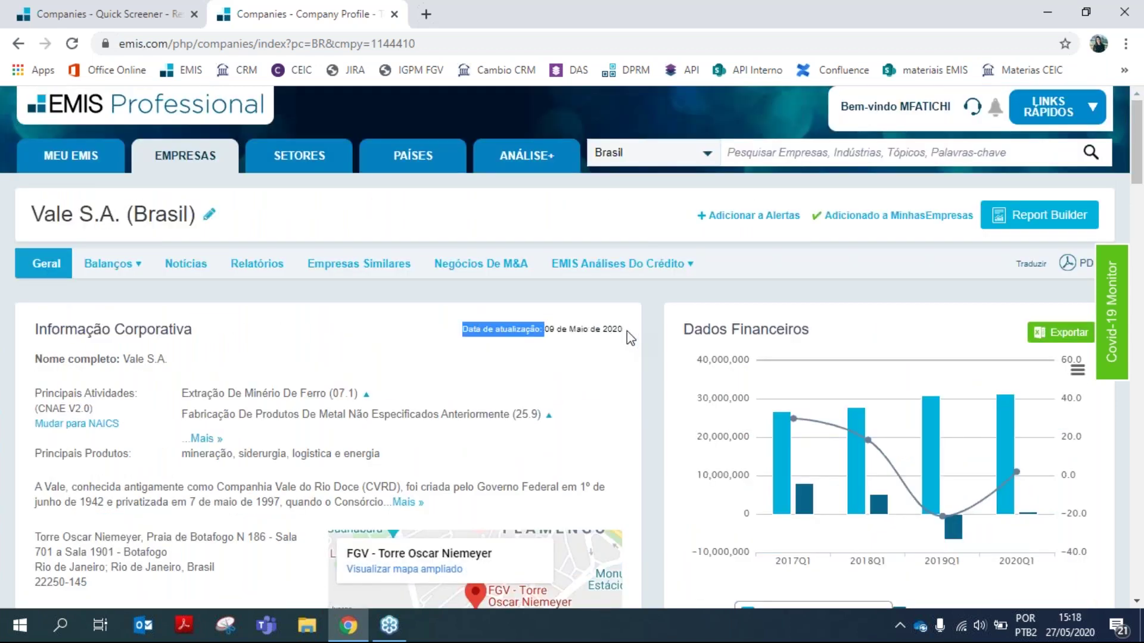
drag(544, 330, 620, 323)
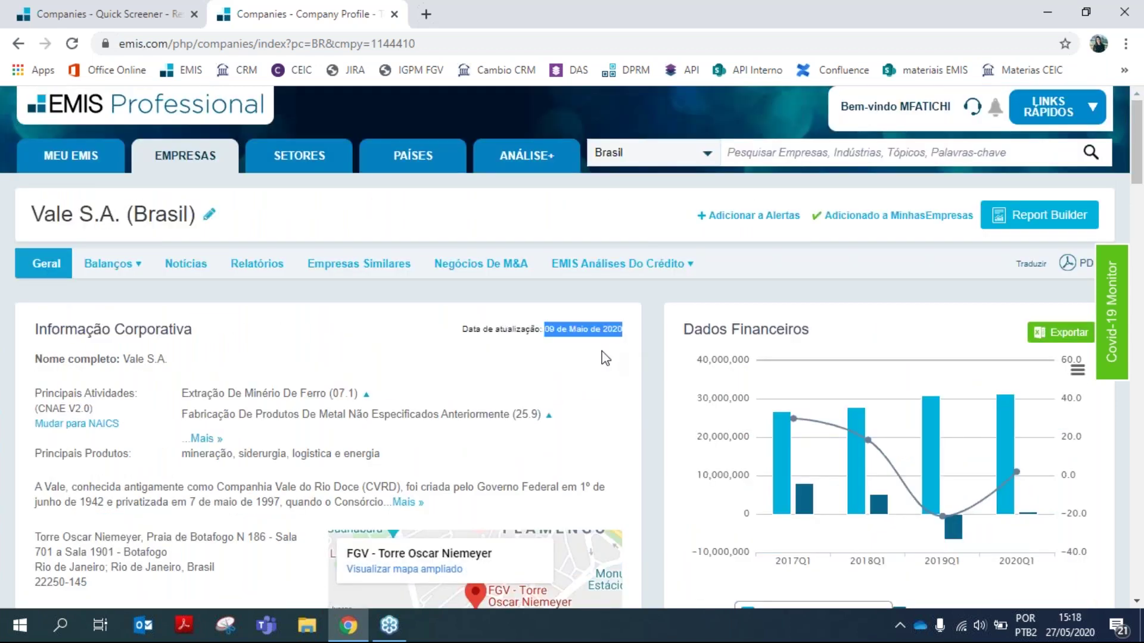
scroll(605, 357, down, 3)
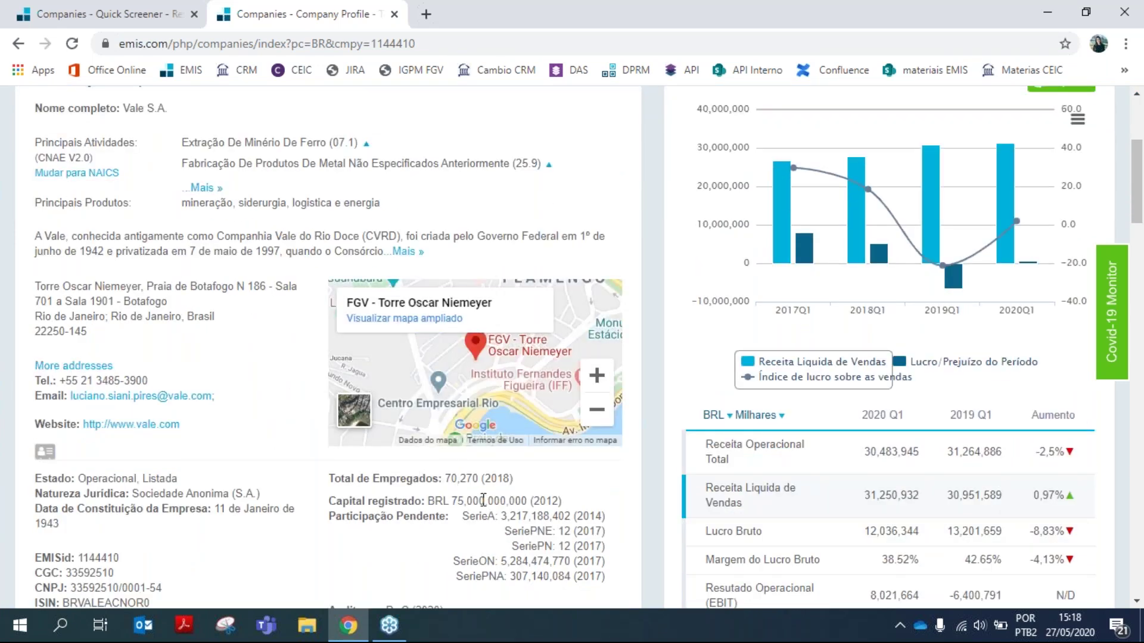
scroll(483, 499, down, 2)
scroll(557, 313, up, 4)
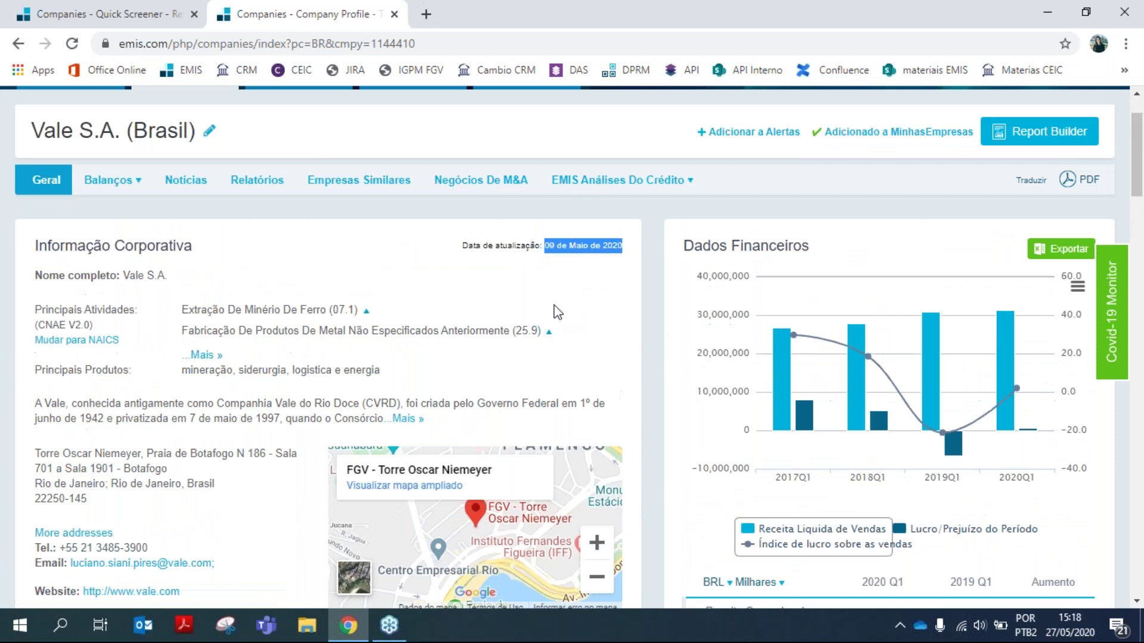
Add Lucro Bruto, Margem do Lucro Bruto and Receita Operacional Total to the Dados Financeiros chart
scroll(558, 312, down, 1)
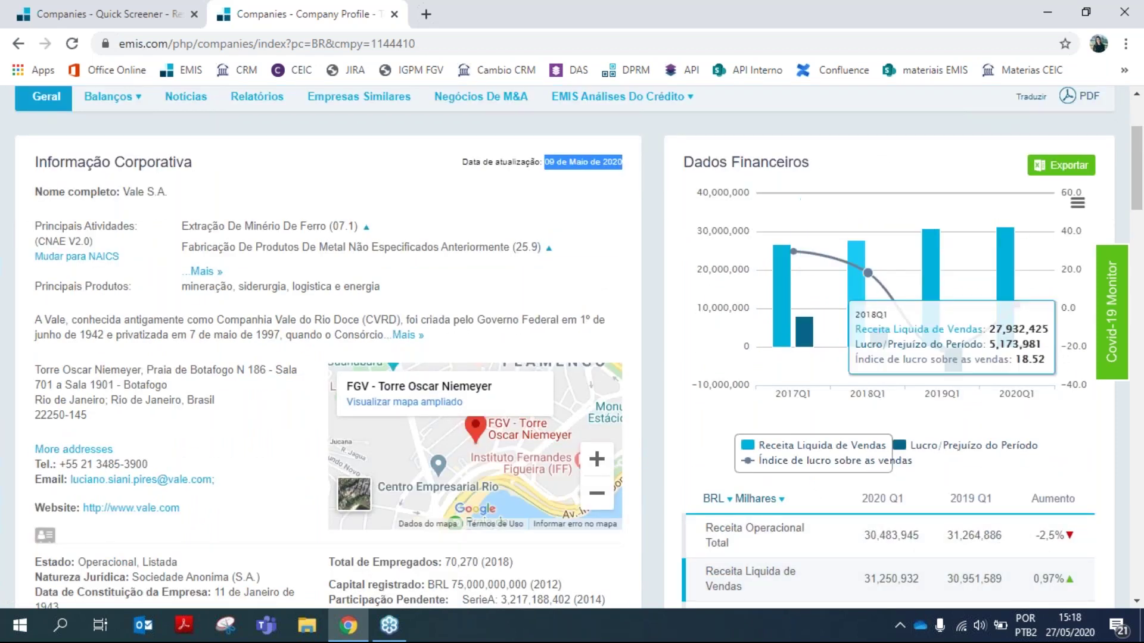
scroll(786, 441, down, 1)
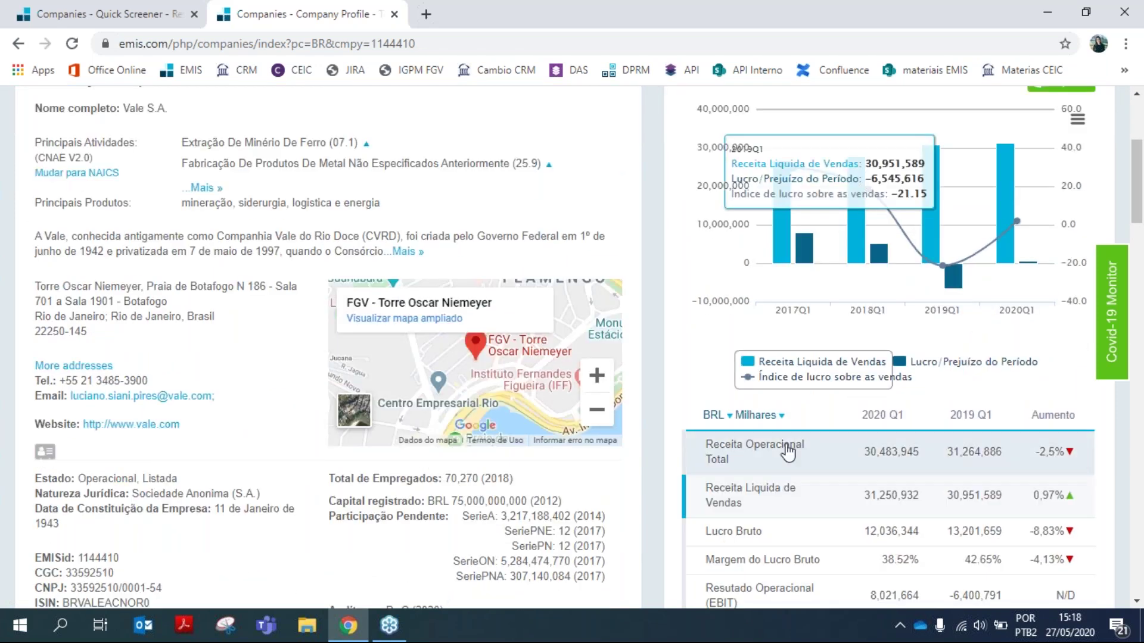
click(780, 528)
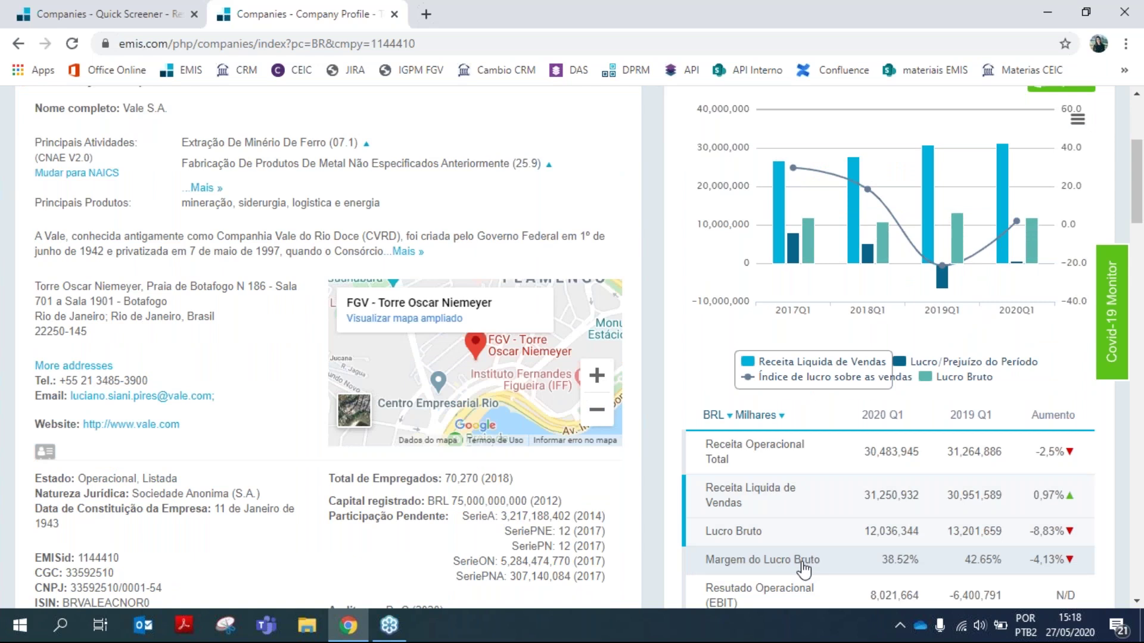
click(802, 566)
click(798, 448)
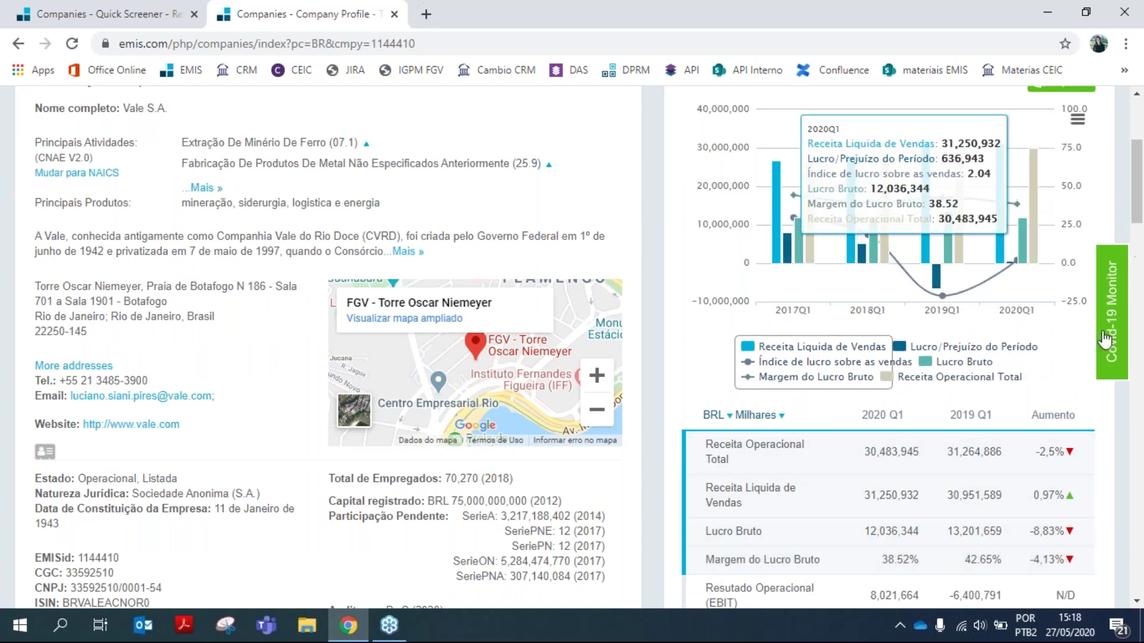
Examine the profile's financial indicators, executives, shareholders and subsidiaries down to the similar companies and market data
scroll(1100, 339, up, 3)
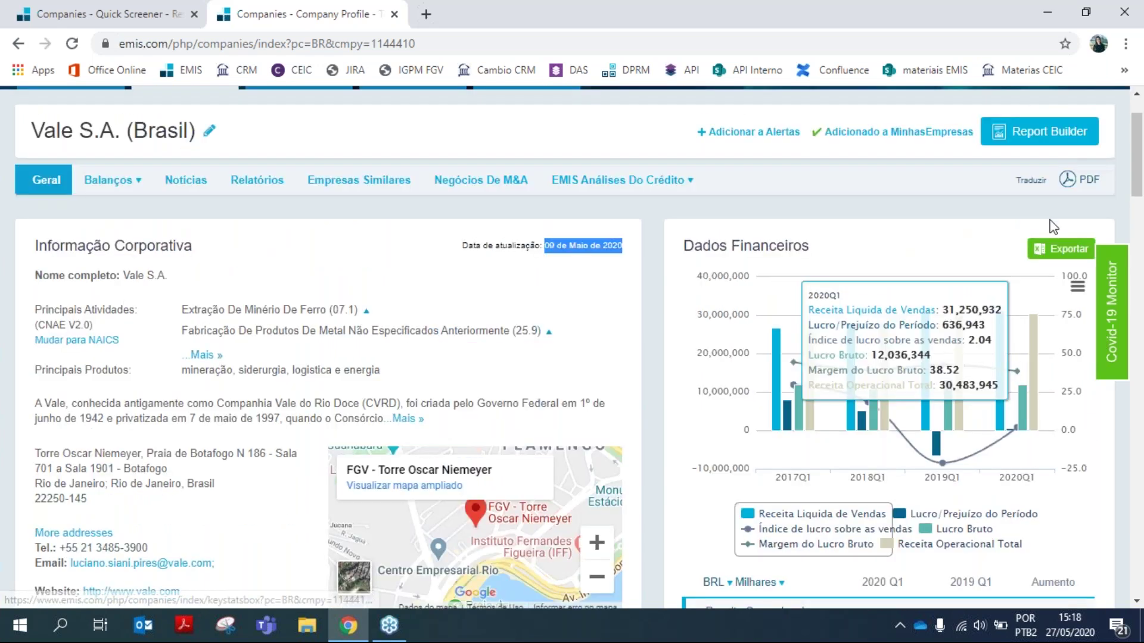
scroll(1060, 253, down, 1)
scroll(1060, 253, down, 9)
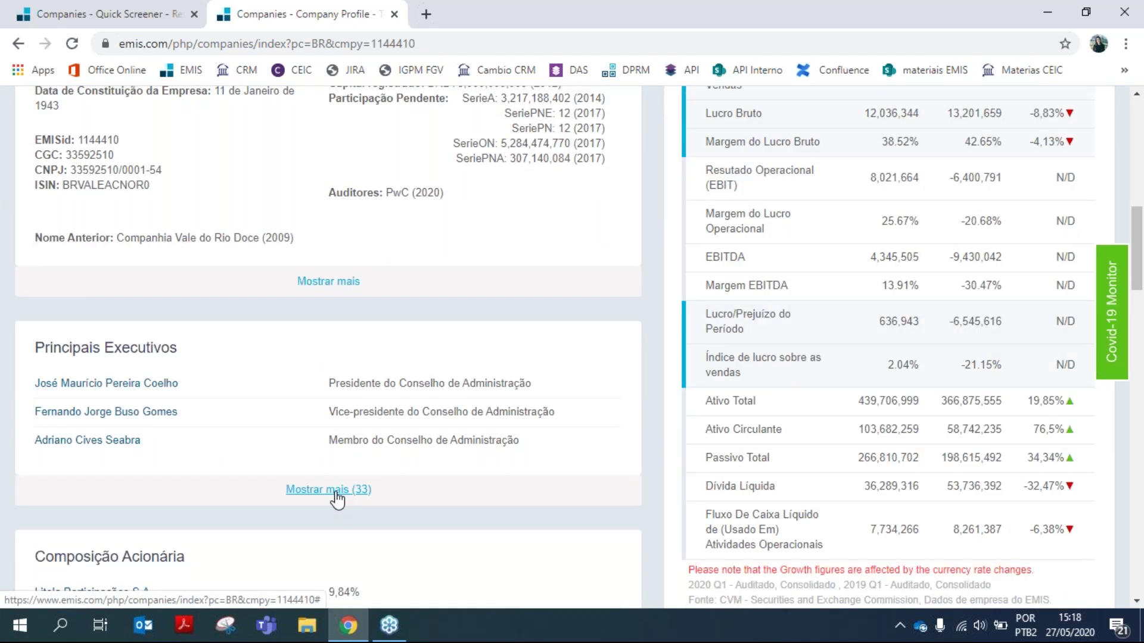
scroll(342, 494, down, 4)
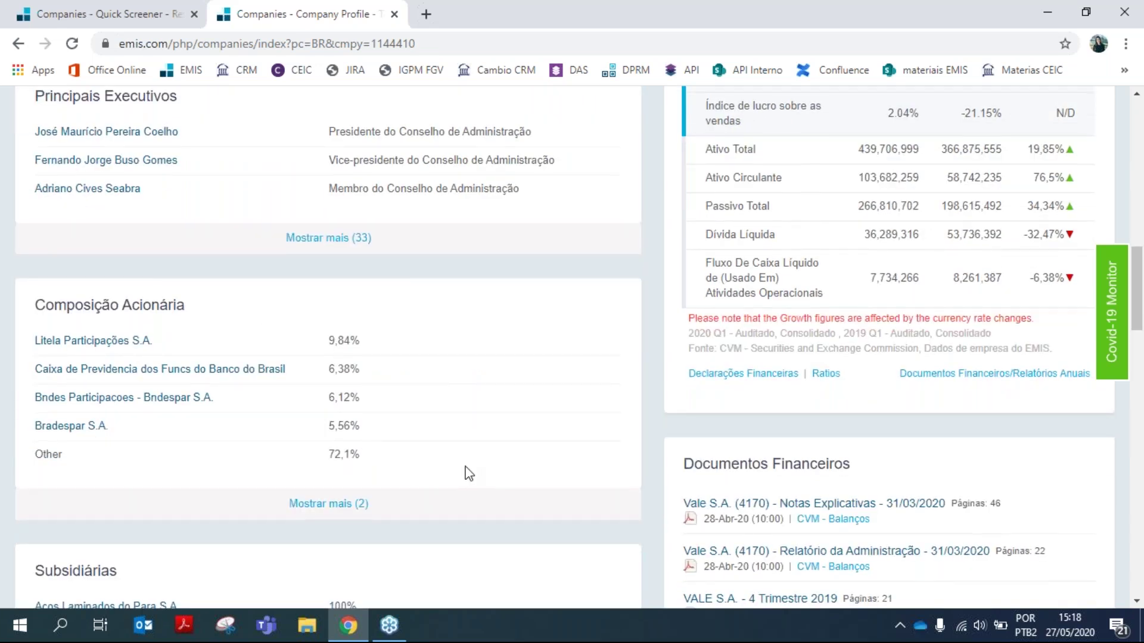
scroll(467, 472, down, 3)
scroll(419, 524, down, 7)
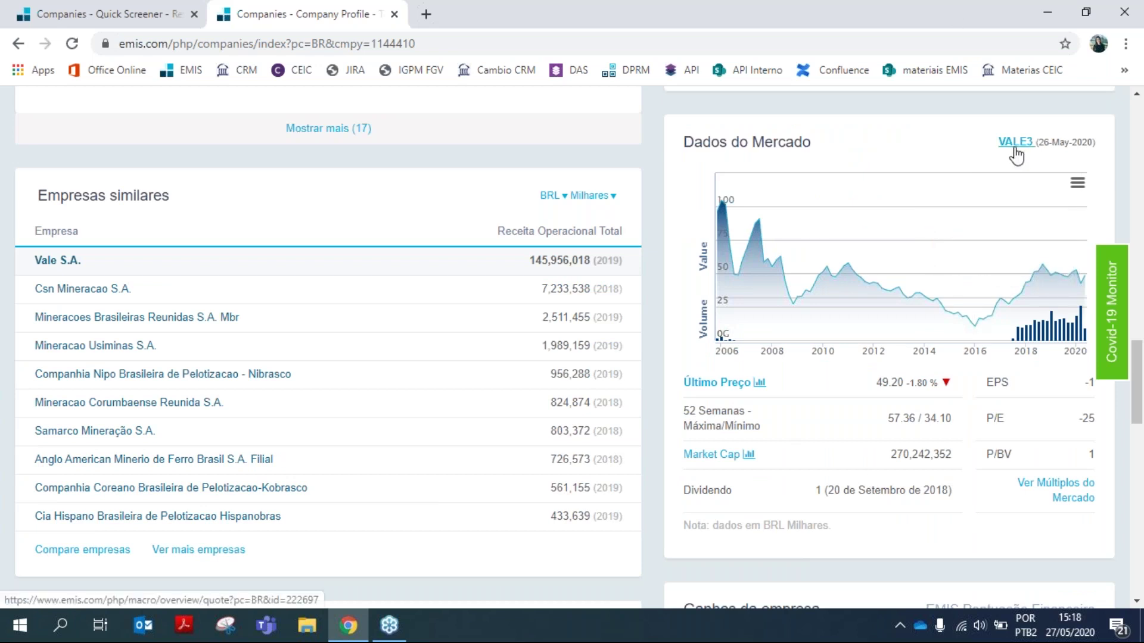
Examine the VALE3 market data and financial documents, followed by the EMIS financial score, M&A deals and news
scroll(1020, 163, up, 1)
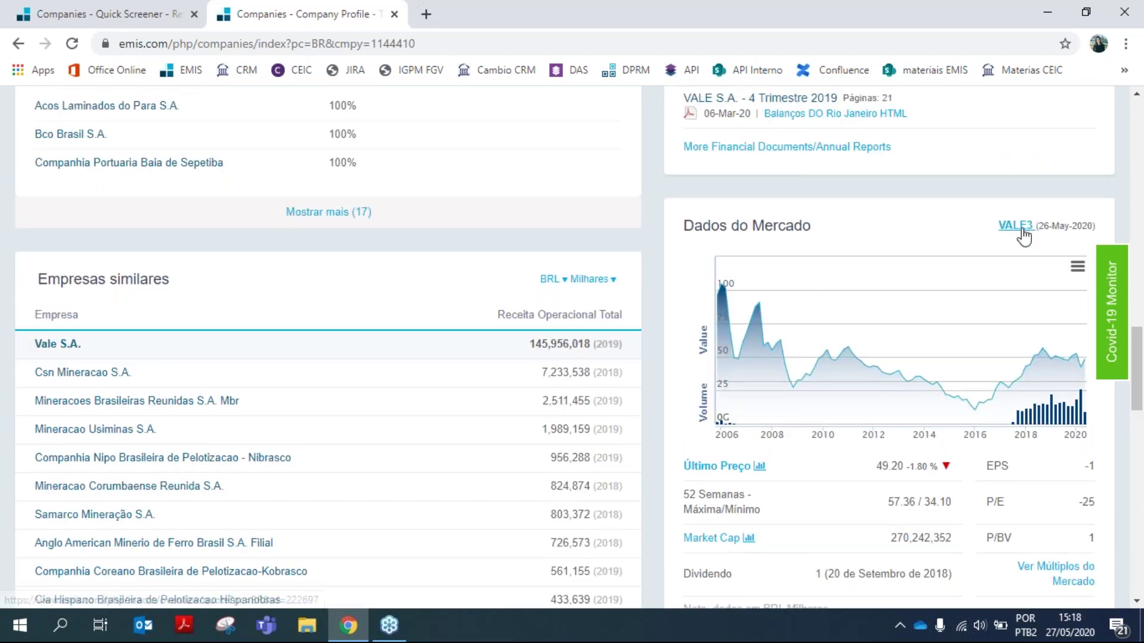
scroll(1030, 244, down, 1)
scroll(1033, 328, up, 3)
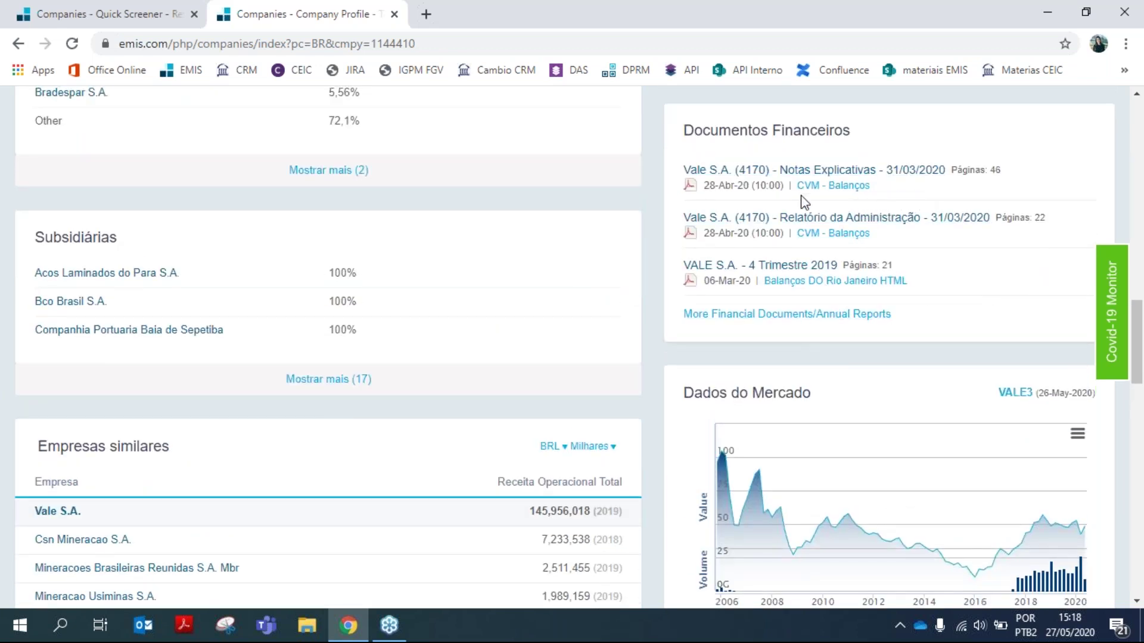
scroll(966, 220, up, 2)
scroll(990, 377, down, 2)
scroll(990, 377, down, 8)
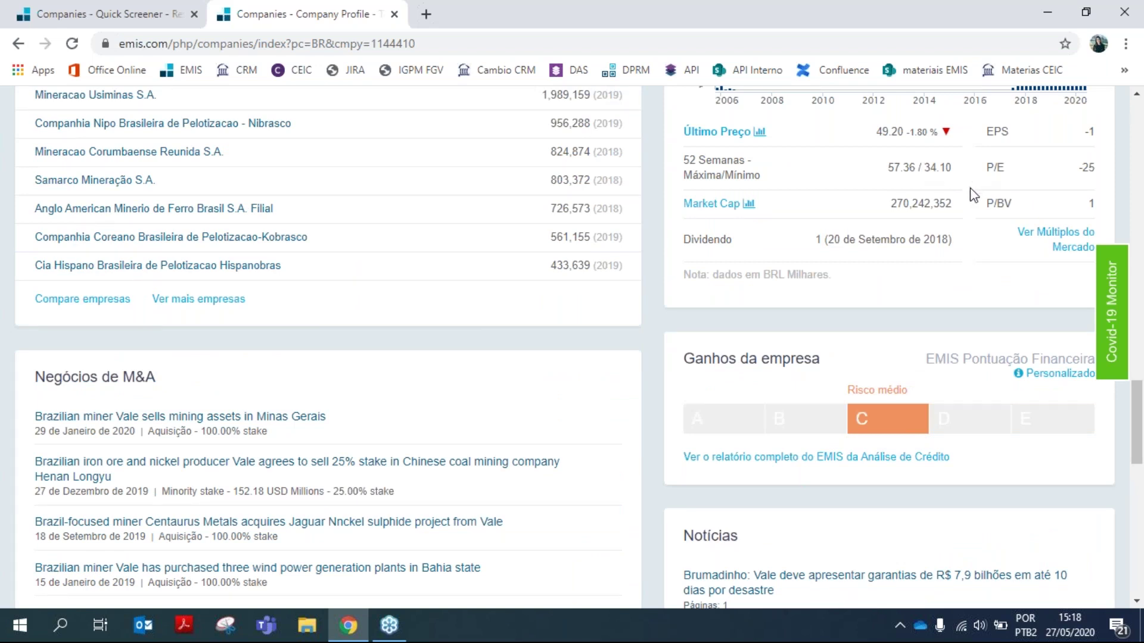
scroll(970, 197, down, 3)
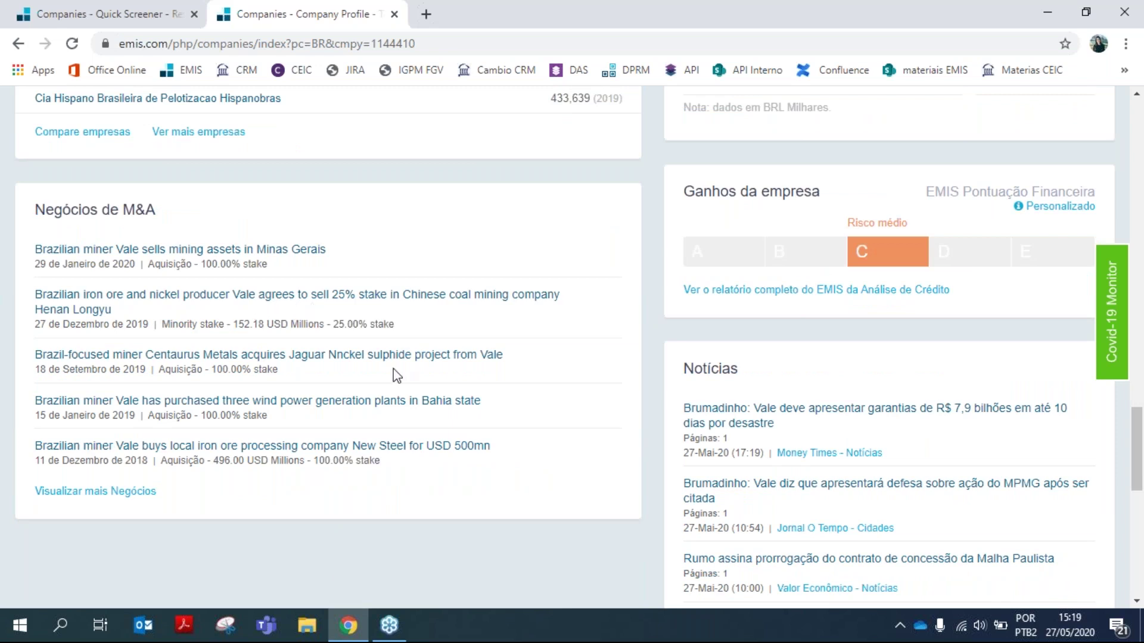
Examine the profile's M&A deals, news and reports sections down to the end of the page
scroll(516, 392, down, 2)
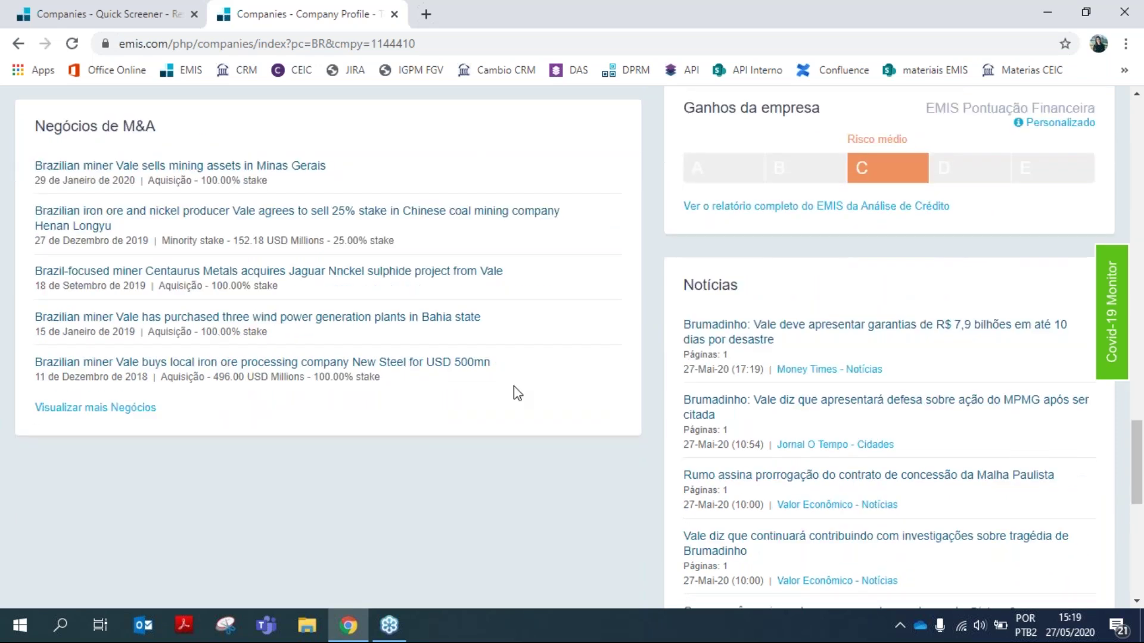
scroll(516, 392, down, 1)
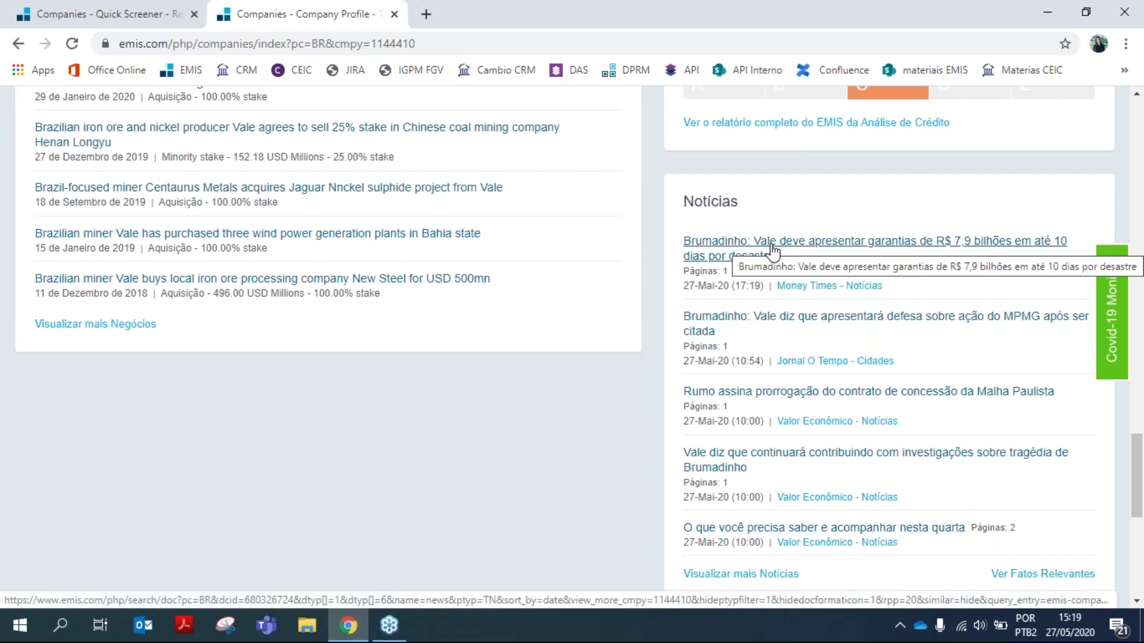
scroll(780, 327, down, 3)
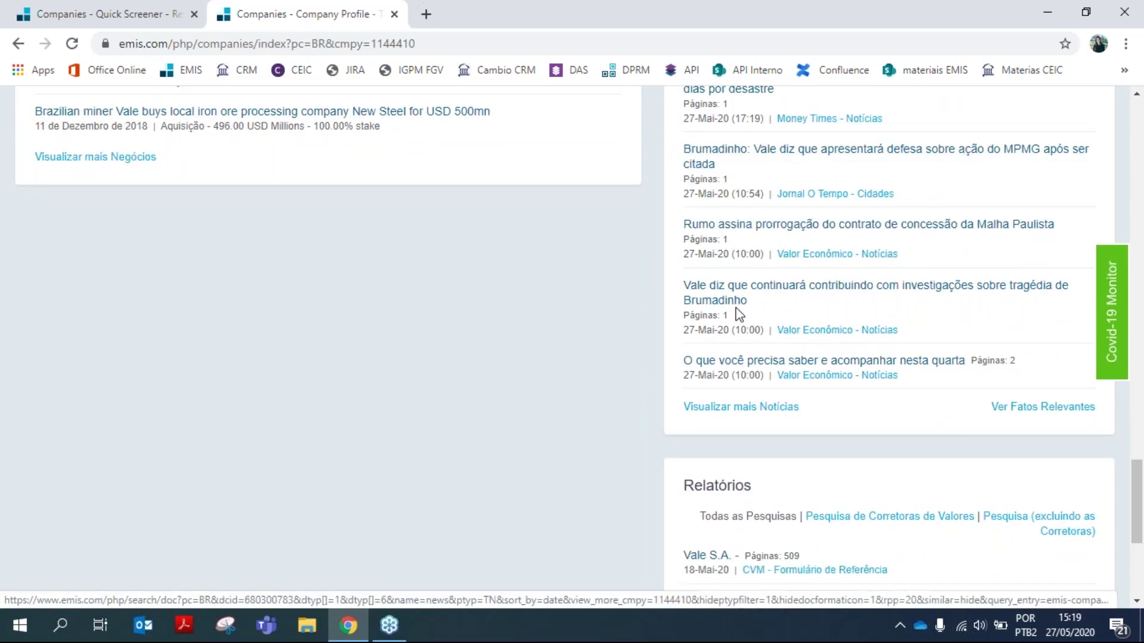
scroll(775, 357, up, 2)
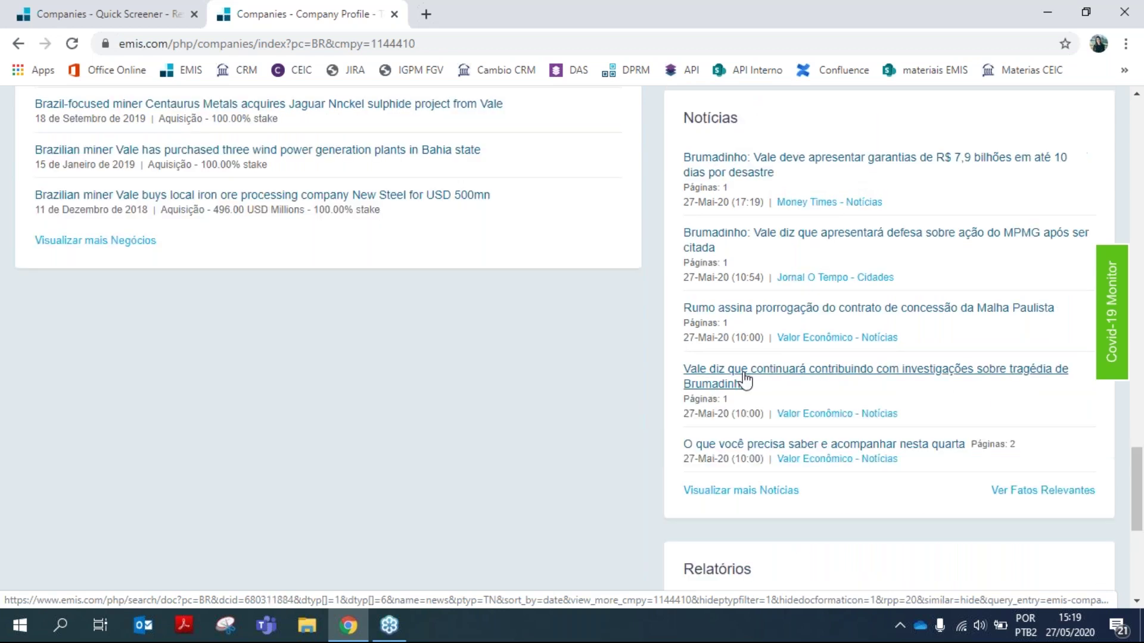
scroll(795, 474, down, 2)
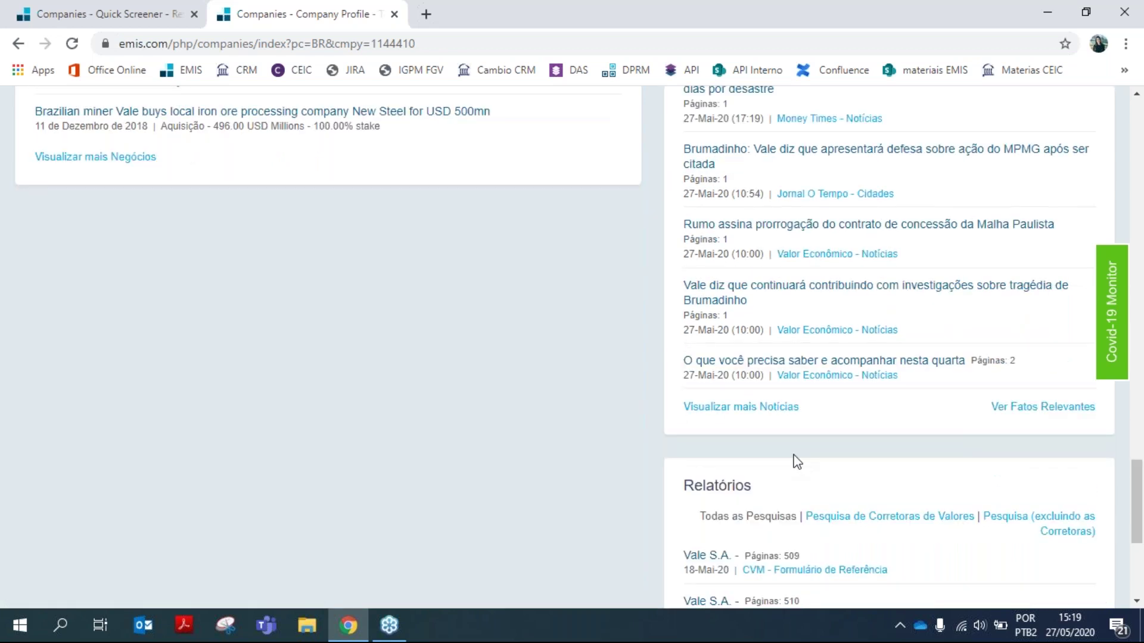
scroll(980, 472, down, 2)
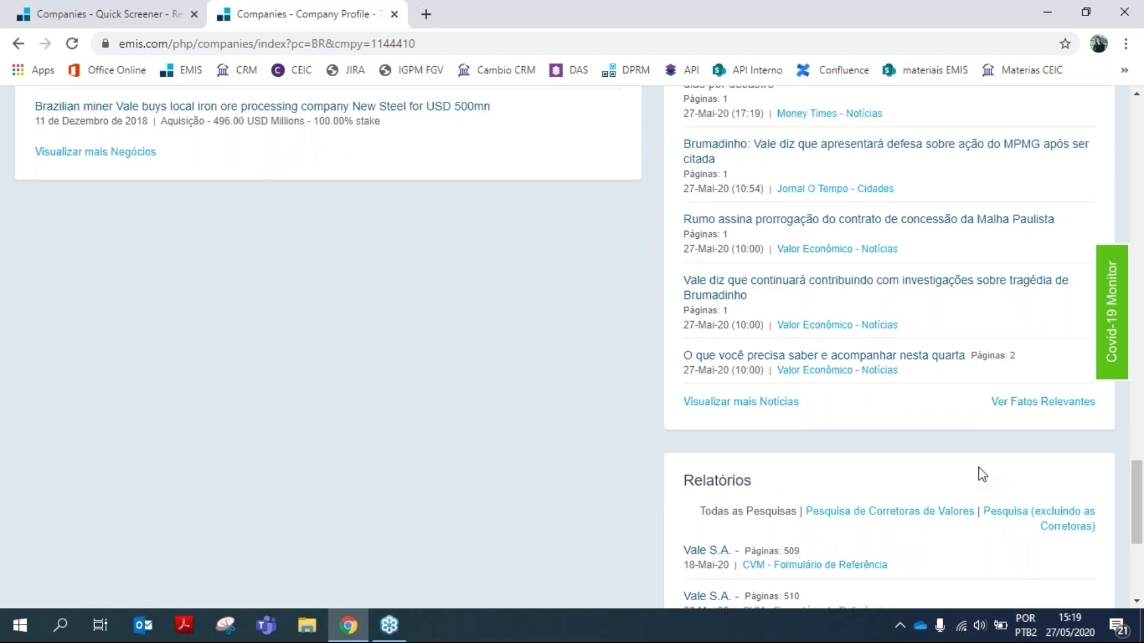
scroll(809, 339, down, 2)
scroll(809, 339, up, 2)
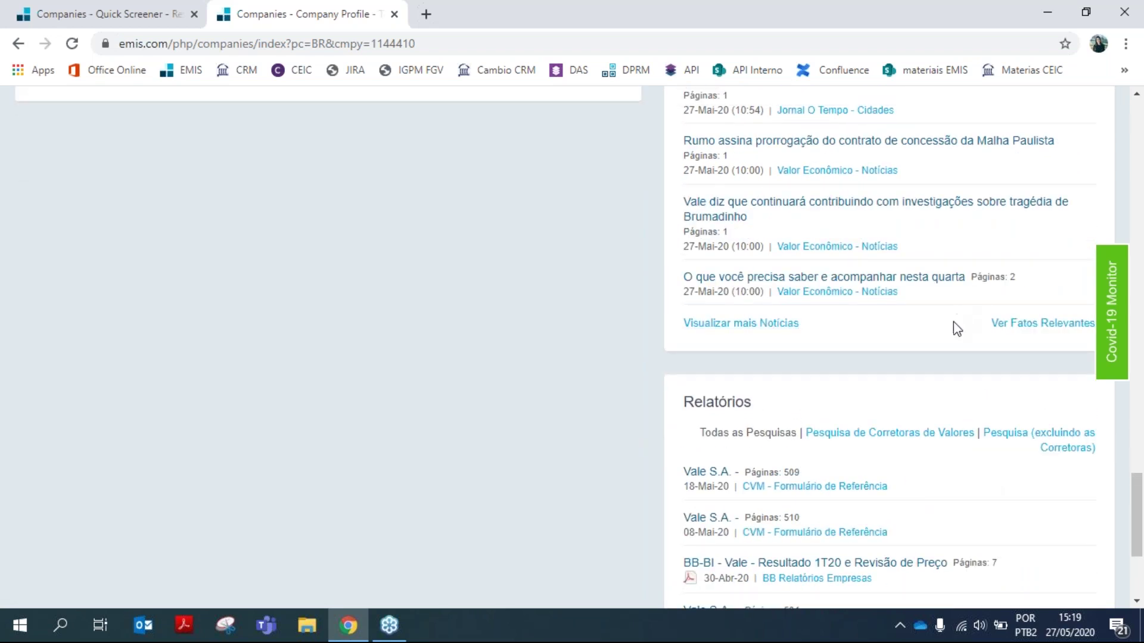
scroll(953, 324, down, 3)
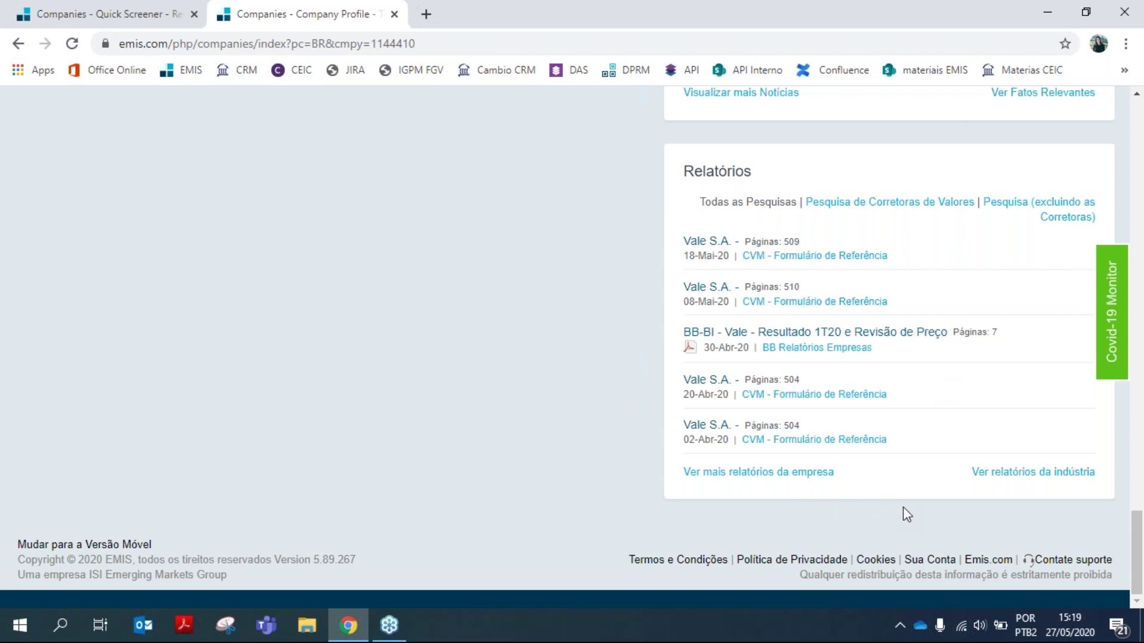
Open the complete list of Vale S.A. company reports in a new browser tab and switch to it
right_click(769, 477)
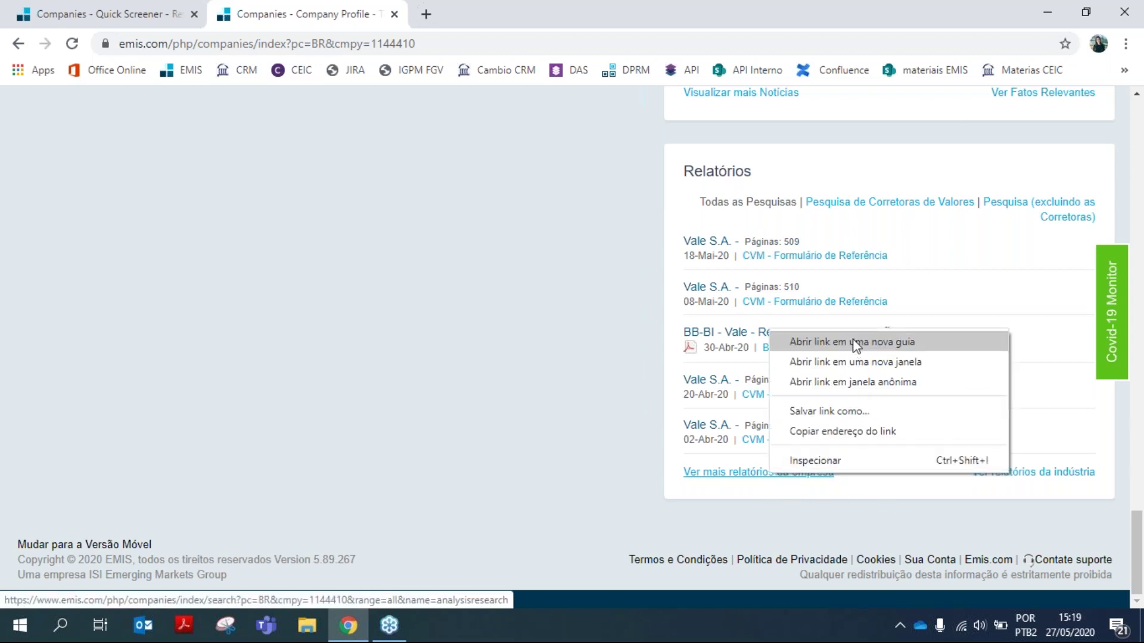
click(856, 342)
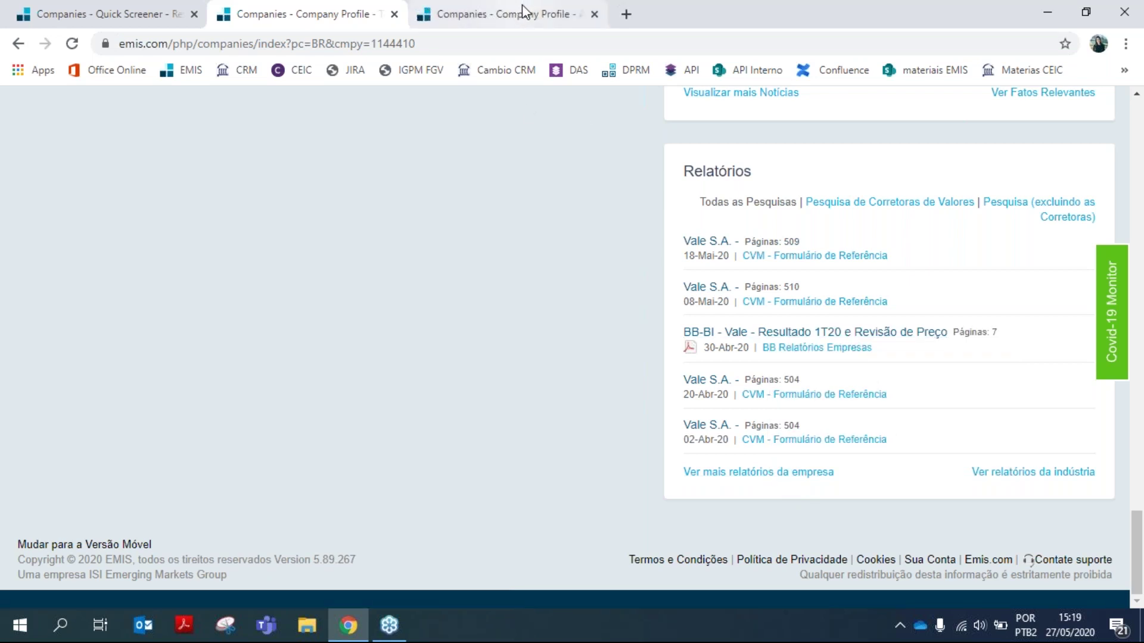
click(523, 10)
Examine the company reports and sector reports for Vale S.A., and close the reports tab
scroll(563, 239, down, 1)
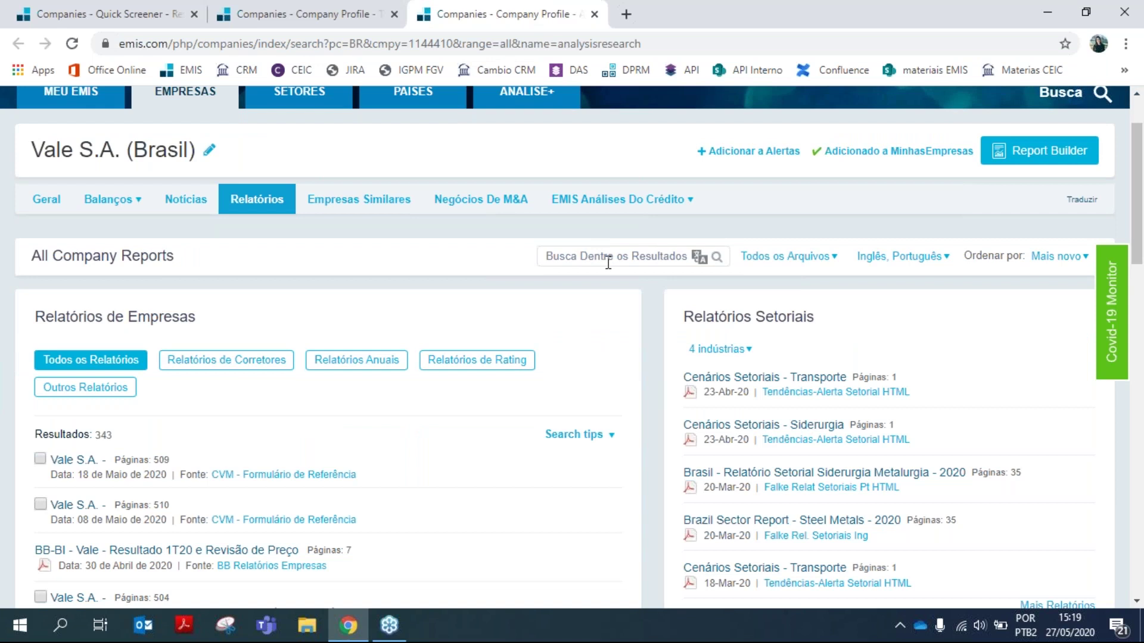
scroll(607, 263, down, 3)
scroll(127, 344, down, 1)
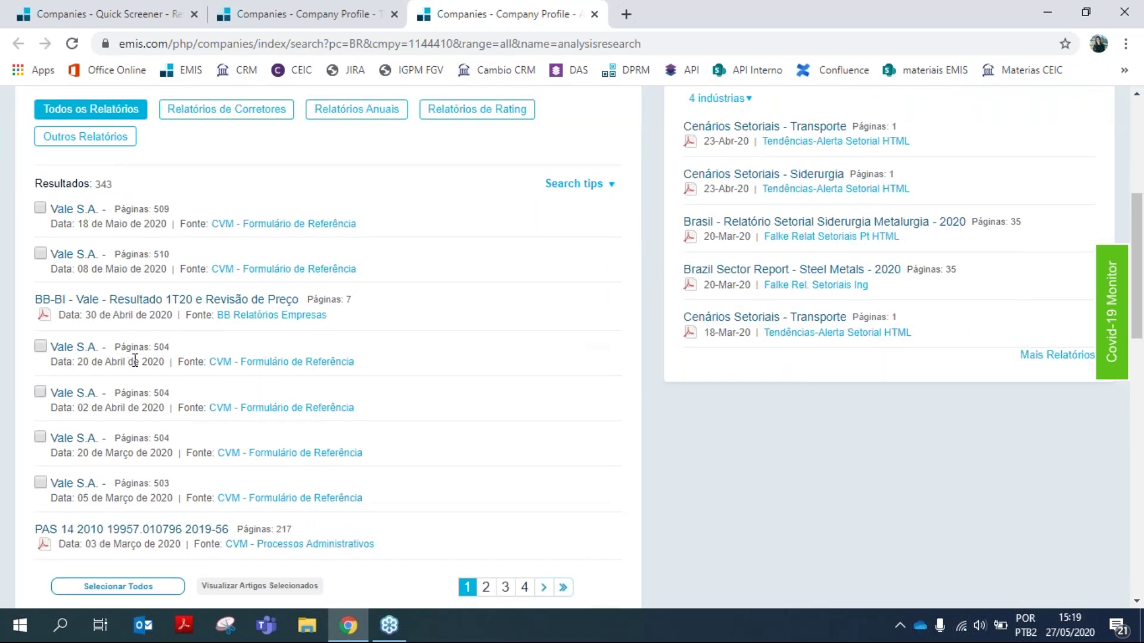
scroll(372, 319, down, 8)
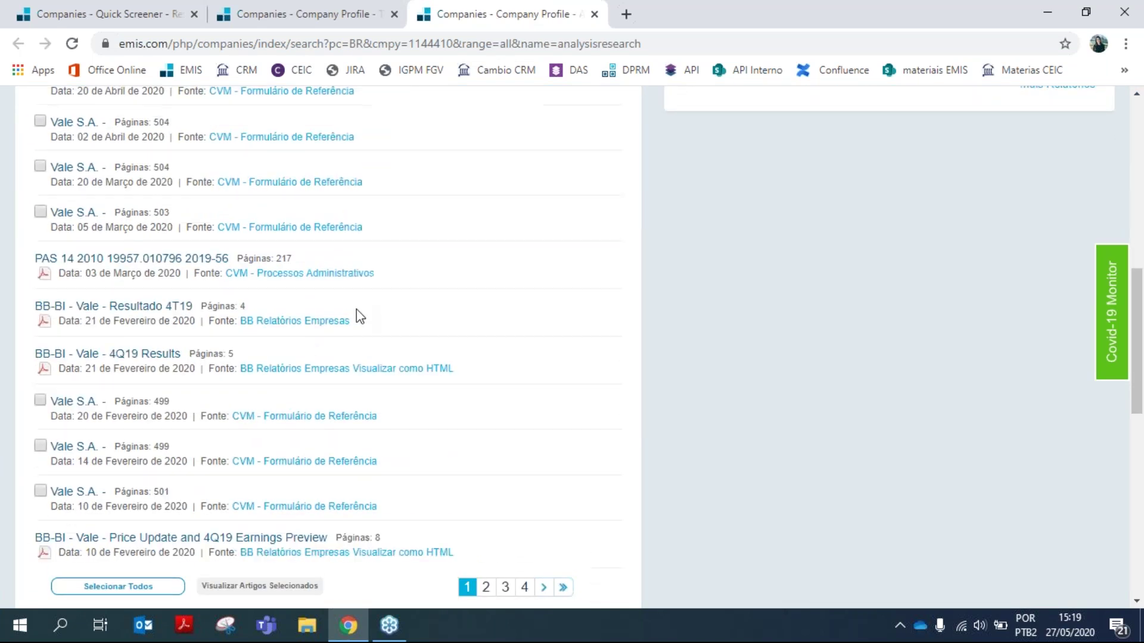
scroll(409, 289, down, 6)
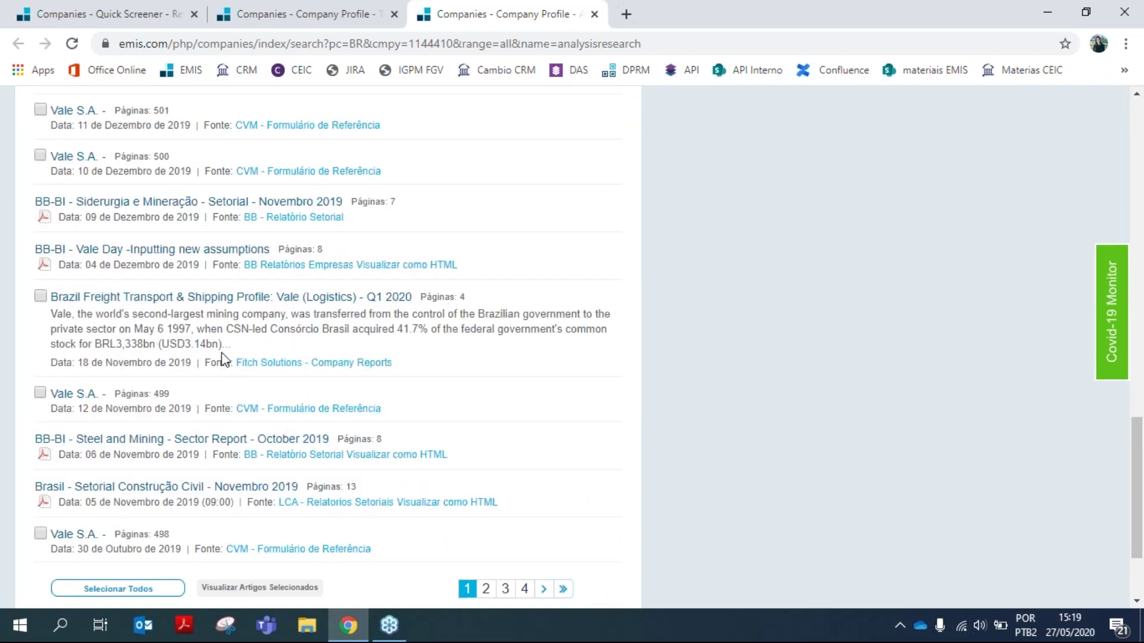
scroll(363, 367, down, 2)
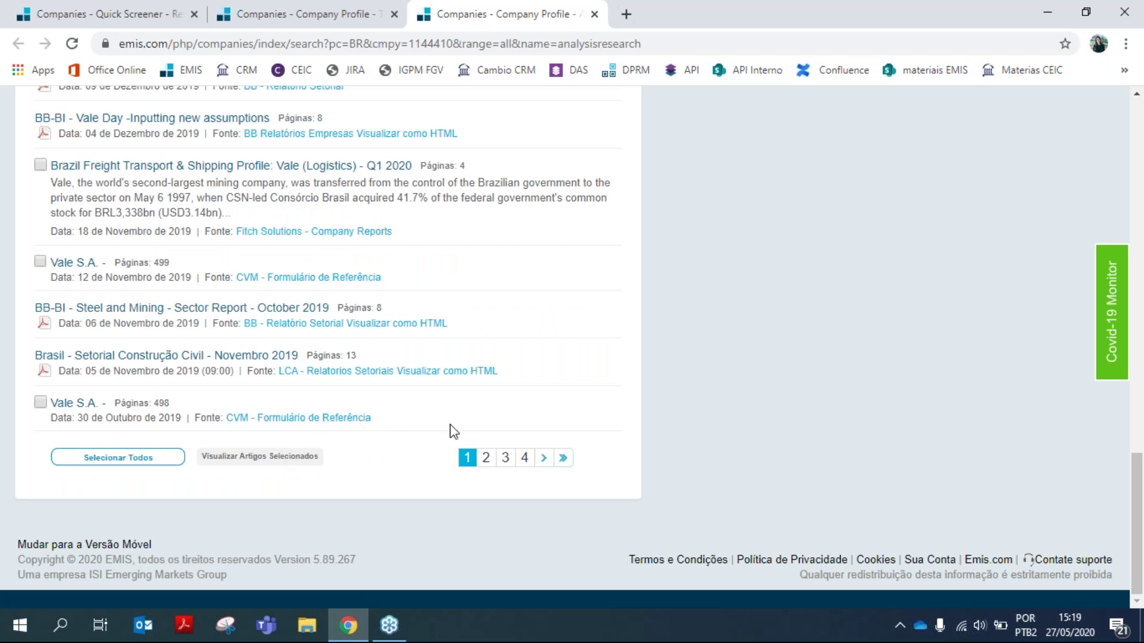
scroll(500, 425, up, 4)
scroll(573, 419, up, 6)
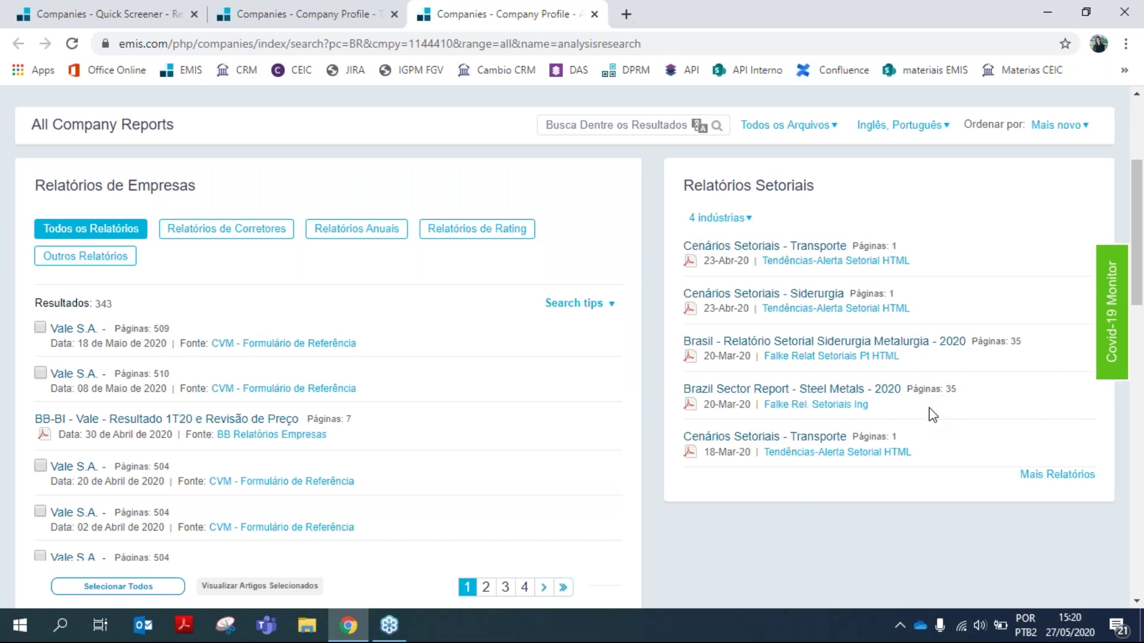
scroll(933, 415, up, 1)
scroll(933, 415, up, 4)
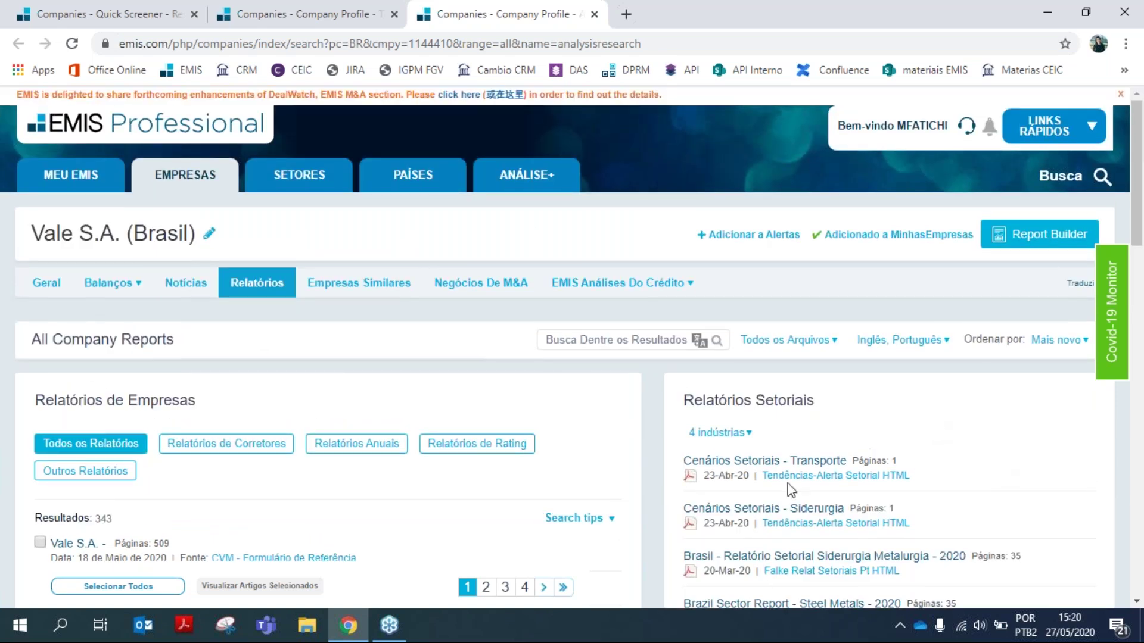
scroll(791, 489, down, 1)
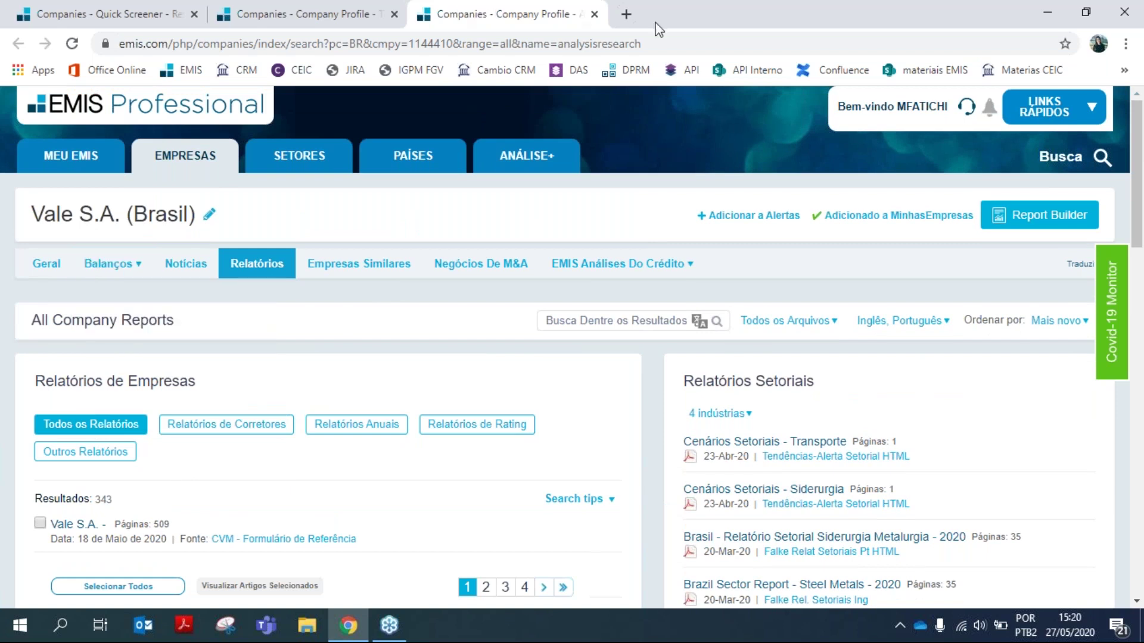
click(593, 13)
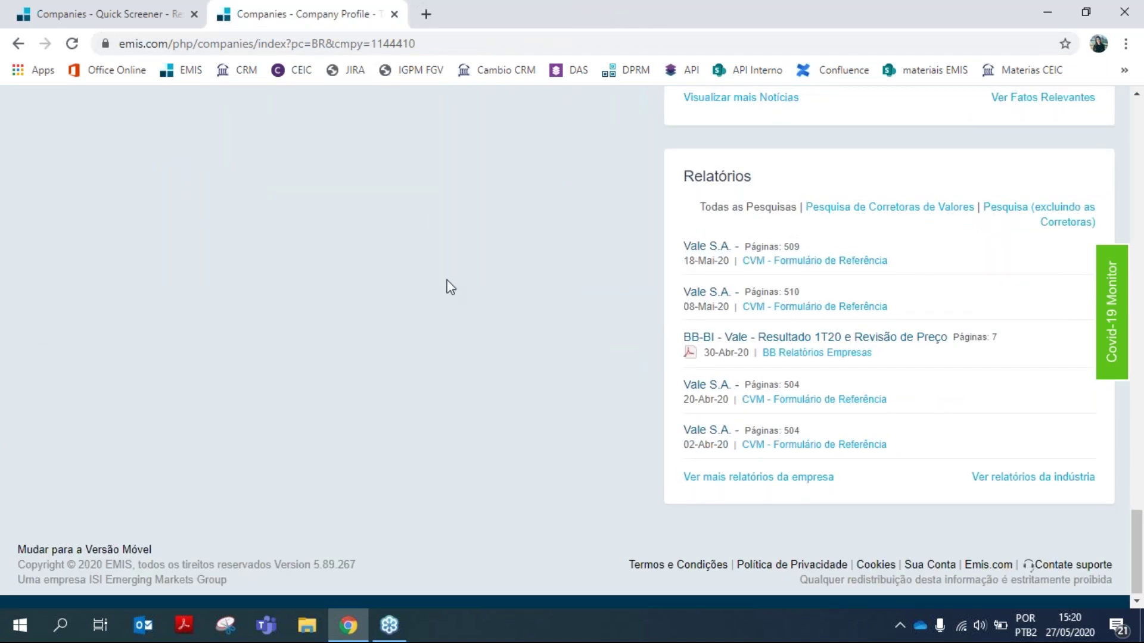
Open the Balanços financial statements from the Vale S.A. company profile
scroll(460, 300, up, 15)
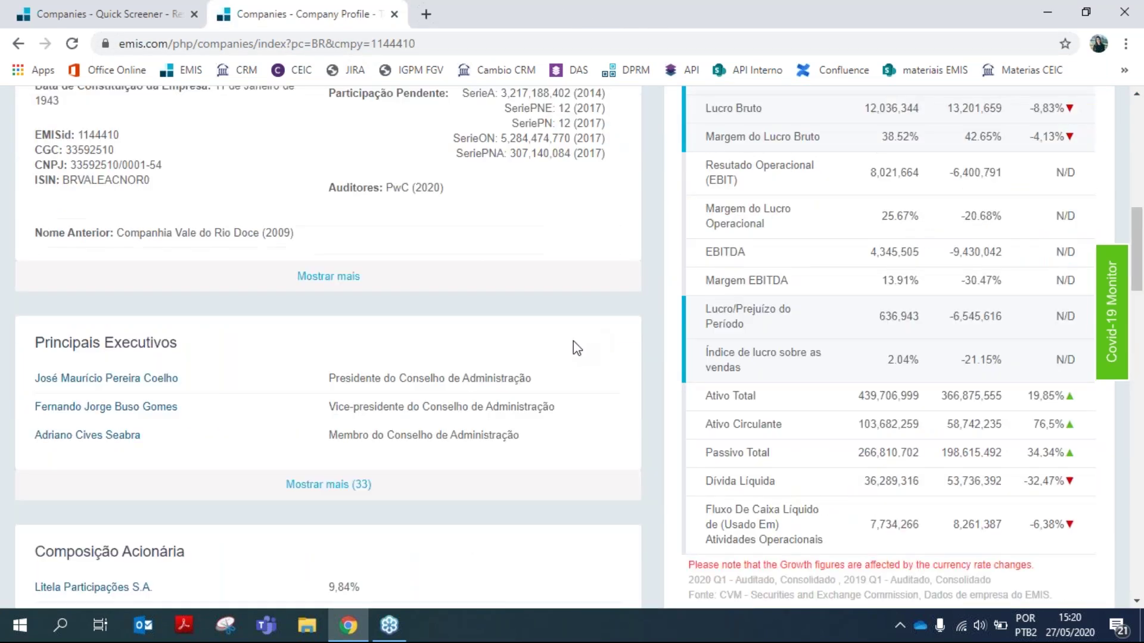
scroll(573, 341, up, 10)
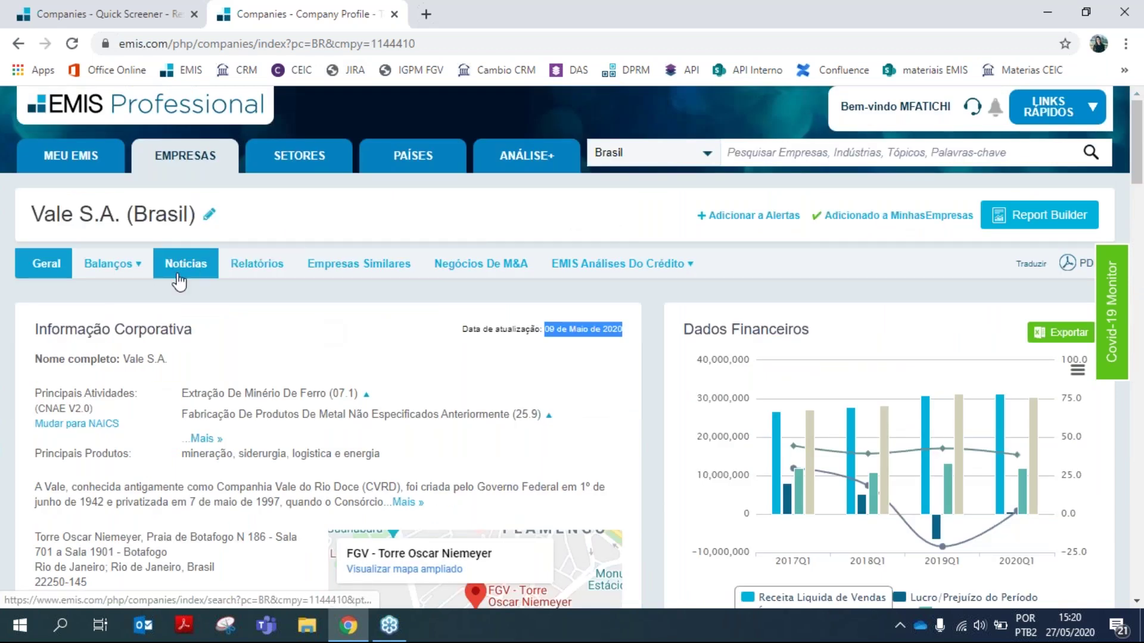
mouse_move(121, 269)
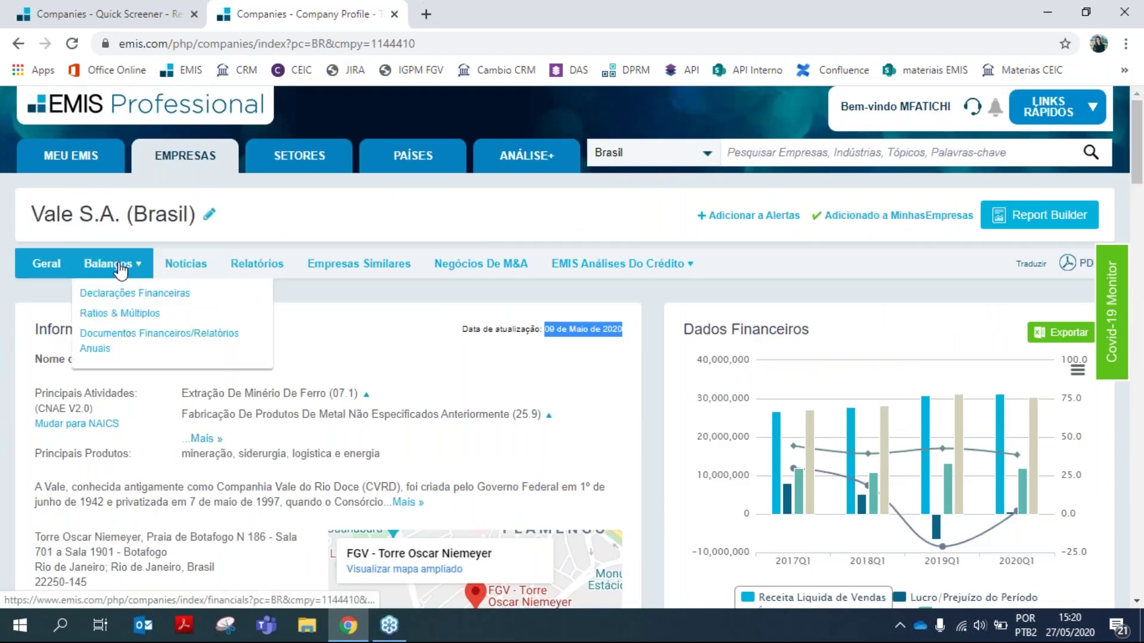
click(125, 272)
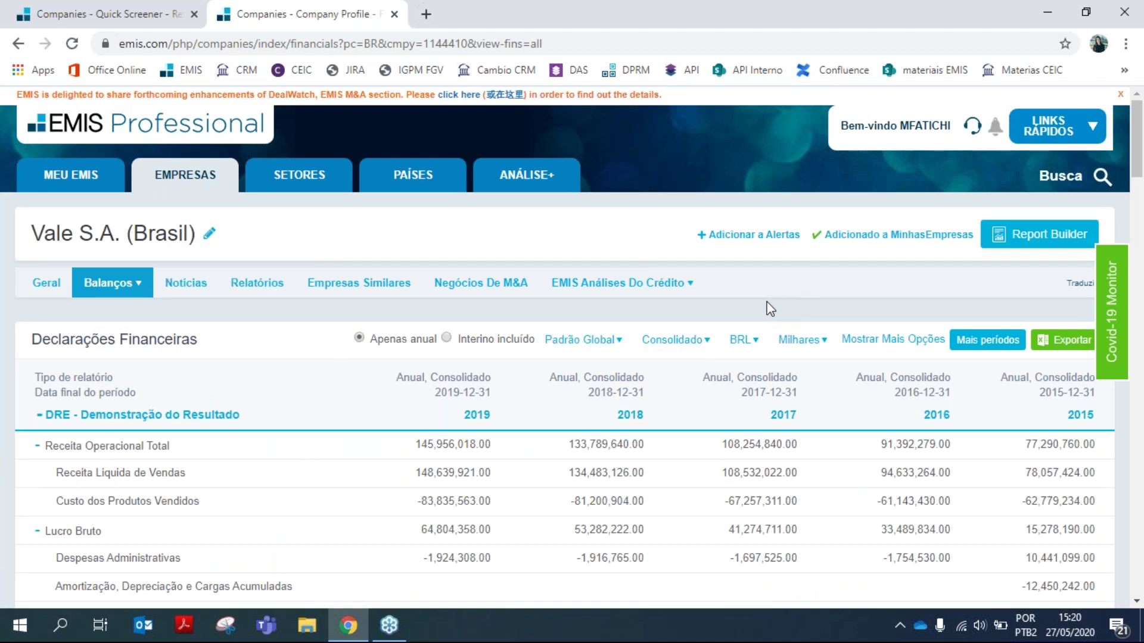
Examine the income statement and the options for accounting standard, consolidation, currency, units, additional periods and export
scroll(759, 301, down, 1)
scroll(759, 302, down, 1)
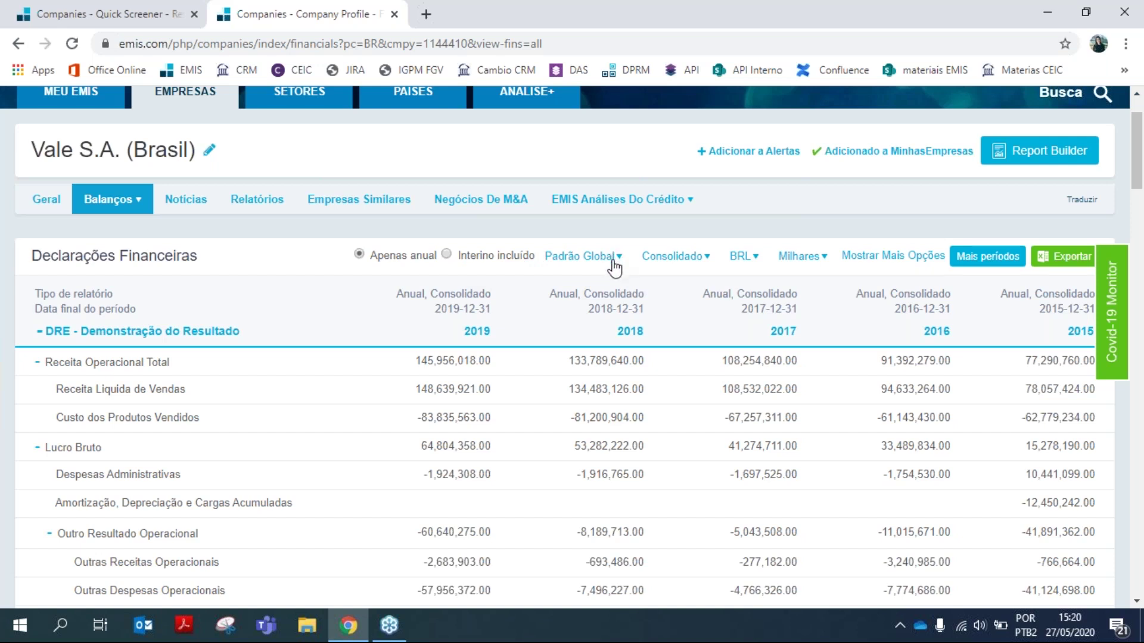
scroll(620, 262, down, 2)
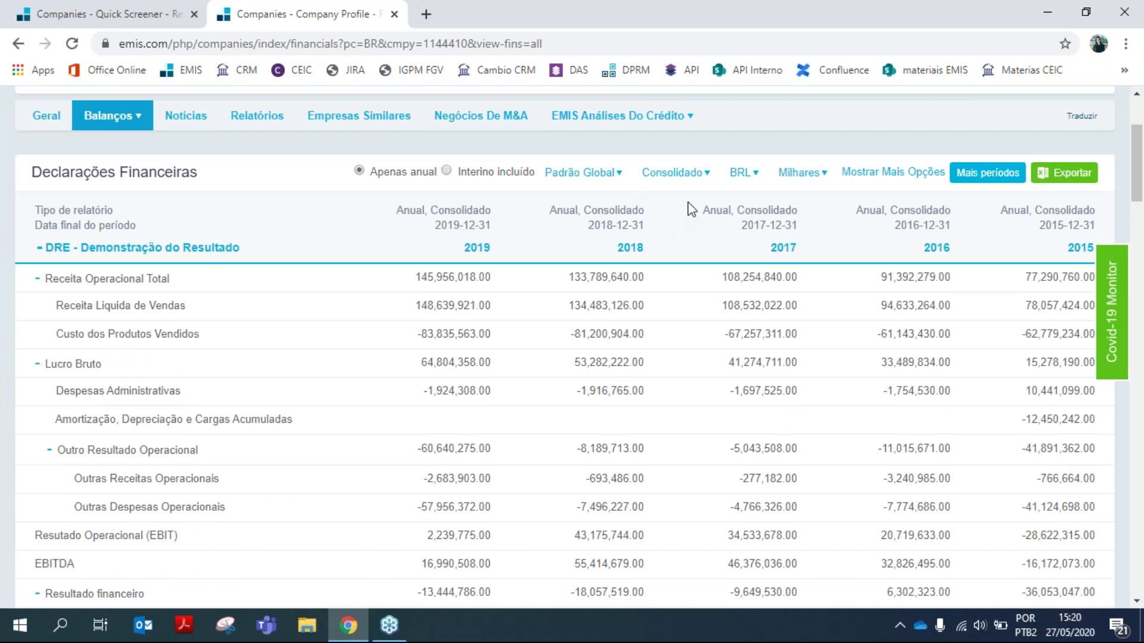
click(983, 174)
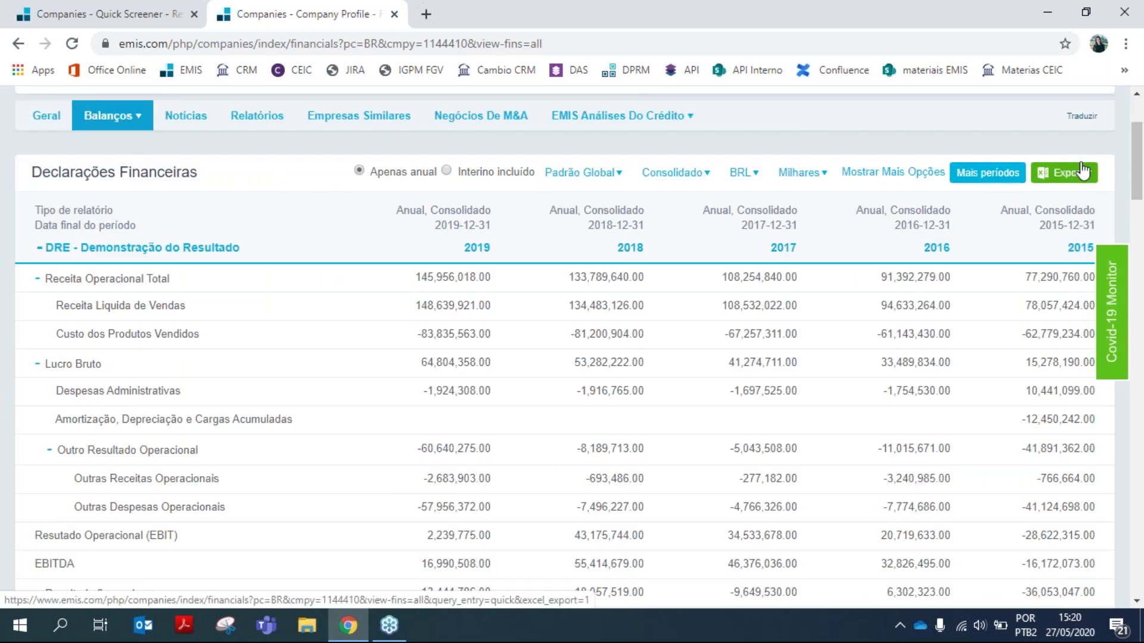
Open Vale S.A.'s similar companies and remove Csn Mineracao S.A. and Mineracoes Brasileiras Reunidas S.A. Mbr from the comparison
scroll(264, 224, up, 1)
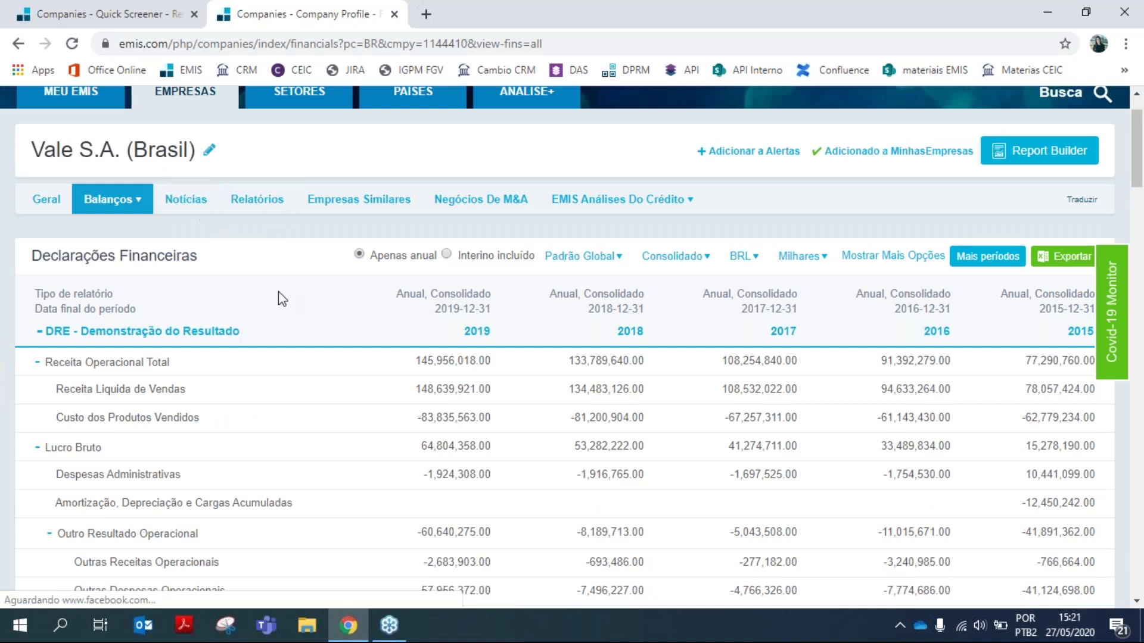
click(373, 199)
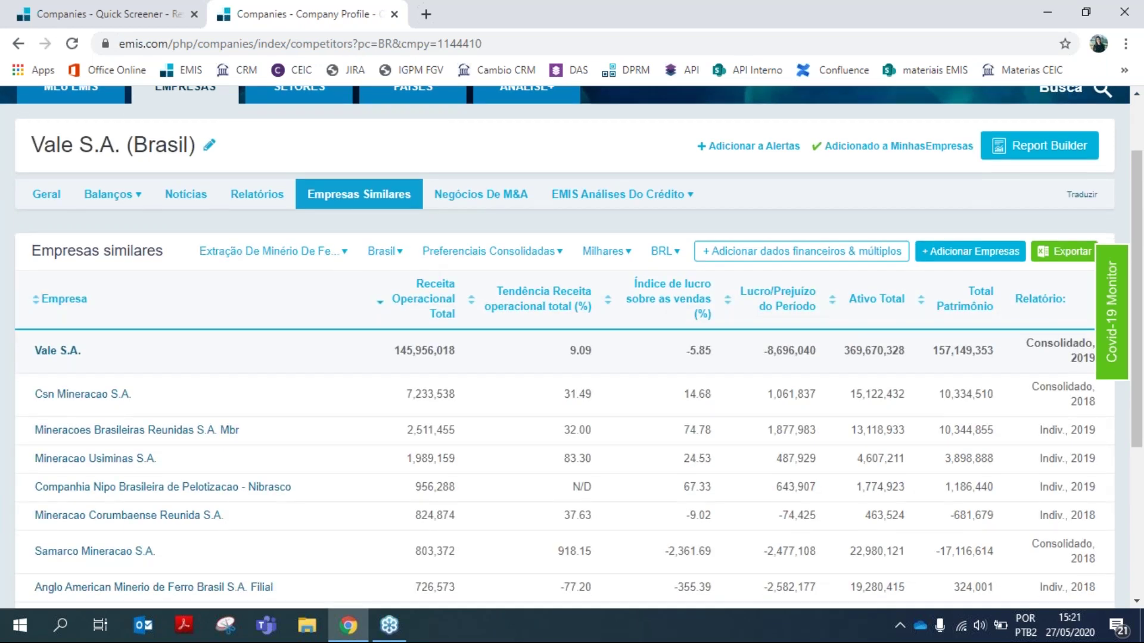
scroll(51, 327, down, 1)
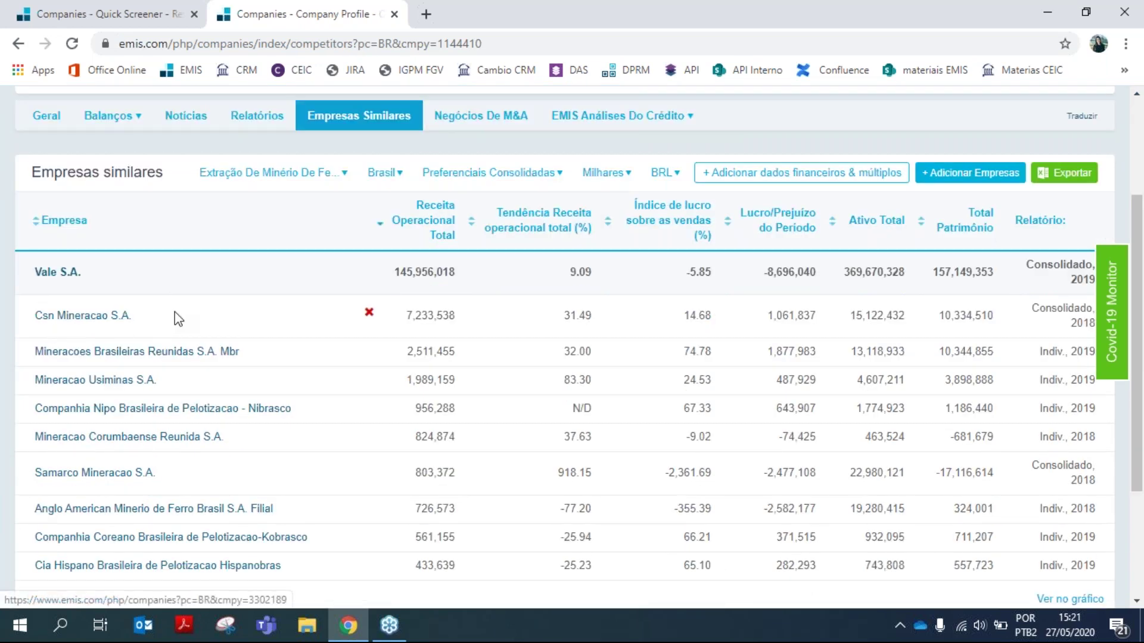
click(367, 314)
click(367, 314)
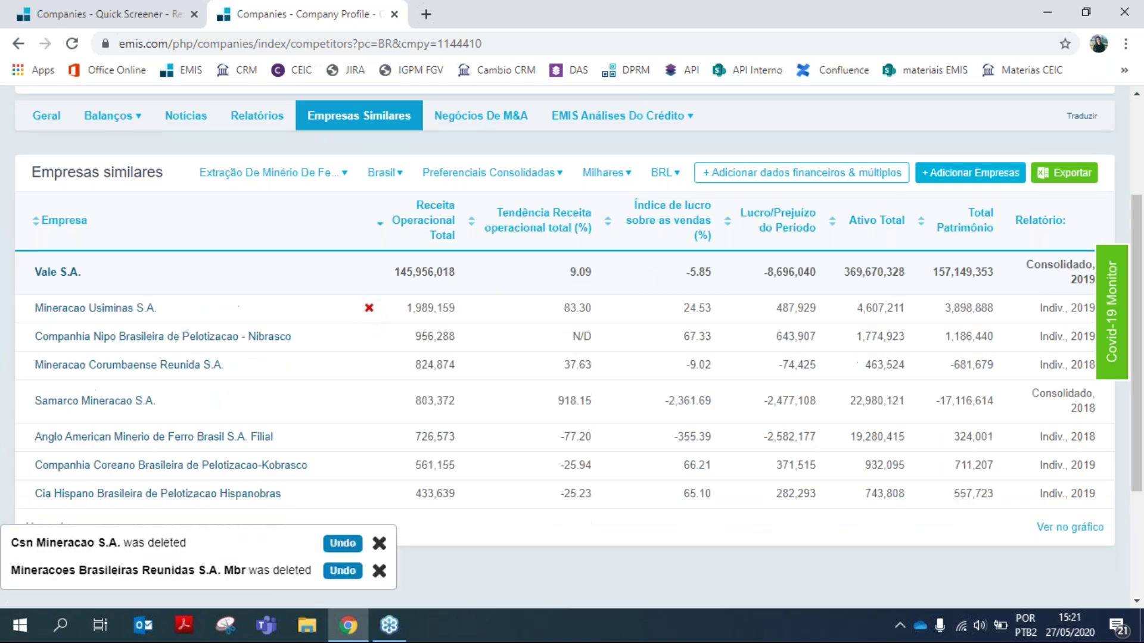
Search for petrobras and add Petroleo Brasileiro - Petrobras S.A., Petrobras Distribuidora S.A. and Braskem S.A. to the company comparison
click(1039, 172)
click(970, 173)
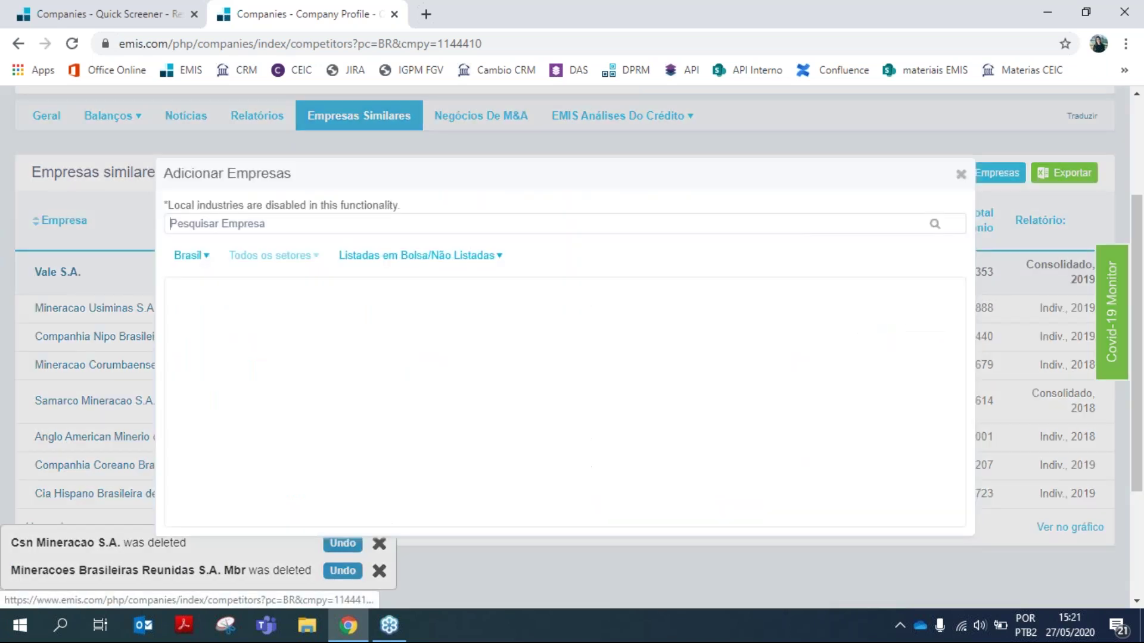
text(petrobras)
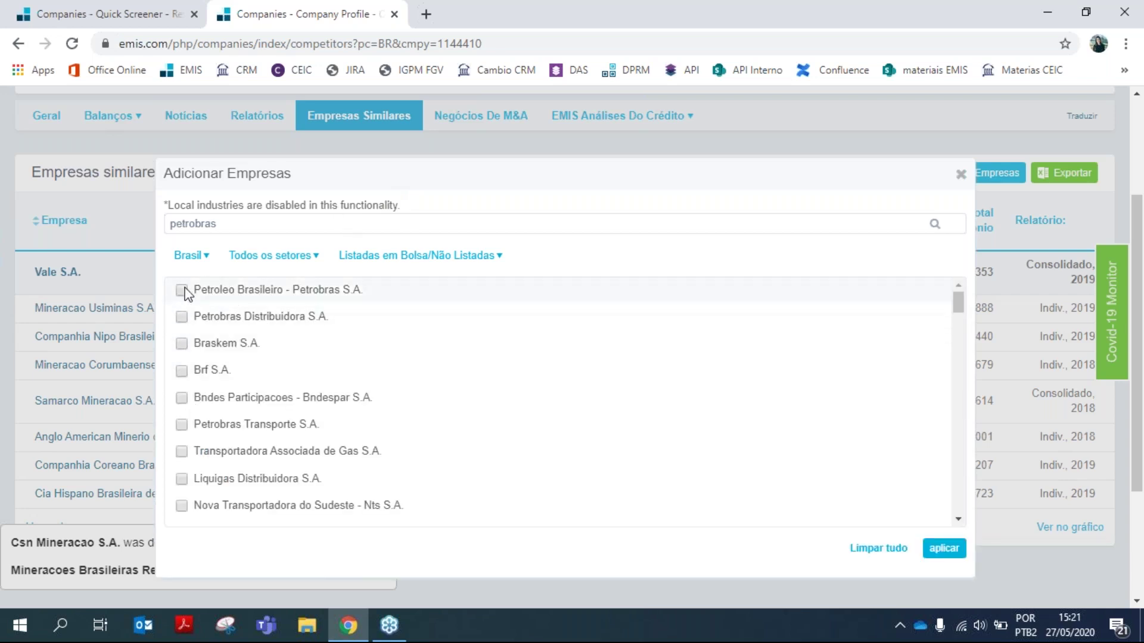
click(182, 291)
click(189, 317)
click(183, 345)
click(947, 551)
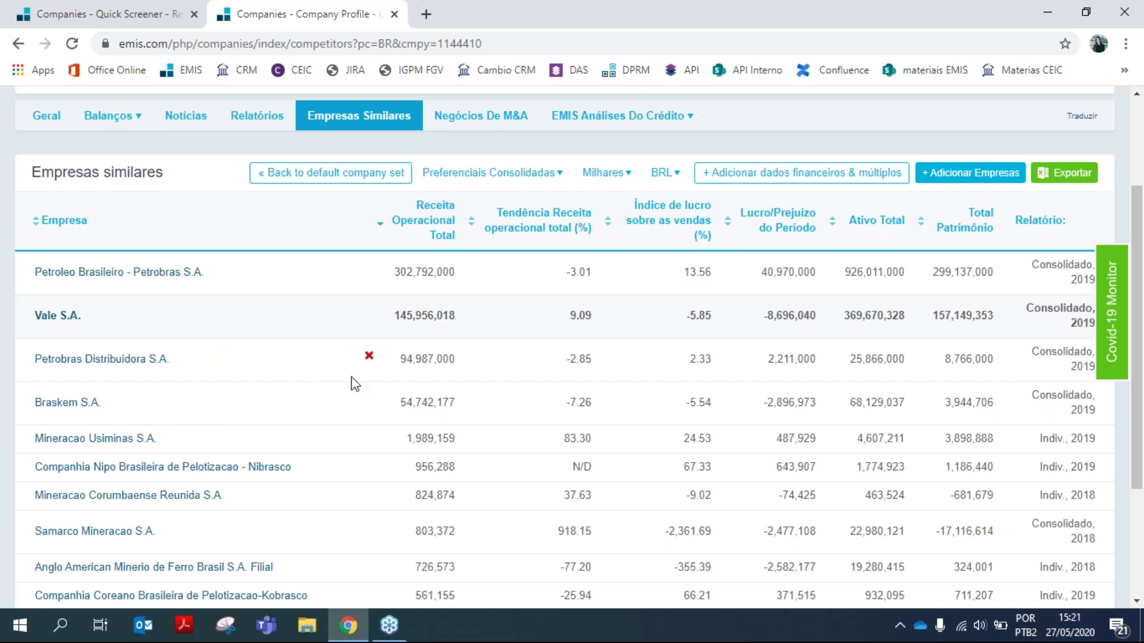
scroll(669, 263, down, 2)
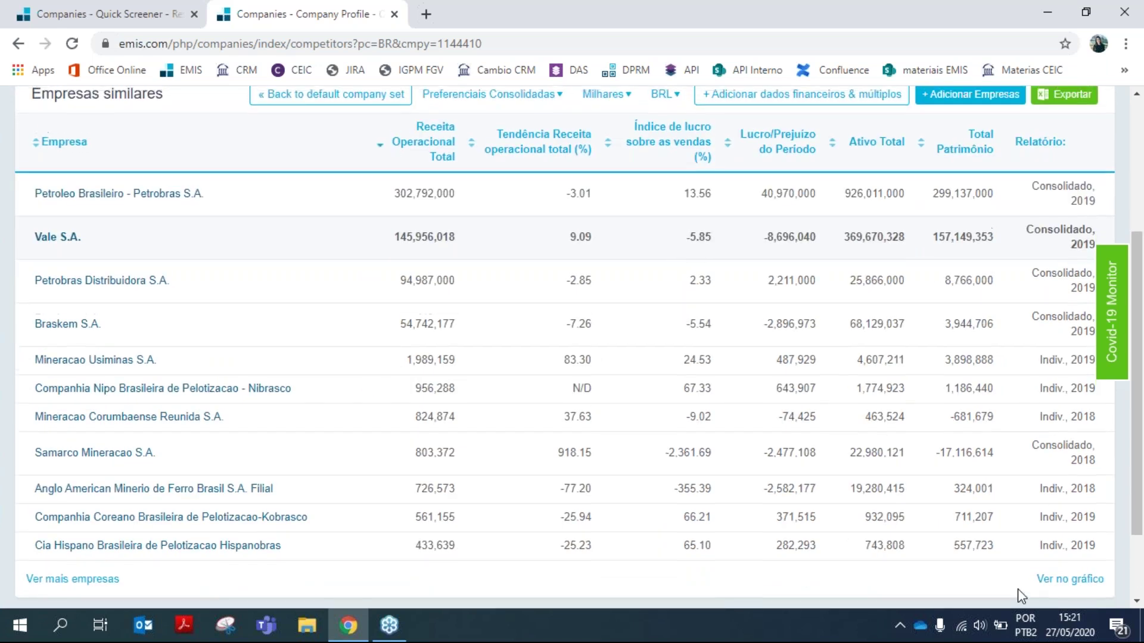
scroll(1017, 588, up, 2)
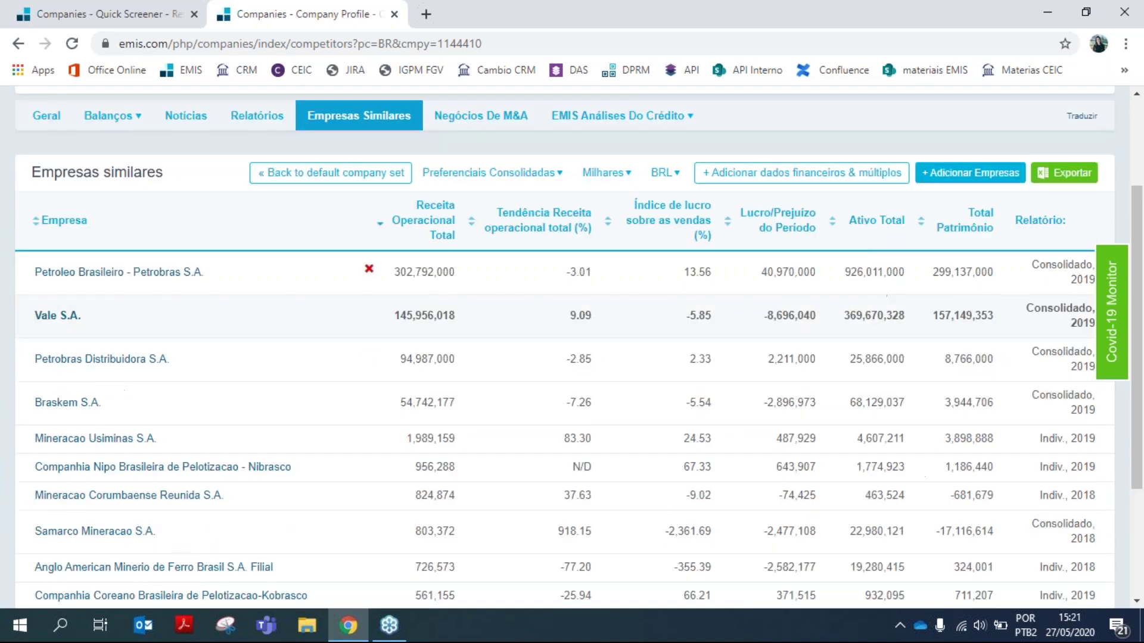
Examine the financial data and multiples available for the company comparison, including the expanded income statement items, and leave the selection as is
click(852, 186)
scroll(351, 307, down, 2)
scroll(344, 281, up, 2)
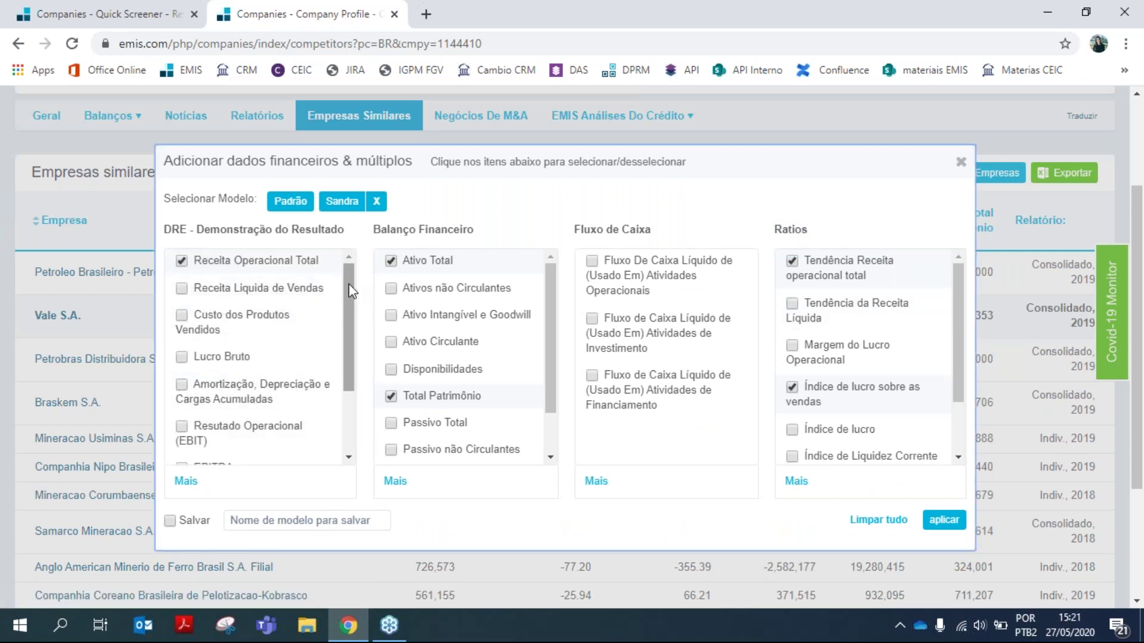
scroll(348, 281, down, 2)
click(186, 481)
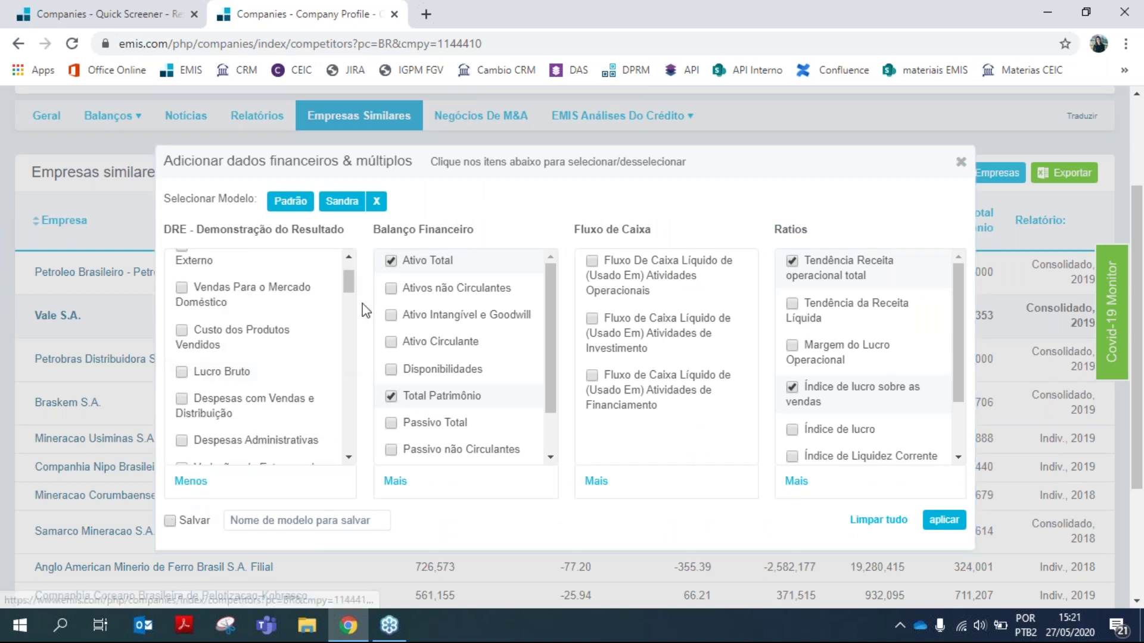
scroll(359, 298, down, 3)
drag(357, 304, 356, 379)
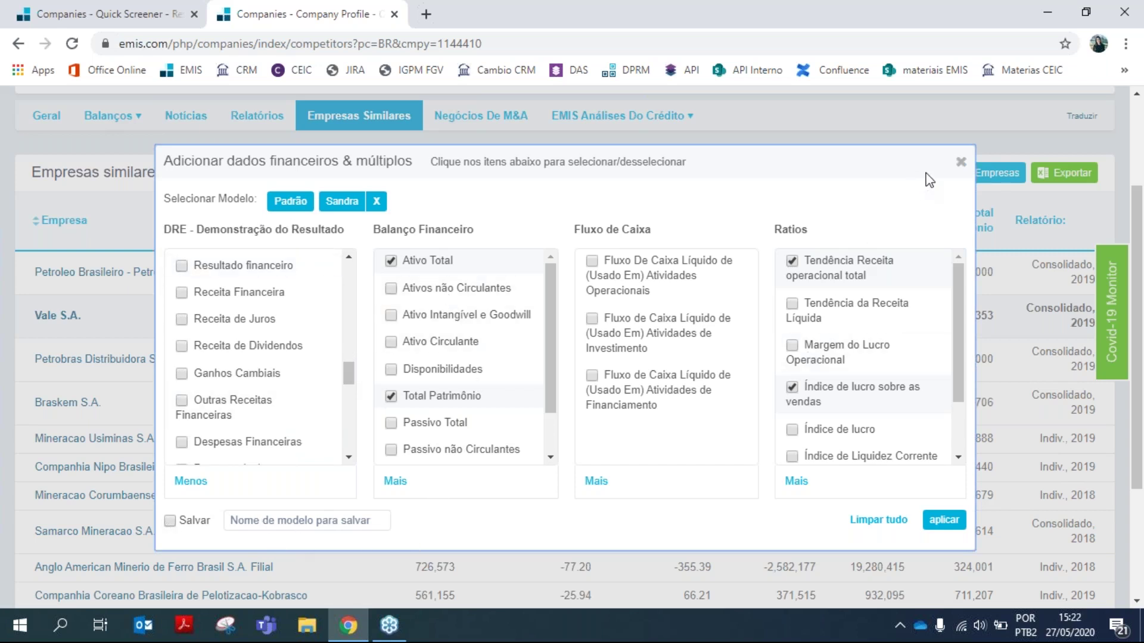
click(960, 172)
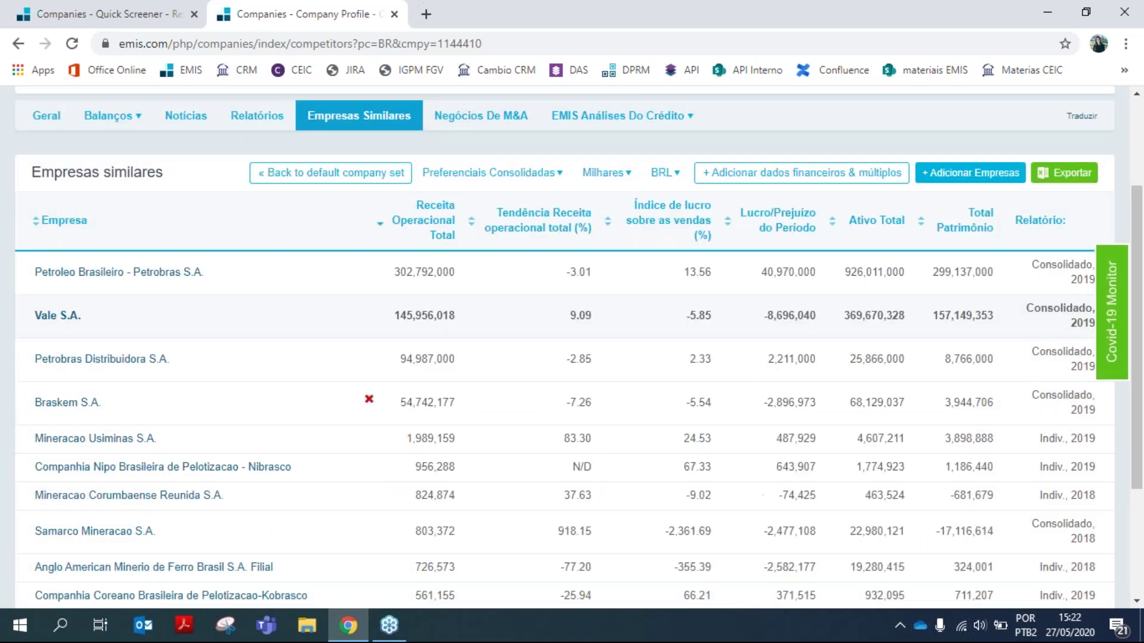
Open Vale S.A.'s M&A deals (Negócios de M&A) and view the list of recent transactions
scroll(337, 303, up, 1)
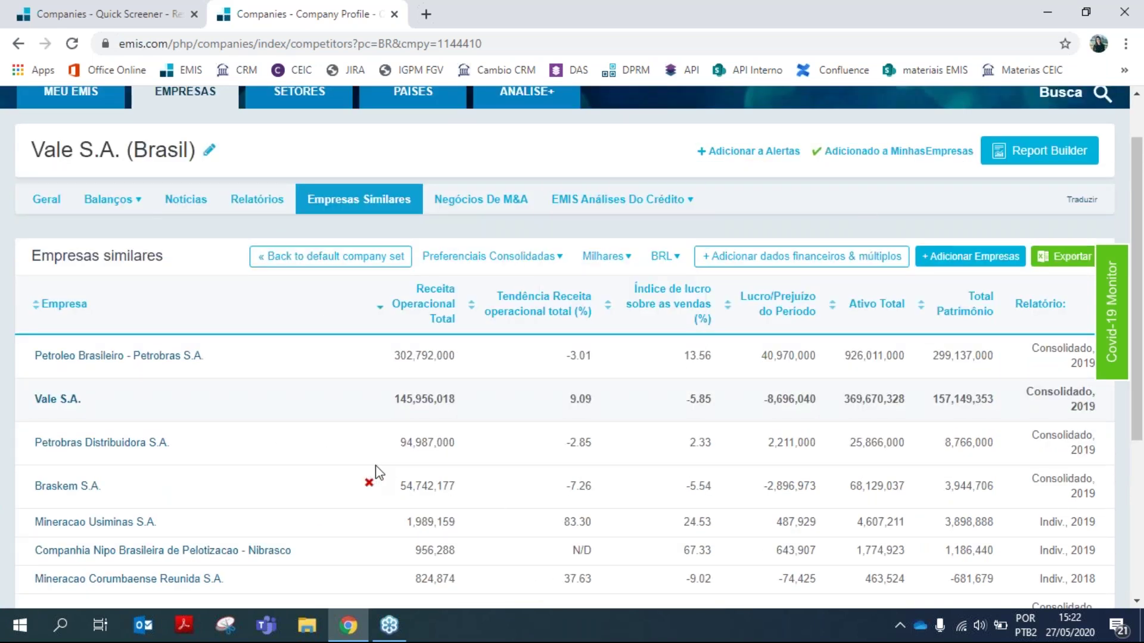
click(500, 205)
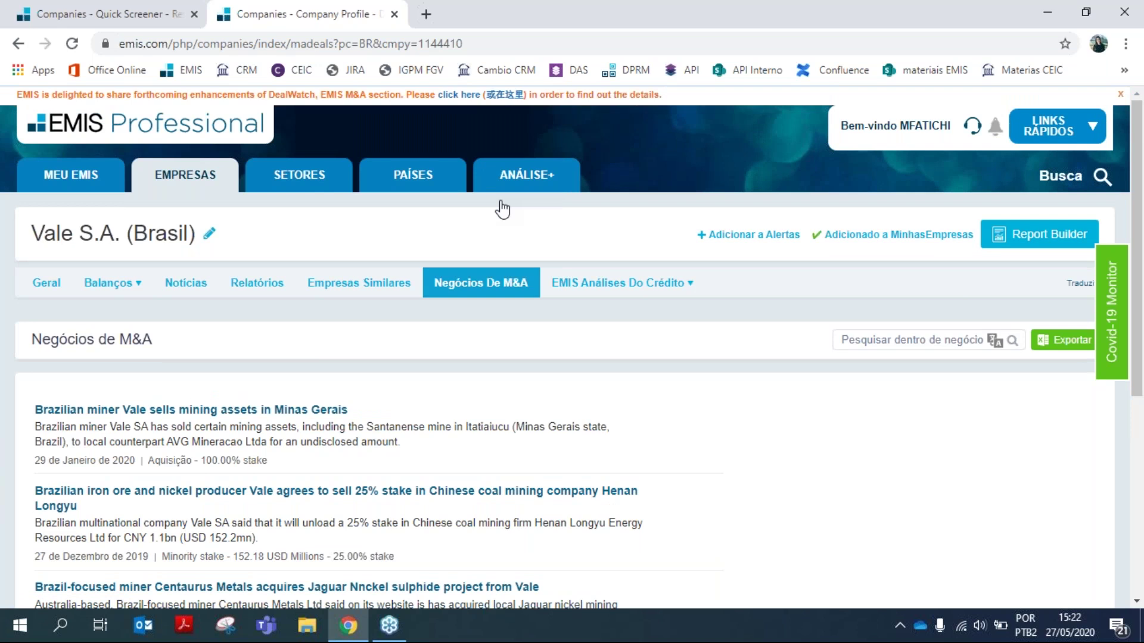
scroll(759, 424, down, 1)
Open the summary of EMIS Análises do Crédito for Vale S.A. and review its financial score and credit quota
mouse_move(590, 199)
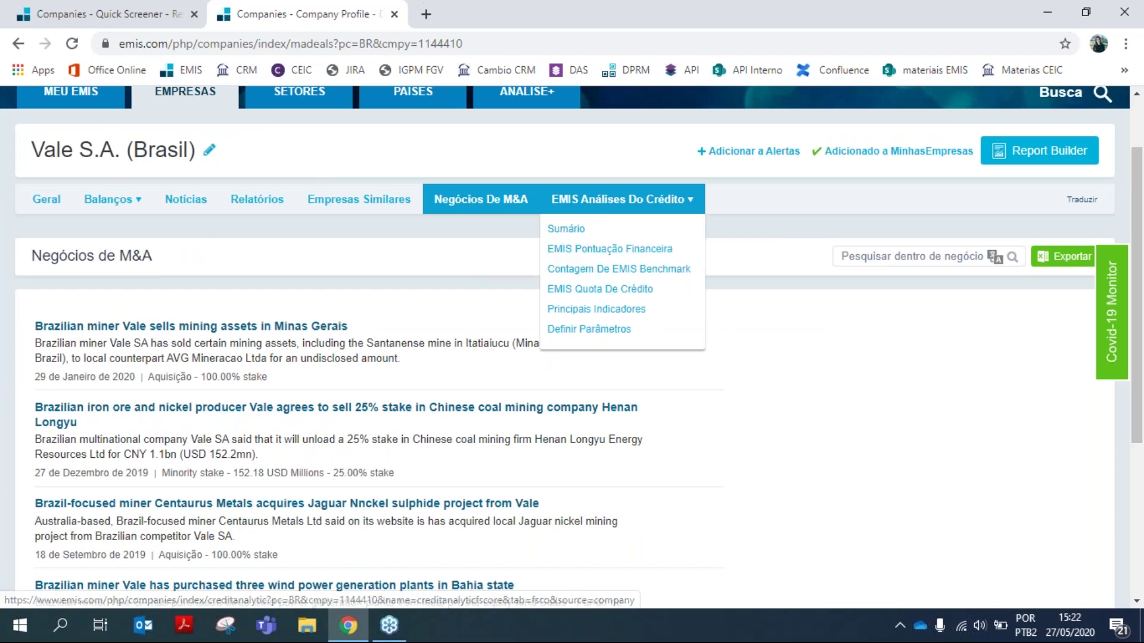
click(626, 218)
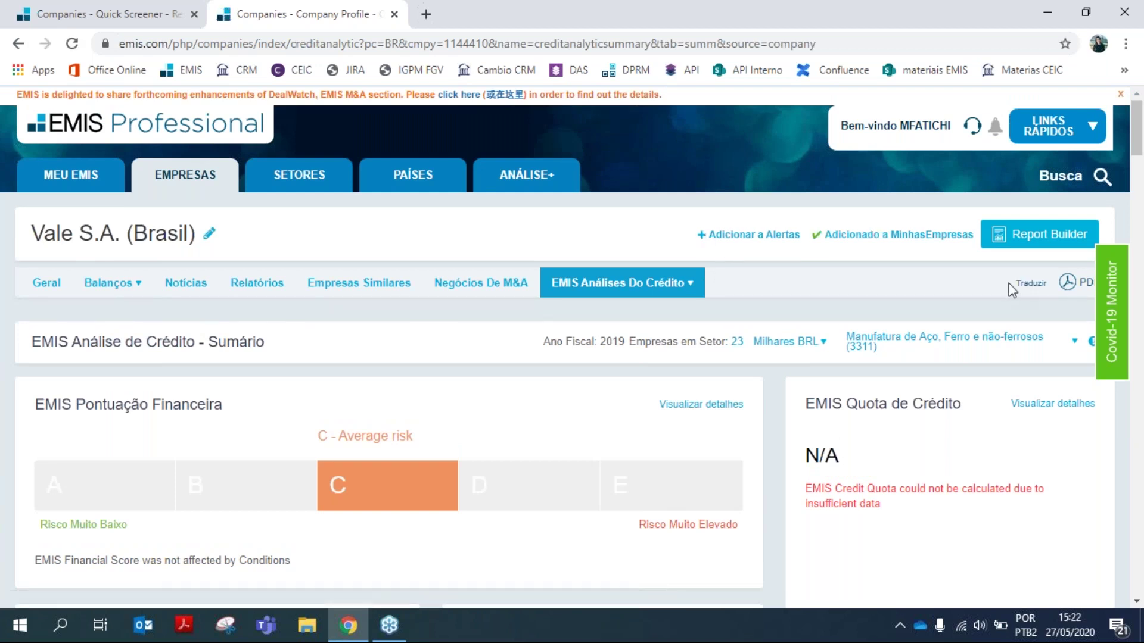
scroll(536, 294, down, 2)
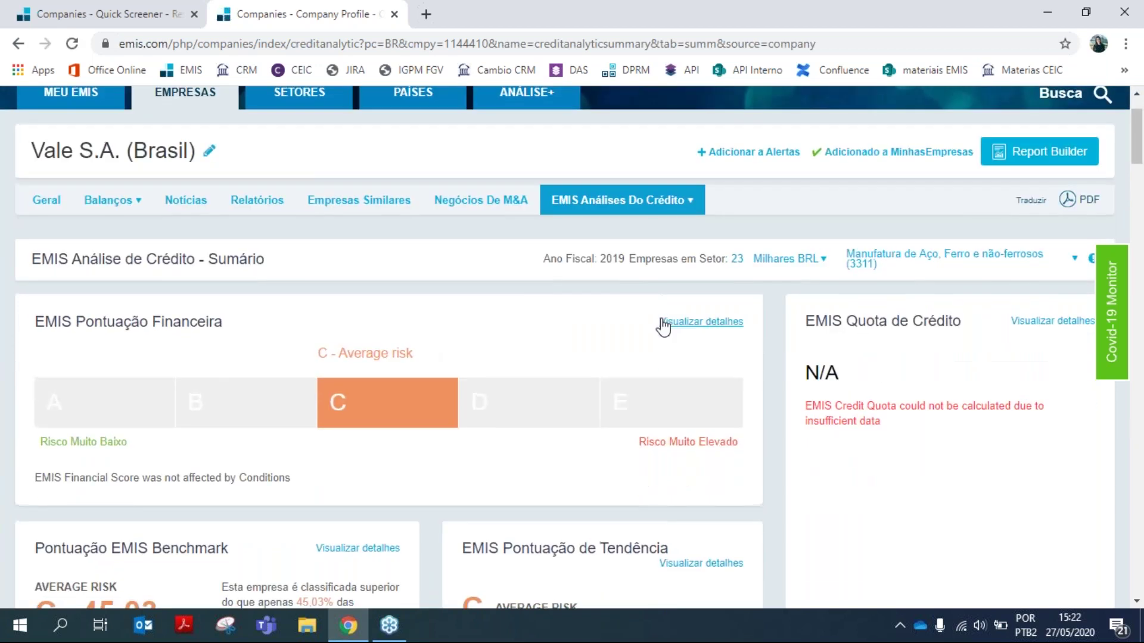
scroll(684, 333, up, 2)
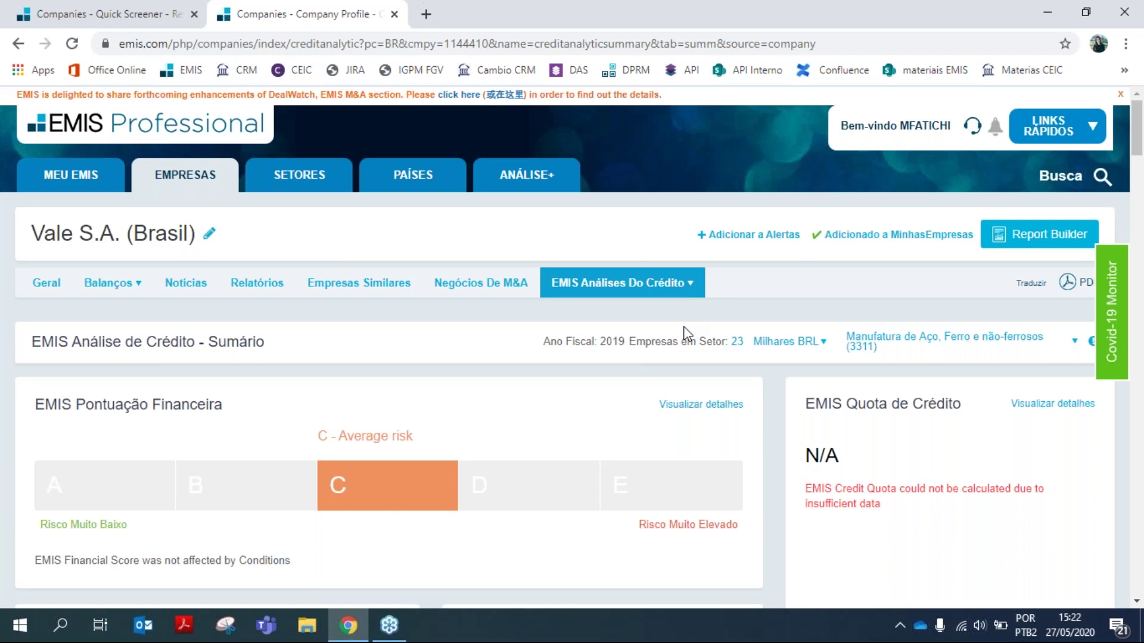
Open the Report Builder for Vale S.A. and review the options under Informações da Empresa and Balanços Financeiros
click(1032, 239)
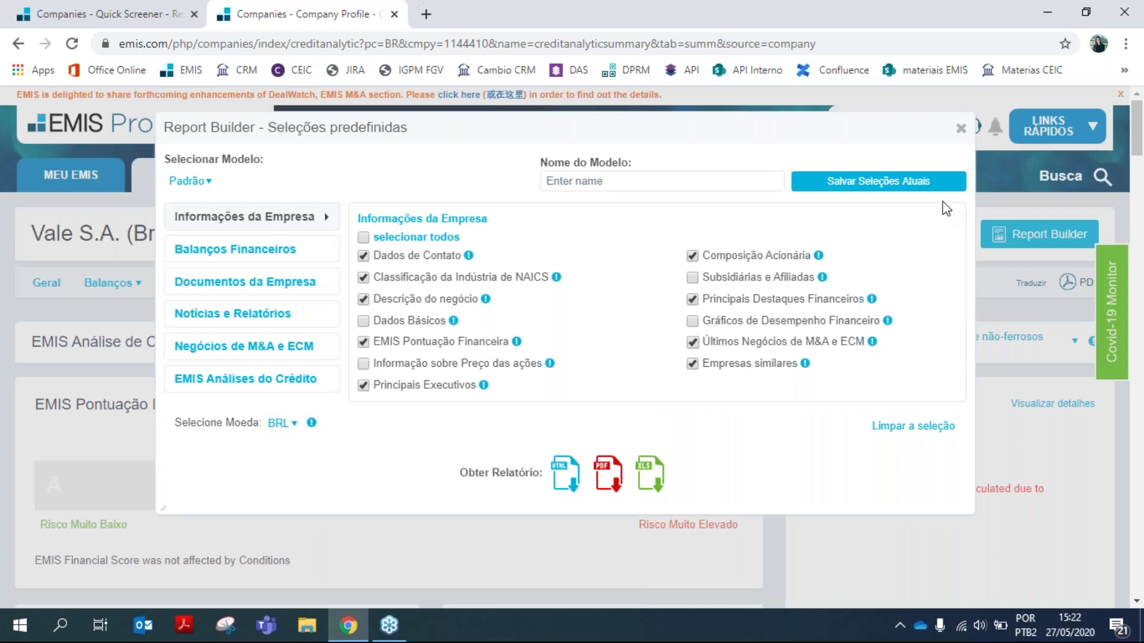
drag(814, 134, 786, 410)
scroll(109, 119, down, 3)
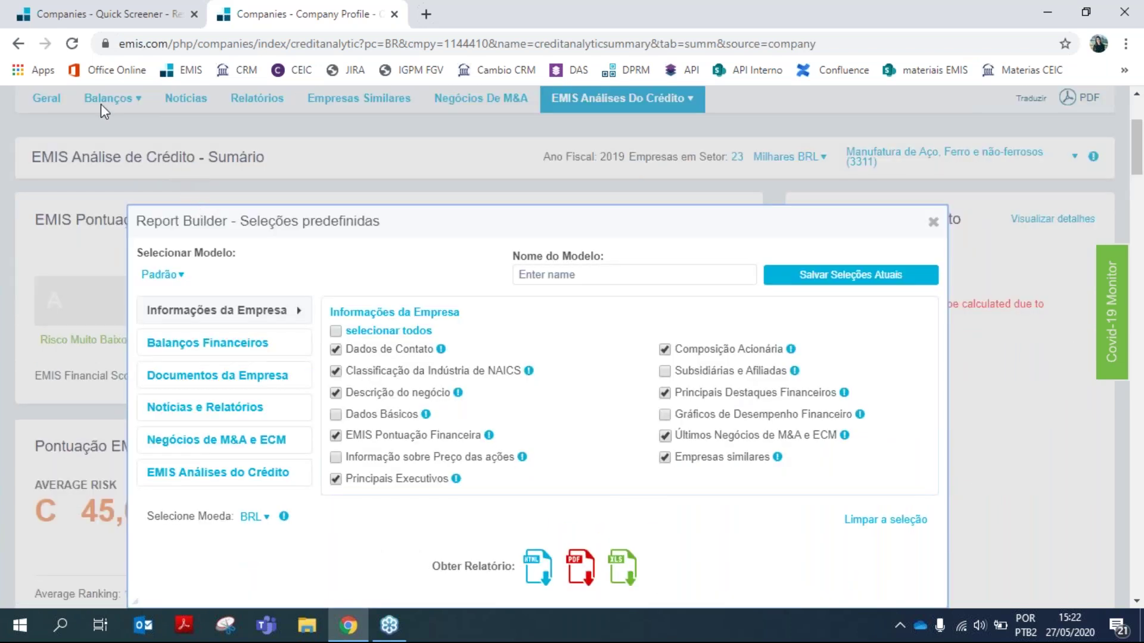
drag(649, 224, 737, 182)
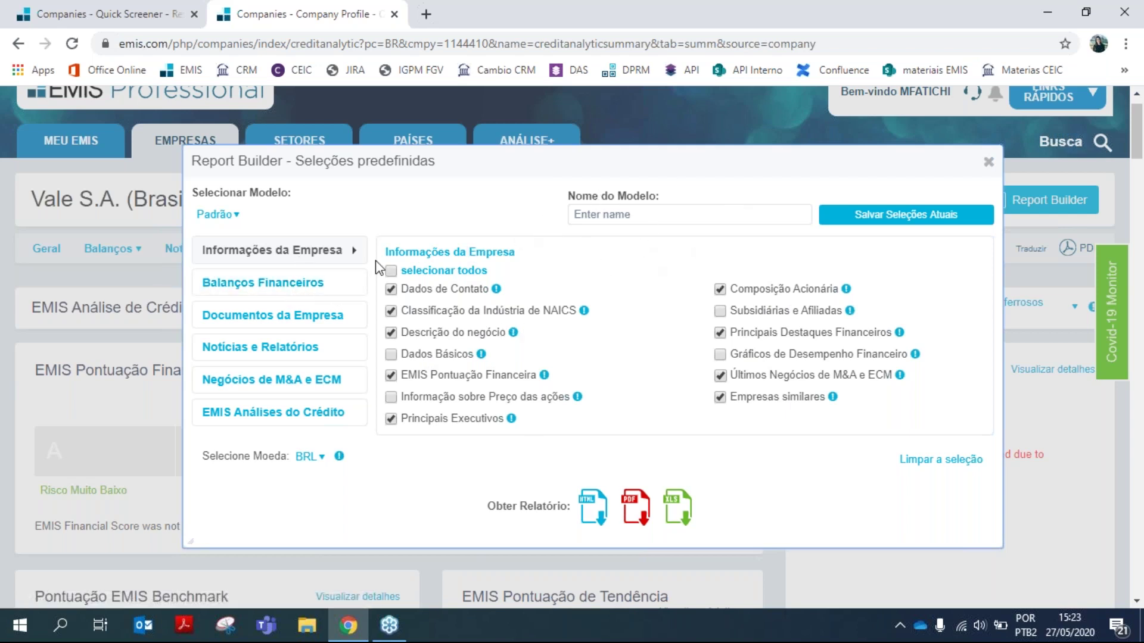
click(301, 285)
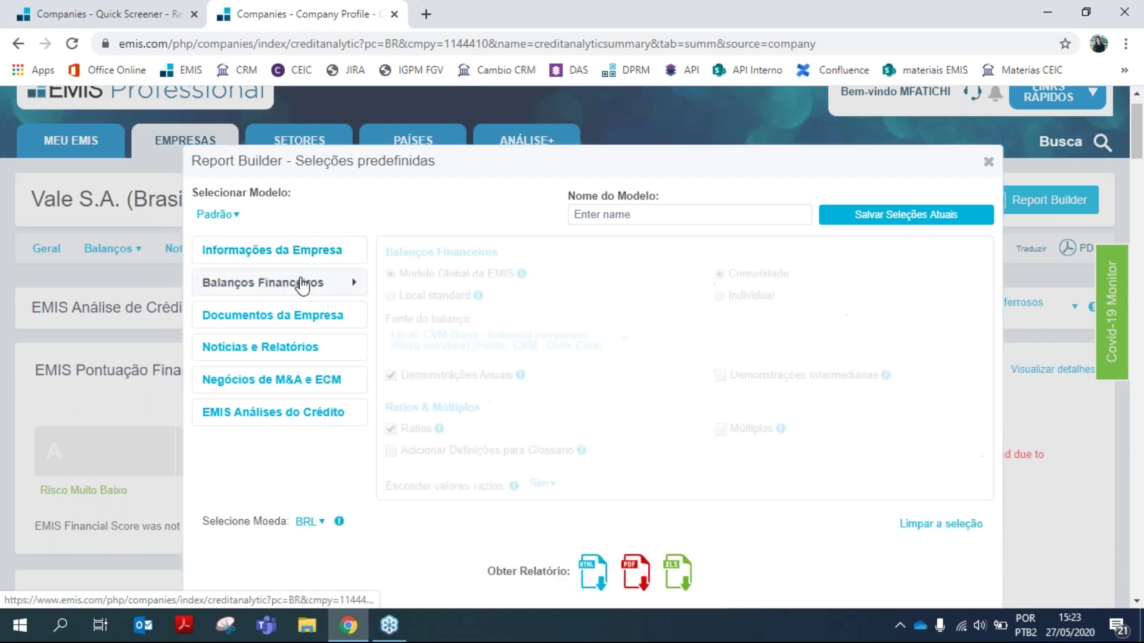
click(280, 250)
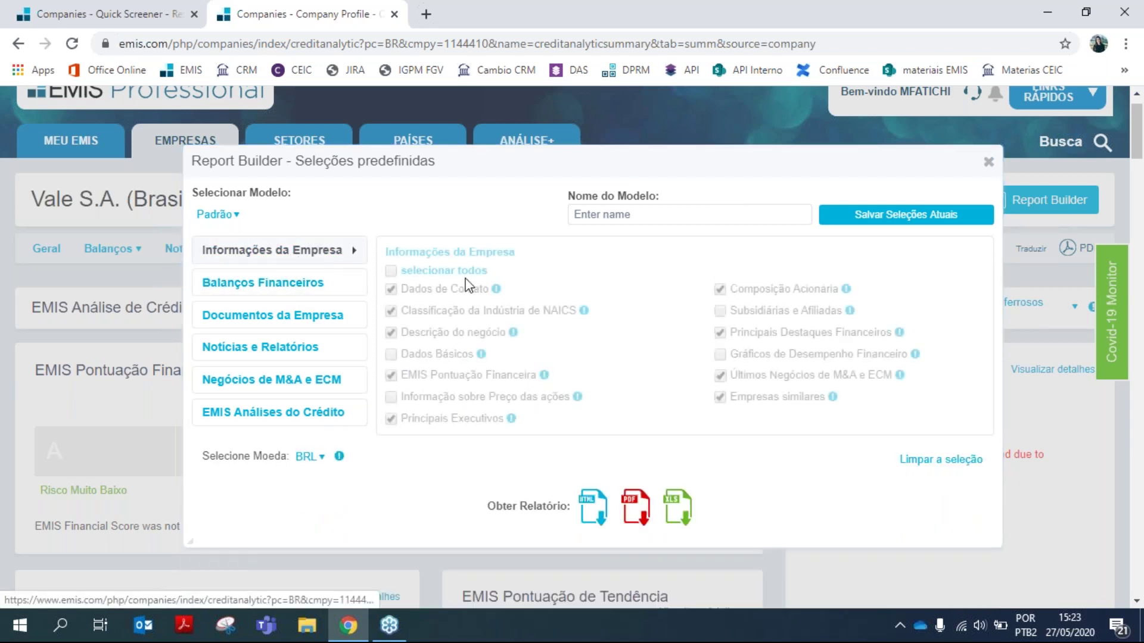
Generate the Vale S.A. report as a PDF with the predefined selections, download it and open the file
click(636, 516)
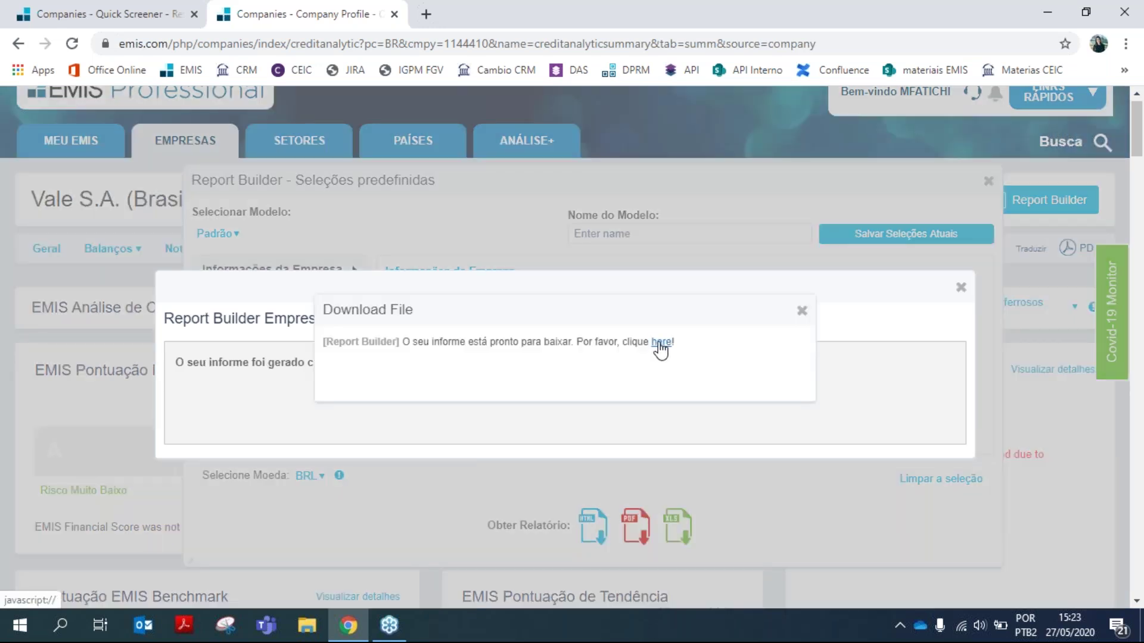
click(659, 344)
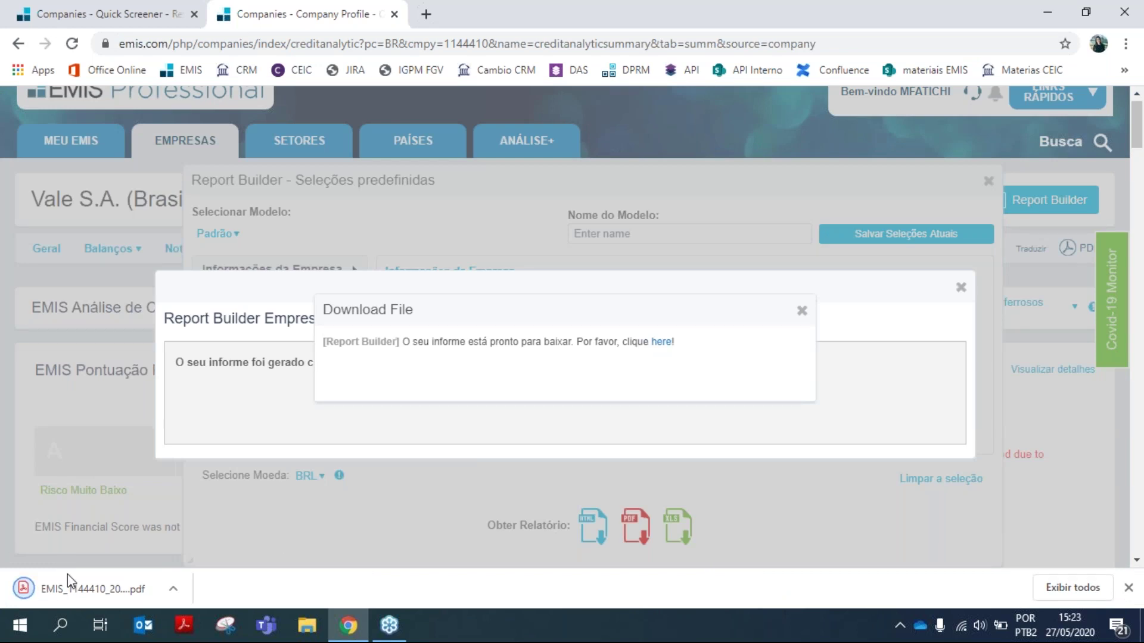
click(84, 595)
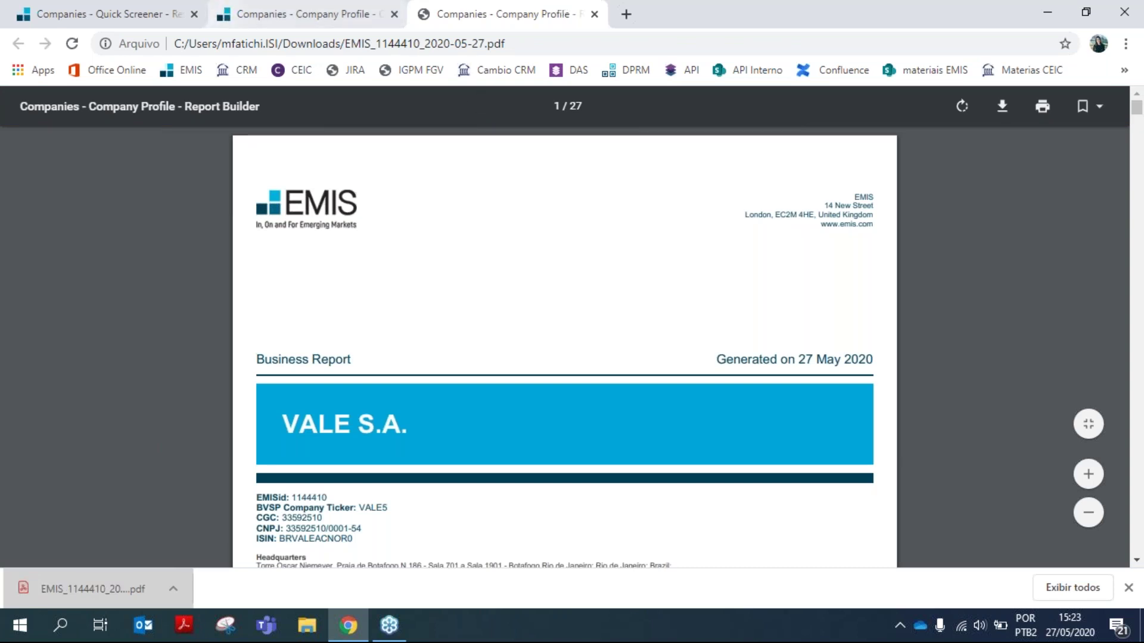
Examine the report's cover, table of contents, contact data, NAICS industry classification, business description and EMIS financial score
scroll(633, 177, down, 3)
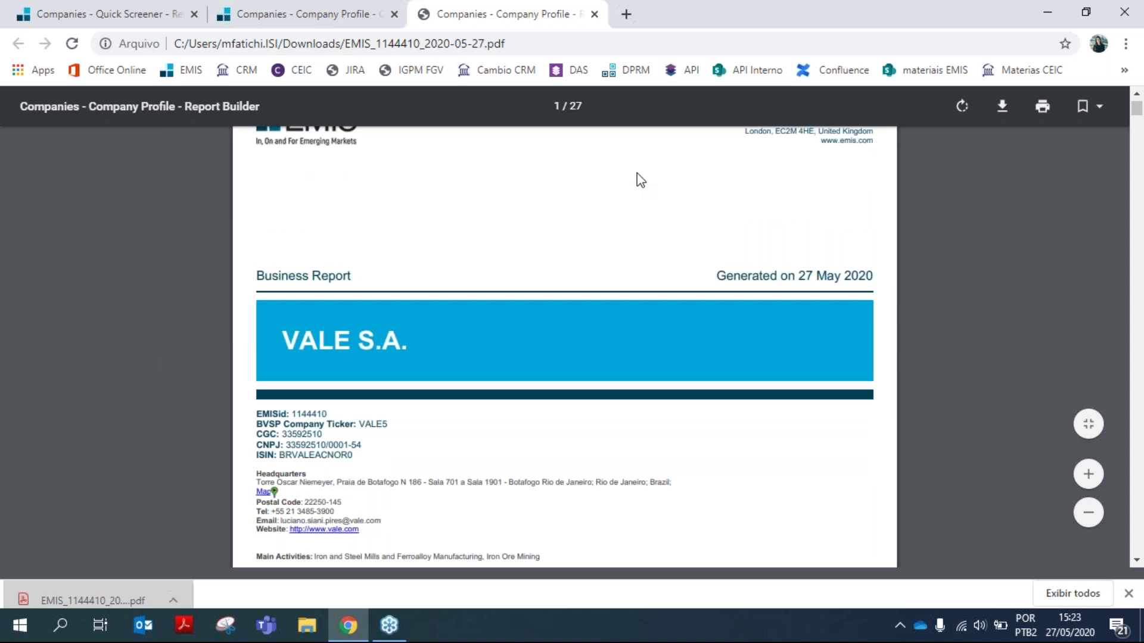
scroll(635, 193, down, 10)
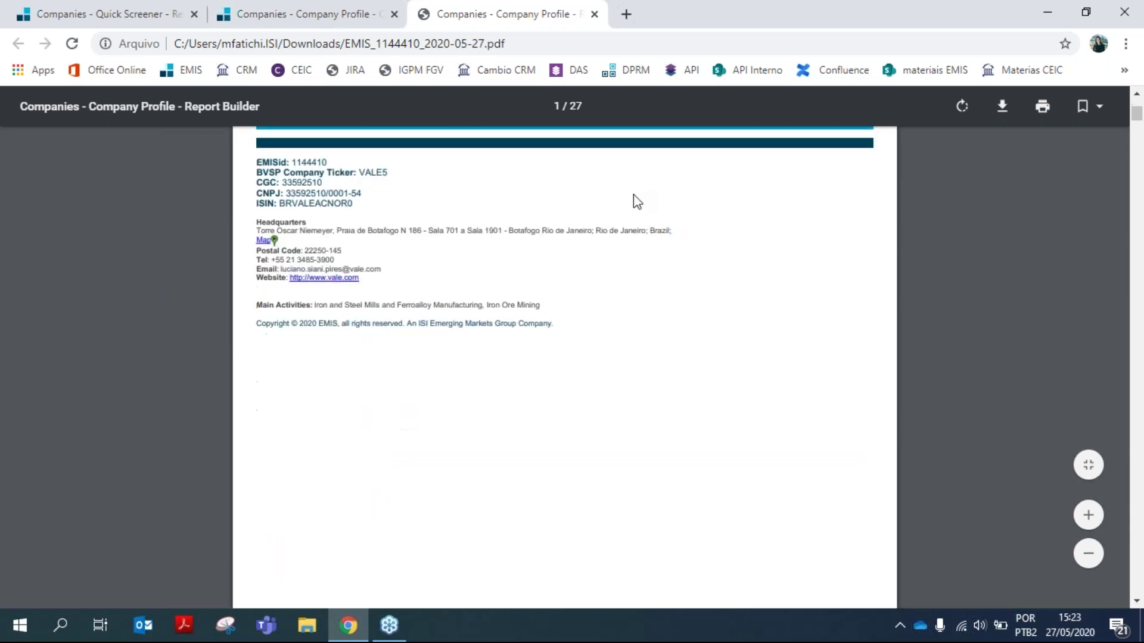
scroll(640, 203, down, 1)
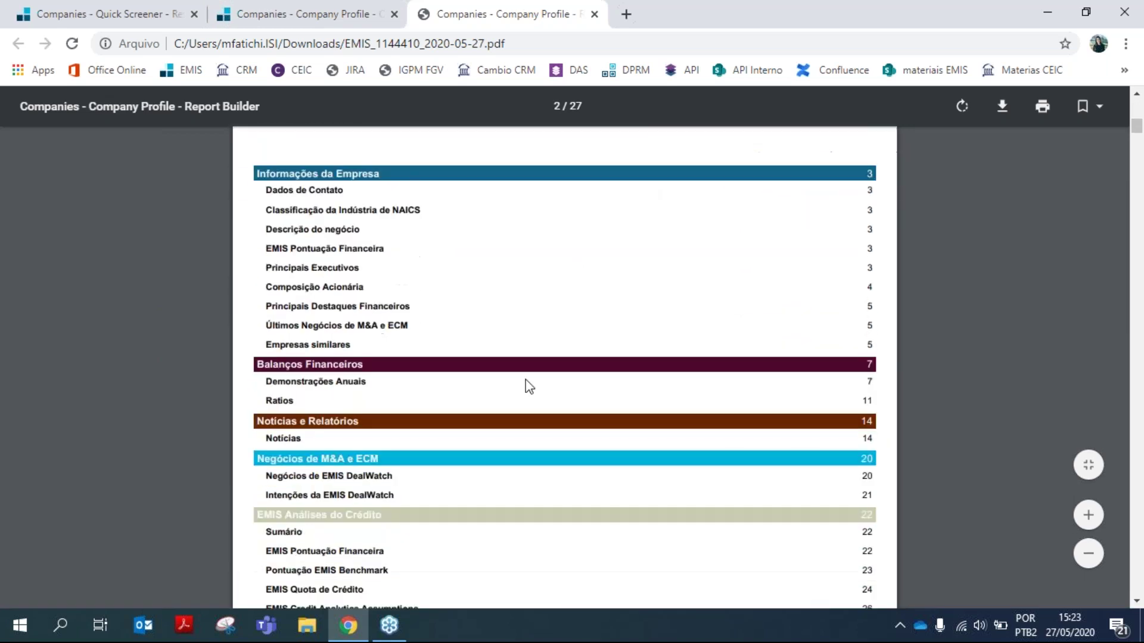
scroll(556, 403, down, 6)
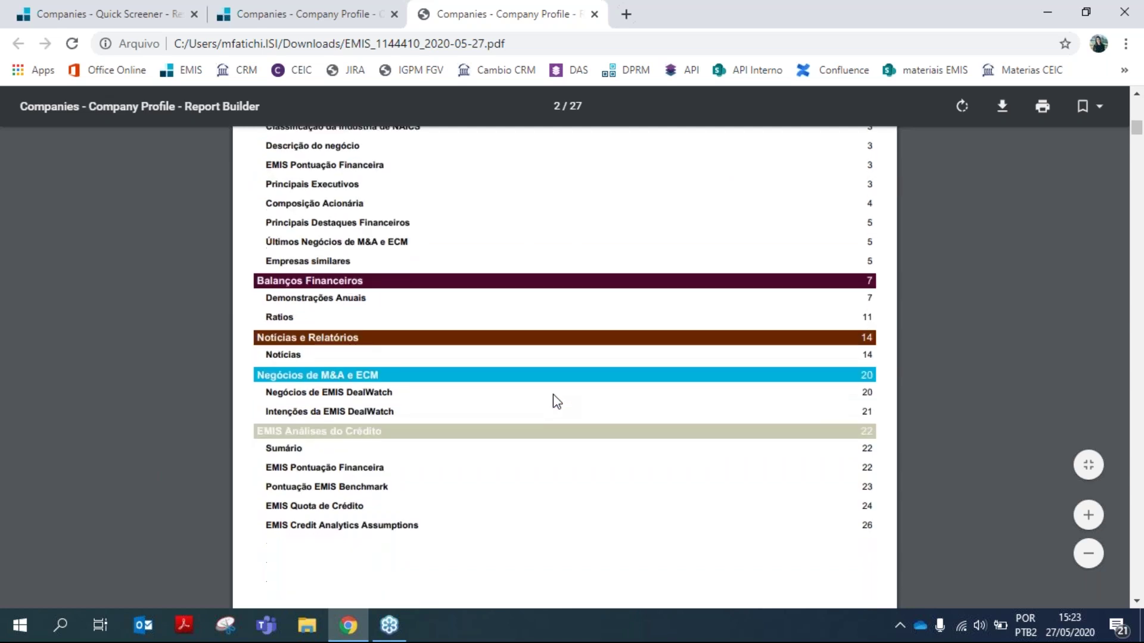
scroll(557, 399, down, 13)
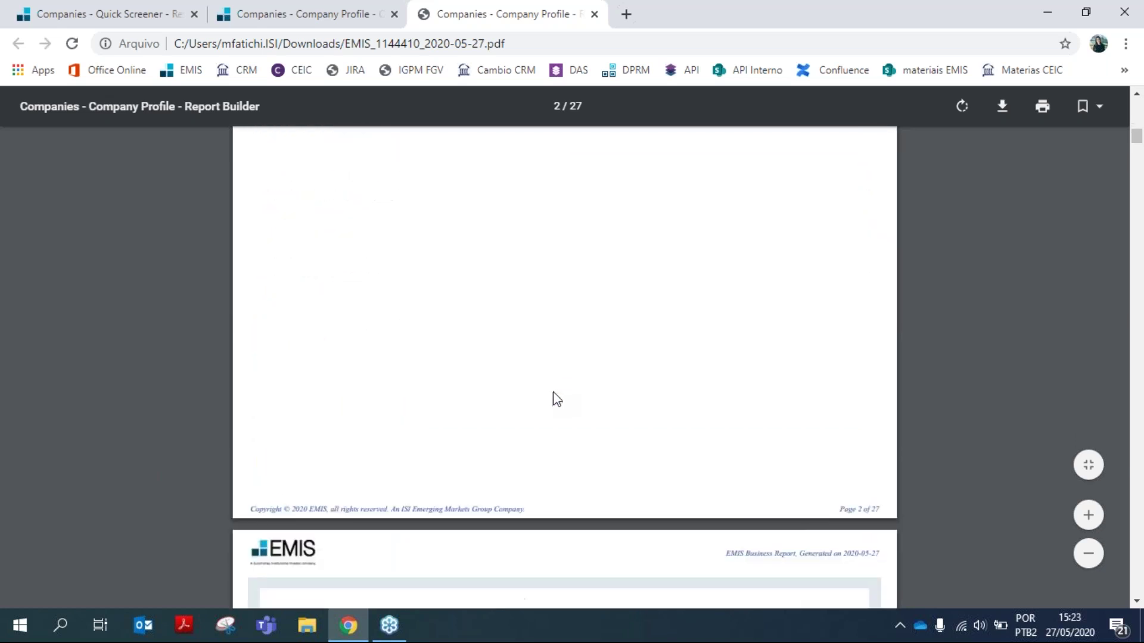
scroll(480, 396, up, 1)
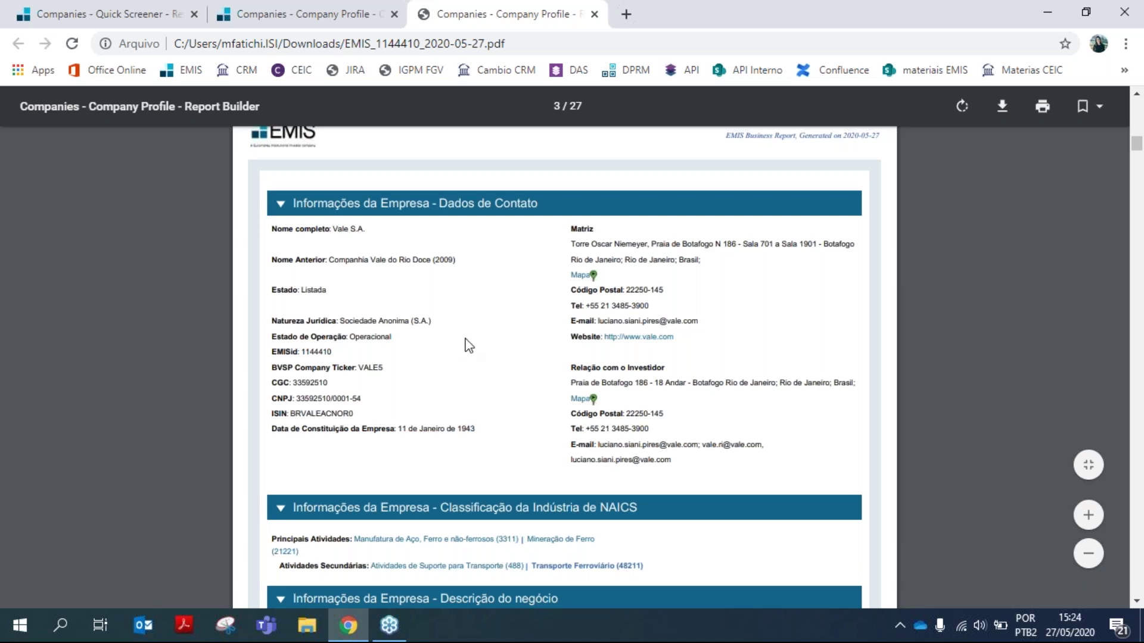
scroll(522, 420, down, 1)
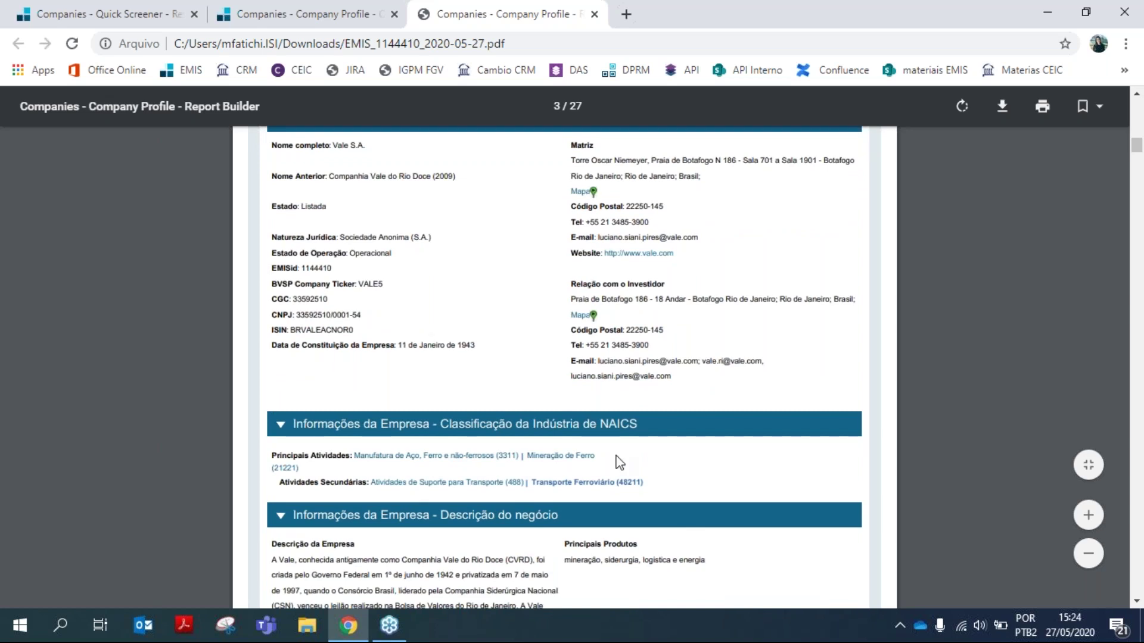
scroll(620, 463, down, 3)
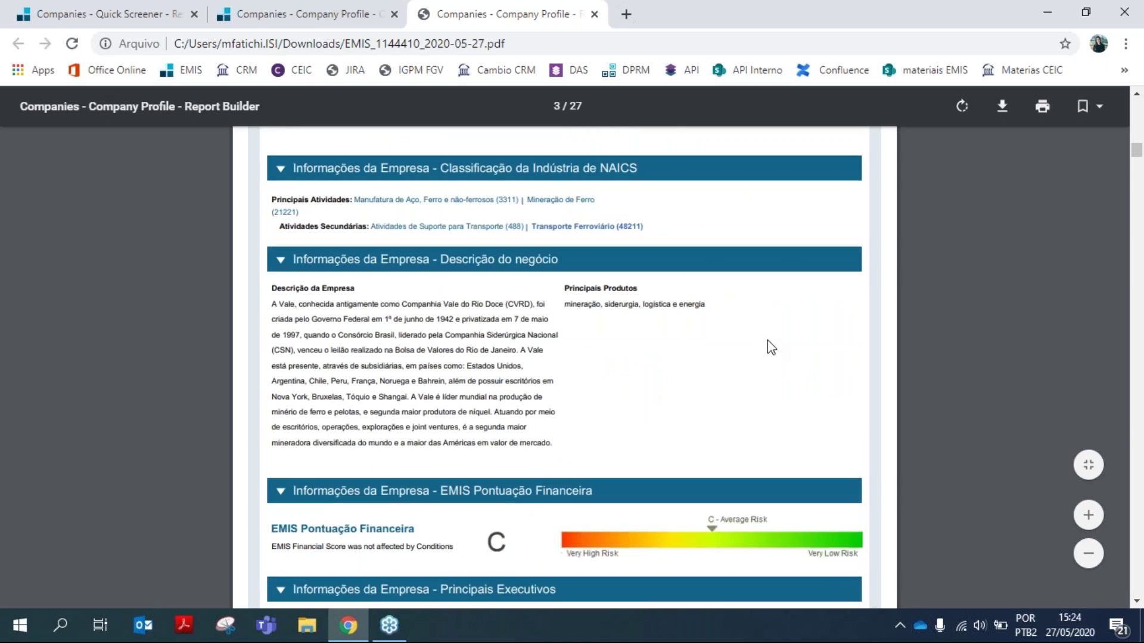
scroll(771, 345, down, 2)
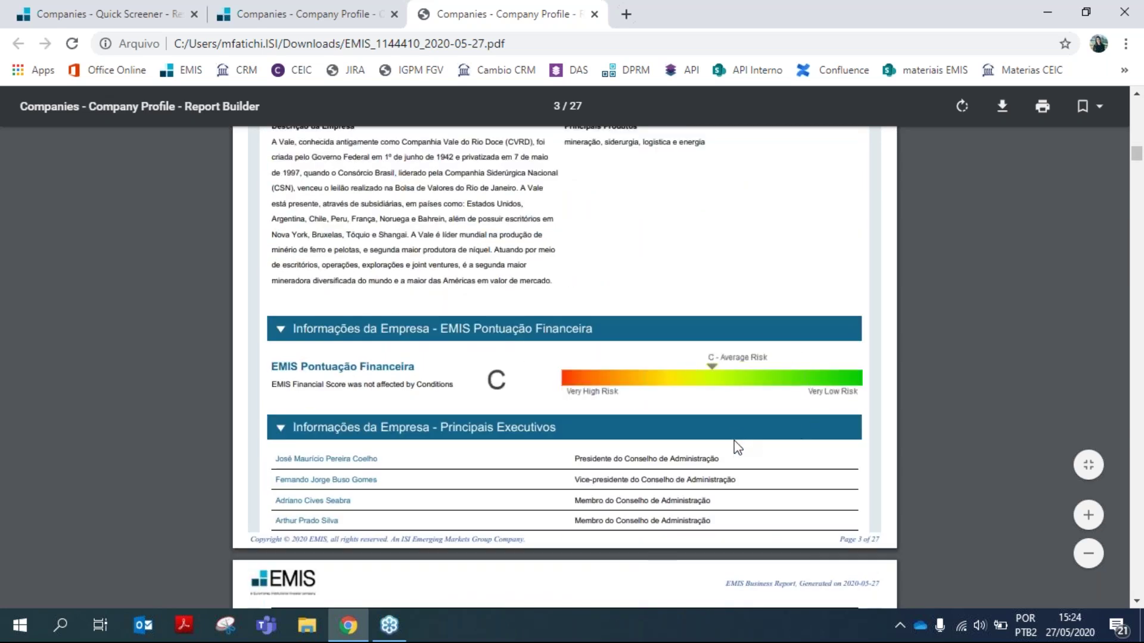
Examine the report's key executives, shareholding composition, financial highlights, latest M&A and ECM deals, and similar companies table
scroll(735, 446, down, 1)
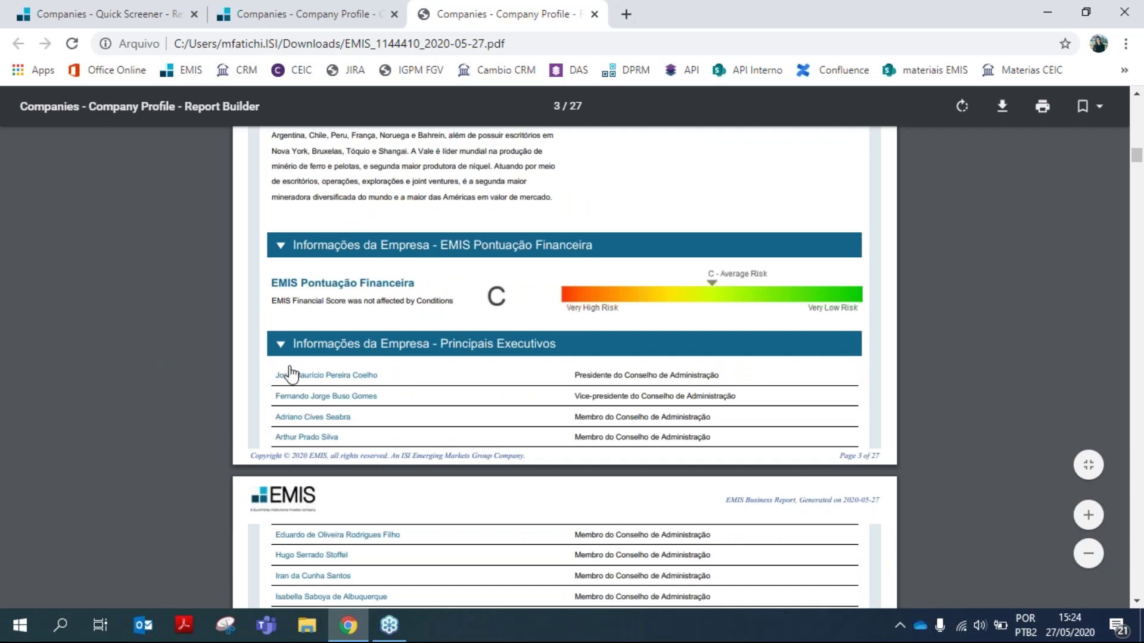
scroll(333, 447, down, 3)
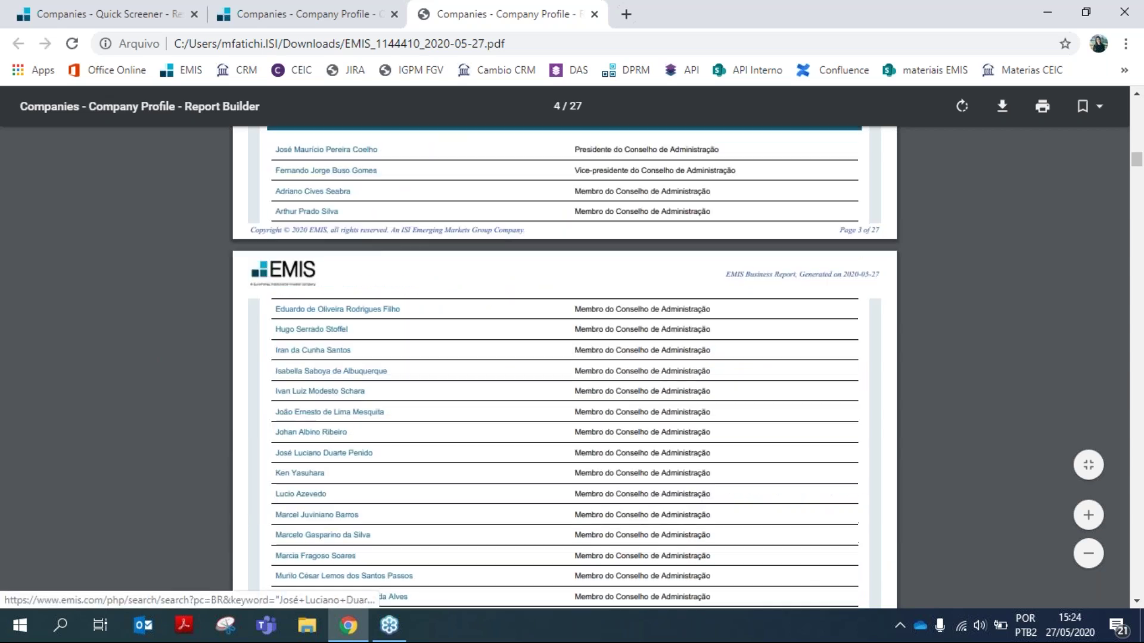
scroll(383, 421, down, 10)
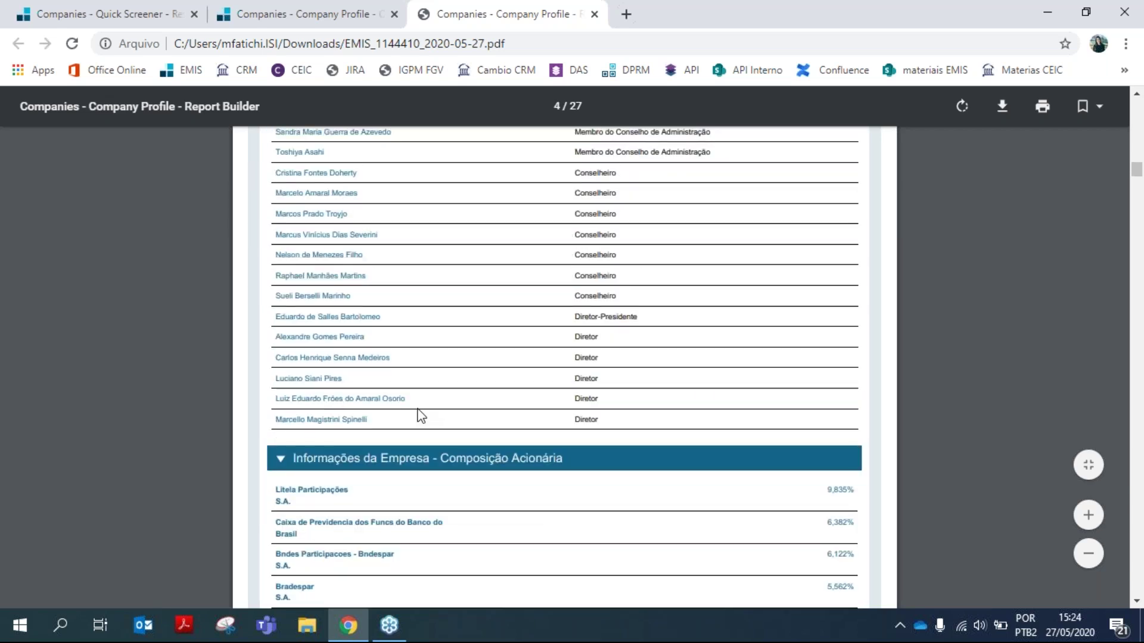
scroll(433, 405, down, 4)
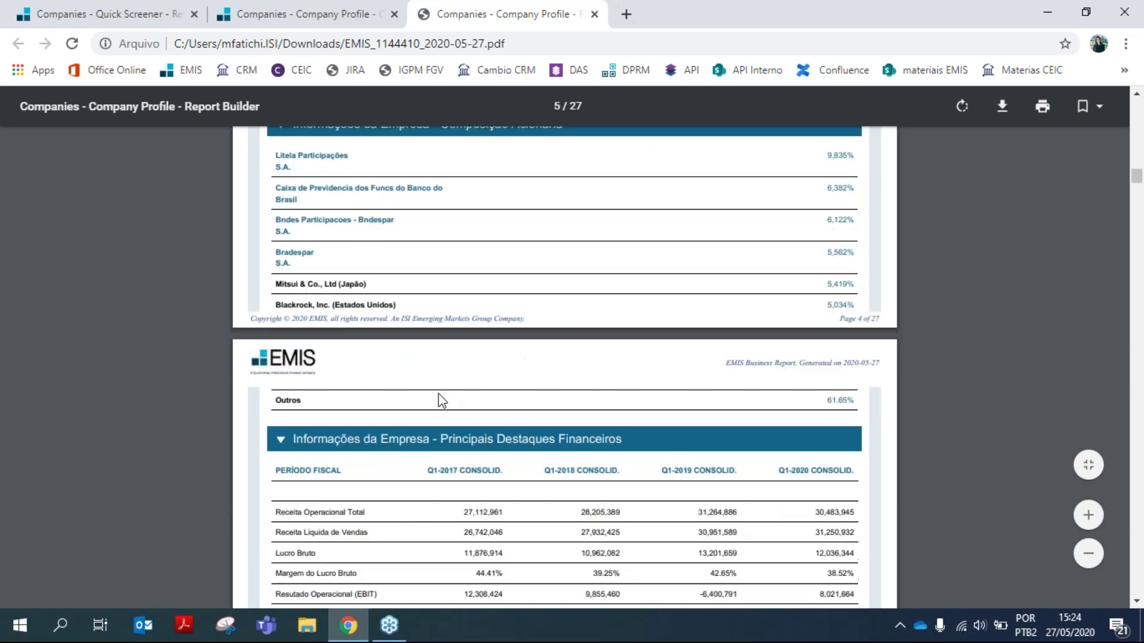
scroll(533, 396, down, 1)
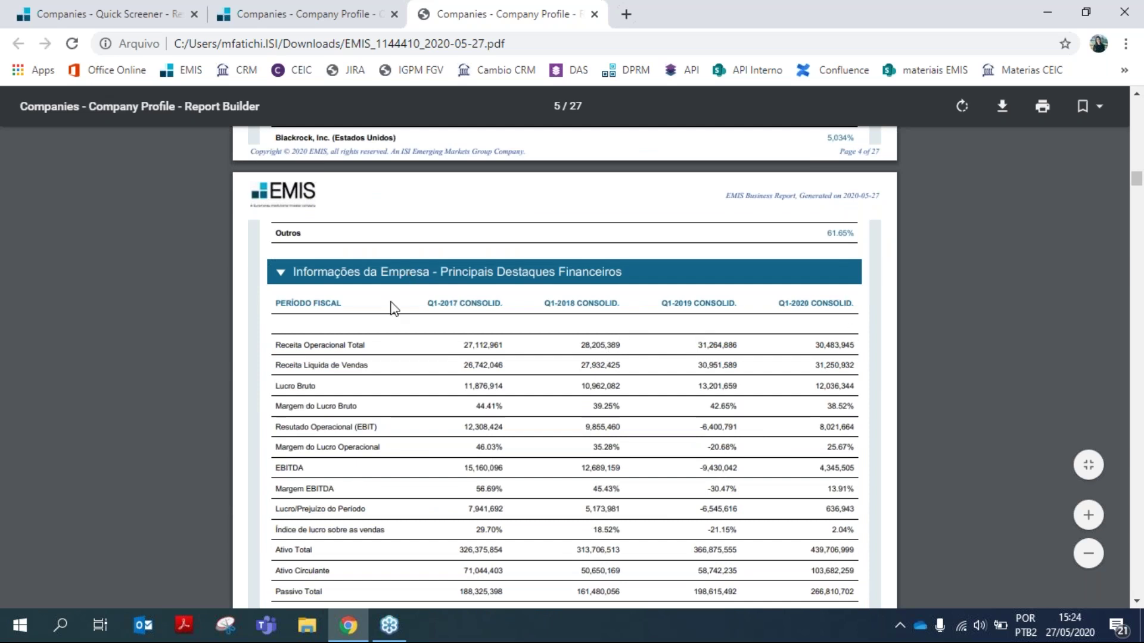
scroll(650, 343, down, 8)
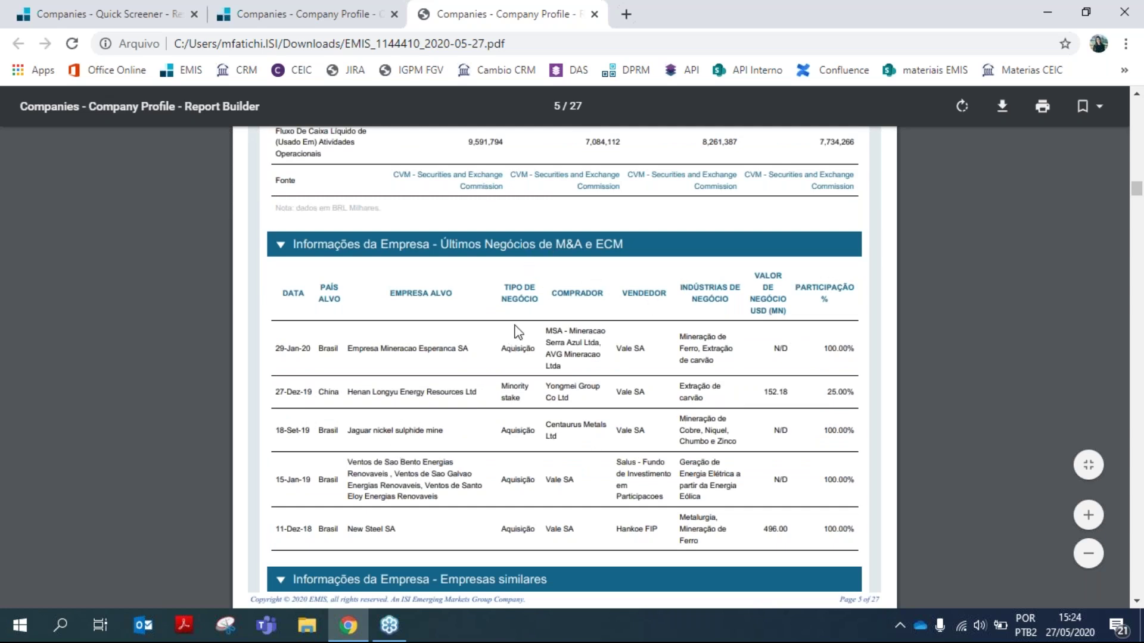
scroll(494, 391, down, 1)
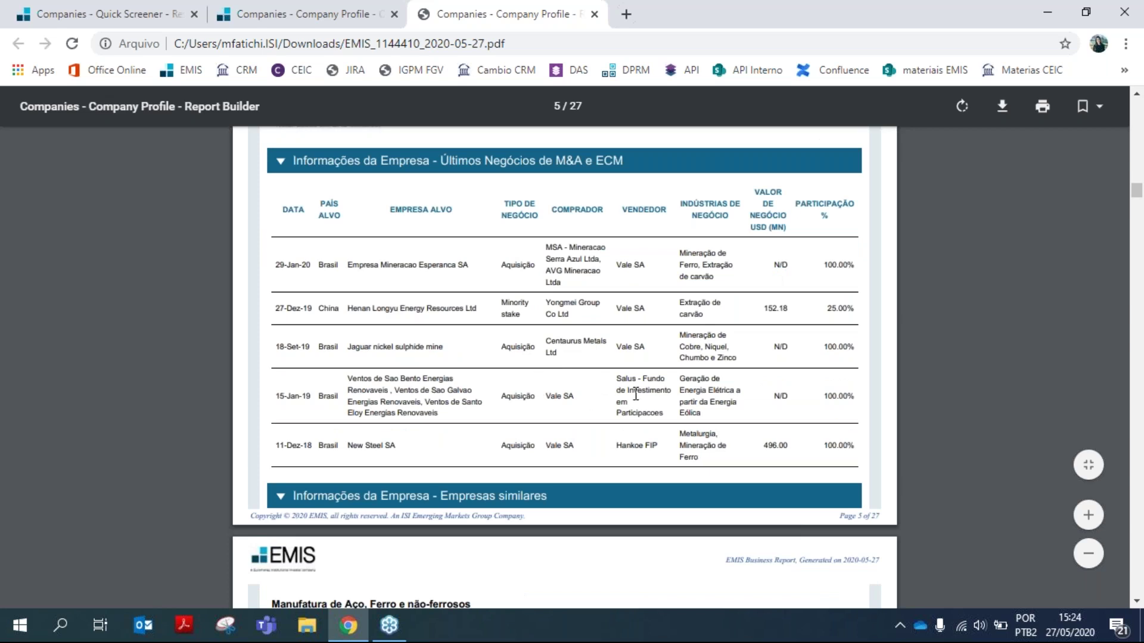
scroll(643, 397, down, 4)
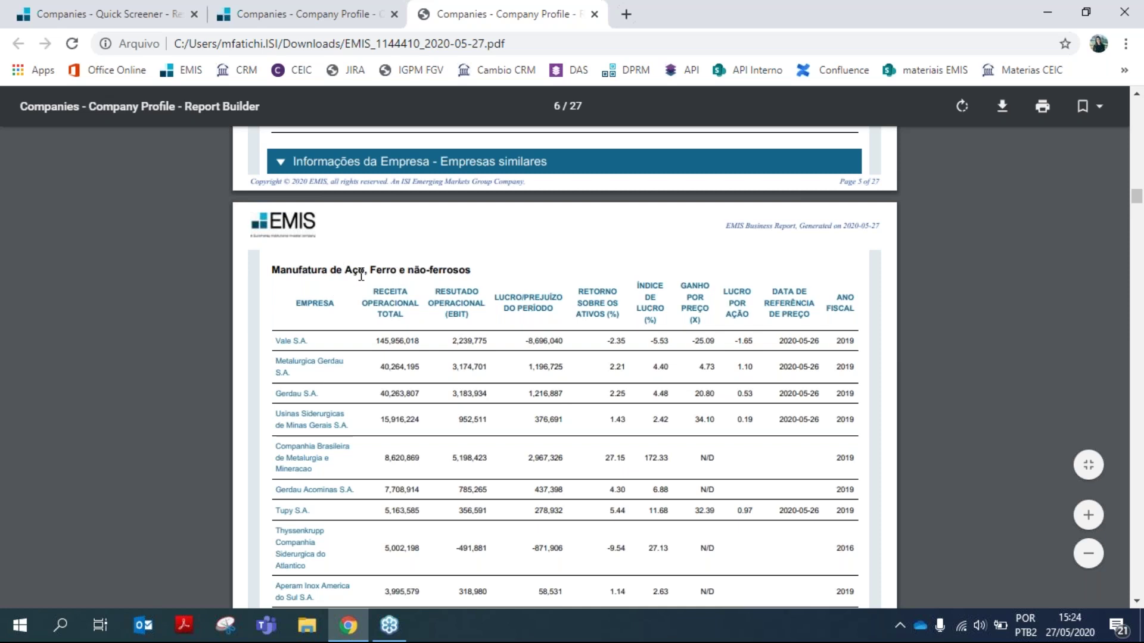
Examine the report's similar companies tables by industry, 2015–2019 annual financial statements, and profitability, efficiency, liquidity, leverage and growth ratios
scroll(523, 286, down, 3)
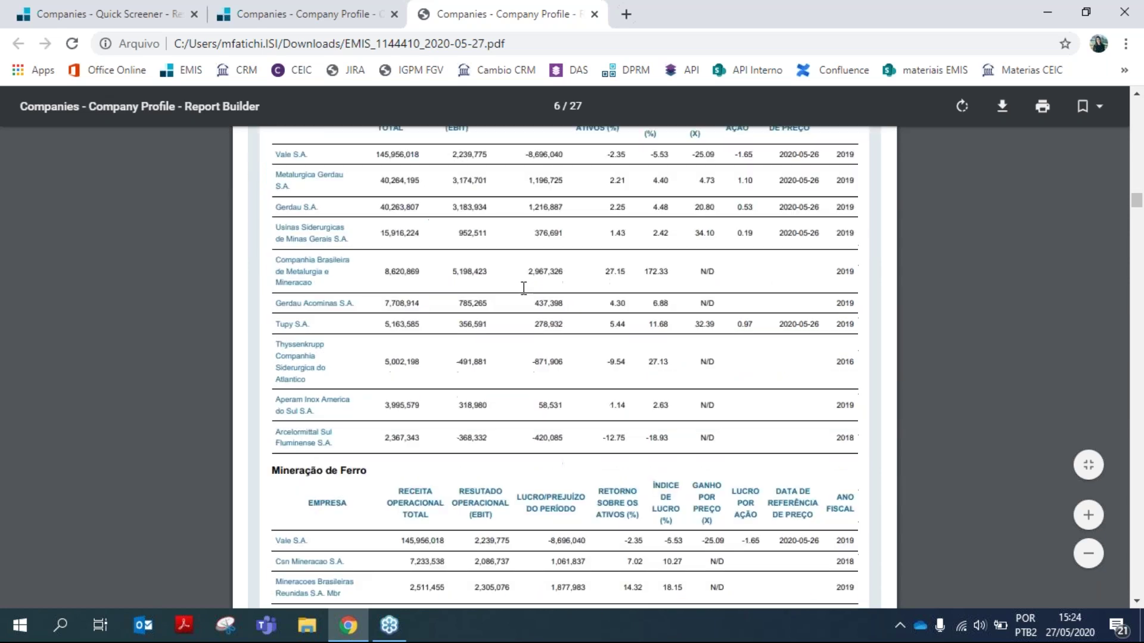
scroll(529, 358, down, 5)
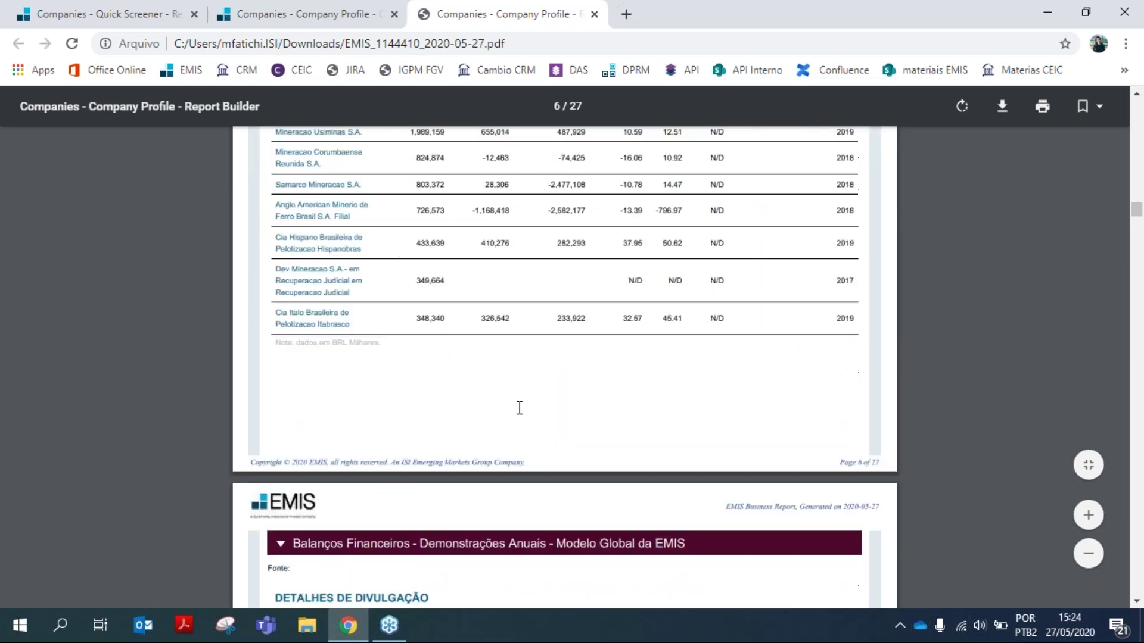
scroll(522, 419, down, 3)
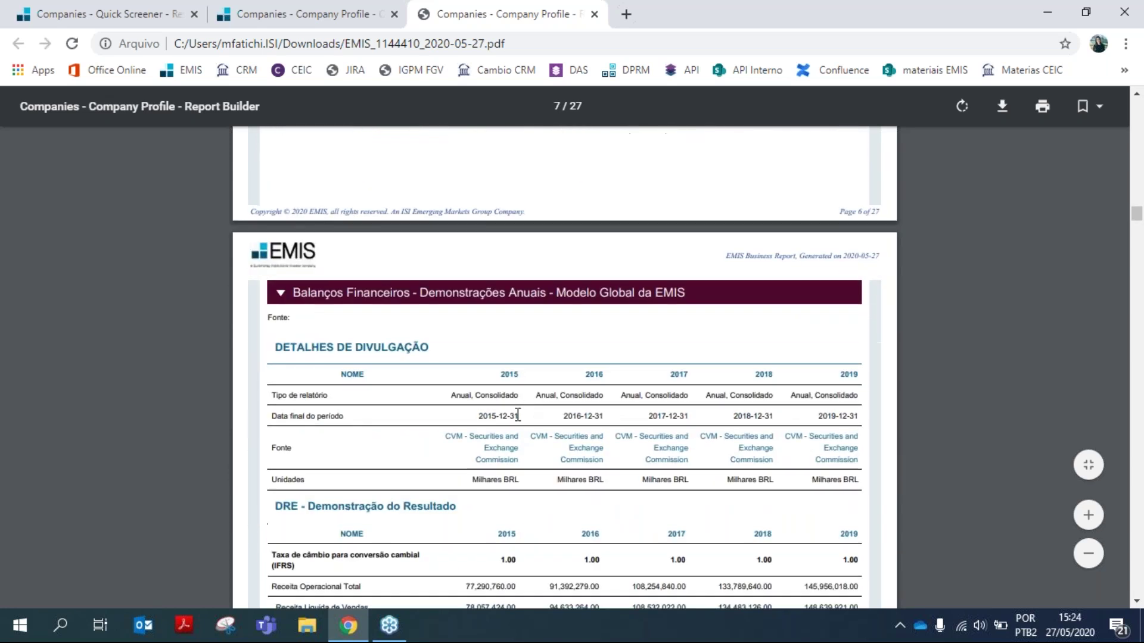
scroll(530, 403, down, 1)
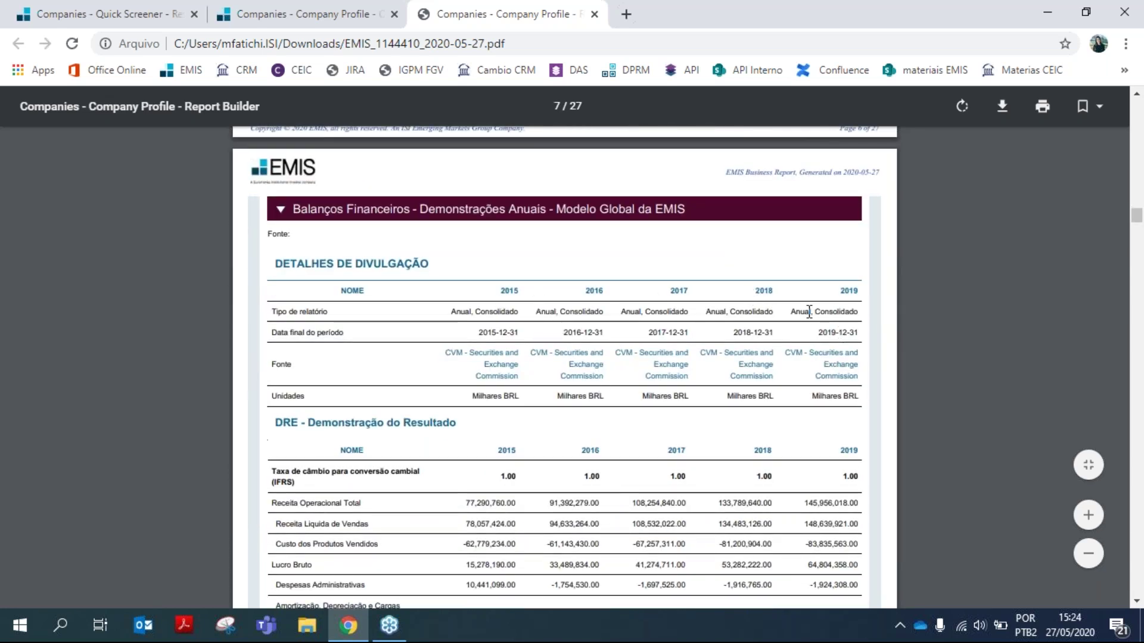
scroll(710, 357, down, 3)
scroll(711, 356, down, 5)
scroll(708, 362, down, 15)
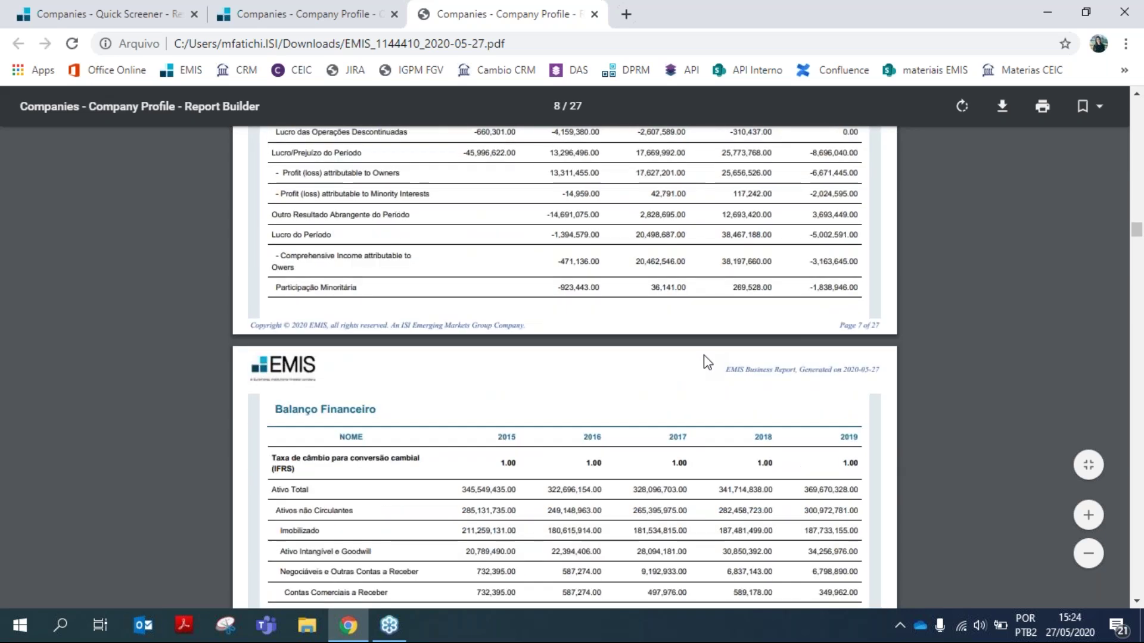
scroll(698, 404, down, 9)
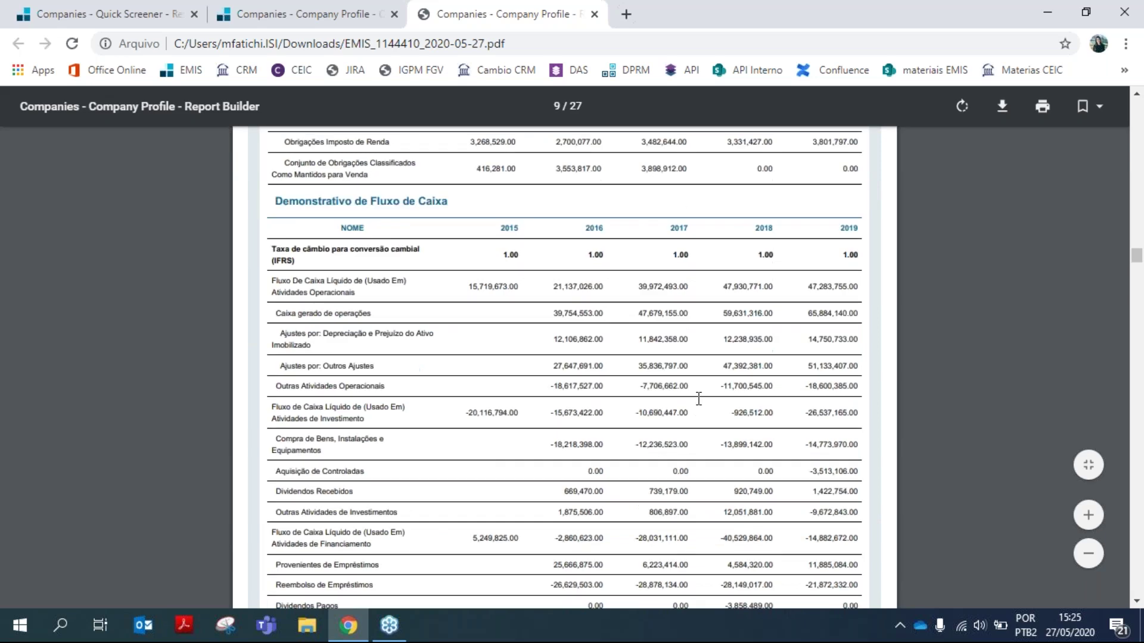
scroll(698, 403, down, 8)
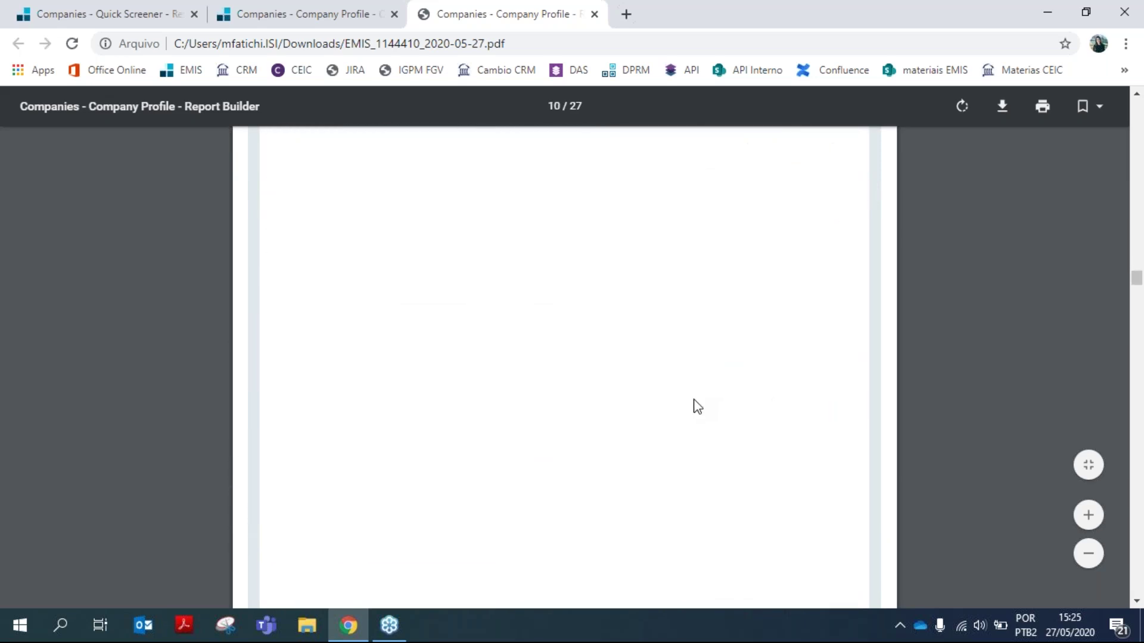
scroll(702, 399, down, 15)
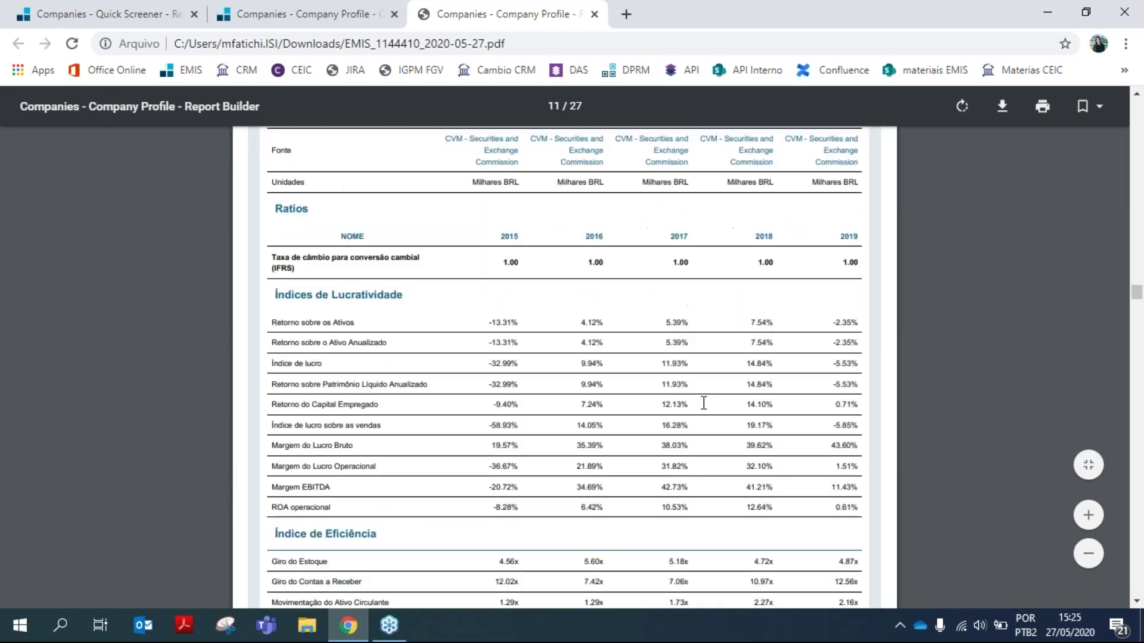
scroll(699, 404, down, 15)
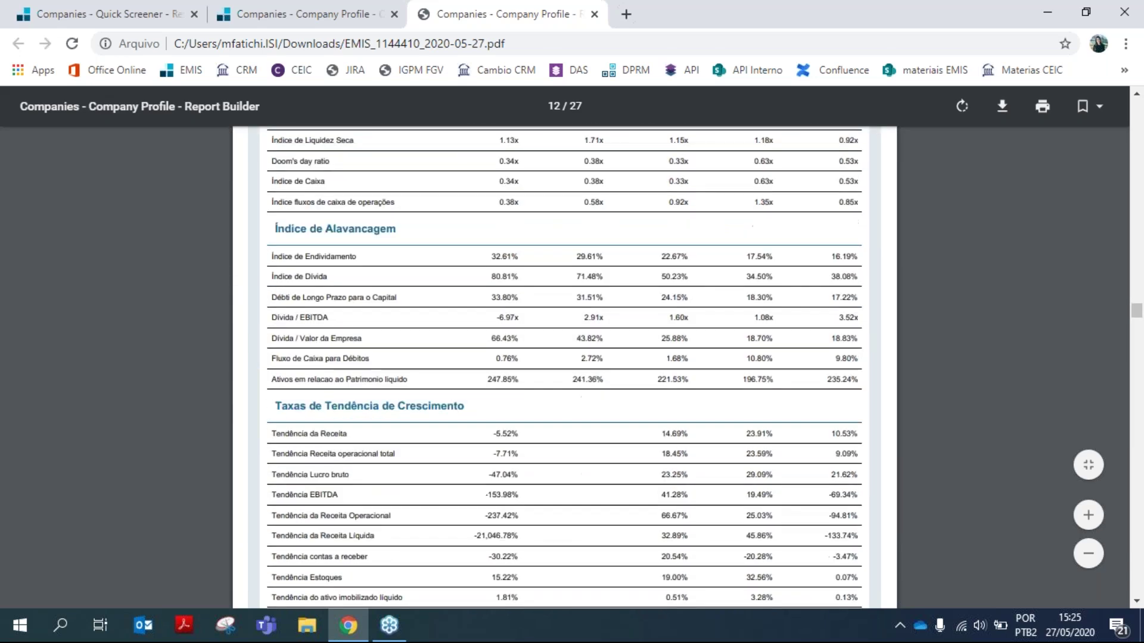
scroll(699, 404, down, 15)
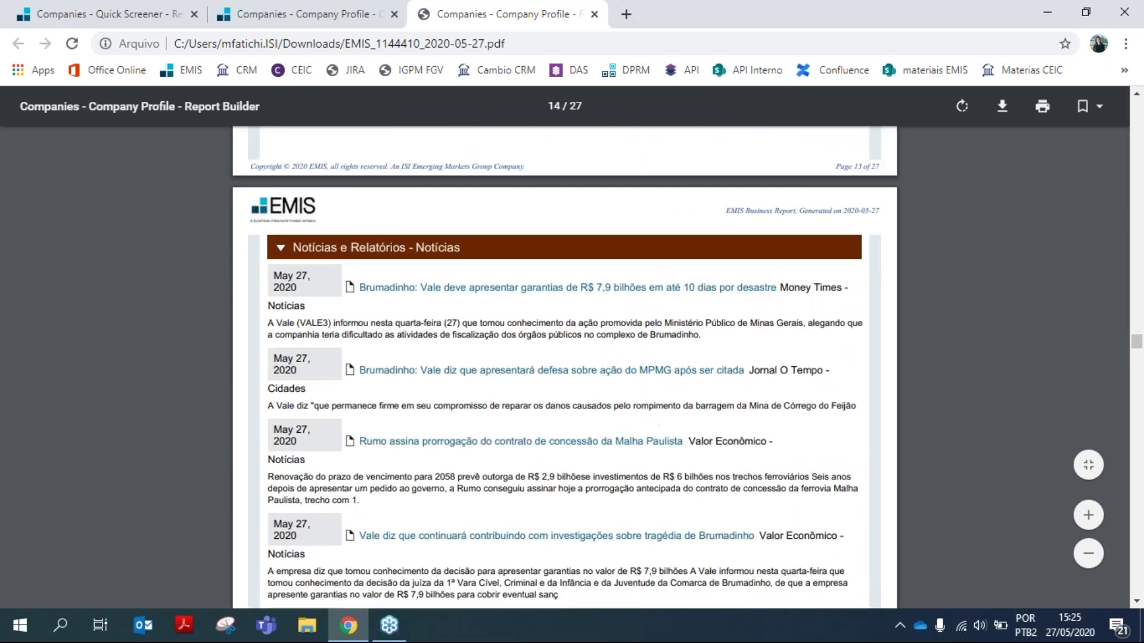
Examine the report's news listings about Vale and its tables of EMIS DealWatch M&A and ECM deals and intentions
scroll(655, 423, down, 2)
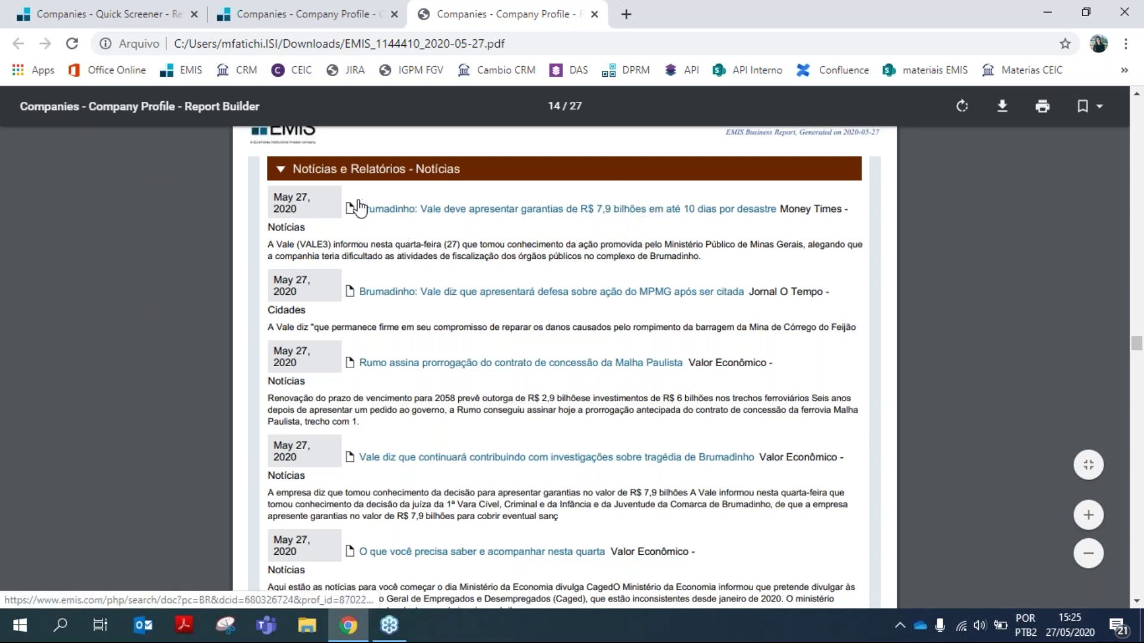
scroll(350, 225, down, 3)
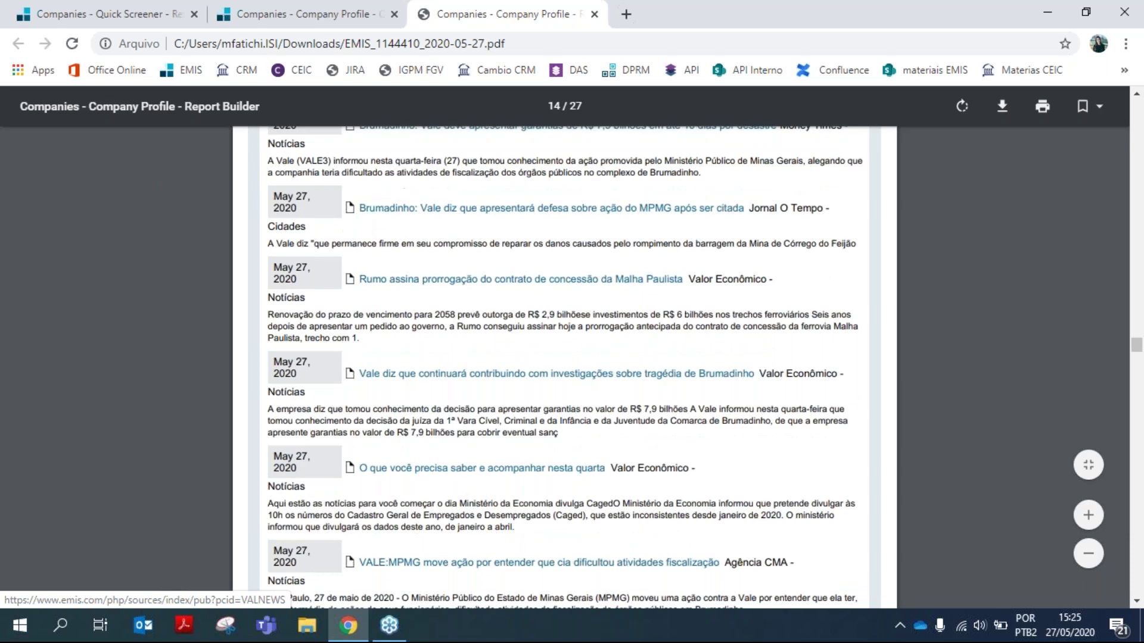
scroll(340, 454, down, 8)
scroll(428, 337, down, 12)
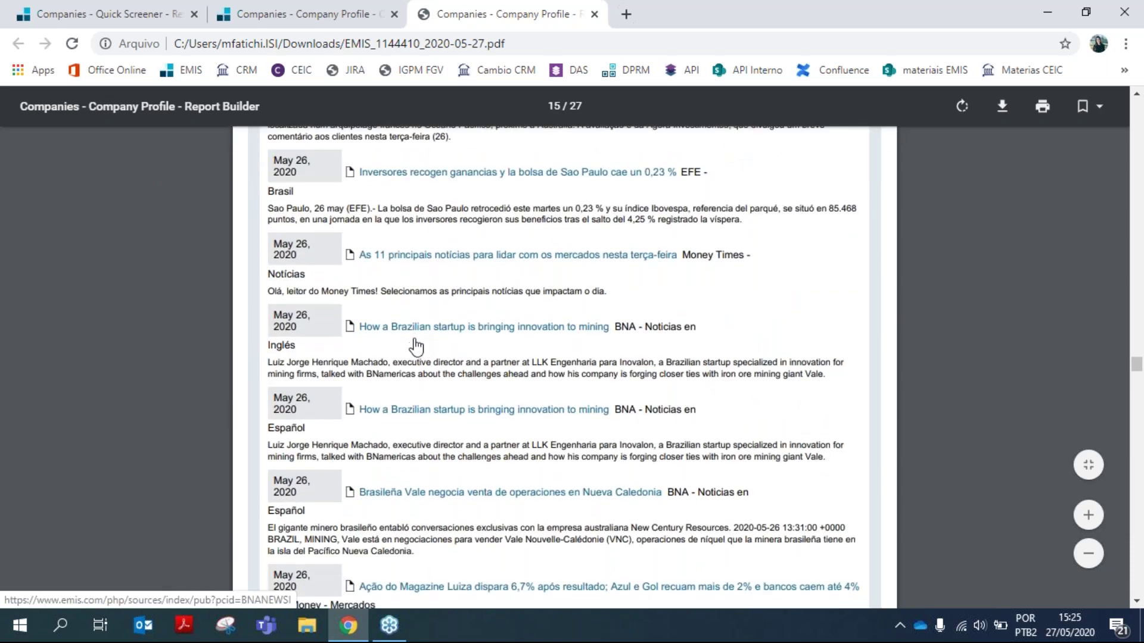
scroll(428, 337, down, 15)
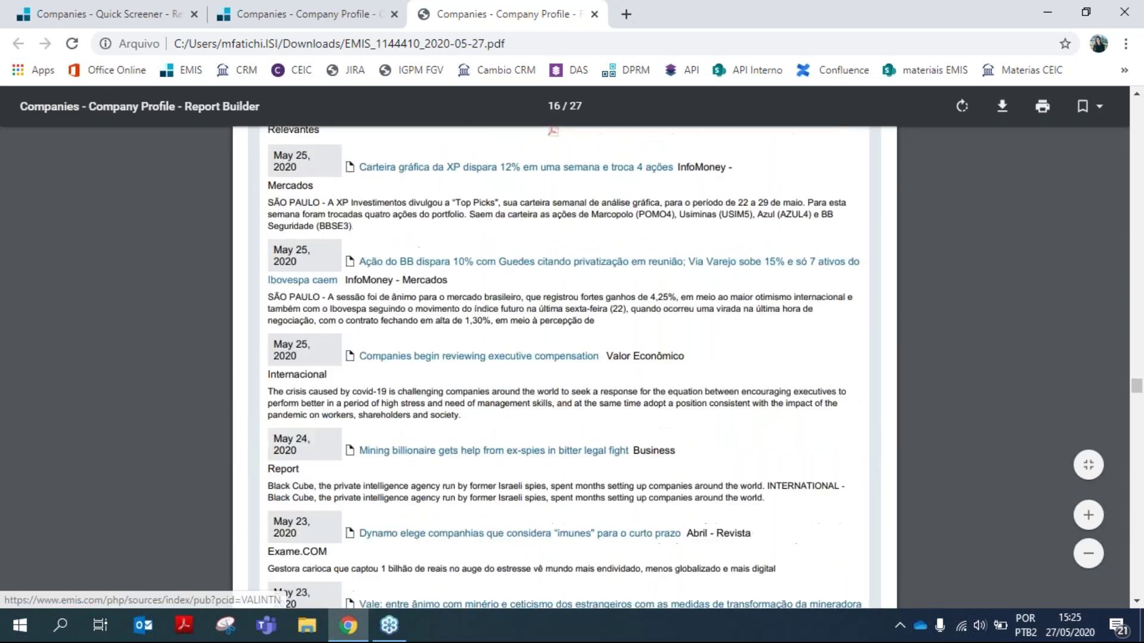
scroll(455, 409, down, 12)
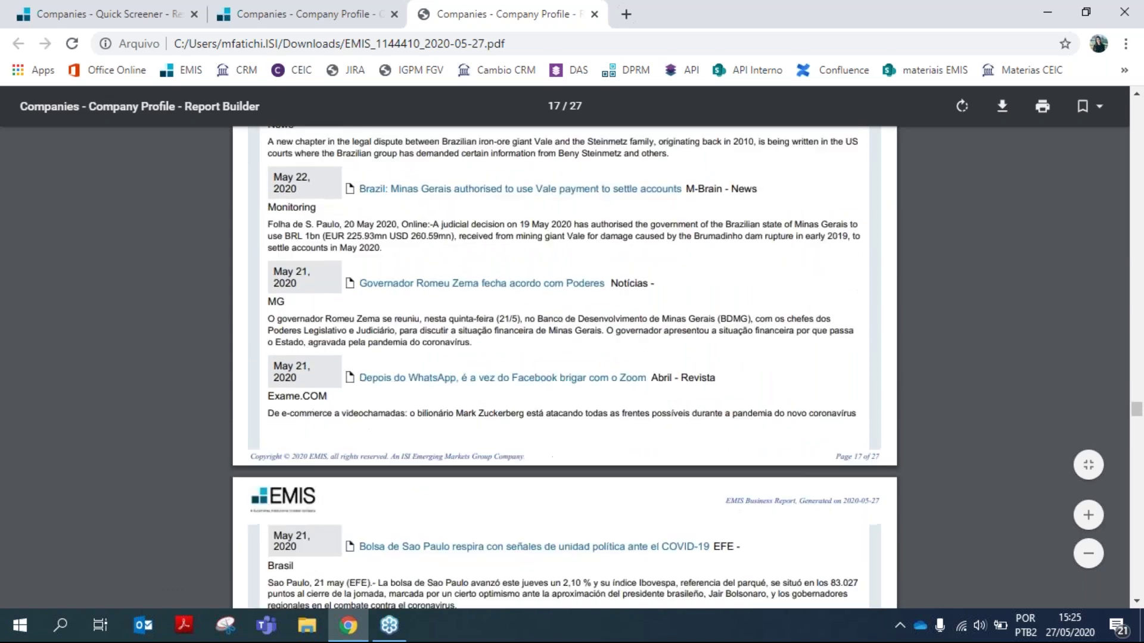
scroll(434, 395, down, 15)
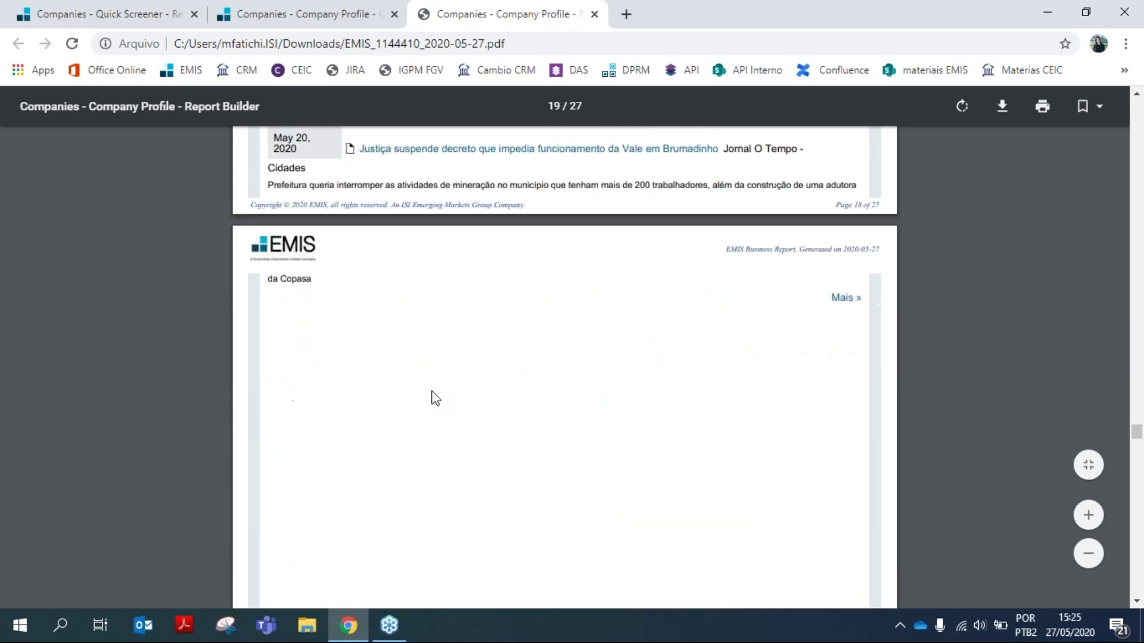
scroll(438, 396, down, 8)
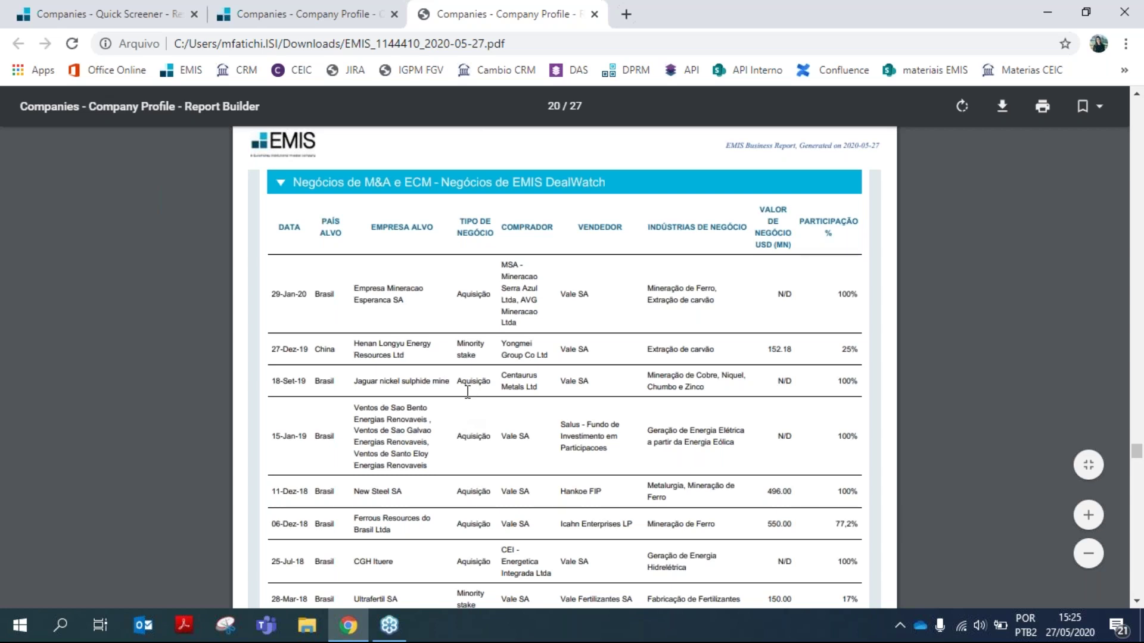
scroll(417, 399, down, 2)
scroll(536, 447, up, 2)
scroll(510, 283, down, 15)
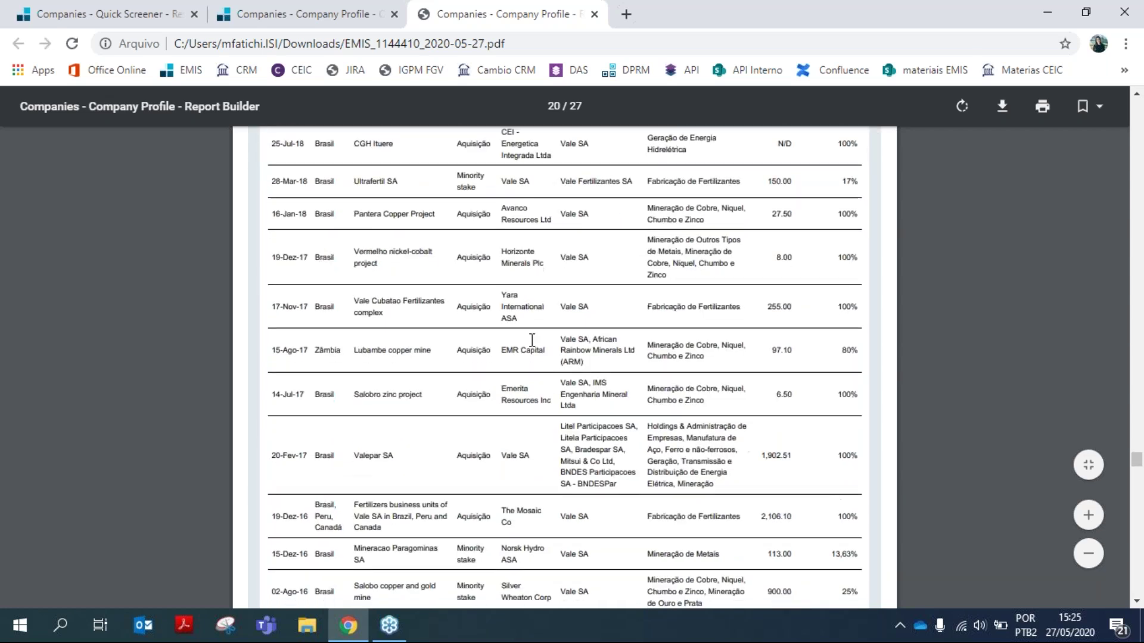
scroll(524, 375, down, 5)
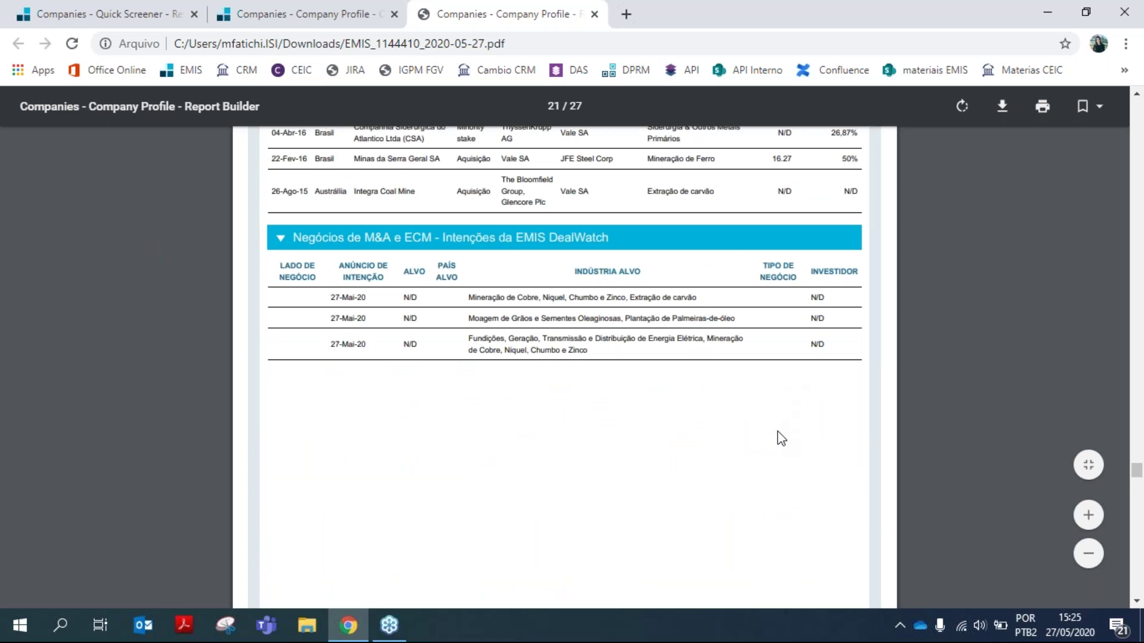
Examine the report's credit analysis summary and the EMIS financial score breakdown into benchmark and trend scores
scroll(781, 438, down, 9)
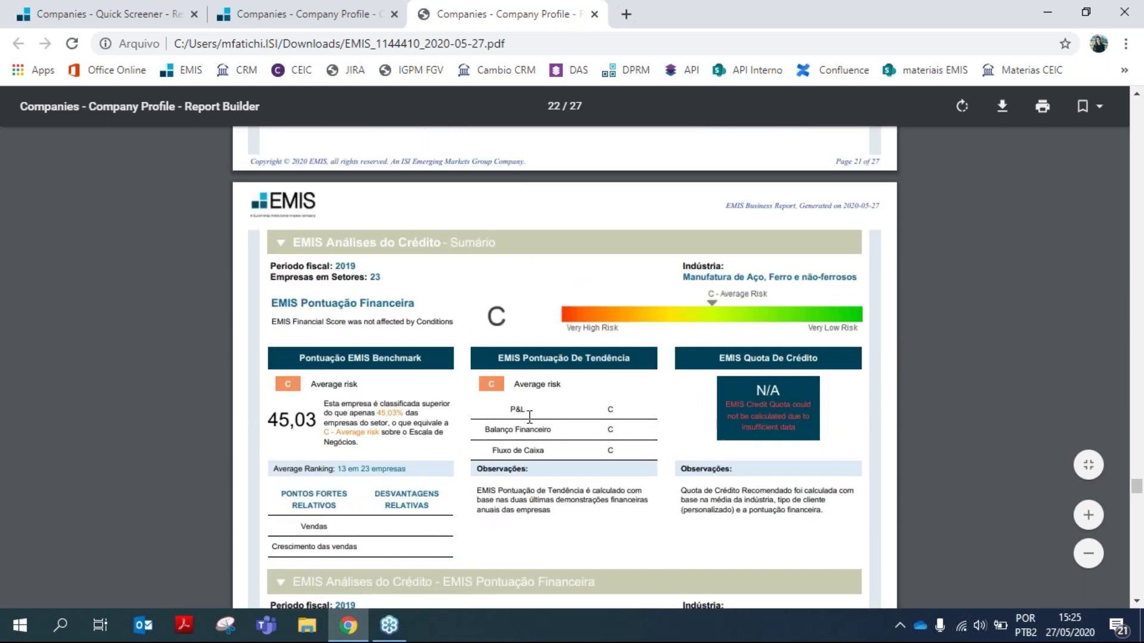
scroll(528, 417, down, 1)
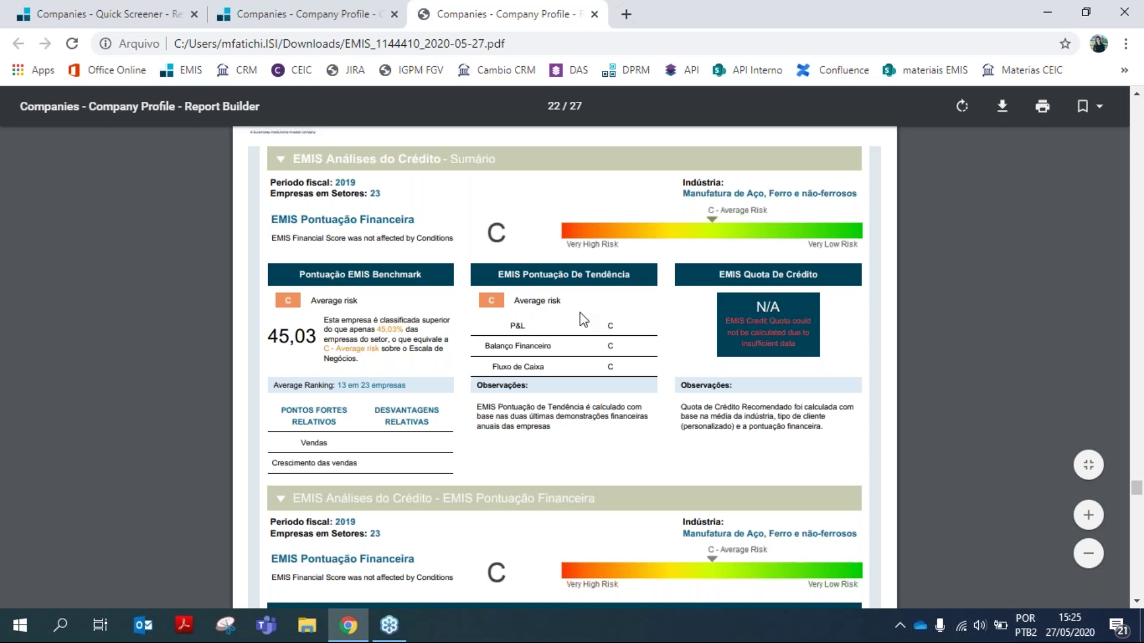
scroll(585, 388, down, 3)
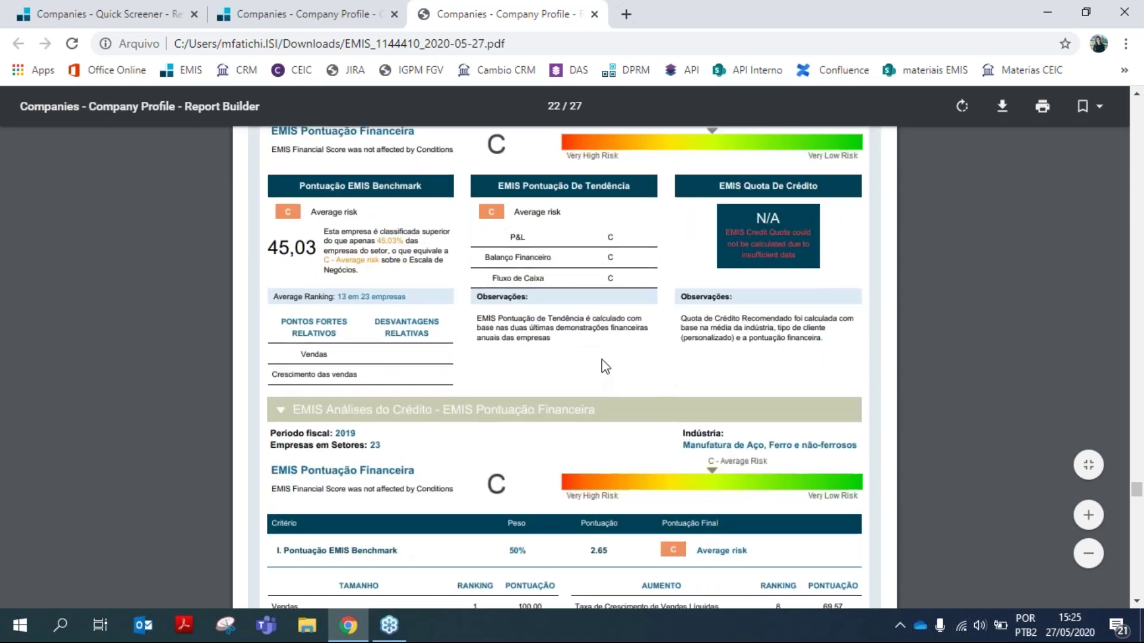
scroll(596, 298, down, 1)
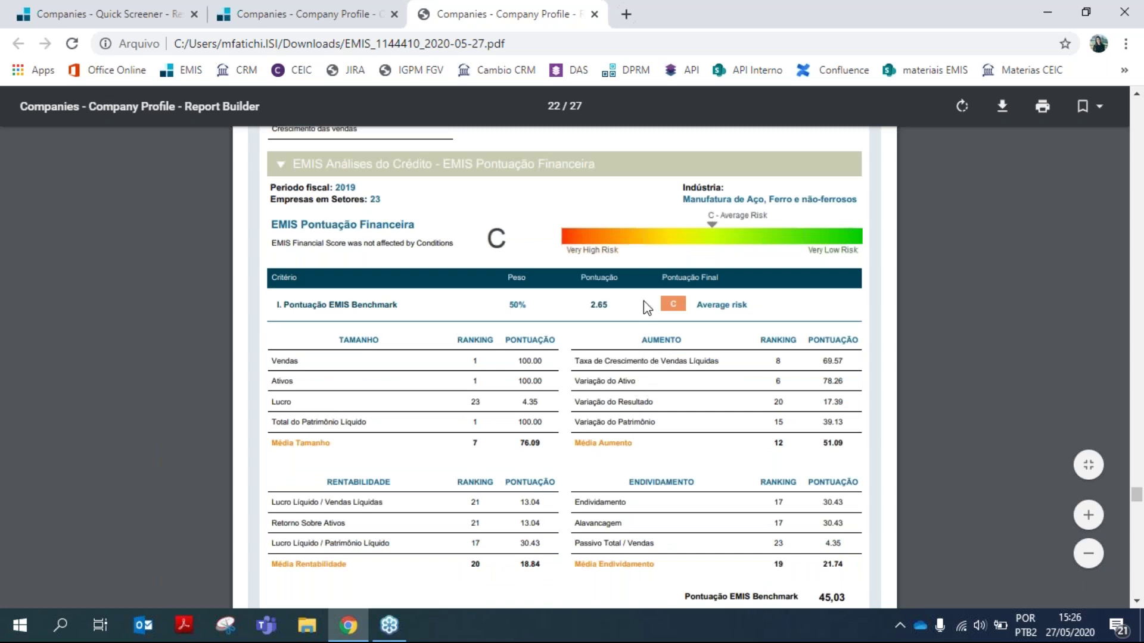
scroll(502, 369, down, 1)
scroll(478, 311, down, 3)
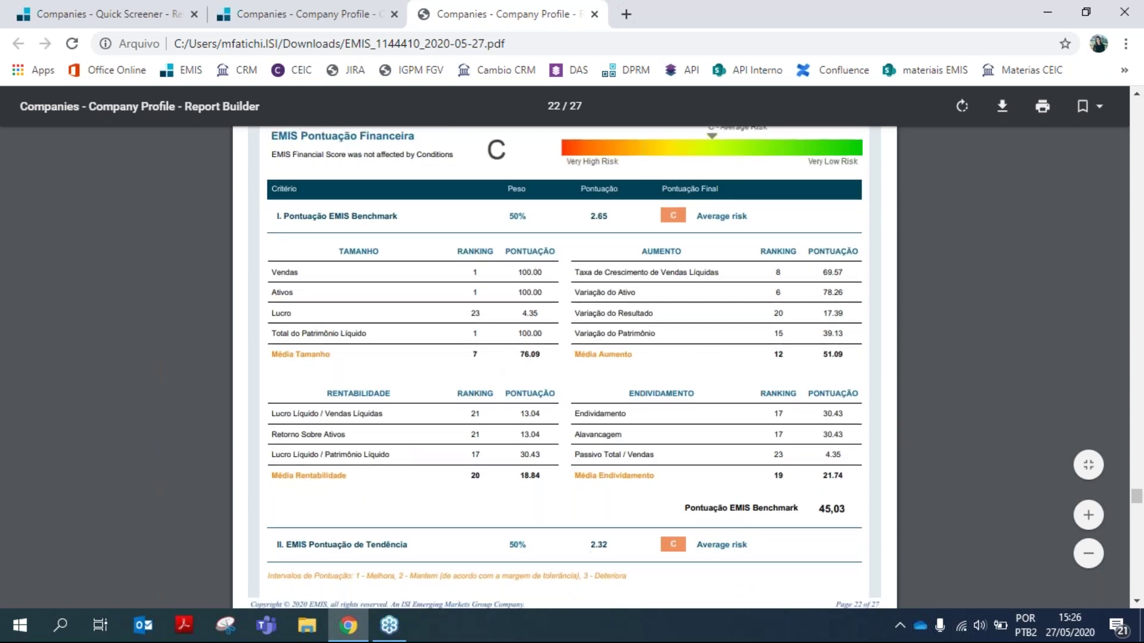
scroll(608, 356, down, 2)
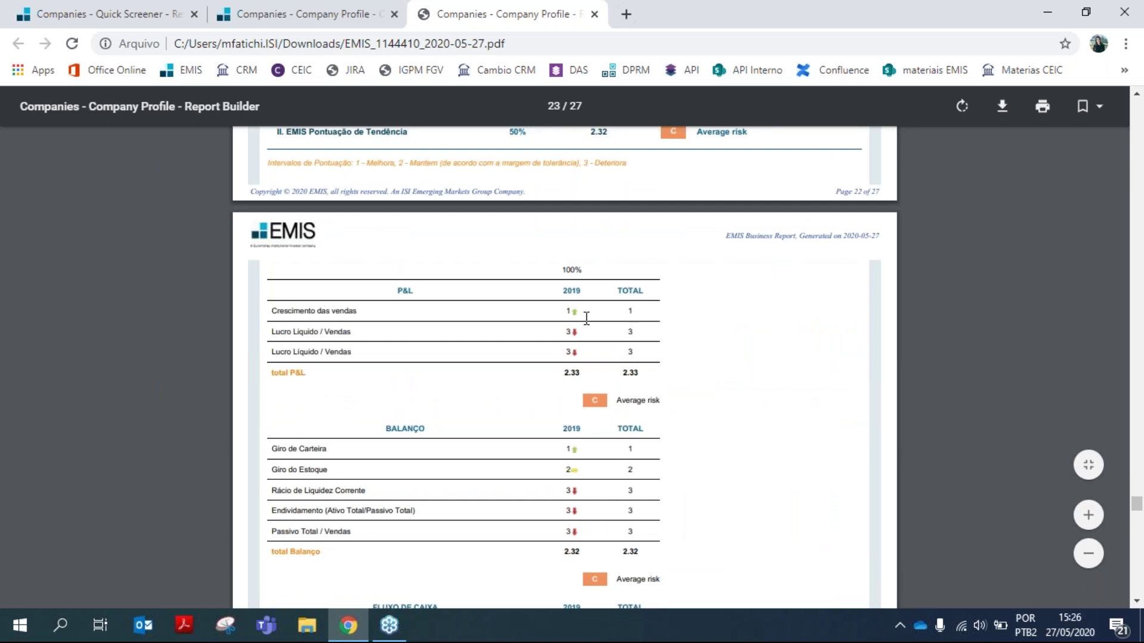
scroll(590, 329, down, 2)
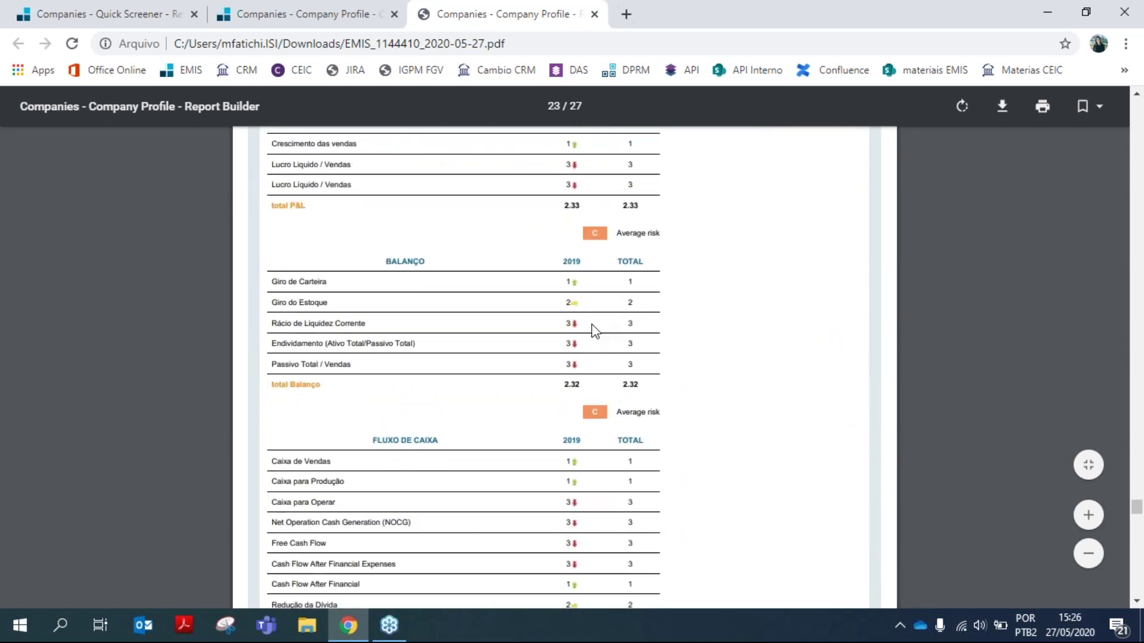
scroll(593, 334, down, 5)
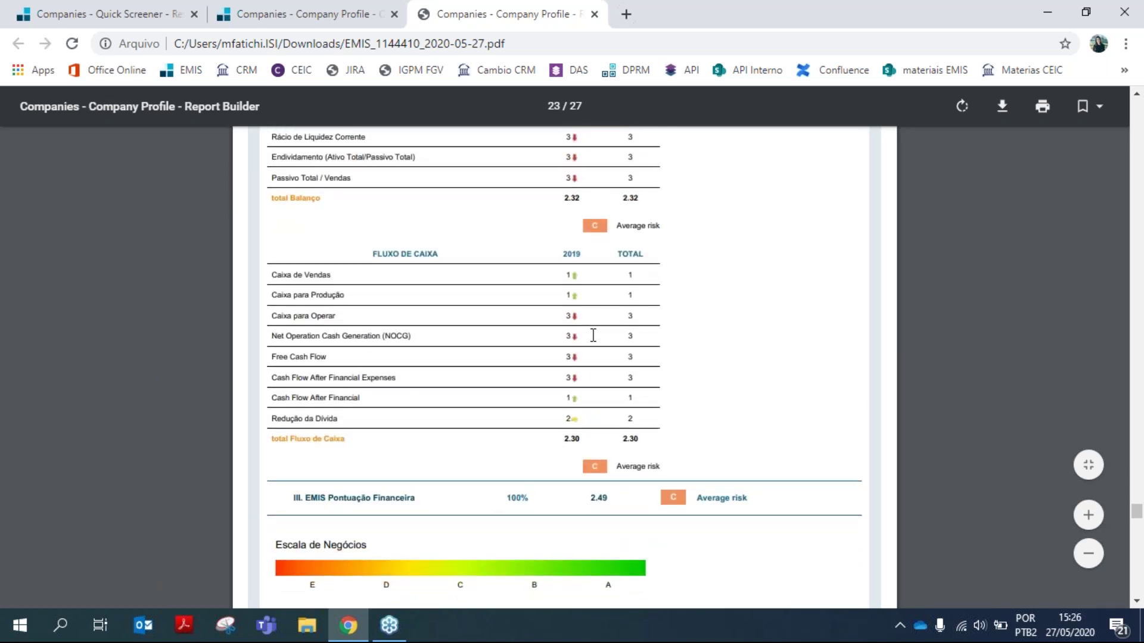
scroll(593, 336, down, 2)
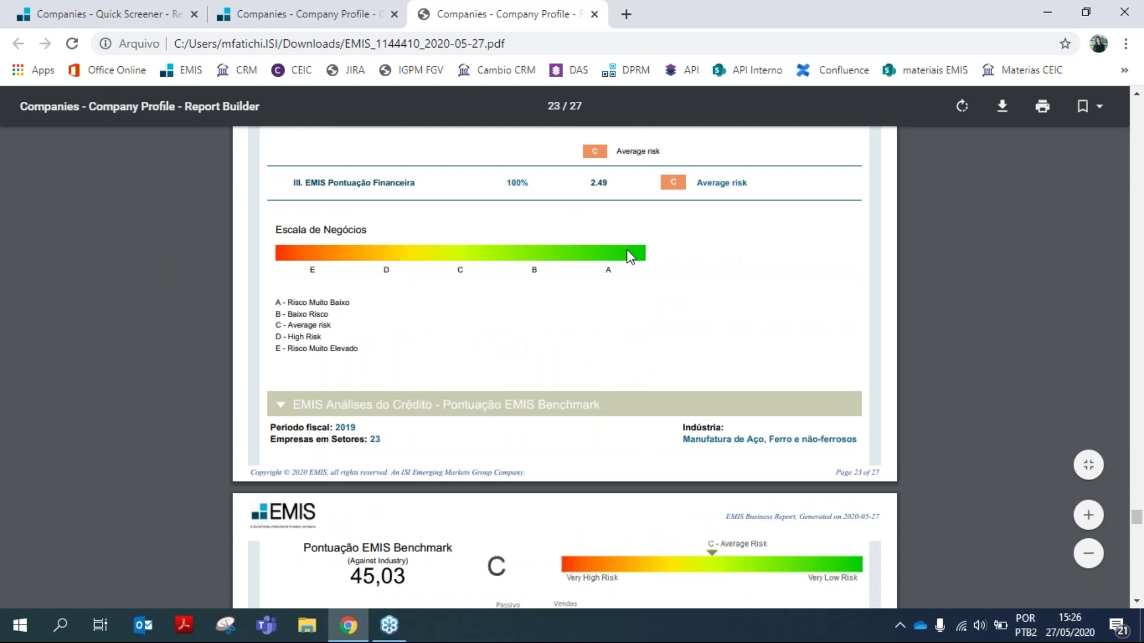
Examine the report's risk rating scale, EMIS benchmark radar chart with its rankings, and the credit quota section
scroll(700, 262, down, 1)
scroll(704, 266, up, 1)
drag(762, 180, 742, 261)
scroll(768, 371, down, 5)
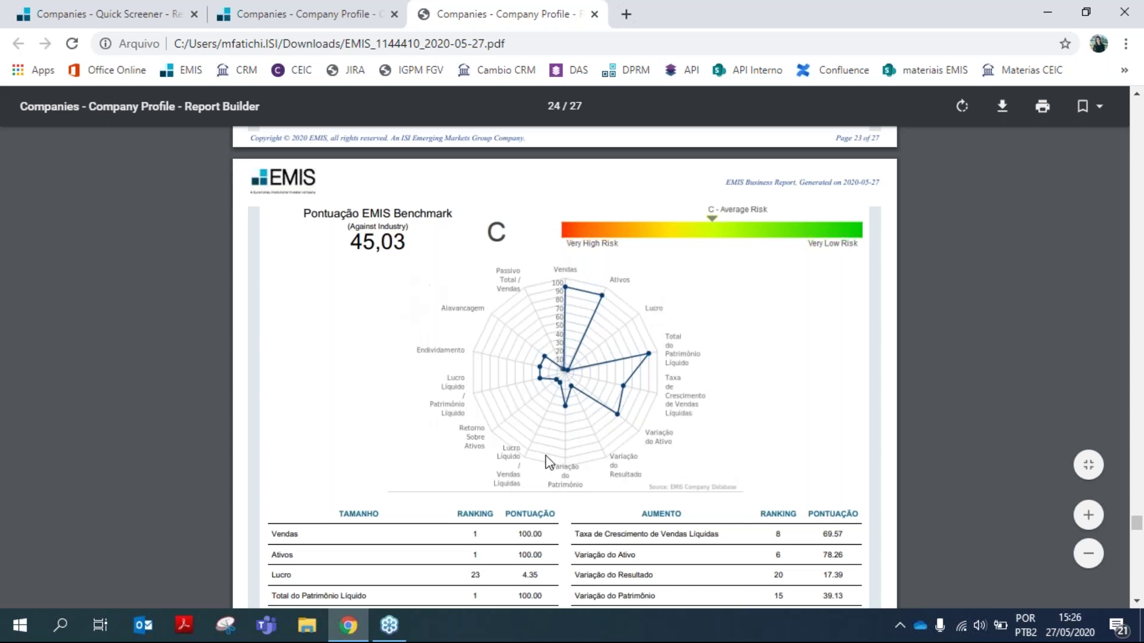
drag(399, 202, 479, 212)
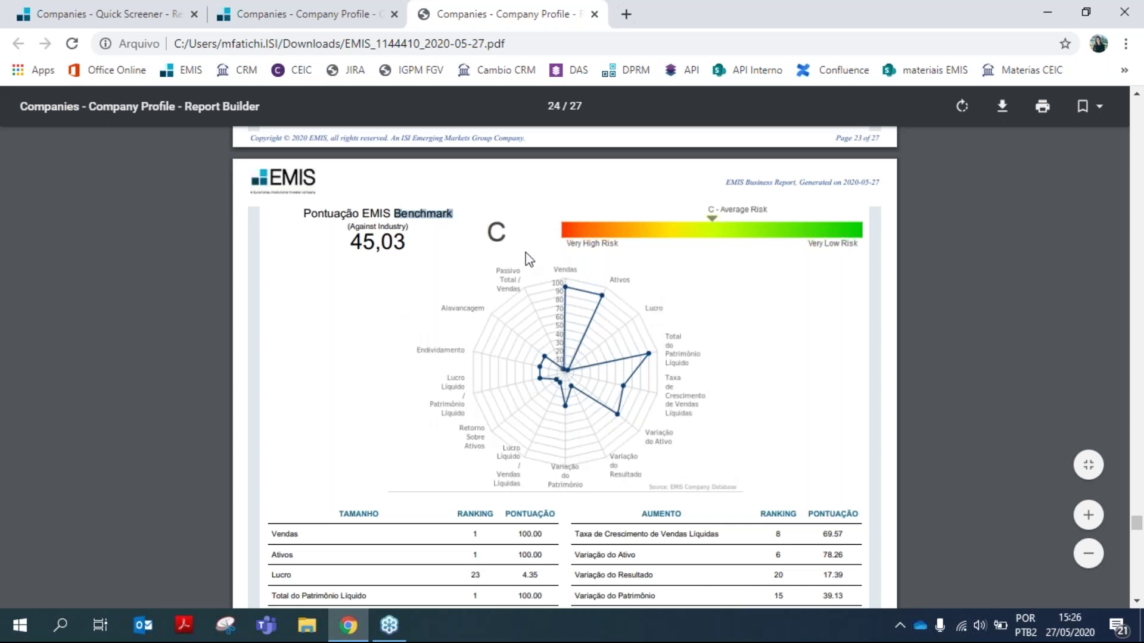
scroll(536, 270, down, 9)
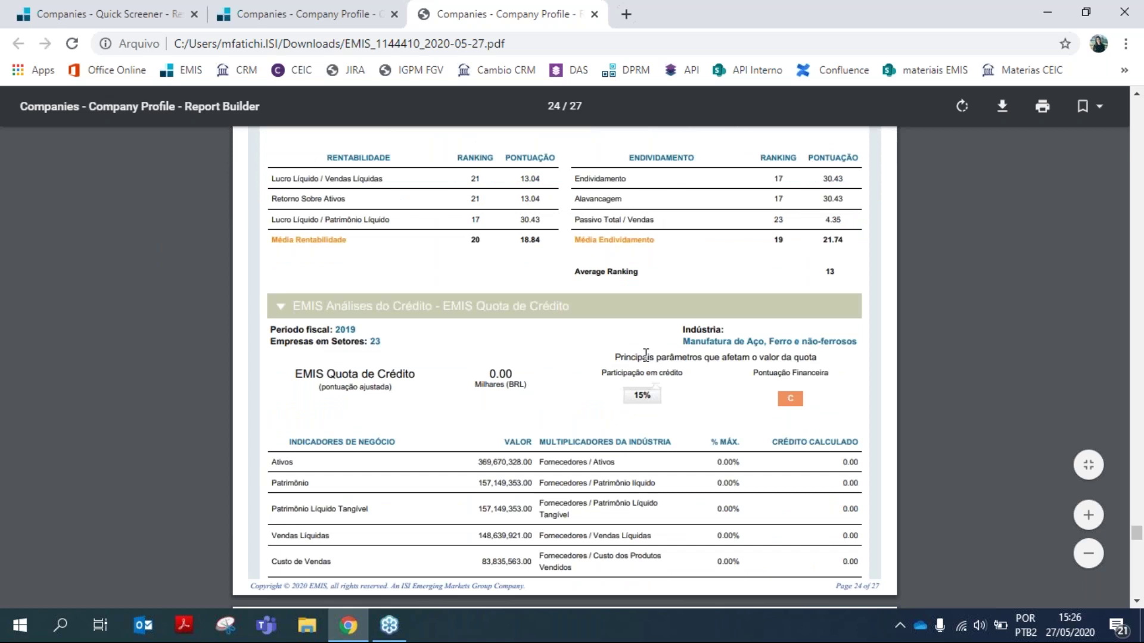
scroll(645, 353, down, 20)
scroll(596, 417, down, 3)
Close the PDF report and dismiss the download message, the report generation notice and the Report Builder
click(593, 14)
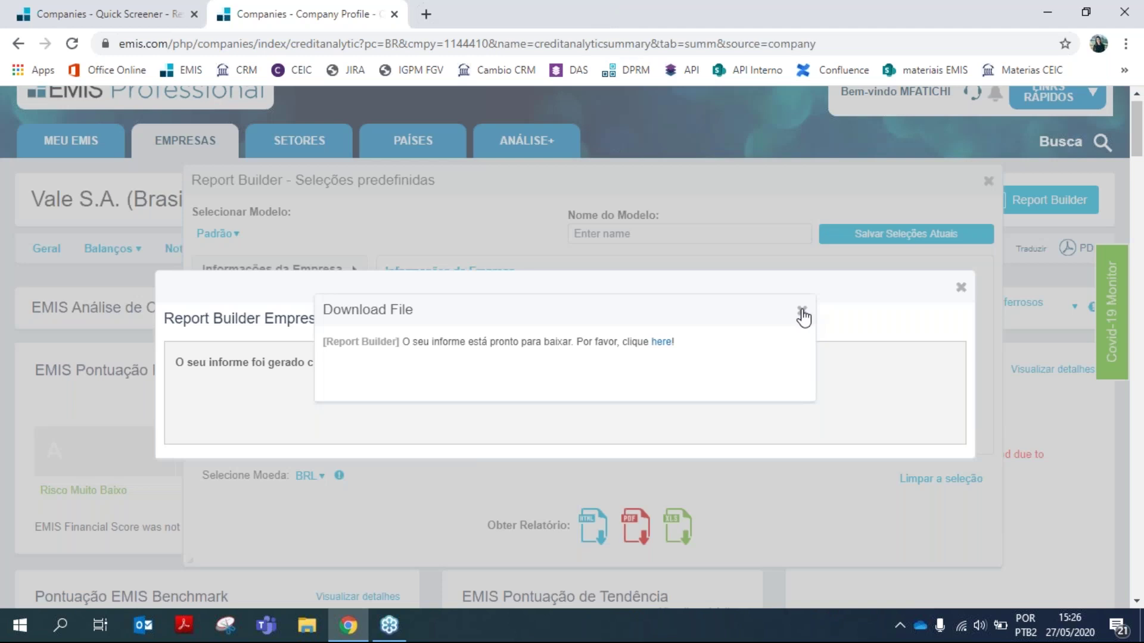
click(802, 311)
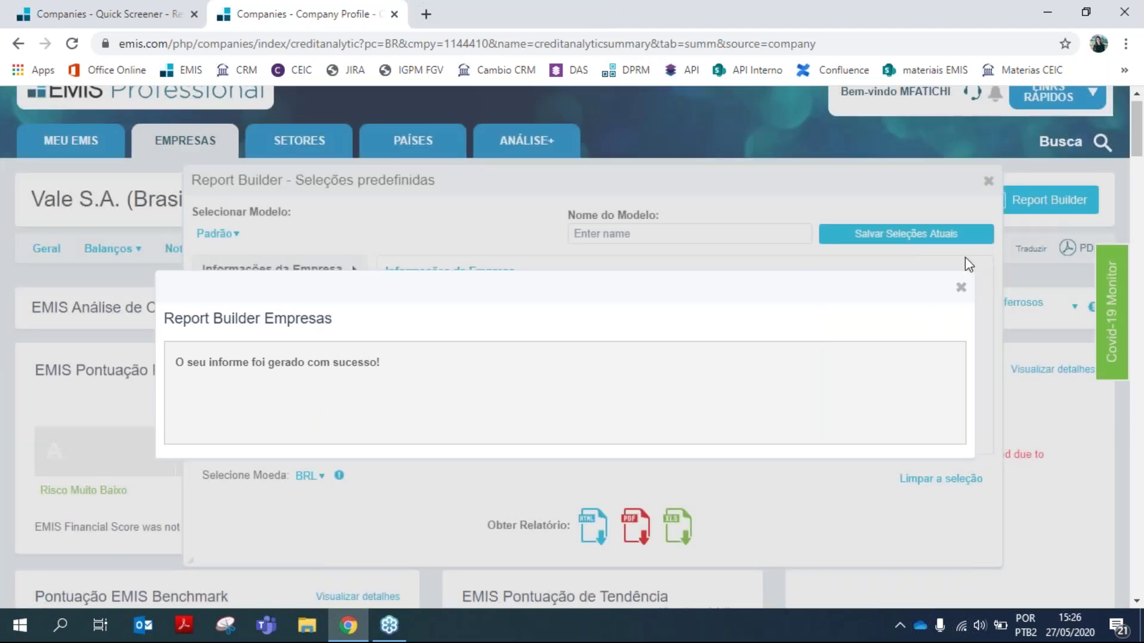
click(964, 291)
click(988, 180)
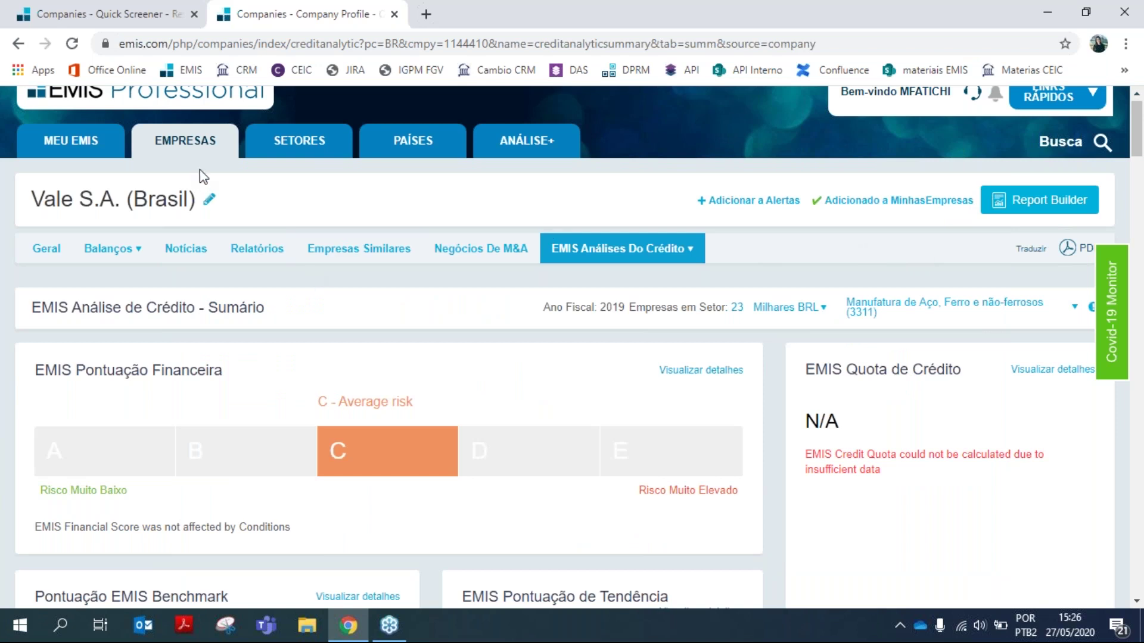
Open EMIS DealWatch from the Empresas section and review Brazil's latest M&A deals and news
mouse_move(200, 150)
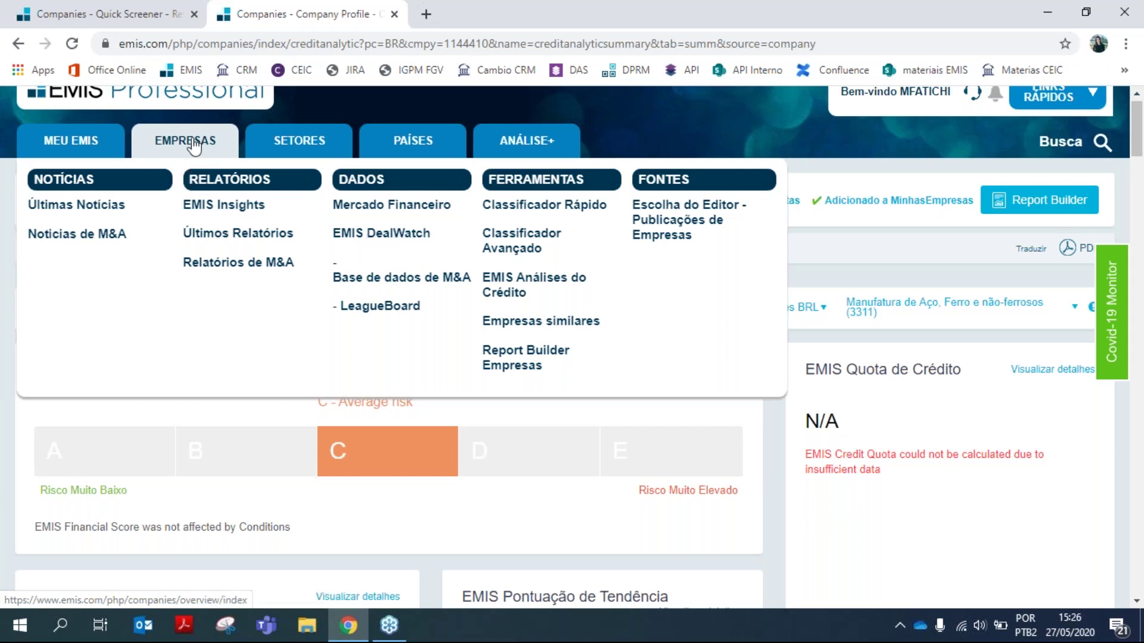
click(363, 236)
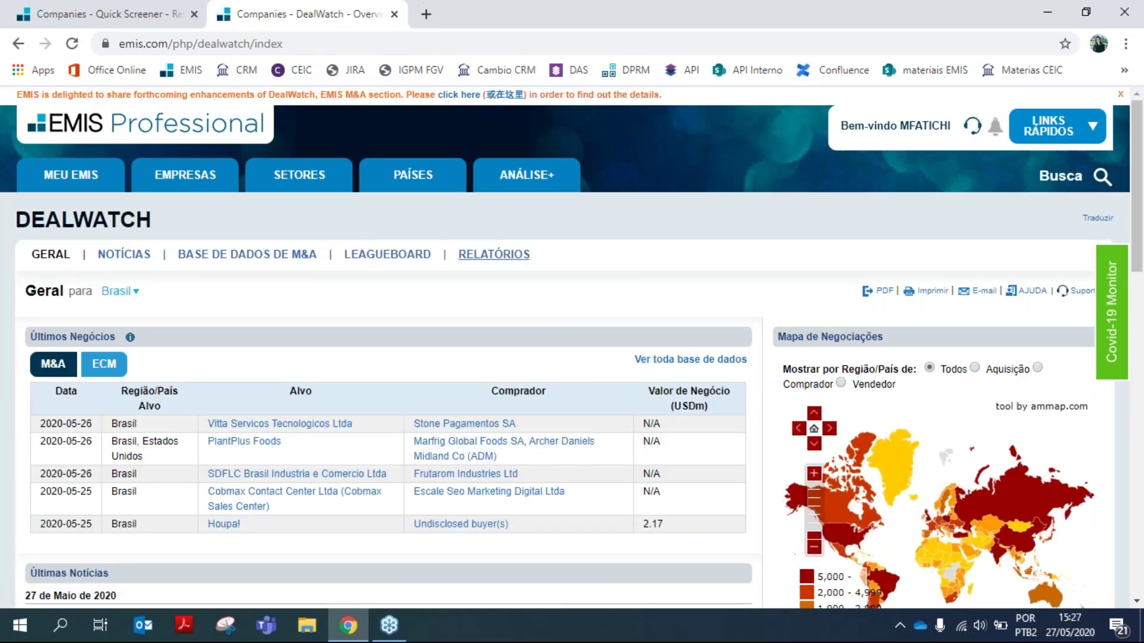
scroll(590, 271, down, 2)
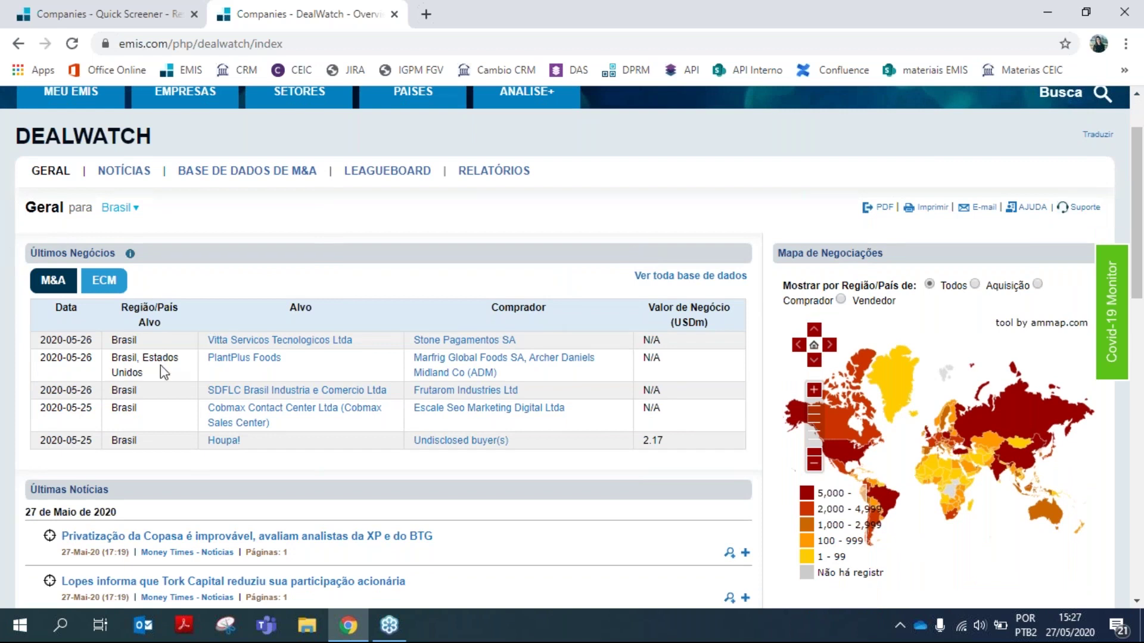
scroll(77, 332, down, 4)
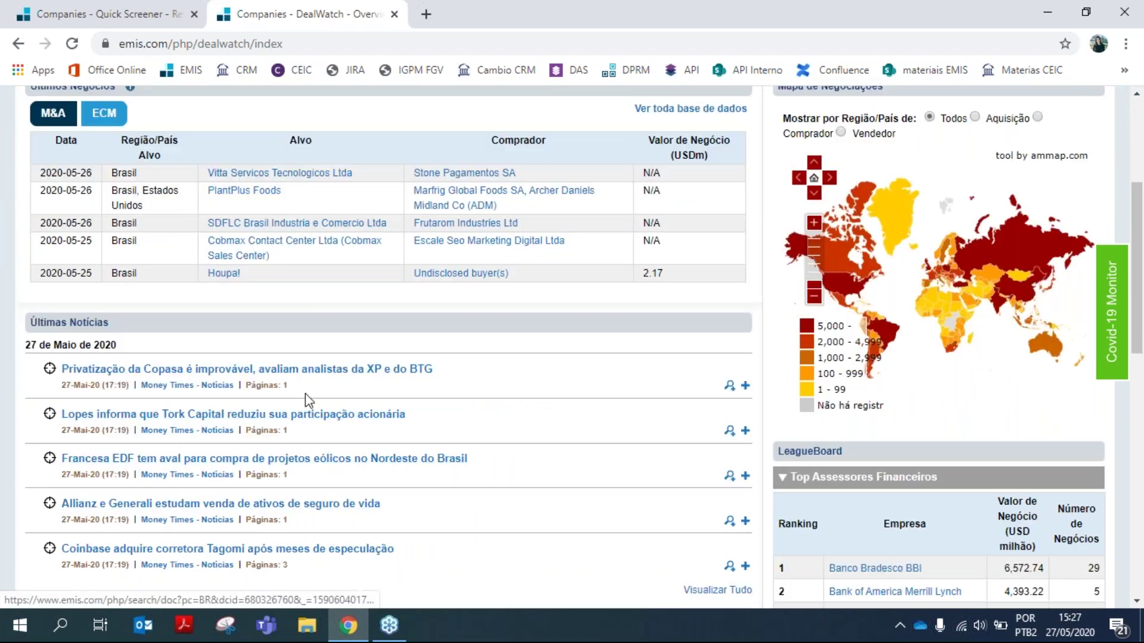
scroll(735, 422, up, 2)
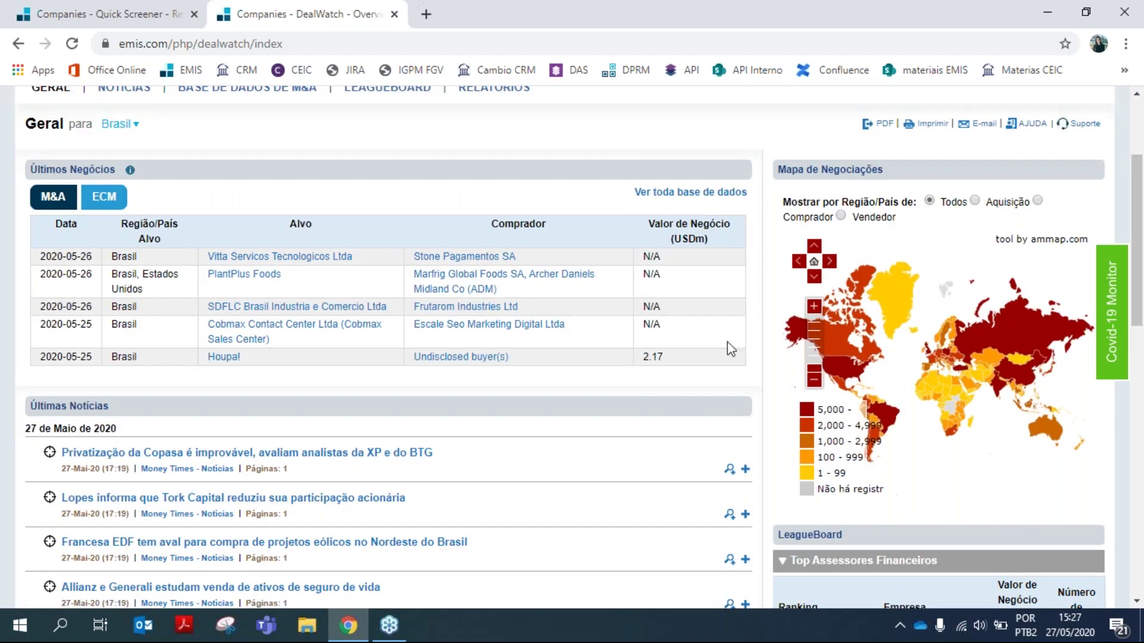
Examine the LeagueBoard rankings of financial and legal advisors and the list of M&A reports on the DealWatch overview
scroll(983, 426, down, 8)
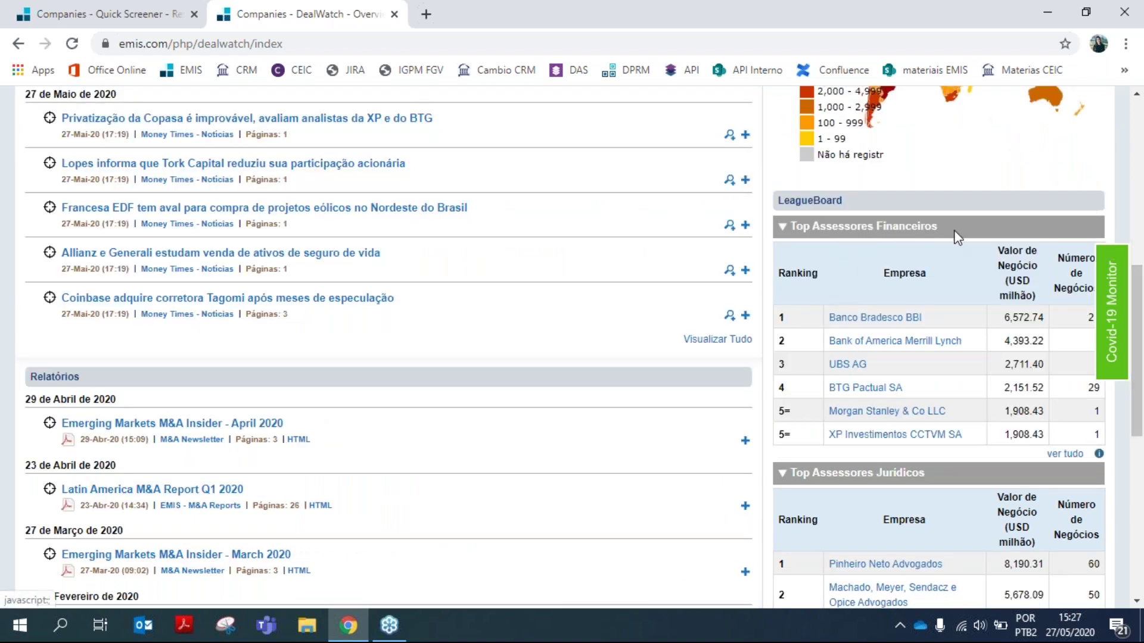
scroll(955, 245, down, 1)
scroll(955, 245, down, 4)
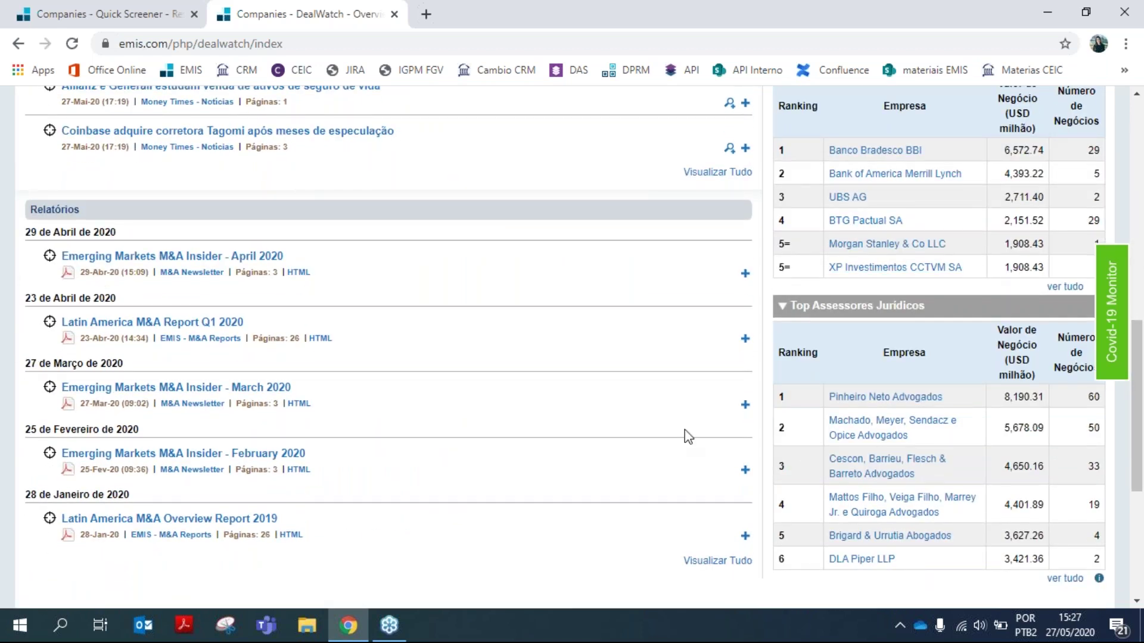
scroll(614, 459, up, 5)
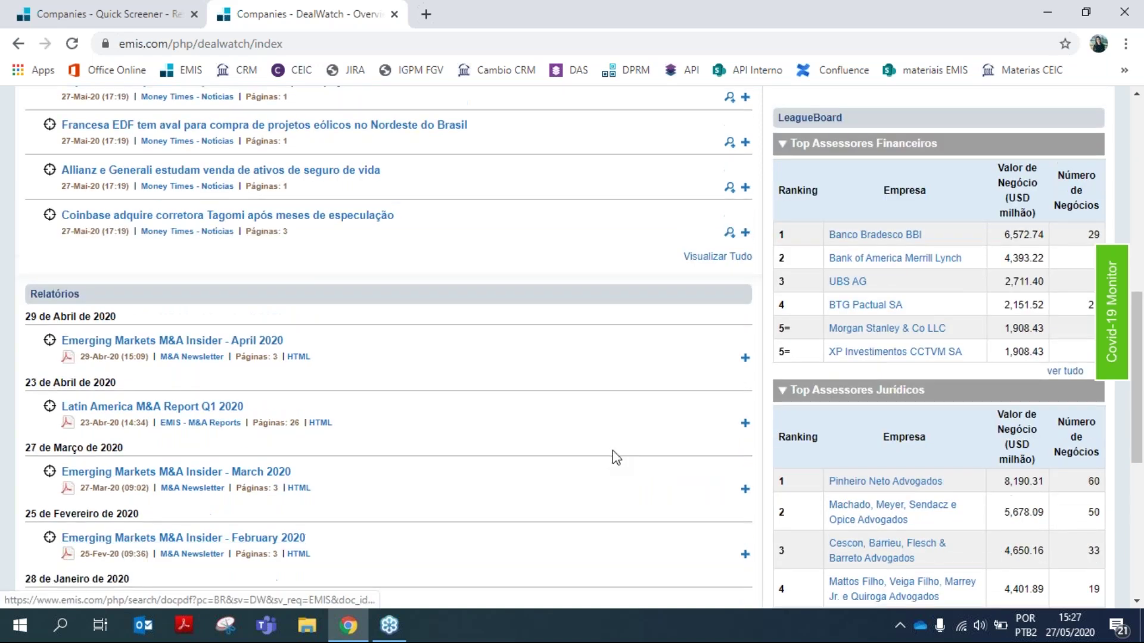
scroll(614, 458, up, 3)
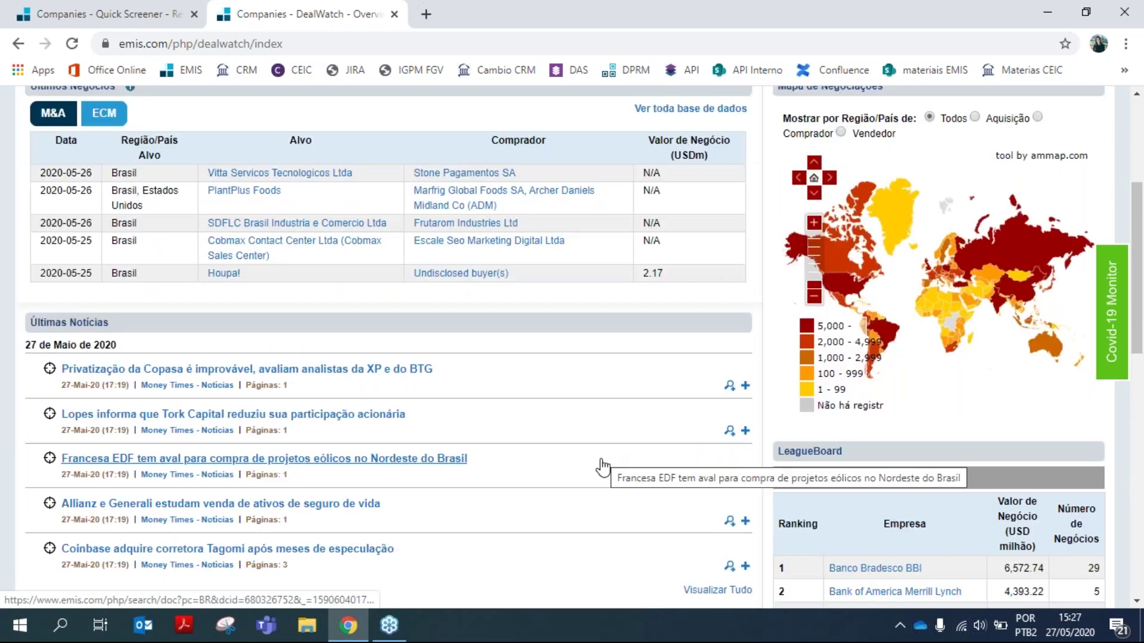
Open the DealWatch news, view the ECM deals news followed by the M&A deals news, and check the options for adding it to Meu EMIS
scroll(602, 467, up, 3)
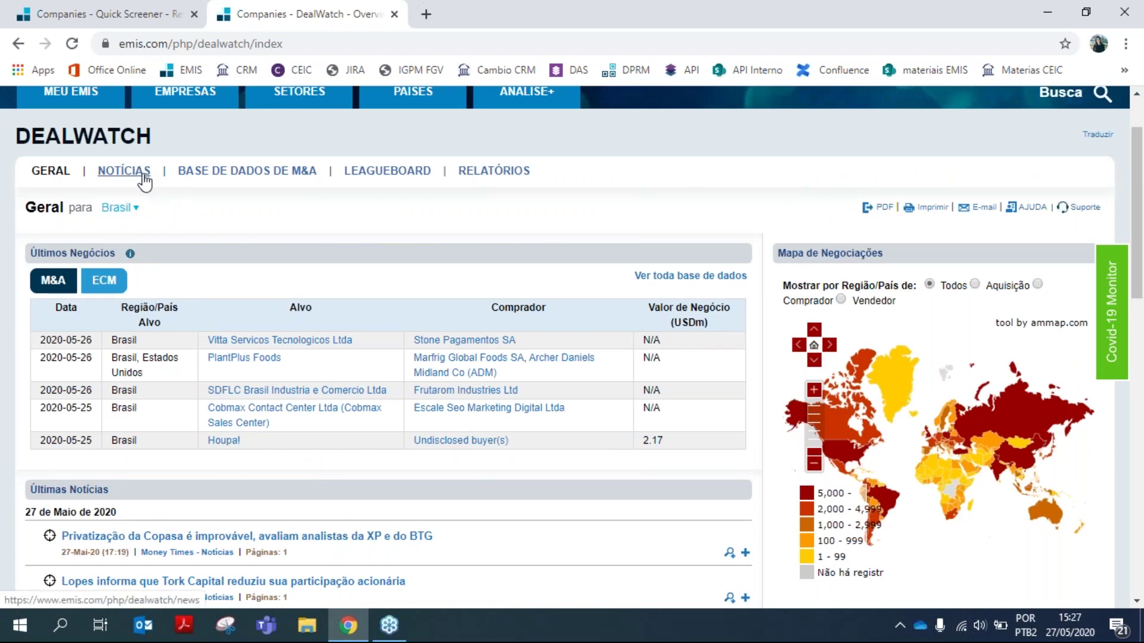
scroll(151, 194, up, 2)
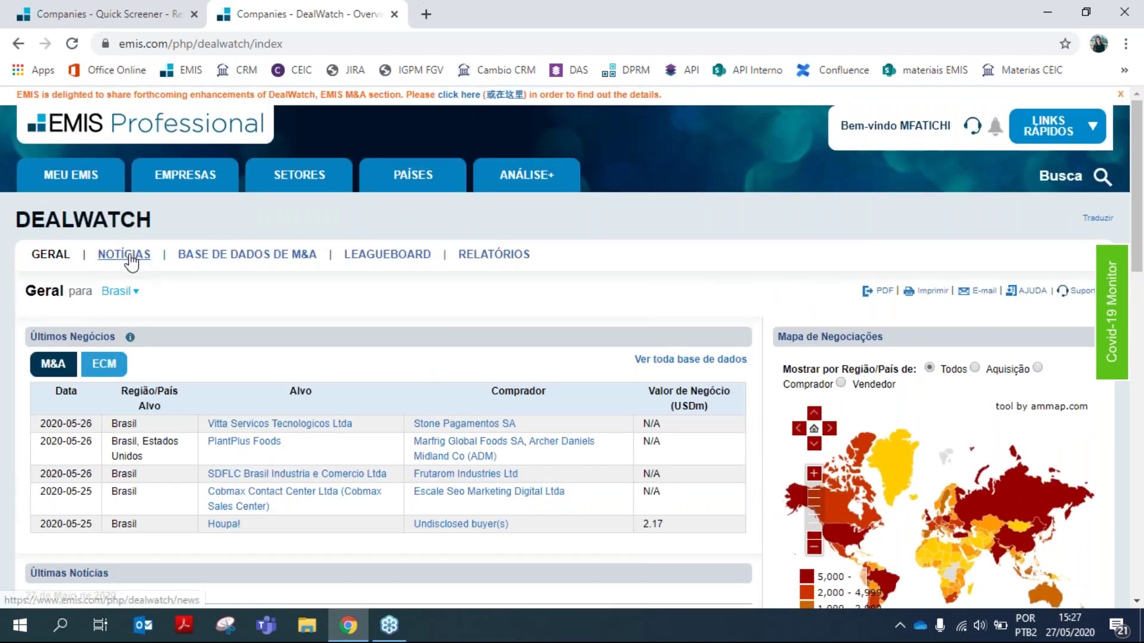
click(125, 255)
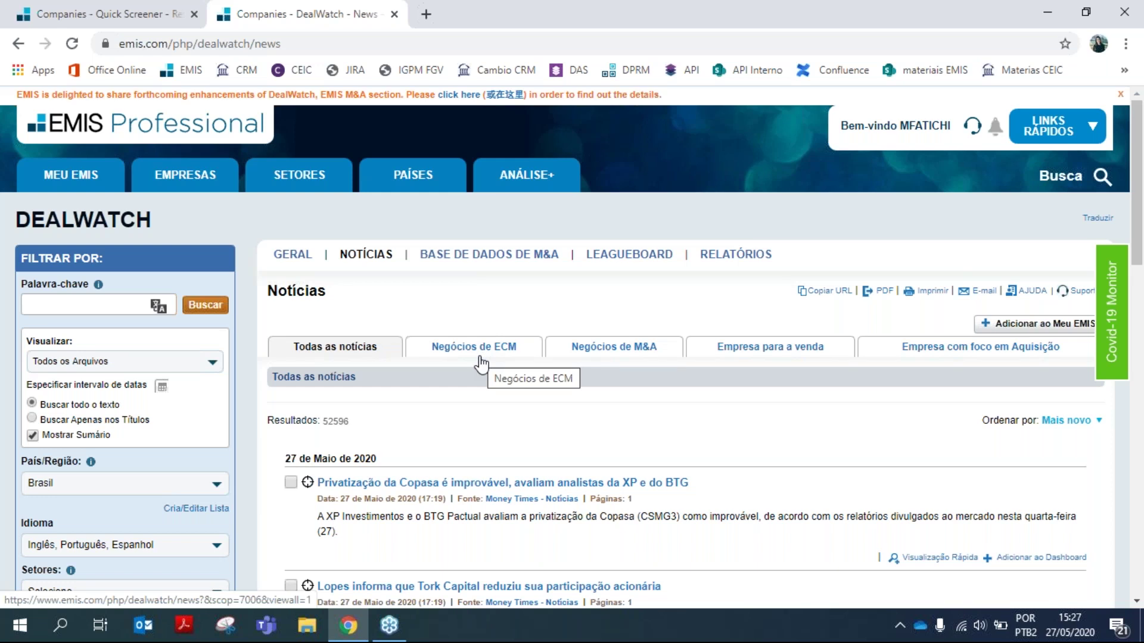
click(510, 346)
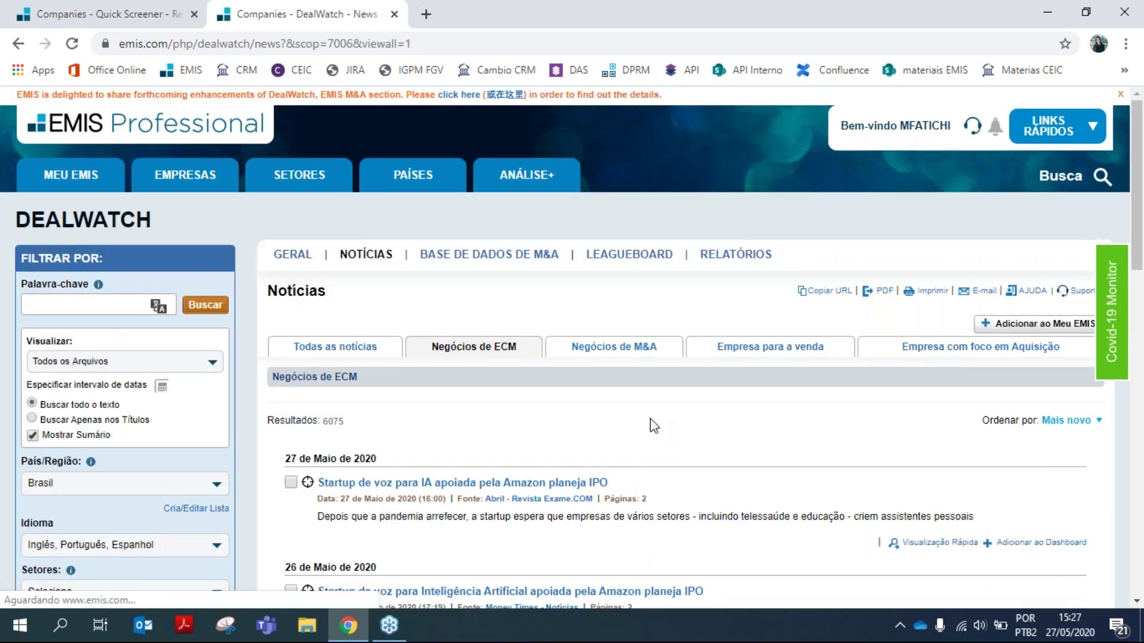
click(645, 352)
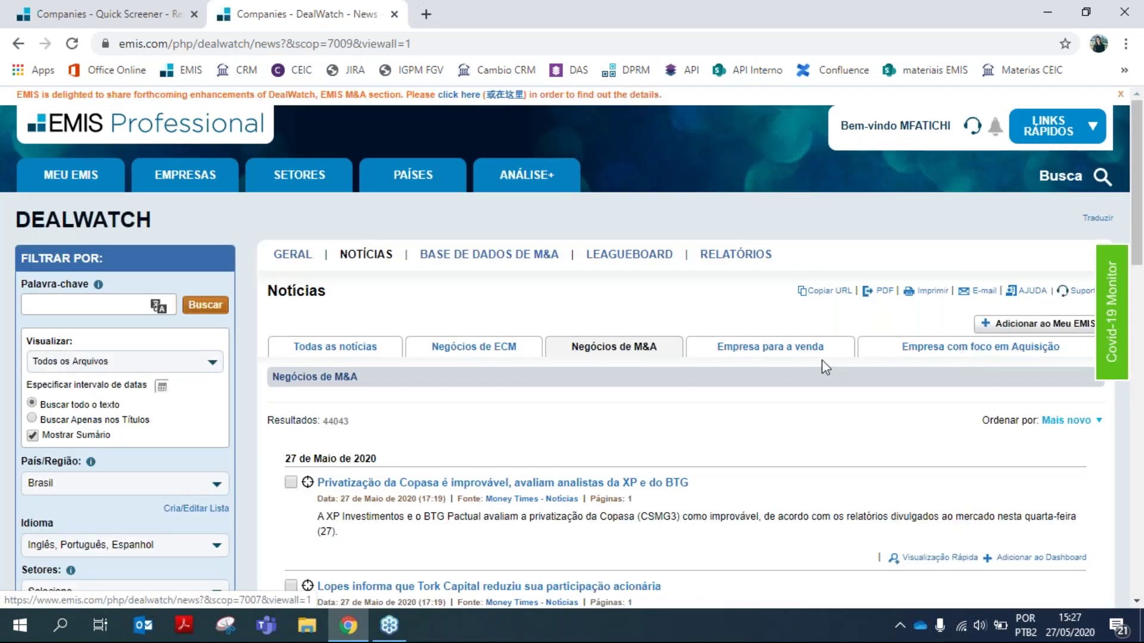
mouse_move(1034, 325)
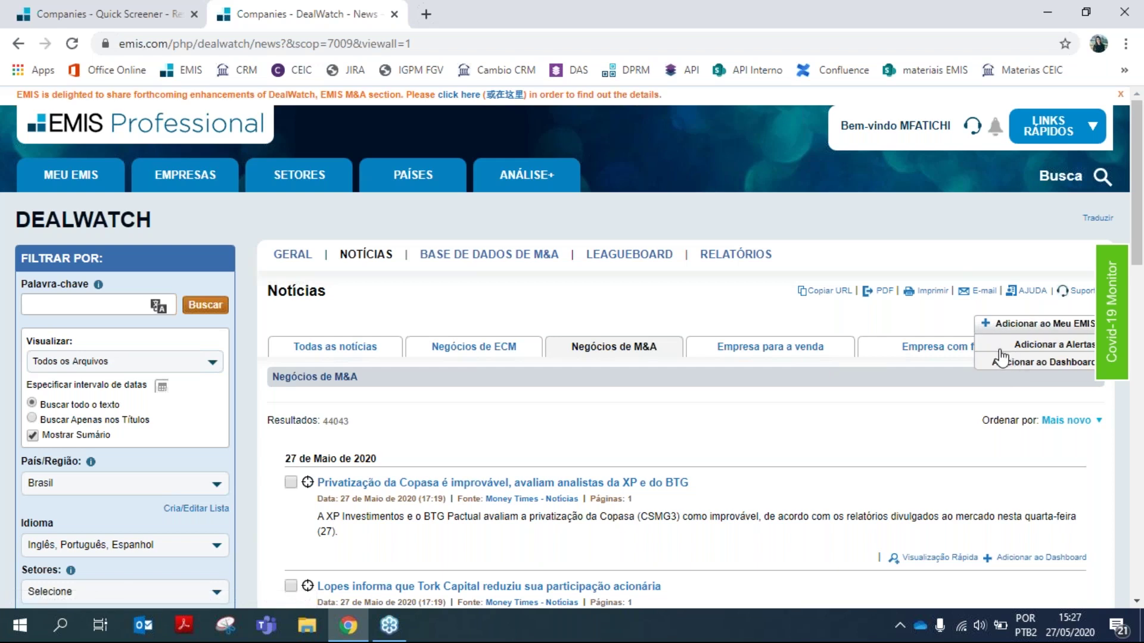
Examine the M&A news filters, including the keyword suggestions, date range option and list of sectors
scroll(1001, 358, down, 1)
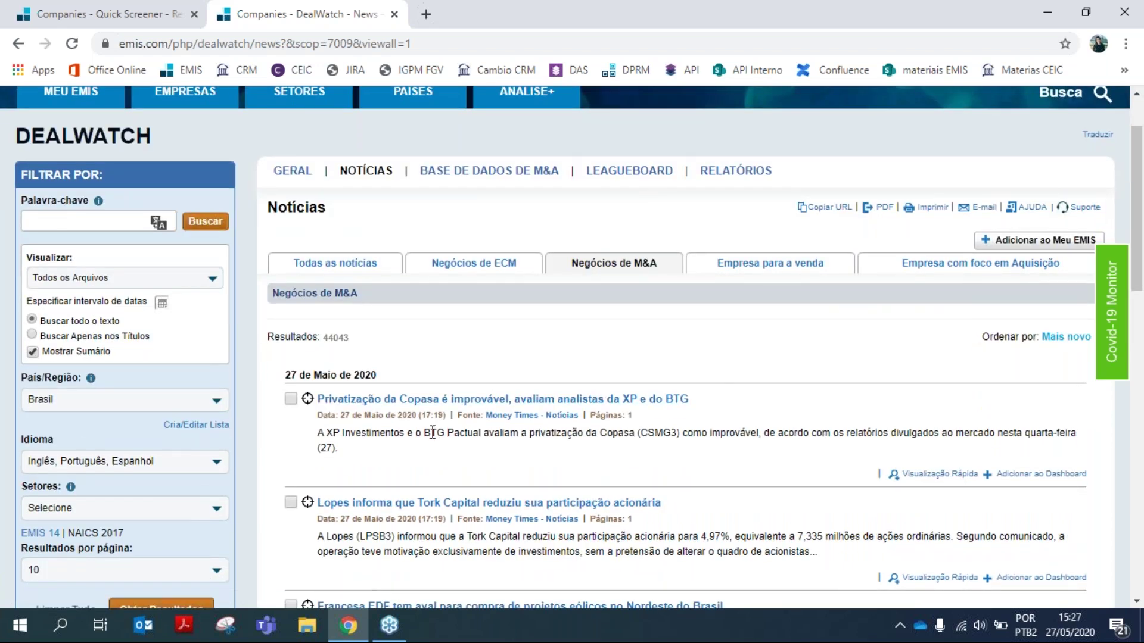
scroll(170, 93, down, 1)
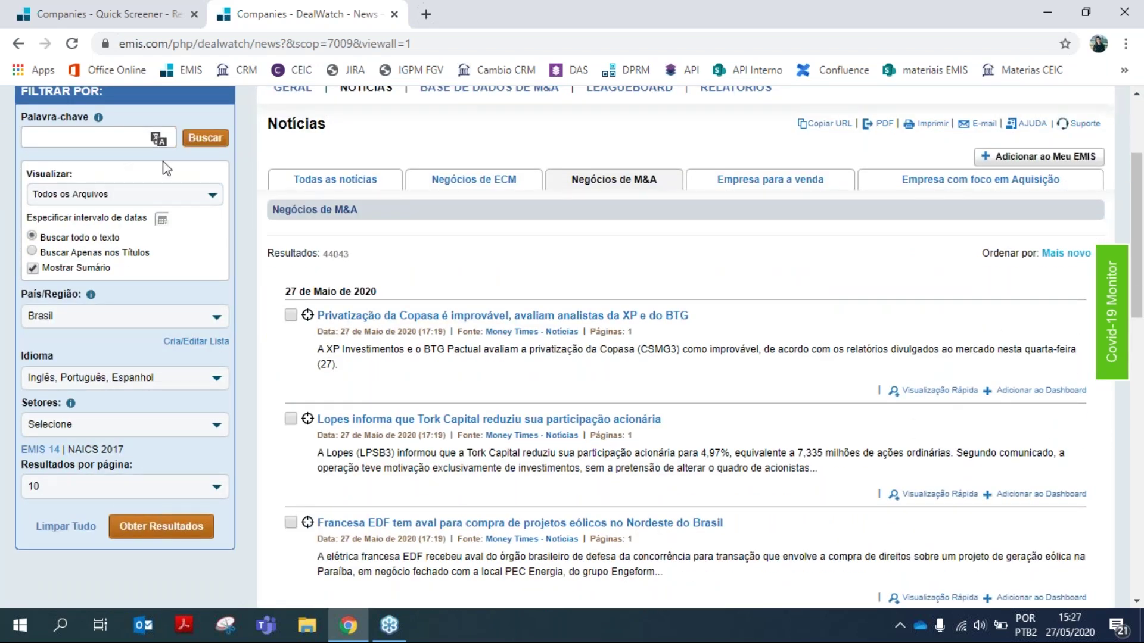
click(76, 137)
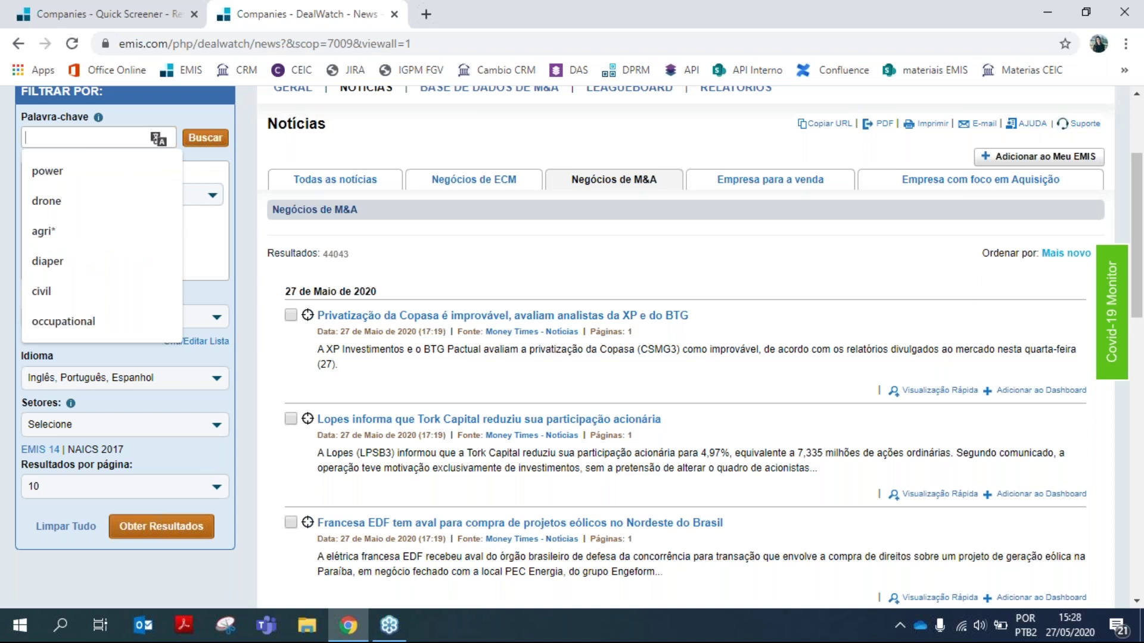
click(133, 115)
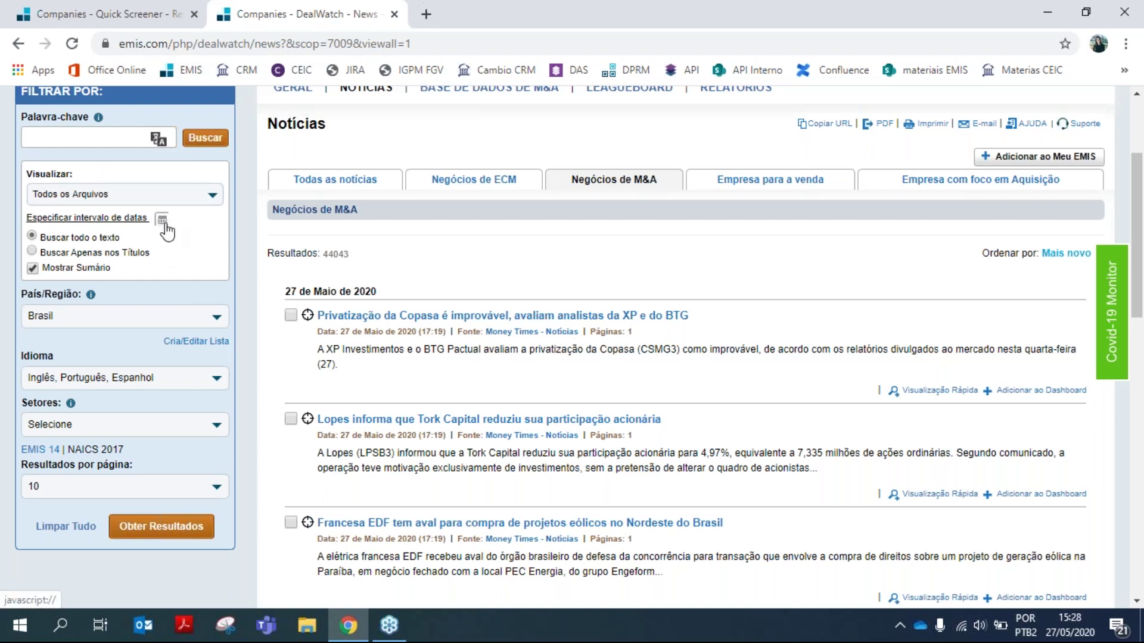
click(81, 429)
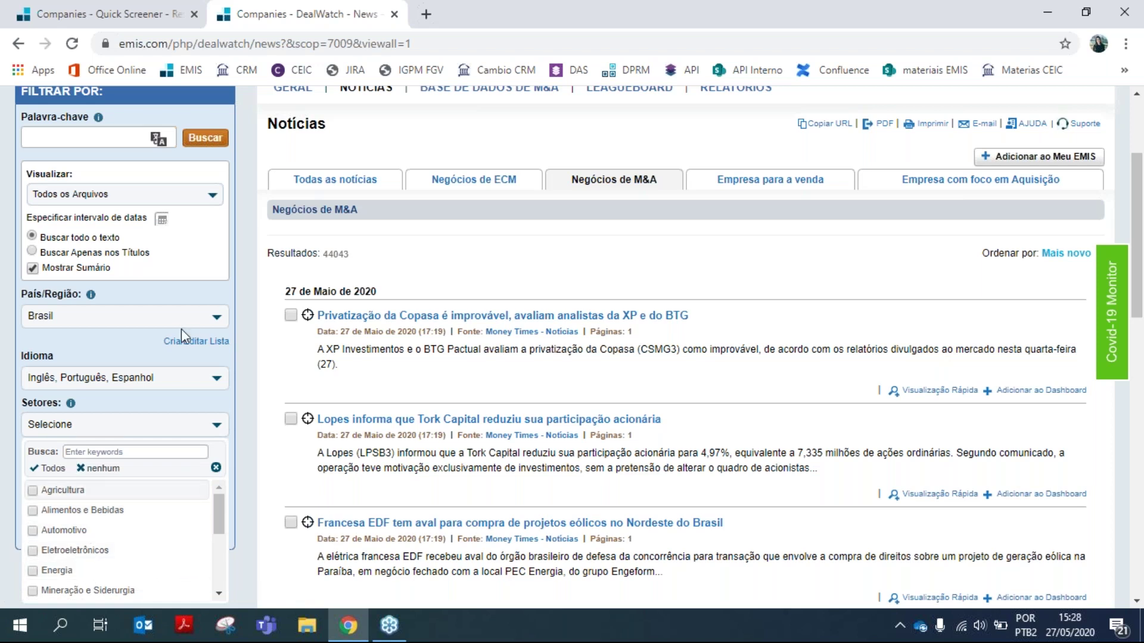
click(237, 275)
scroll(292, 380, up, 3)
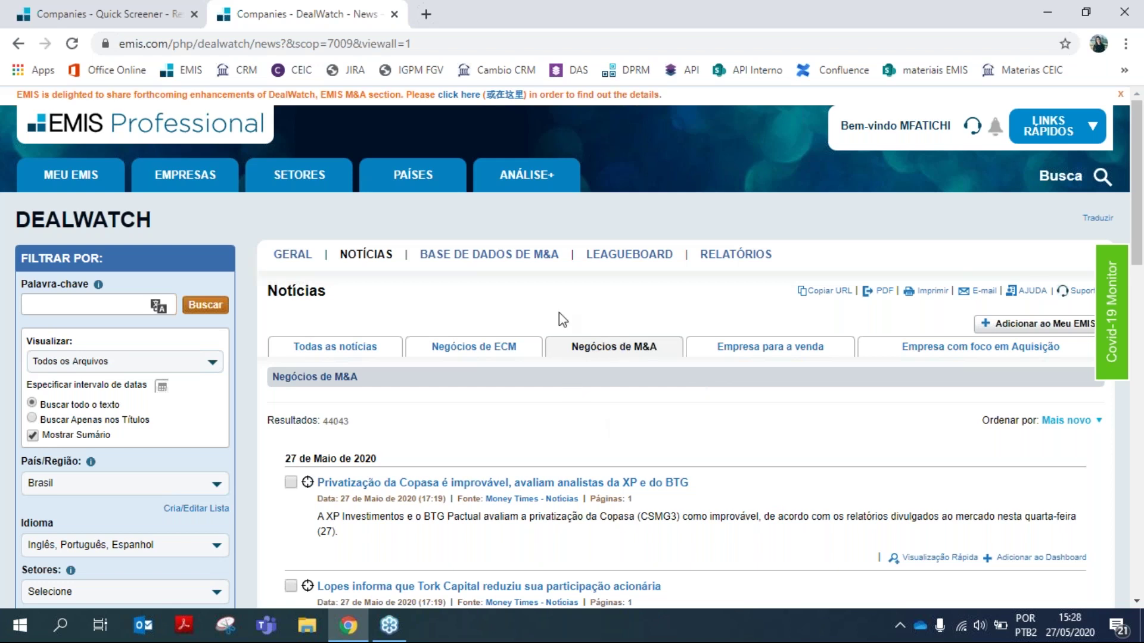
Open the M&A deal database and expand the Empresa M&A/ECM filters to review their company value and PE/VC options
click(532, 261)
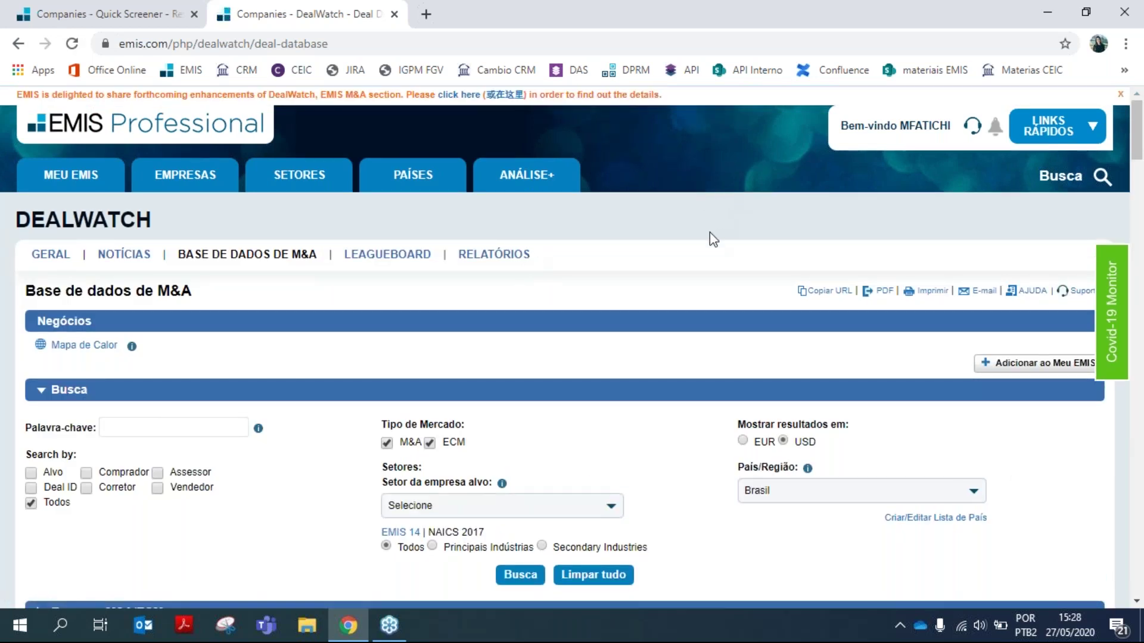
scroll(707, 241, down, 4)
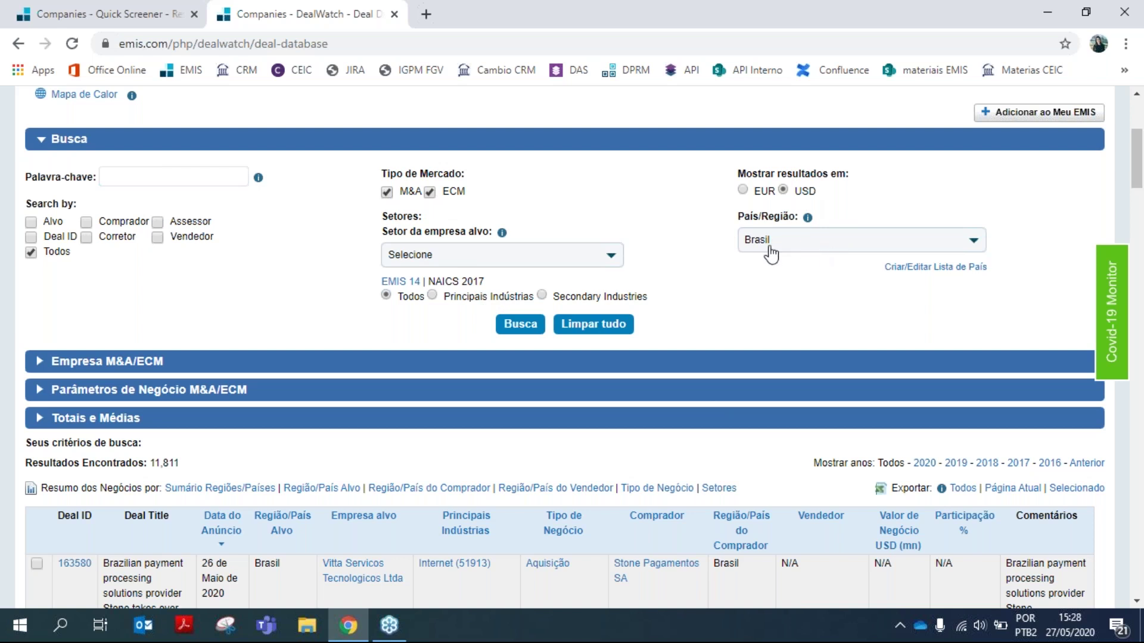
click(173, 364)
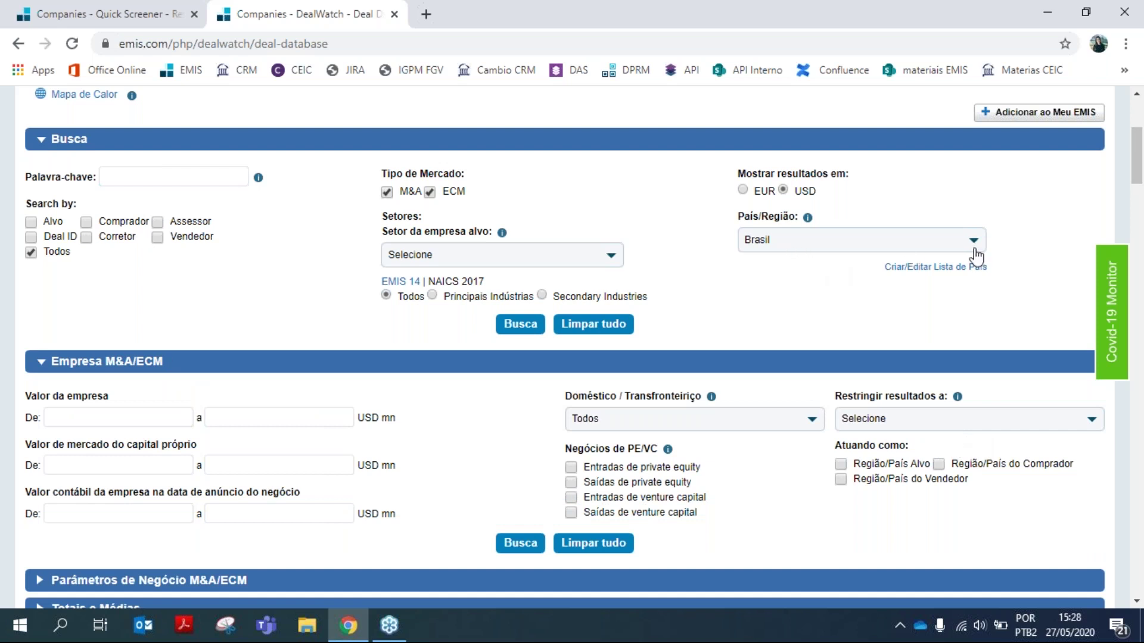
scroll(962, 244, down, 1)
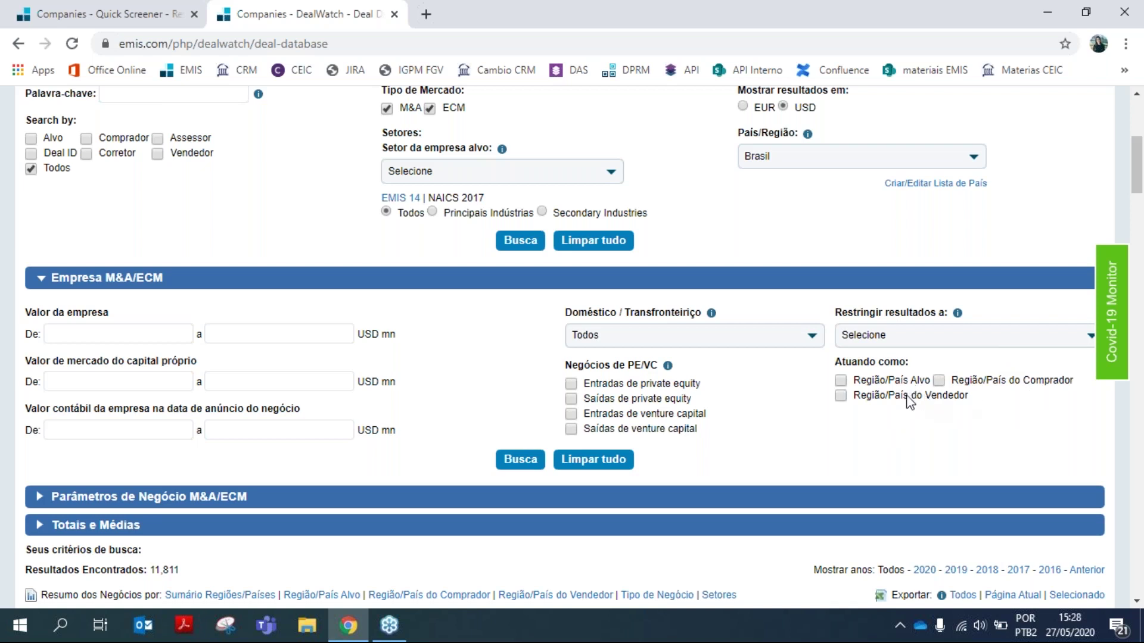
scroll(893, 399, down, 1)
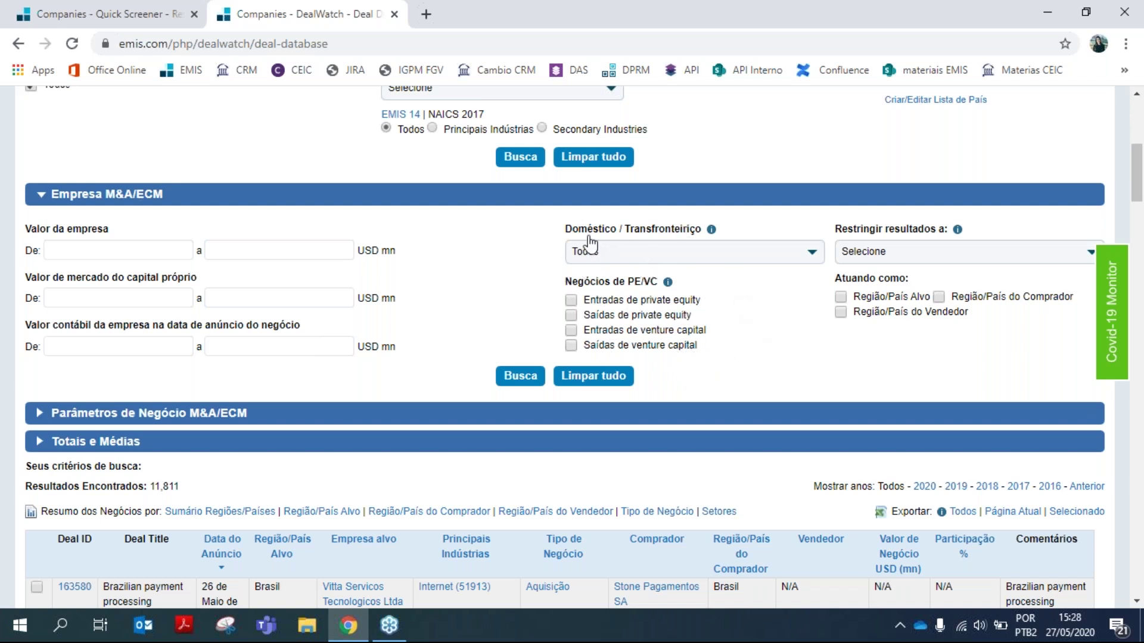
Expand the Parâmetros de Negócio M&A/ECM filters and review the deal type, announcement date, value and stake options
click(88, 417)
scroll(431, 329, down, 3)
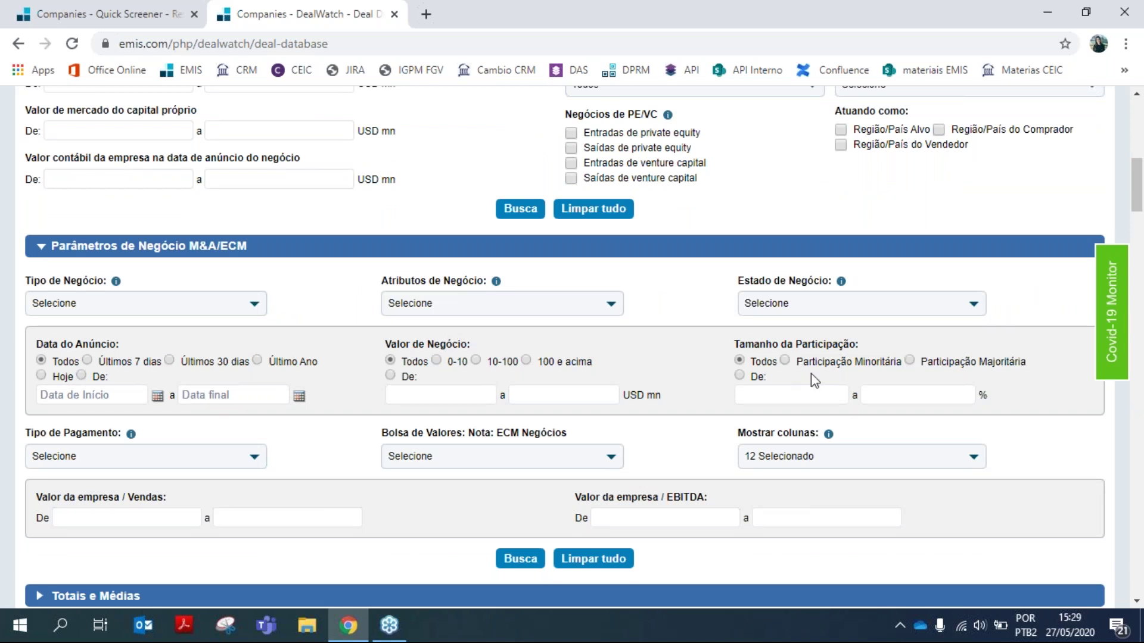
scroll(850, 383, down, 3)
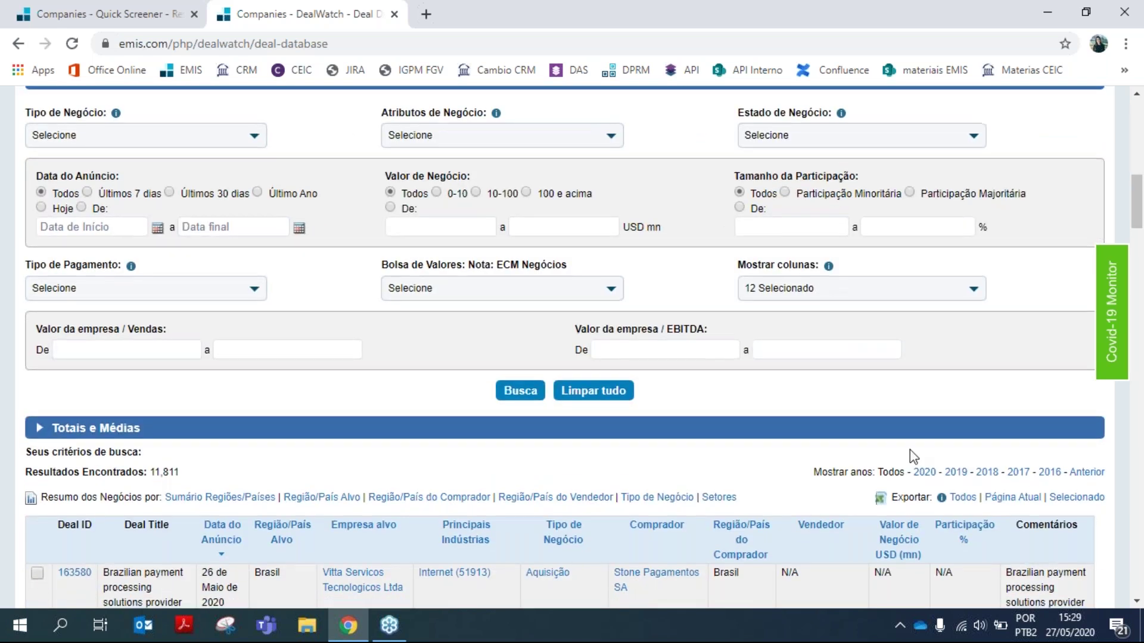
Examine the Brazilian deals results table with its summary, year and export options, and the column display setting
scroll(912, 454, down, 1)
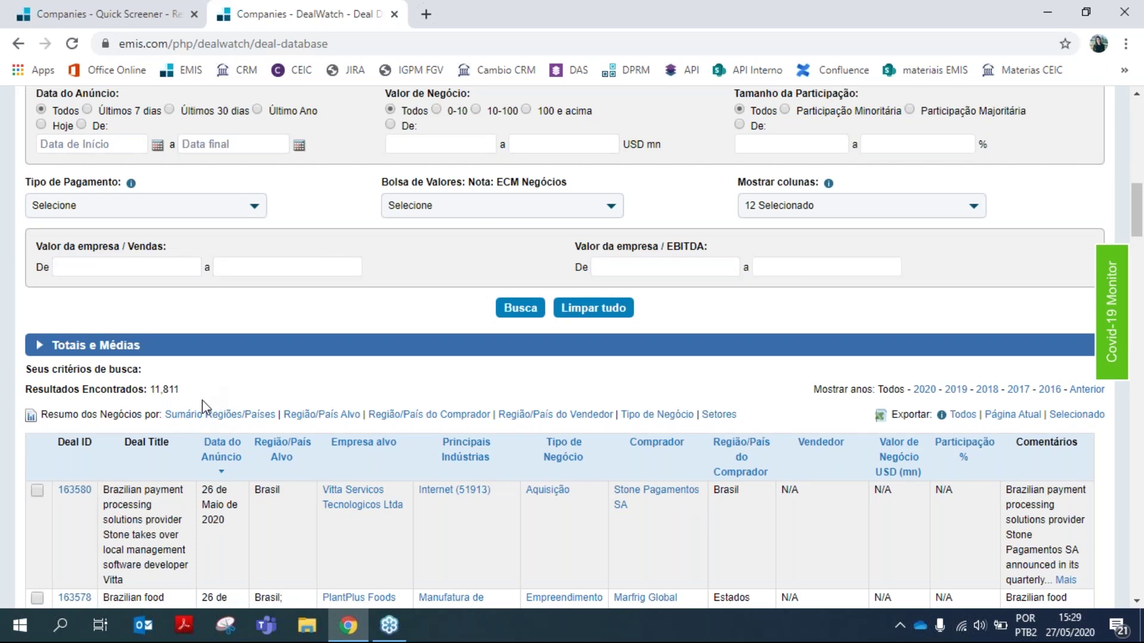
scroll(202, 399, down, 1)
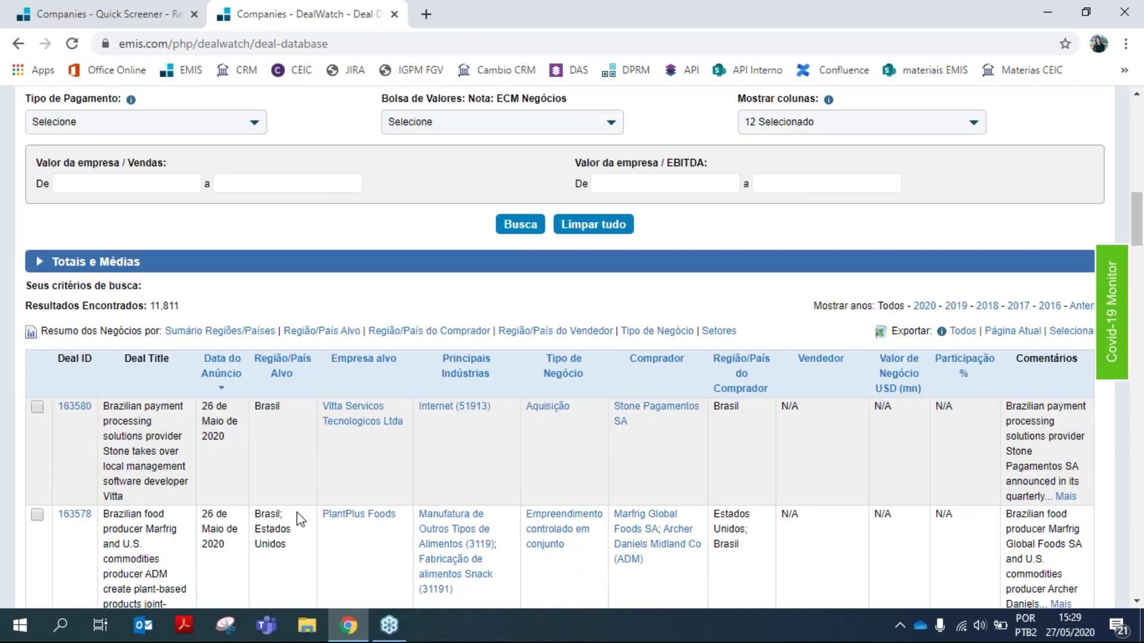
scroll(330, 452, down, 2)
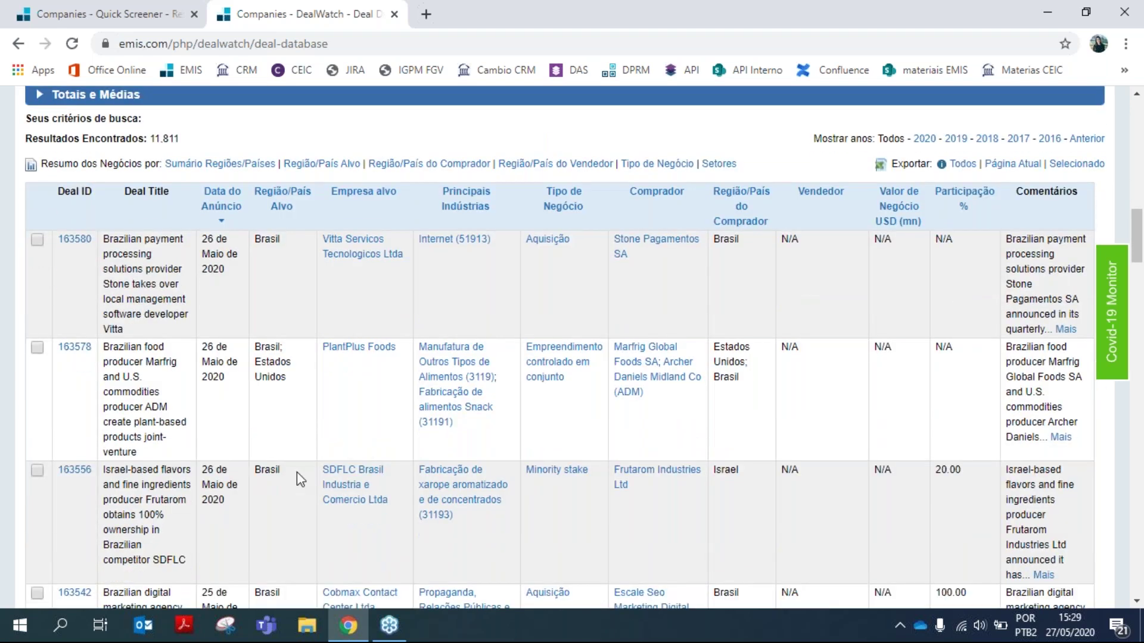
scroll(207, 313, up, 2)
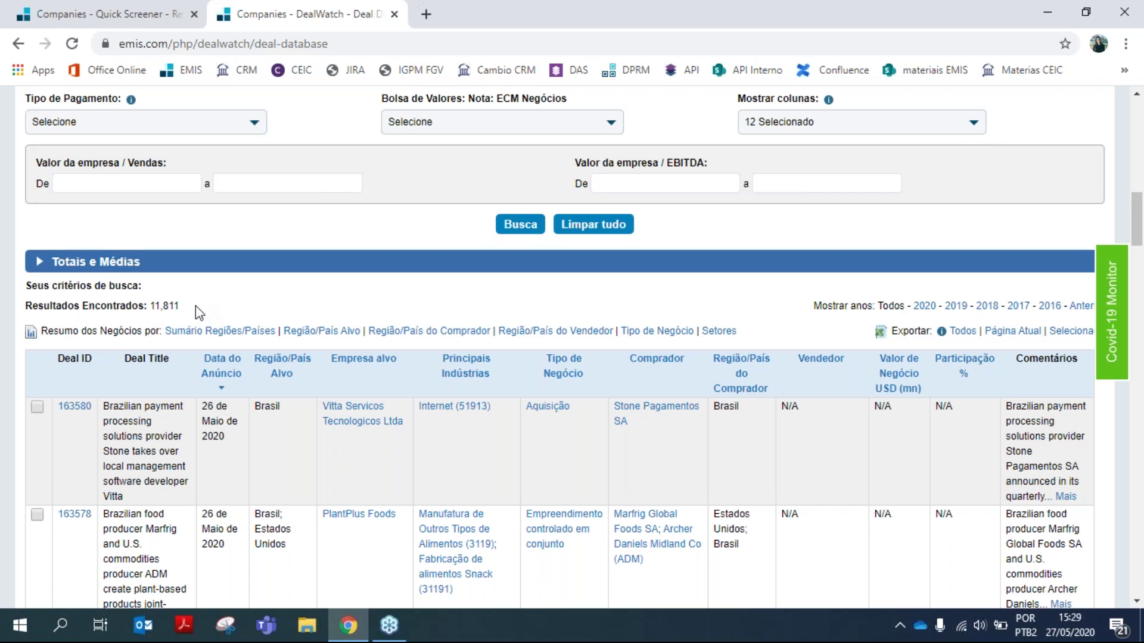
scroll(166, 141, up, 4)
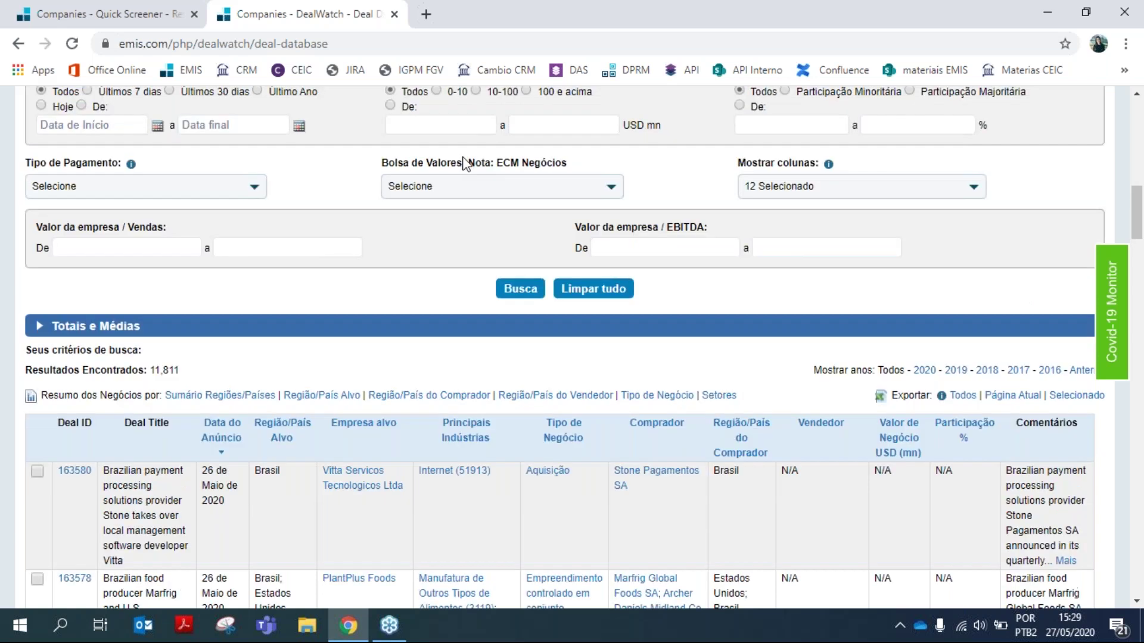
scroll(855, 319, down, 3)
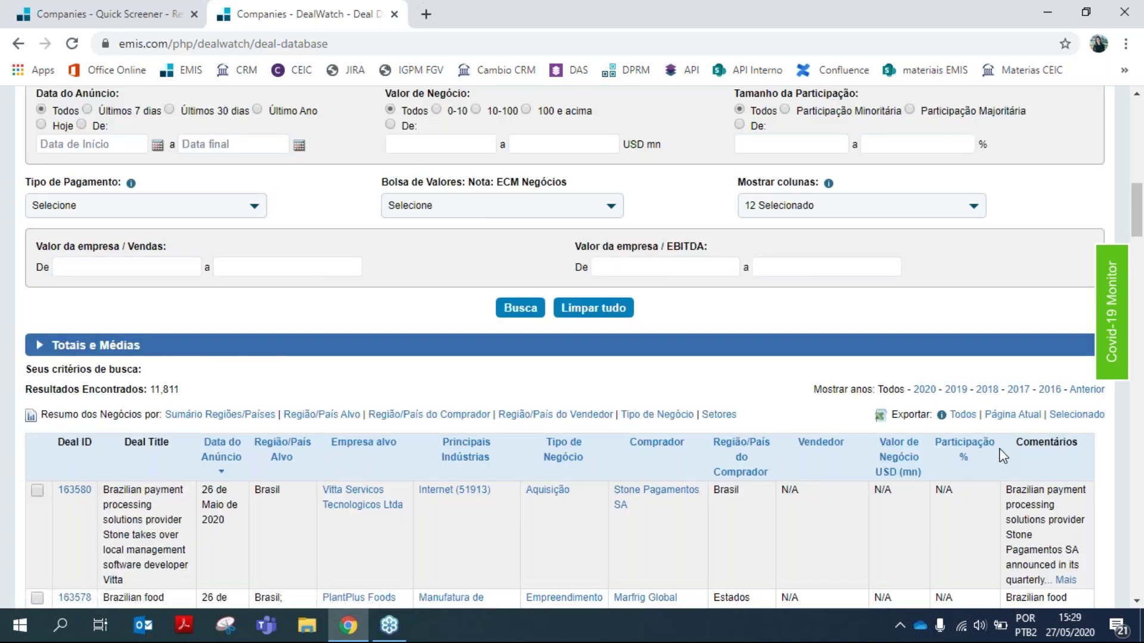
scroll(998, 448, up, 1)
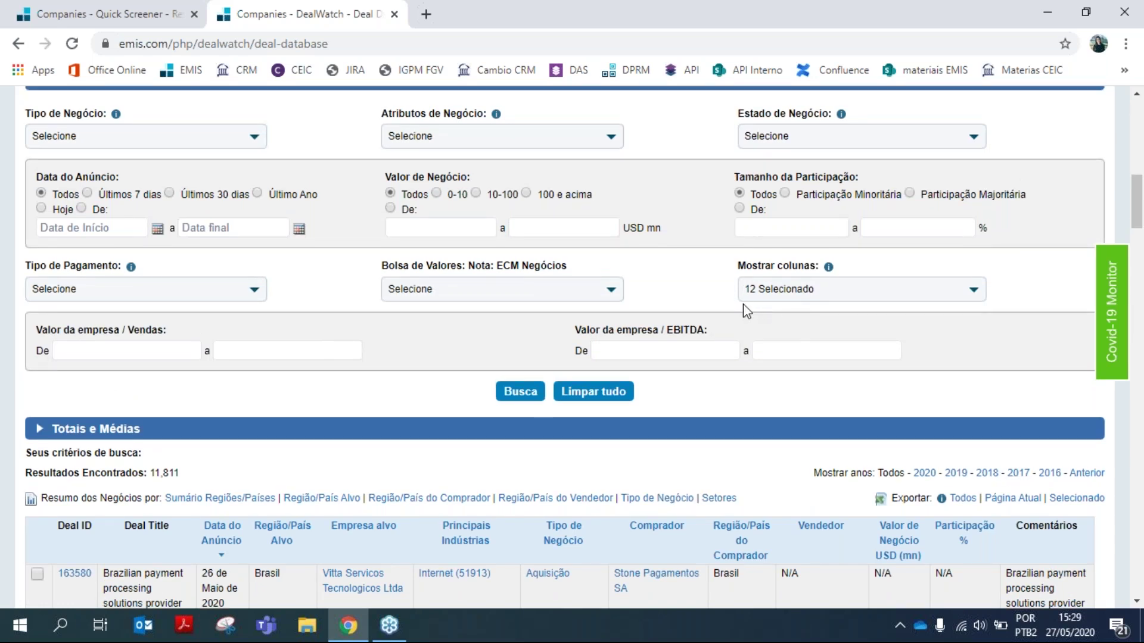
Add the Valor da empresa / EBITDA and Valor da empresa / EBIT columns to the displayed deal columns and rerun the search
click(840, 292)
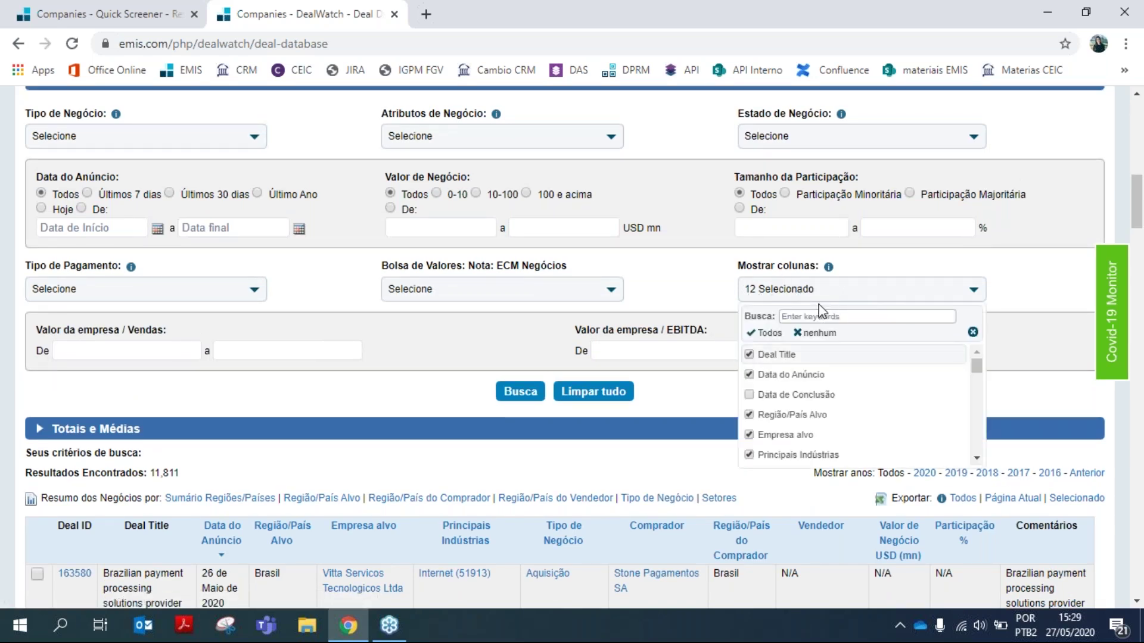
scroll(804, 417, up, 2)
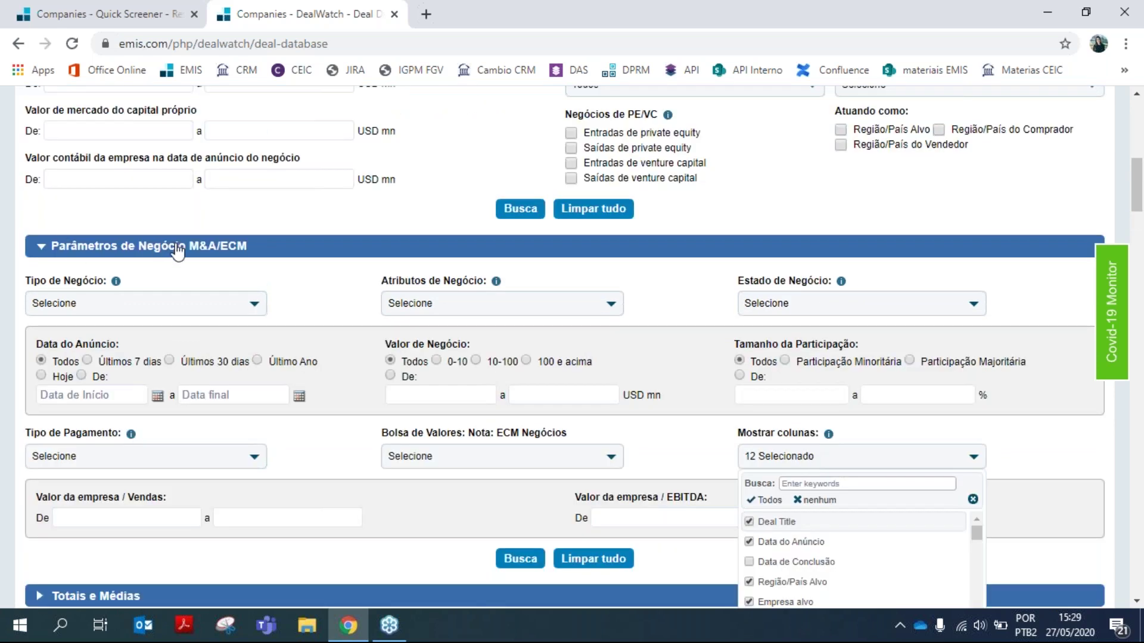
scroll(777, 378, down, 3)
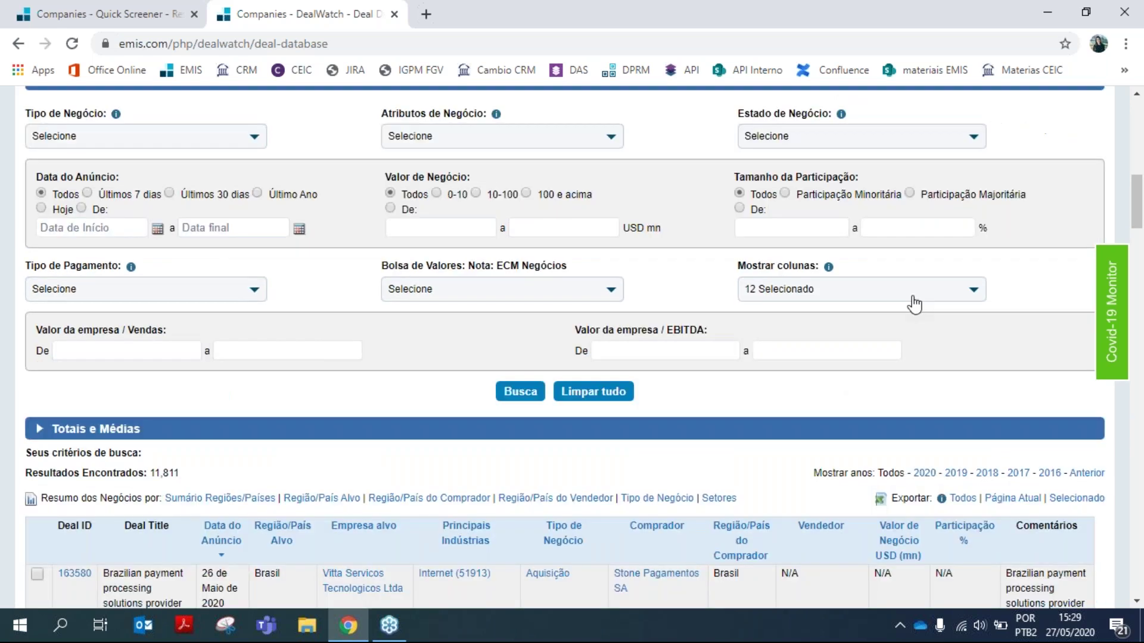
scroll(976, 369, down, 4)
drag(978, 375, 979, 390)
click(751, 359)
click(977, 352)
click(749, 372)
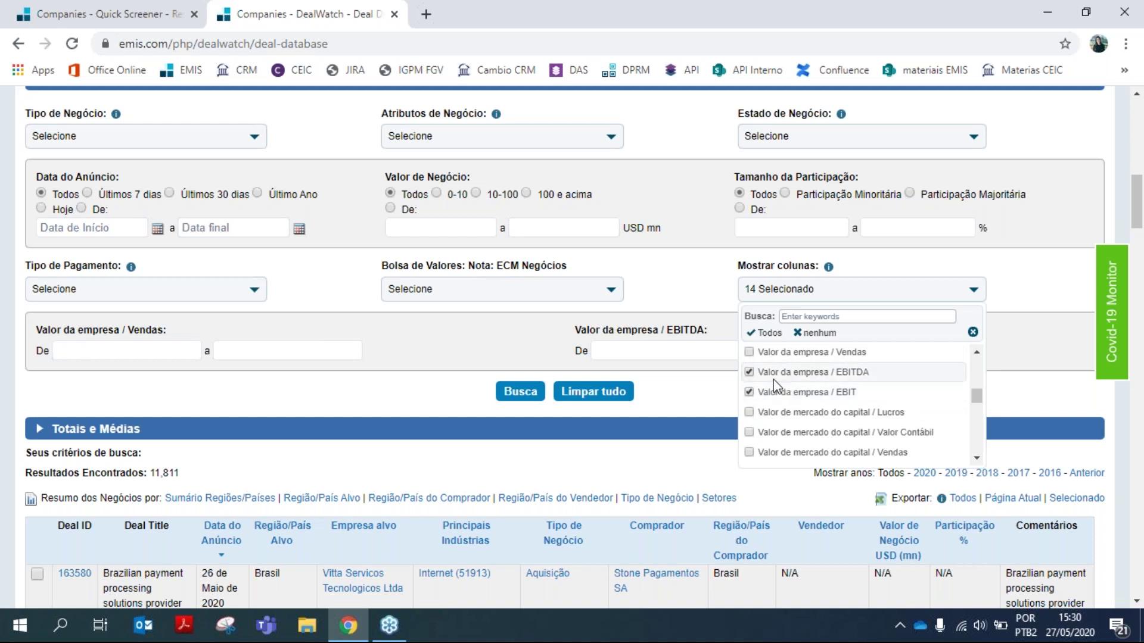
click(516, 393)
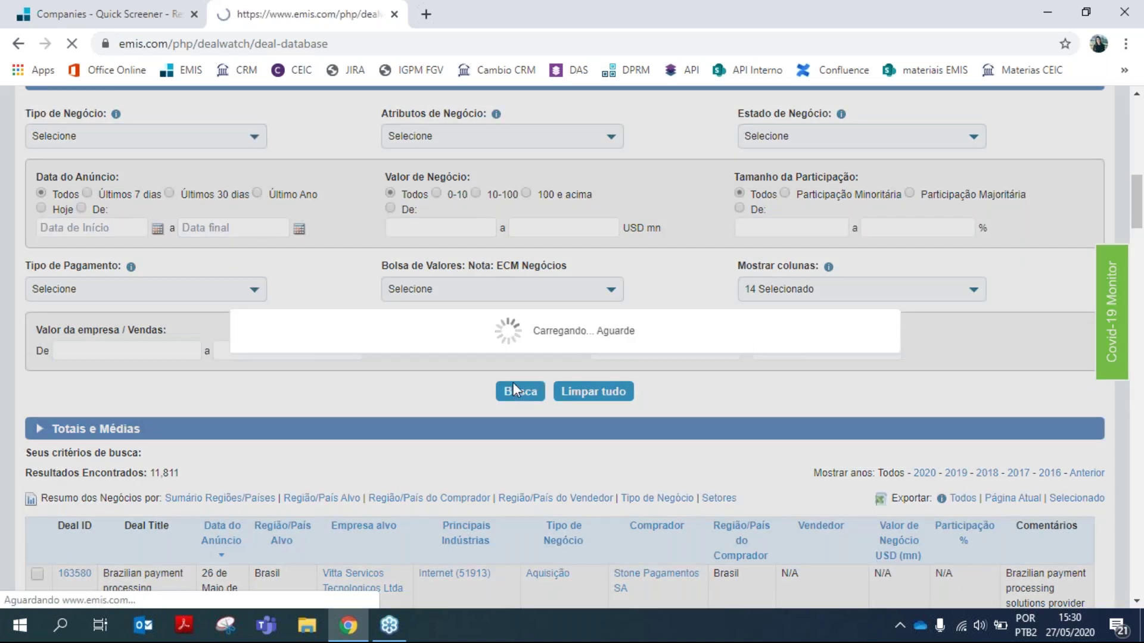
Look through the Brazilian deals with the added multiples columns and open Cyrela Commercial Properties' share buy-back deal record
scroll(524, 378, down, 3)
scroll(594, 376, down, 4)
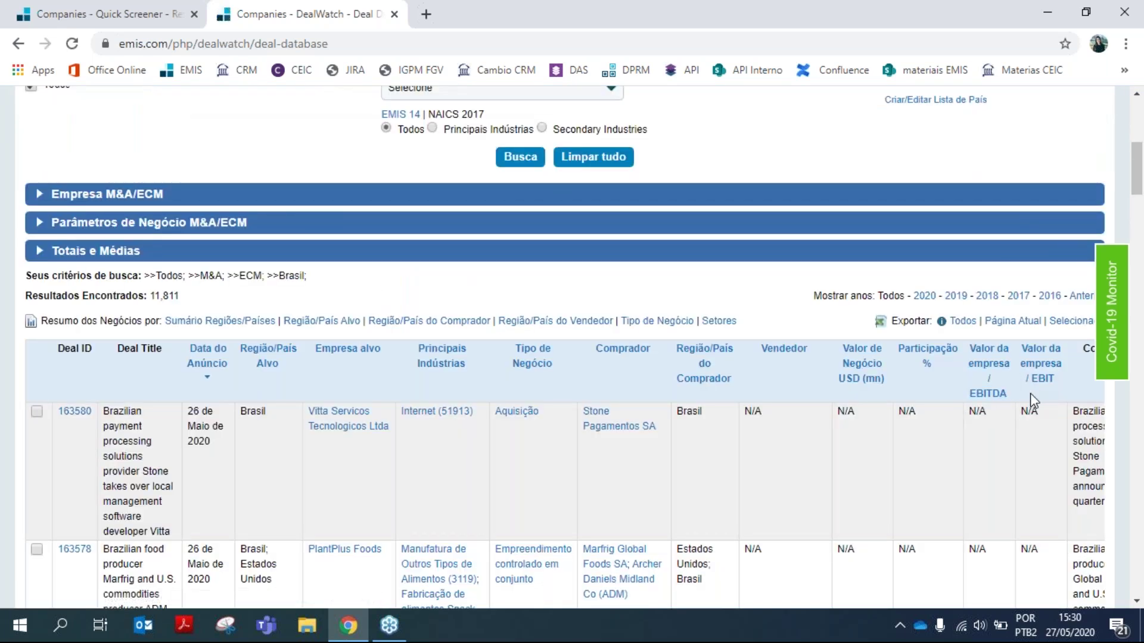
scroll(1036, 392, down, 3)
scroll(1040, 393, down, 6)
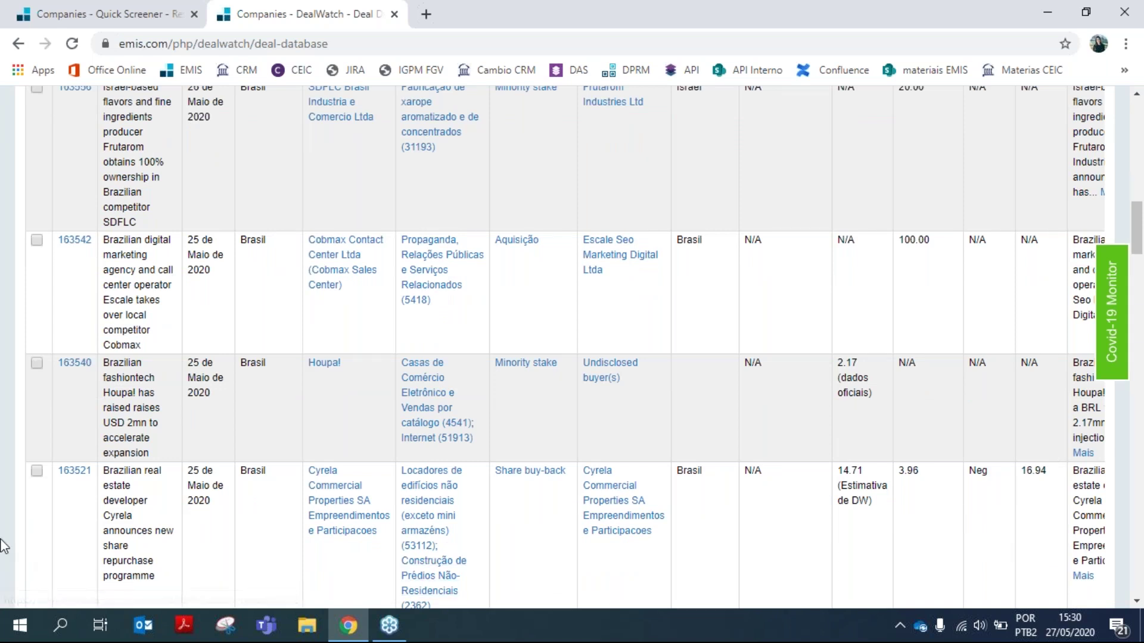
scroll(257, 469, down, 1)
scroll(301, 452, down, 1)
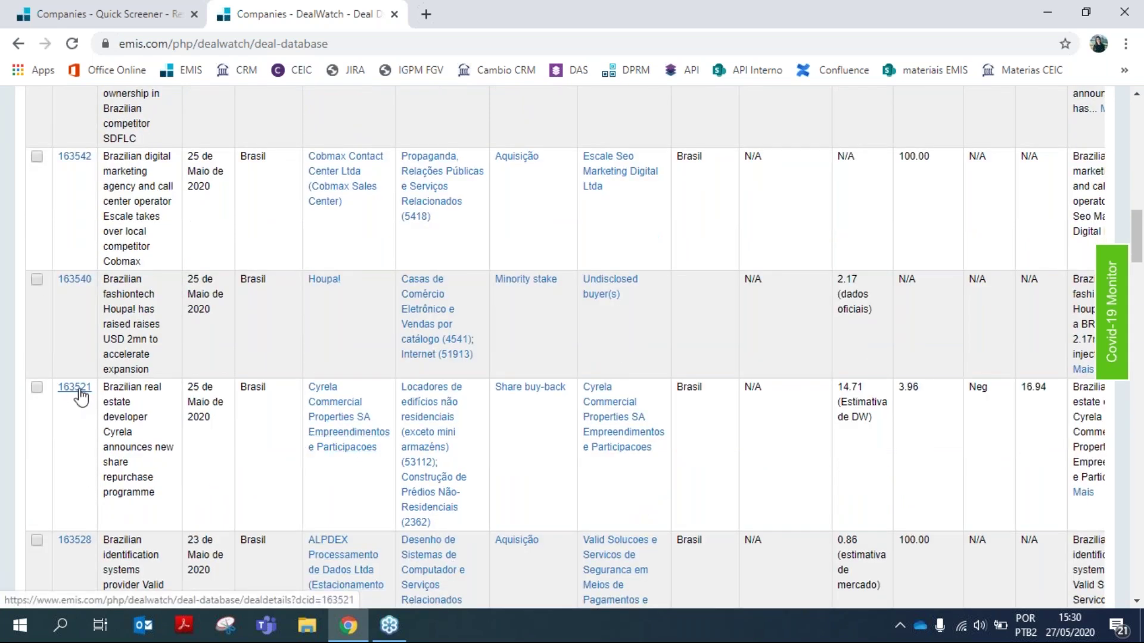
click(80, 393)
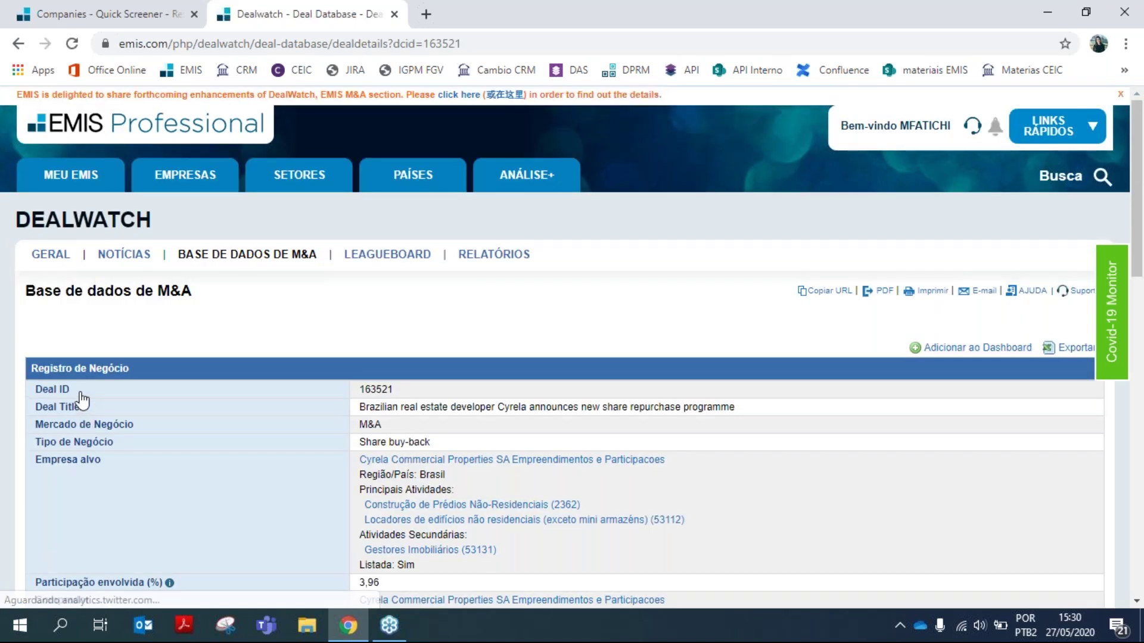
Examine the Cyrela deal record, from target, buyer and stake to deal value, valuation multiples and comments
scroll(442, 230, down, 4)
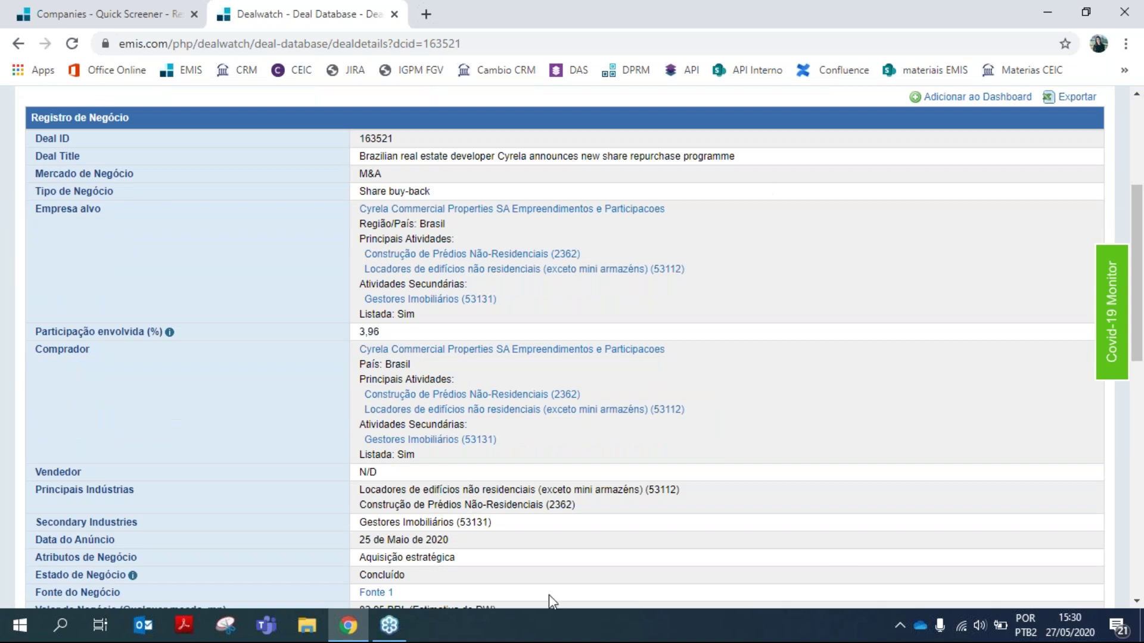
scroll(348, 332, down, 1)
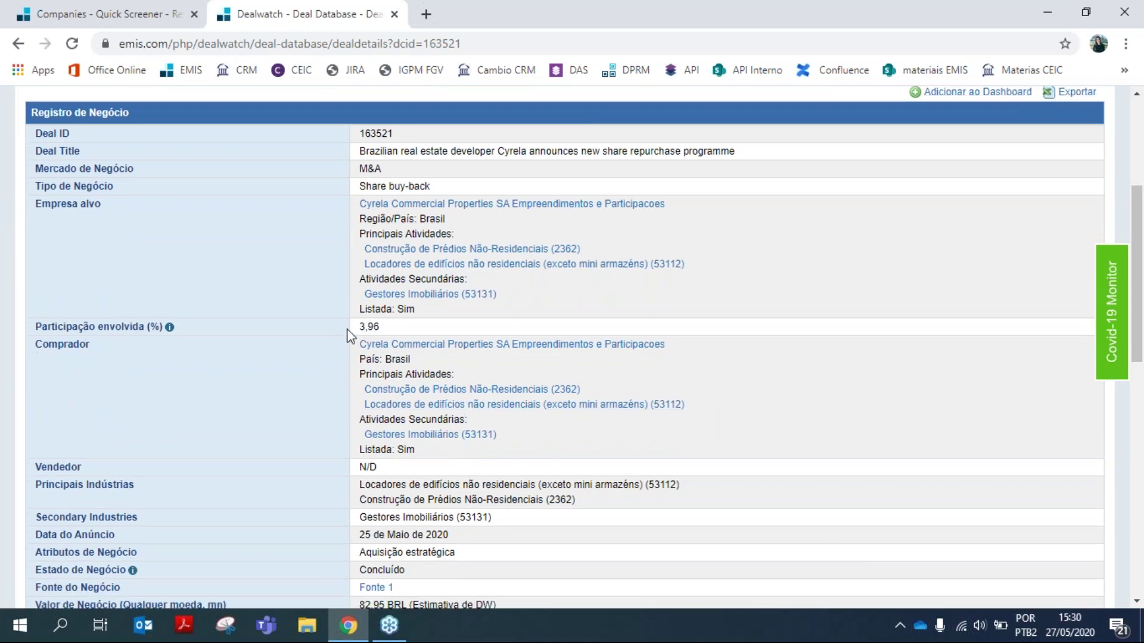
scroll(342, 325, down, 1)
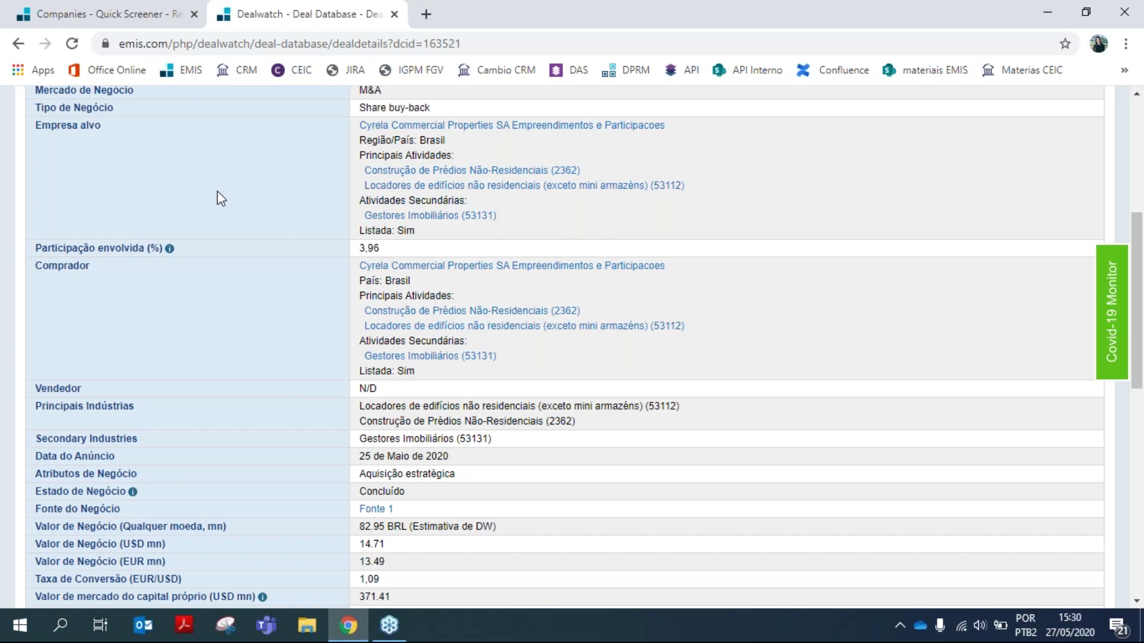
scroll(212, 205, up, 1)
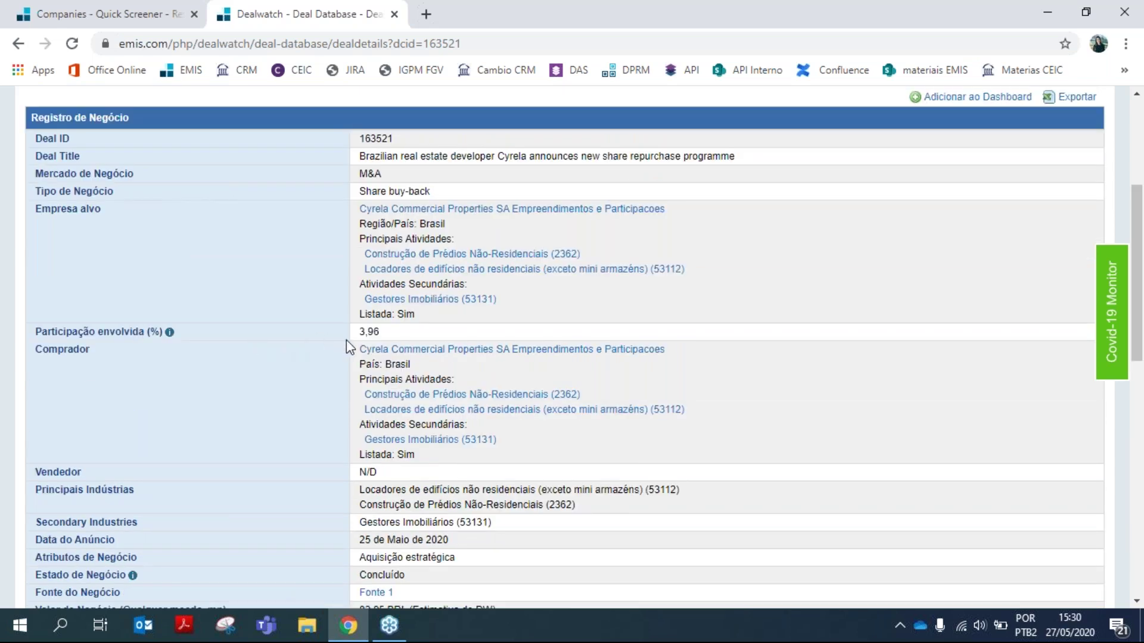
scroll(325, 366, down, 1)
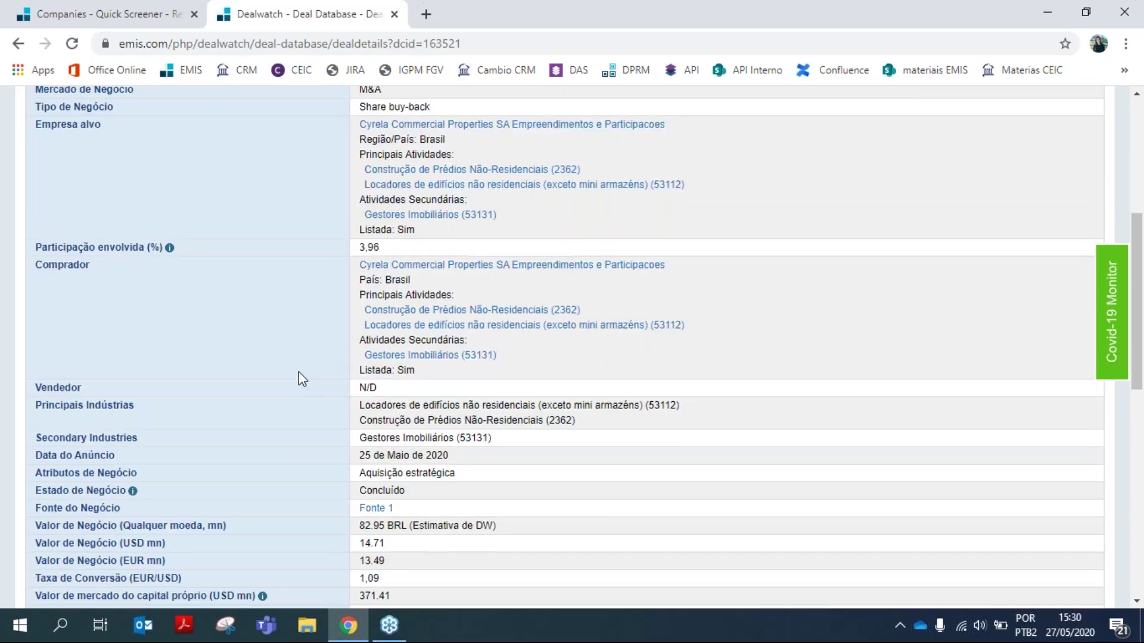
scroll(300, 368, down, 3)
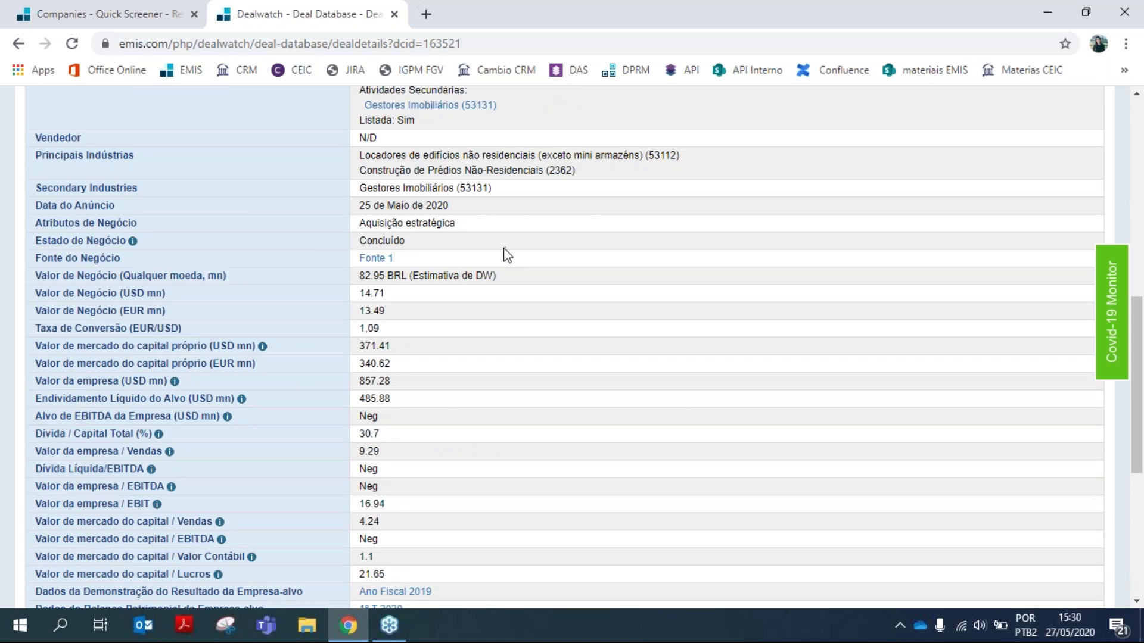
scroll(505, 255, down, 3)
scroll(523, 303, down, 1)
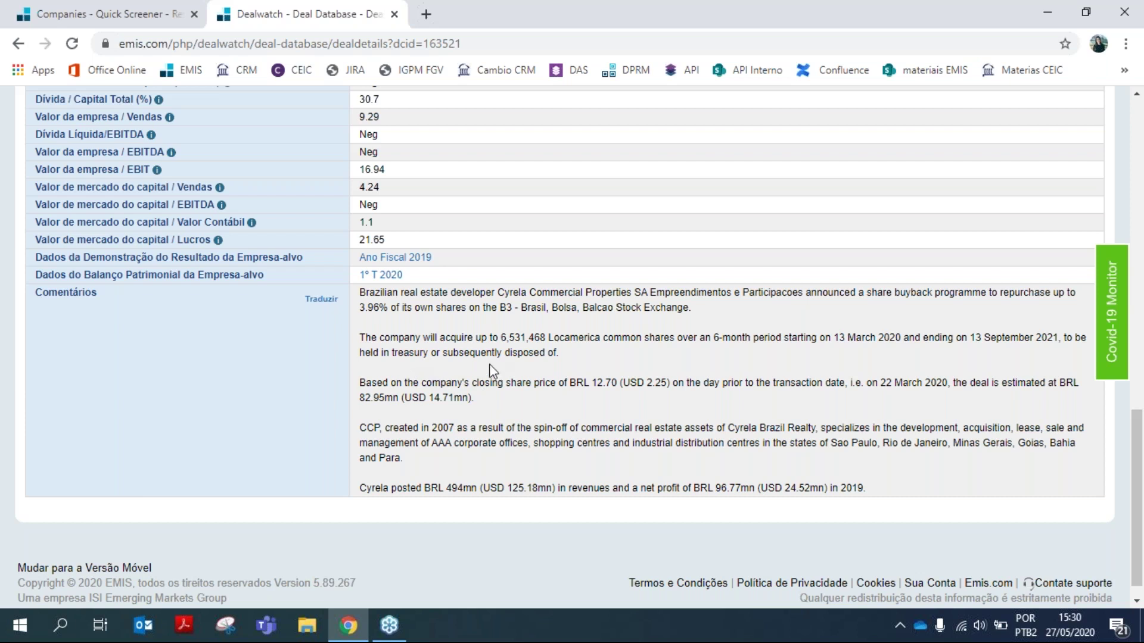
Open the deal's source document Fonte 1 as a PDF, view its first page and close it
scroll(547, 393, up, 3)
scroll(547, 393, up, 6)
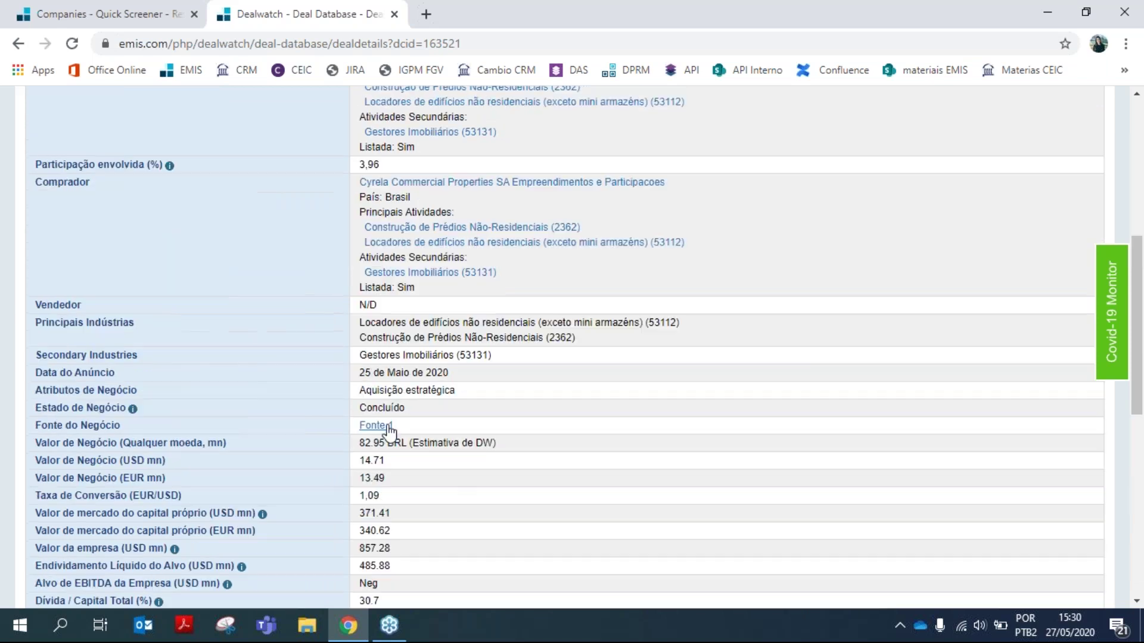
click(386, 430)
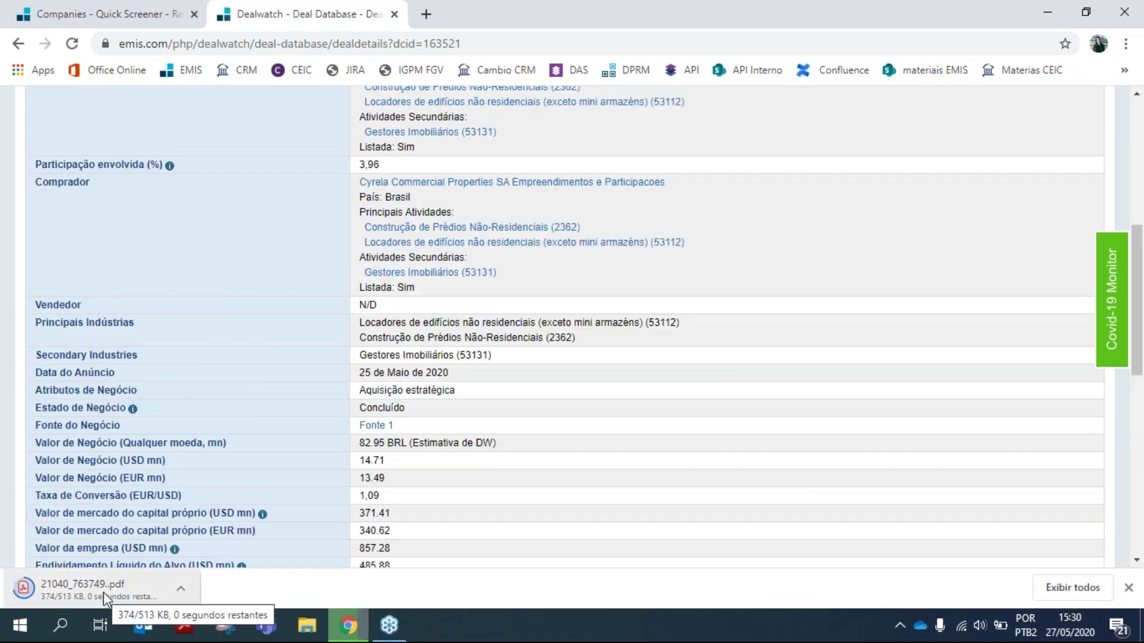
click(105, 591)
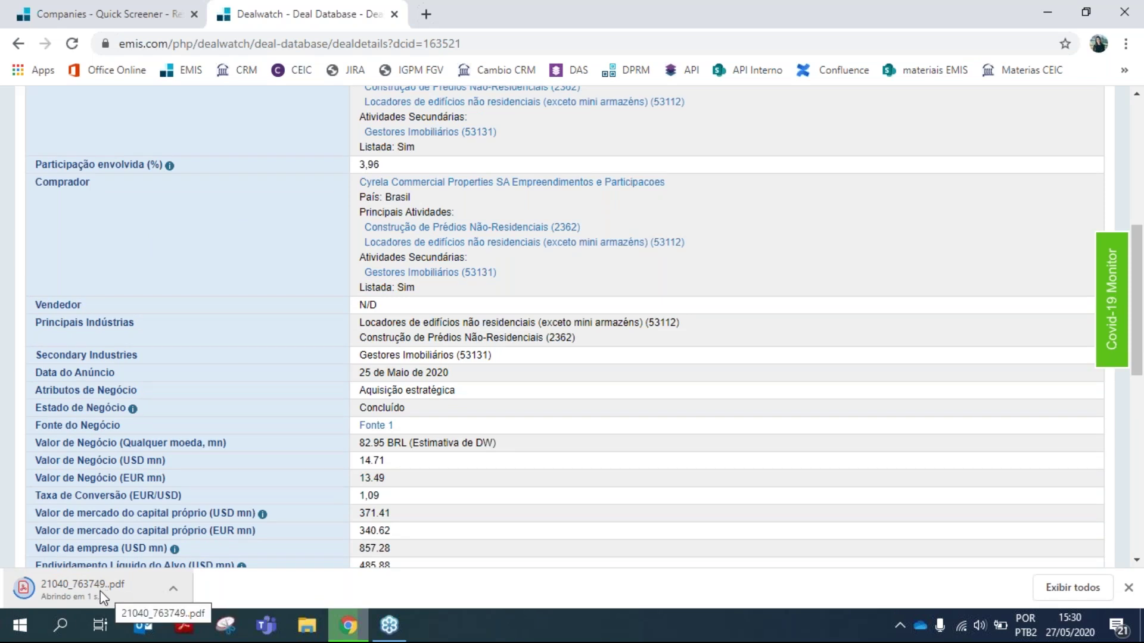
scroll(98, 594, up, 1)
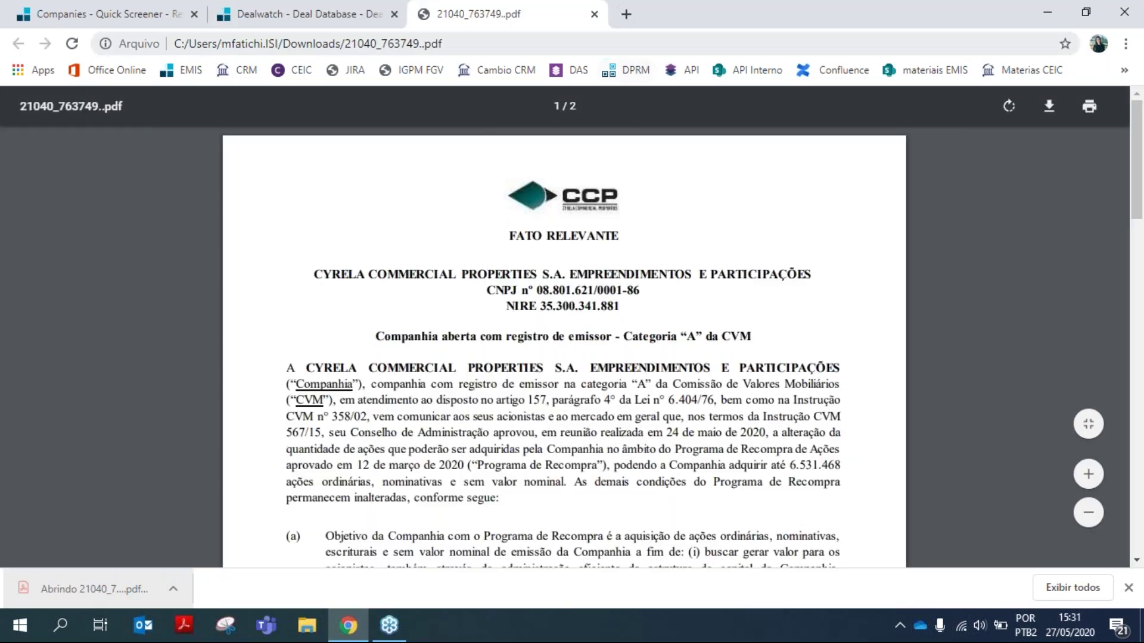
click(594, 13)
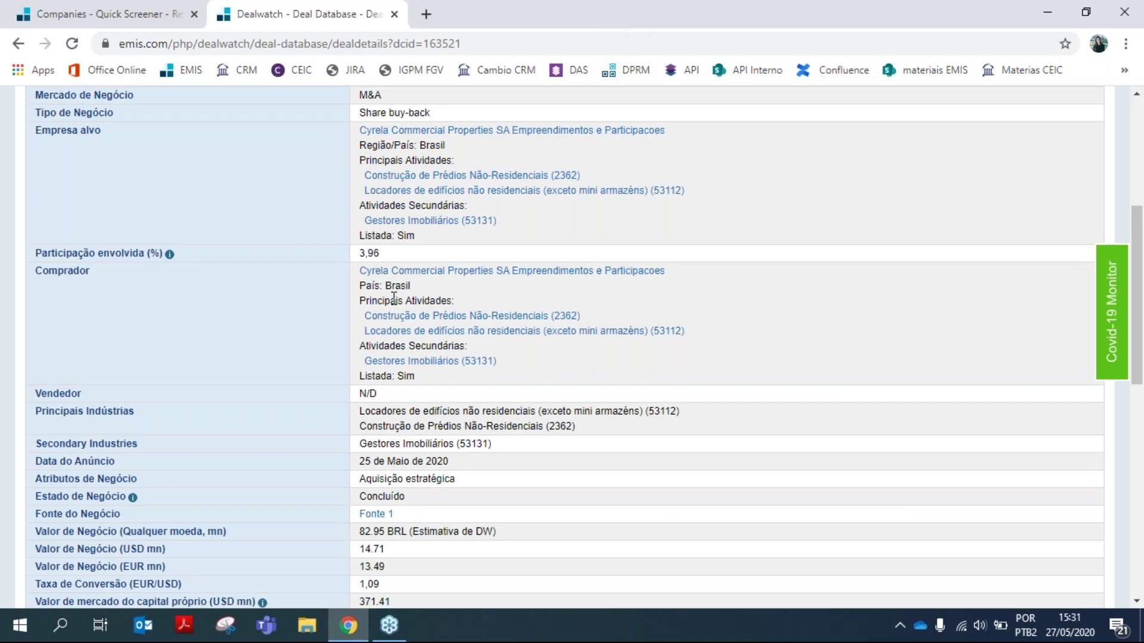
Return from the deal record to the M&A deal database results and review the search criteria and export options
scroll(393, 298, up, 5)
click(19, 45)
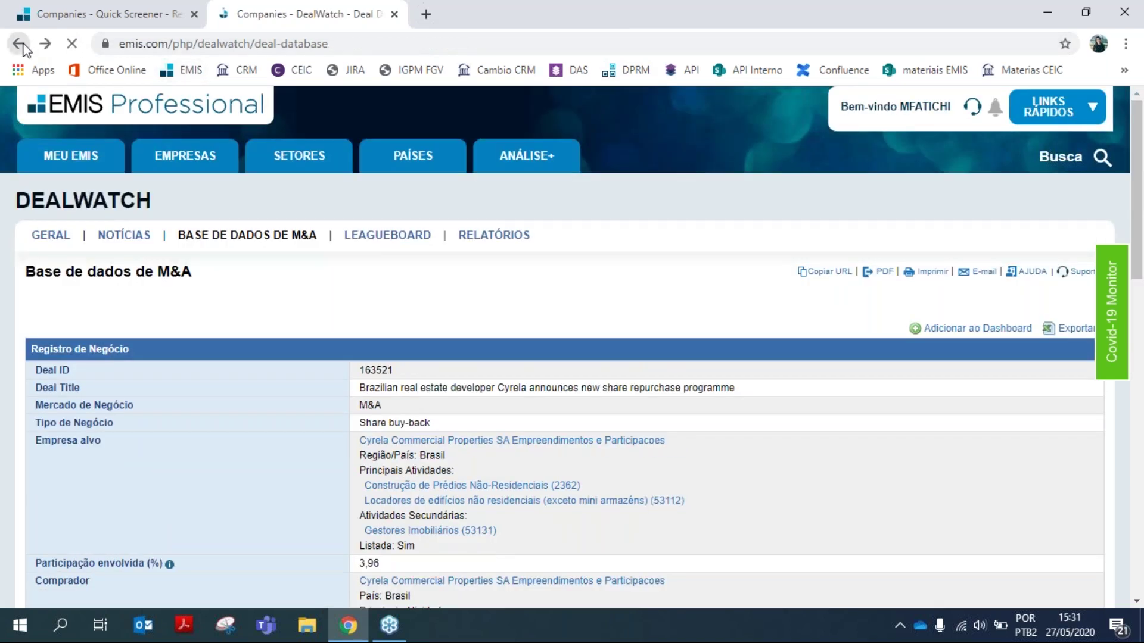
scroll(655, 316, up, 5)
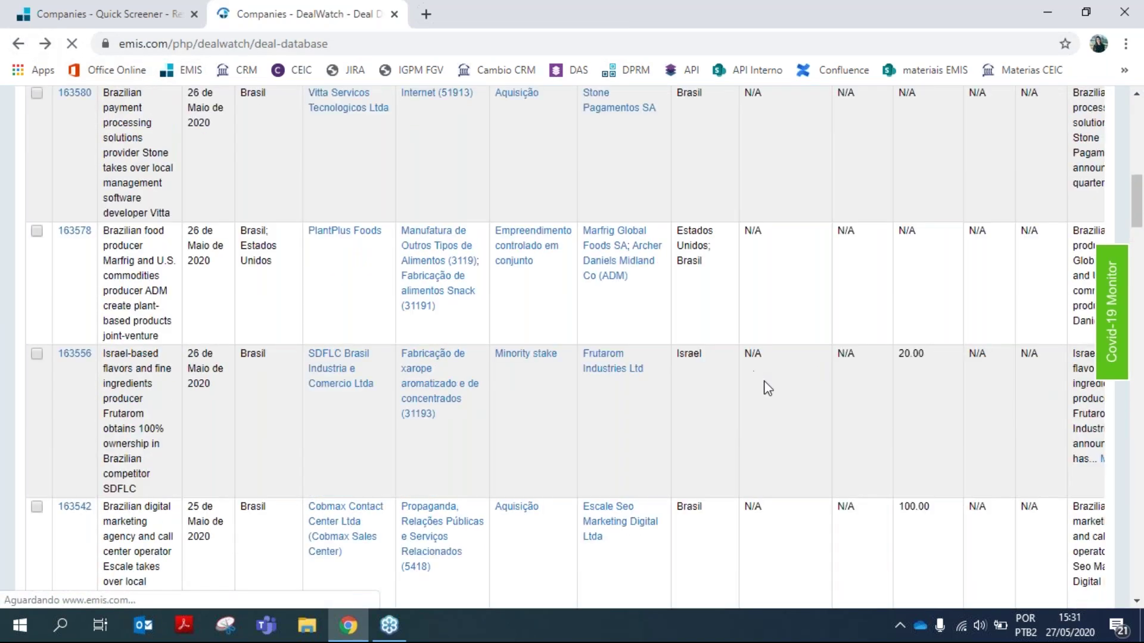
scroll(833, 411, up, 7)
scroll(889, 431, down, 1)
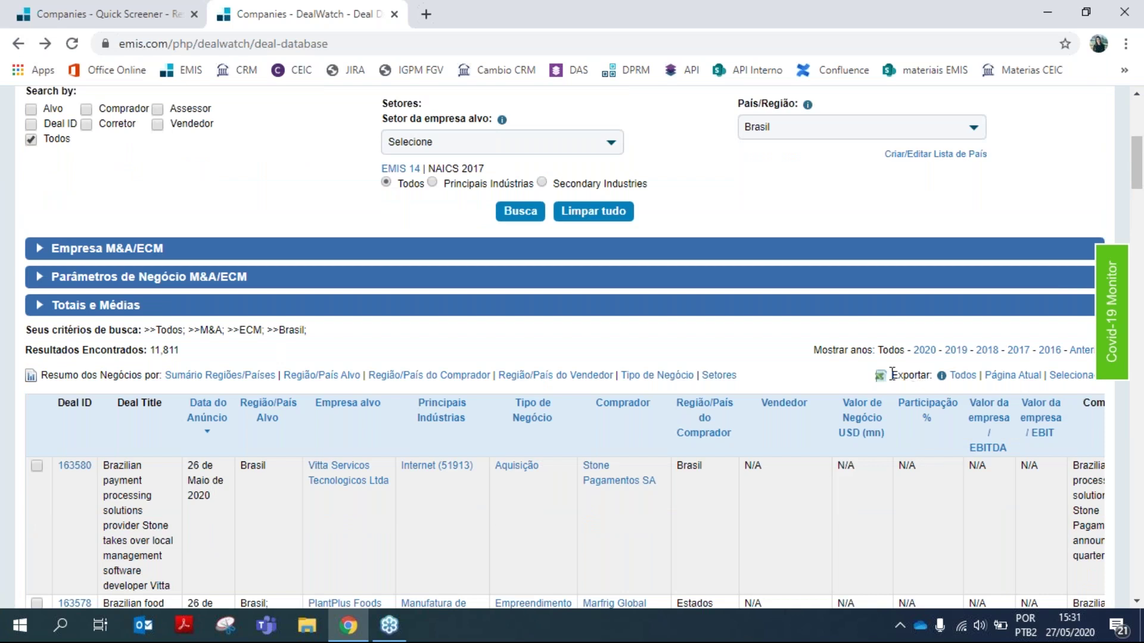
scroll(908, 381, up, 6)
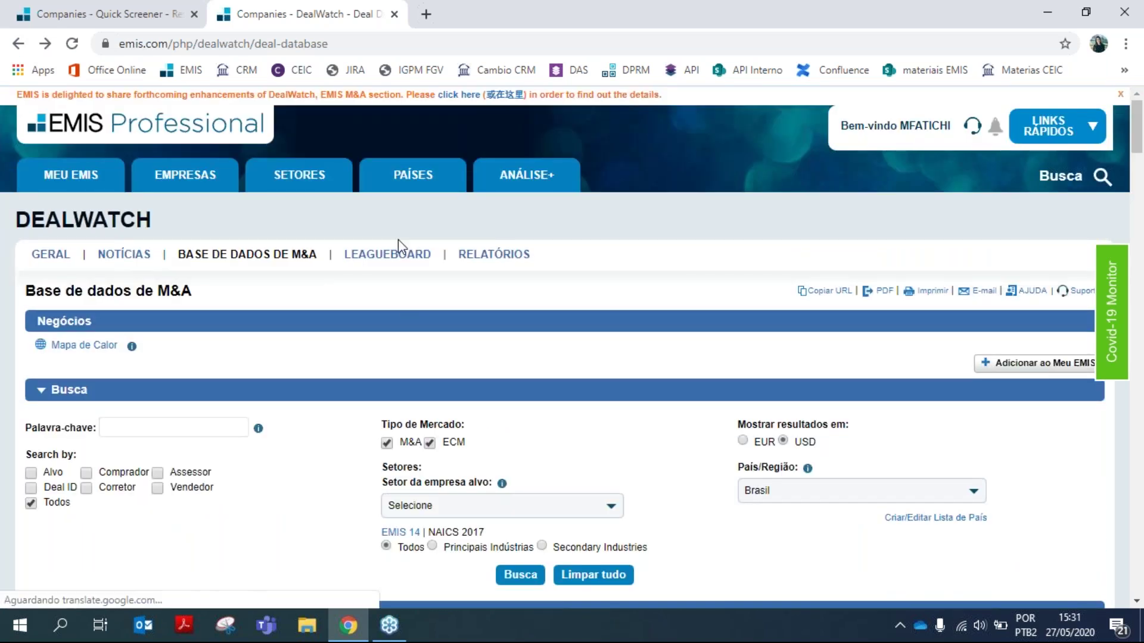
Open the LeagueBoard and examine the financial and legal adviser rankings, the personalization filters and the 12-month update note
click(414, 256)
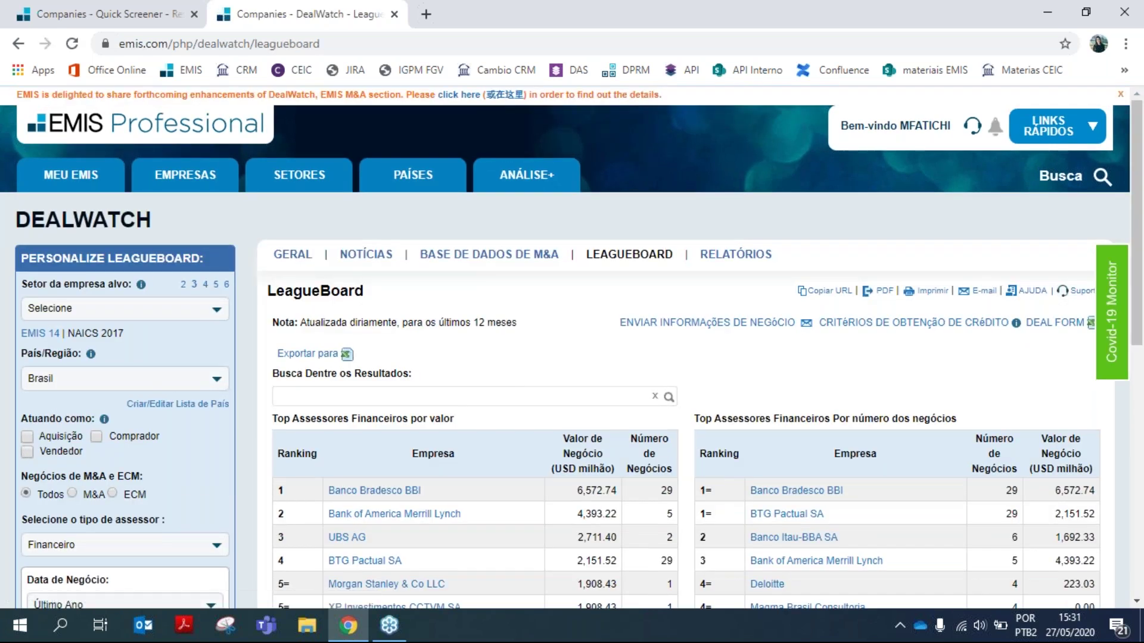
scroll(513, 359, down, 1)
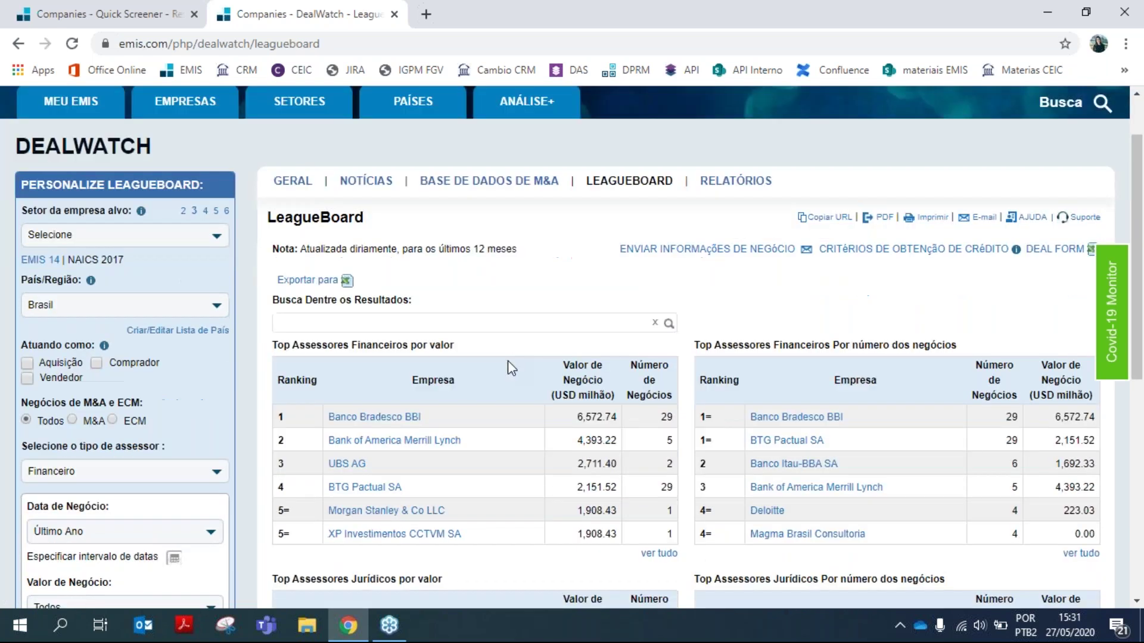
scroll(507, 360, down, 3)
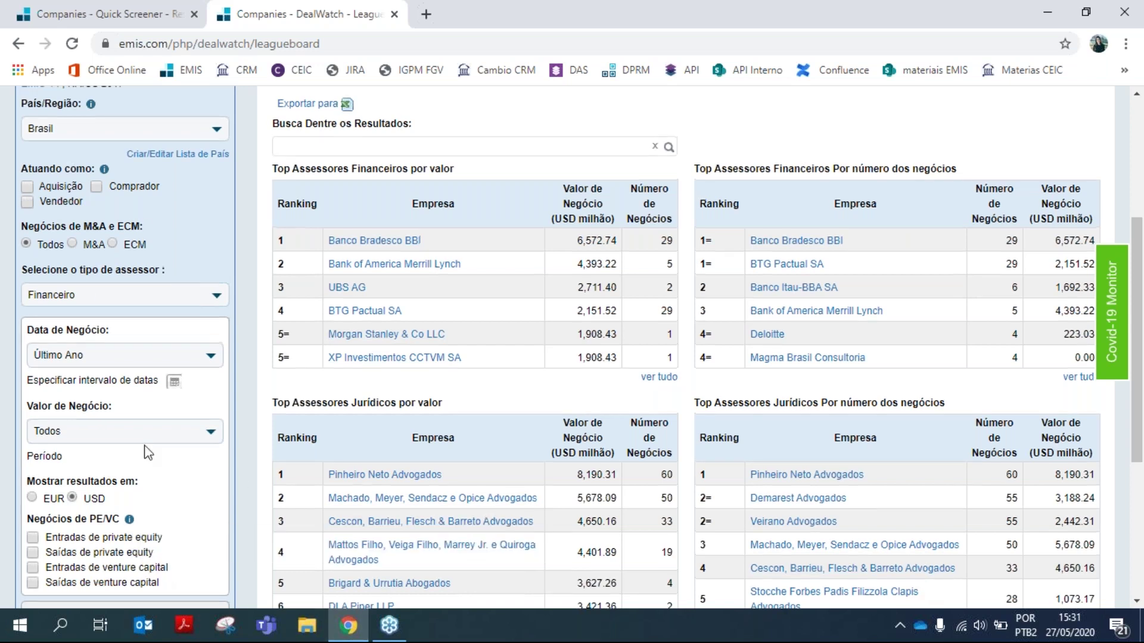
scroll(148, 453, up, 3)
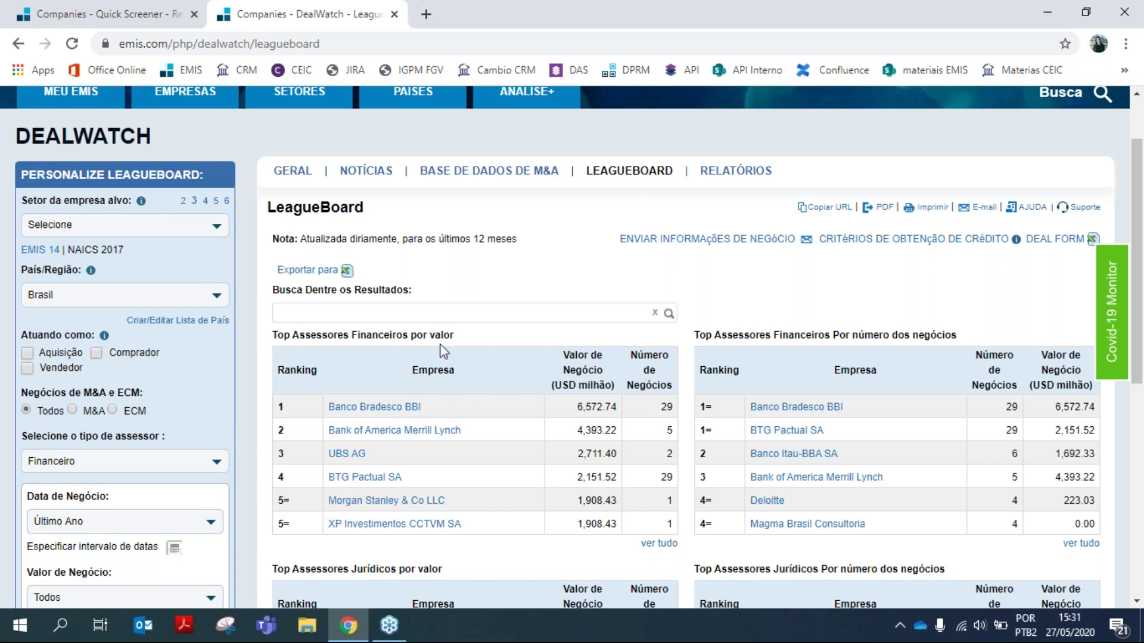
drag(460, 239, 563, 249)
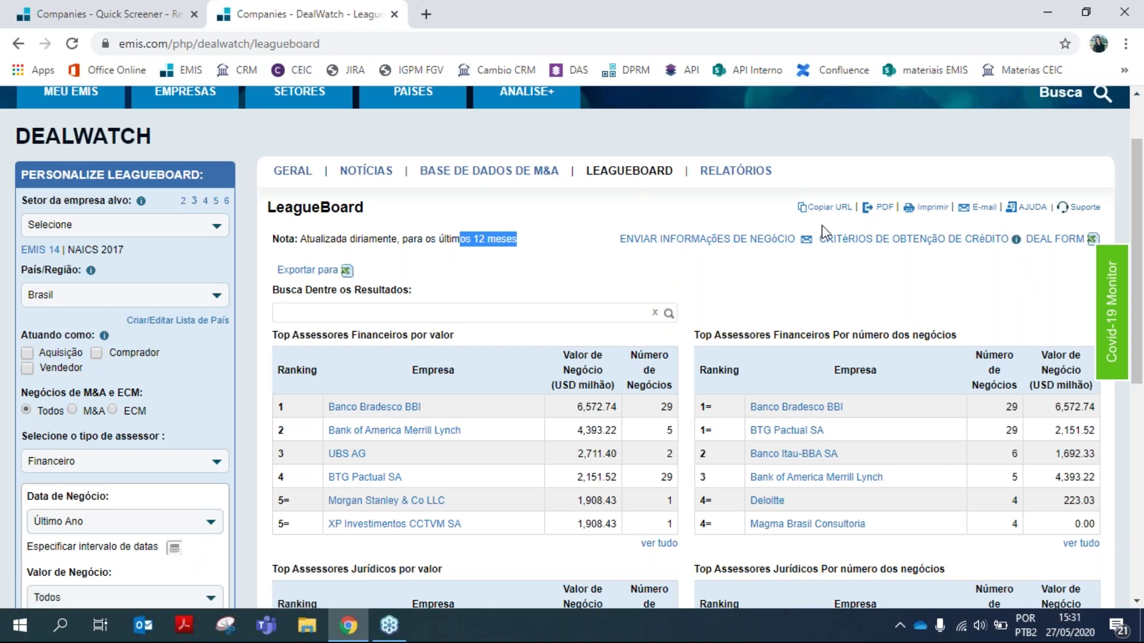
Open the DealWatch reports section and look through the latest M&A reports for Brazil and their filters
click(740, 172)
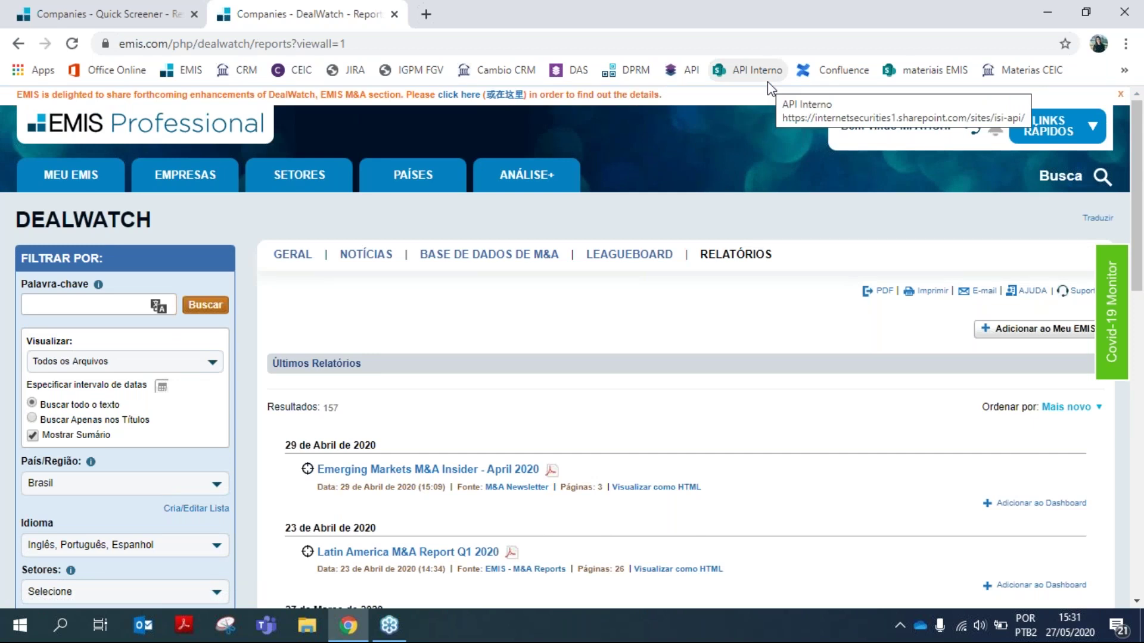
scroll(740, 237, down, 4)
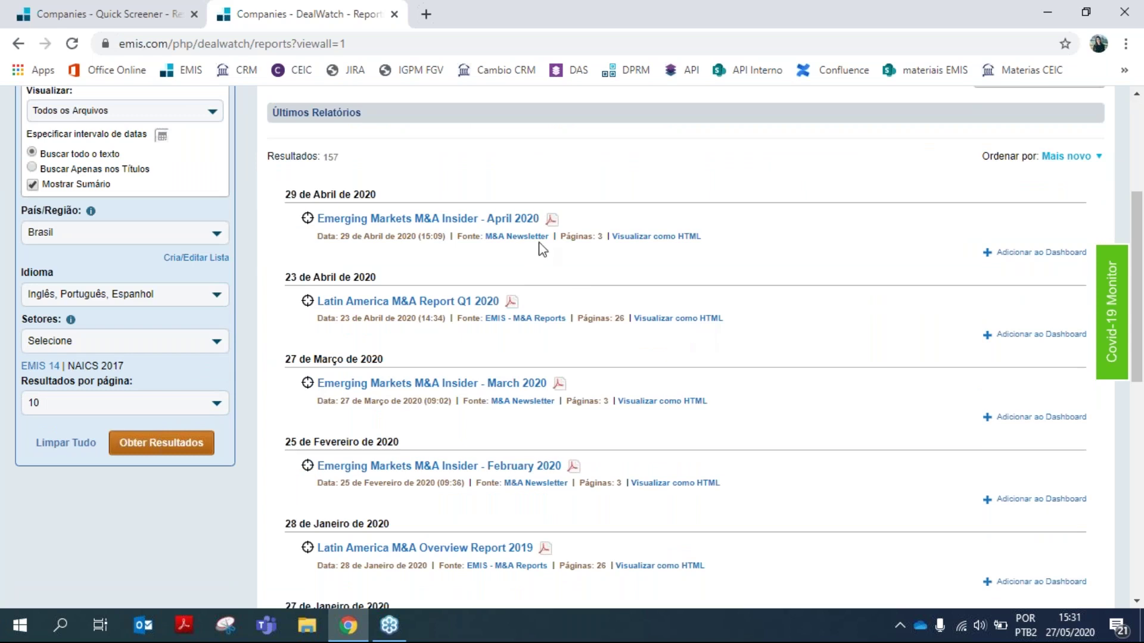
scroll(578, 277, down, 1)
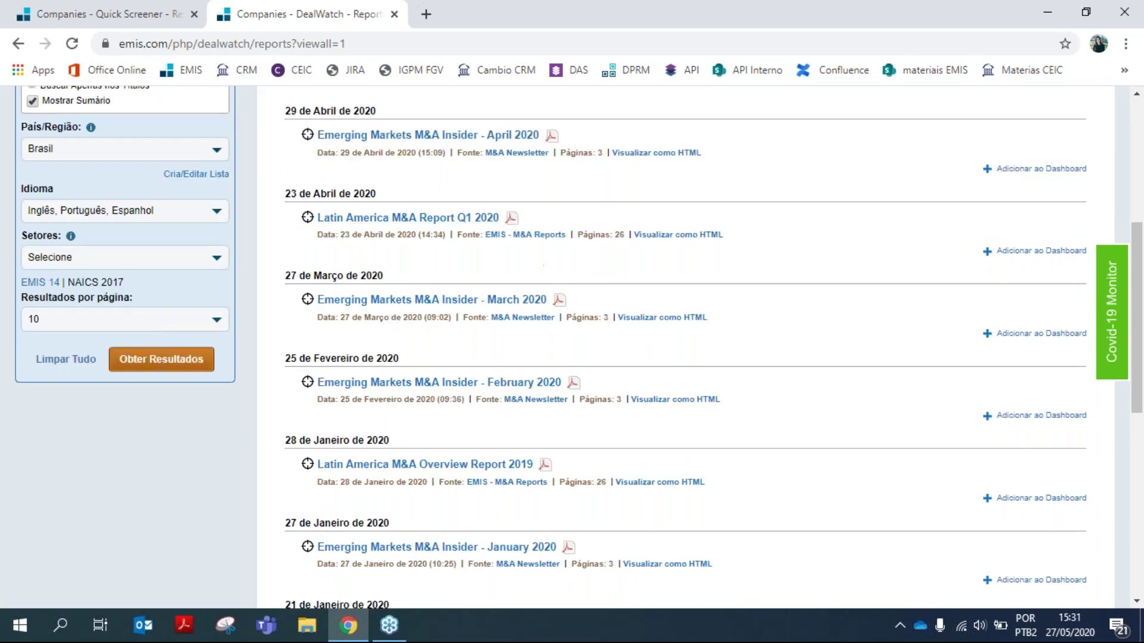
scroll(582, 235, down, 5)
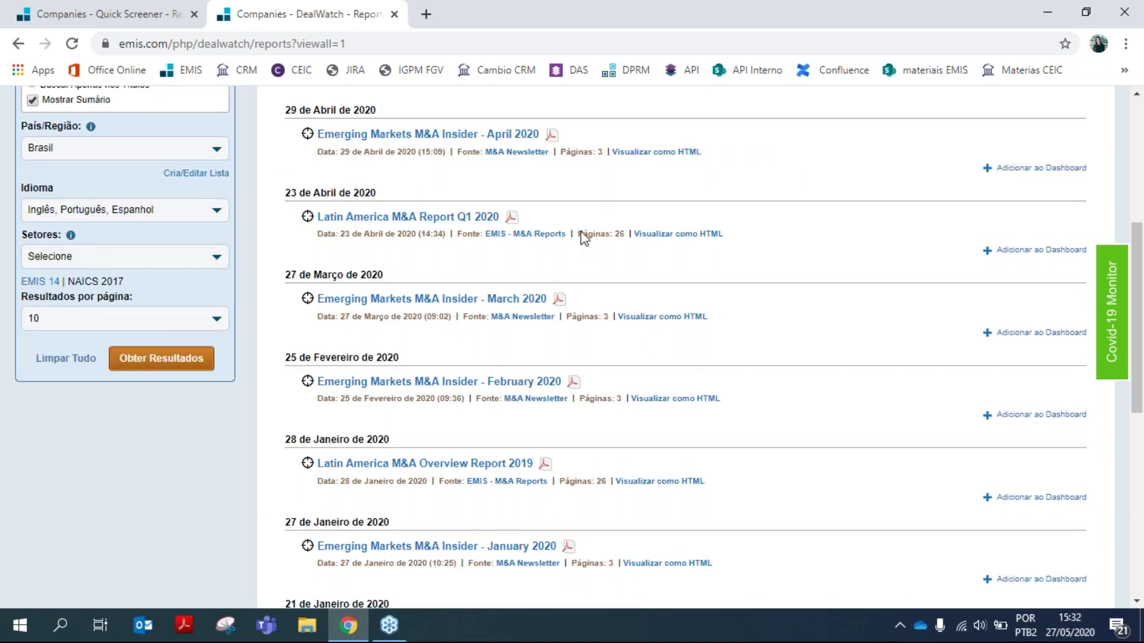
scroll(582, 230, down, 2)
scroll(630, 242, up, 7)
scroll(615, 276, up, 3)
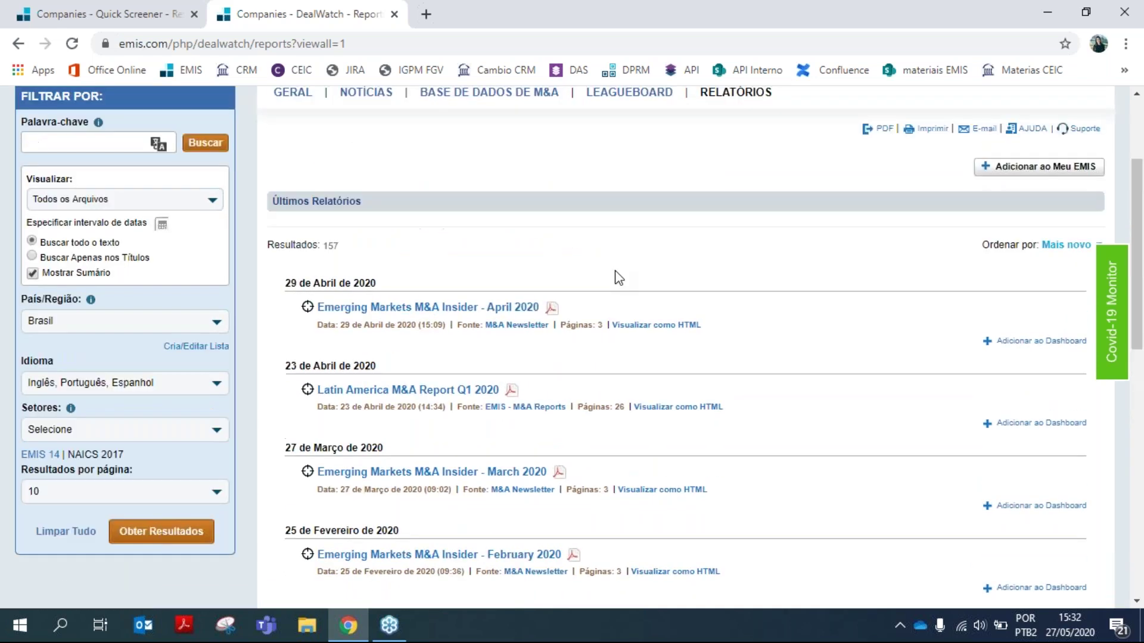
Review the news, reports, data, tools and sources offered under the companies section, including the quick and advanced screeners
scroll(560, 221, up, 1)
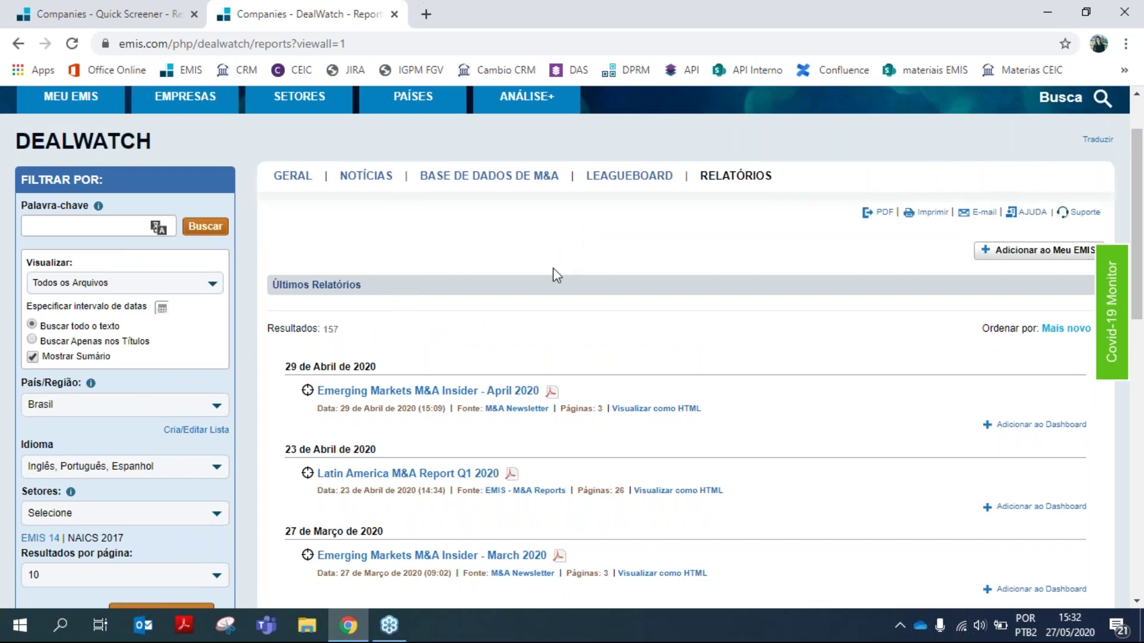
scroll(573, 355, up, 1)
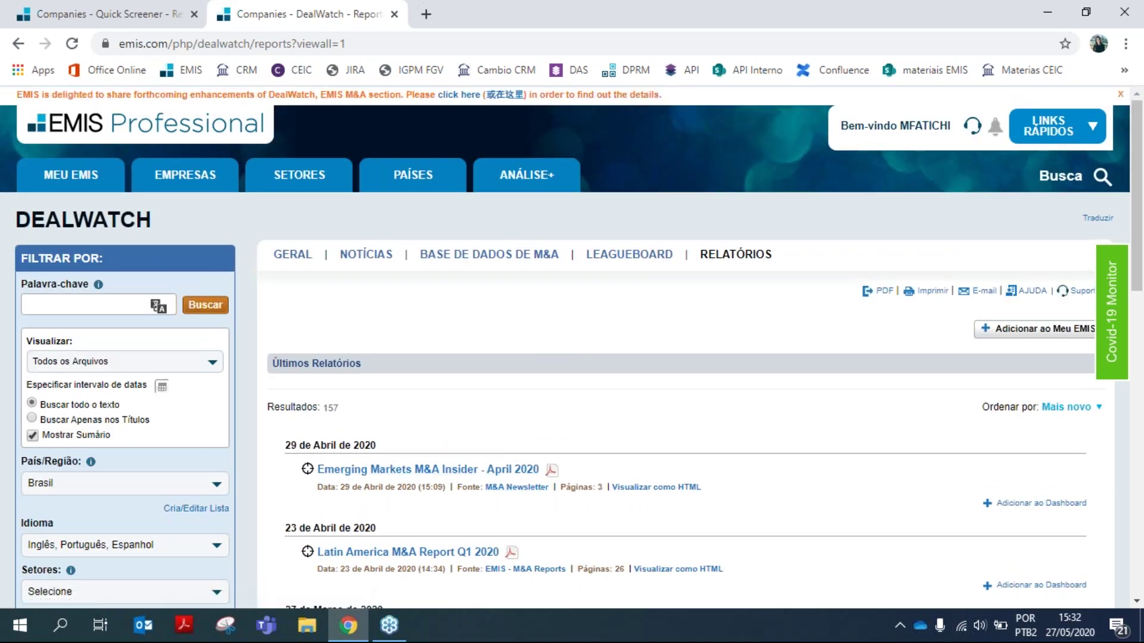
mouse_move(212, 195)
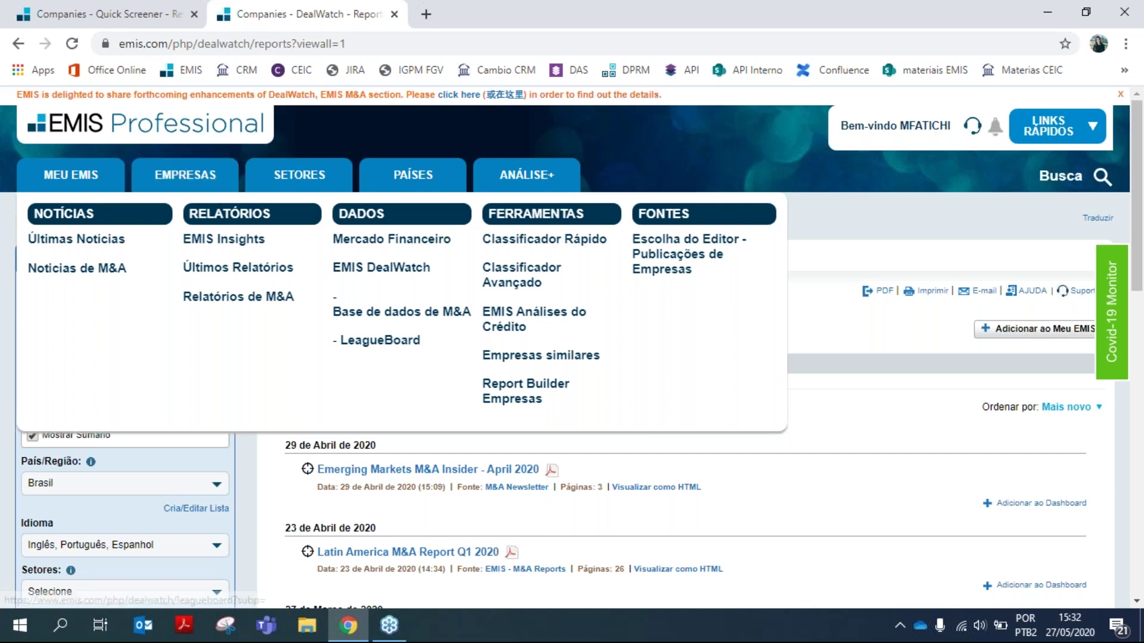
mouse_move(165, 181)
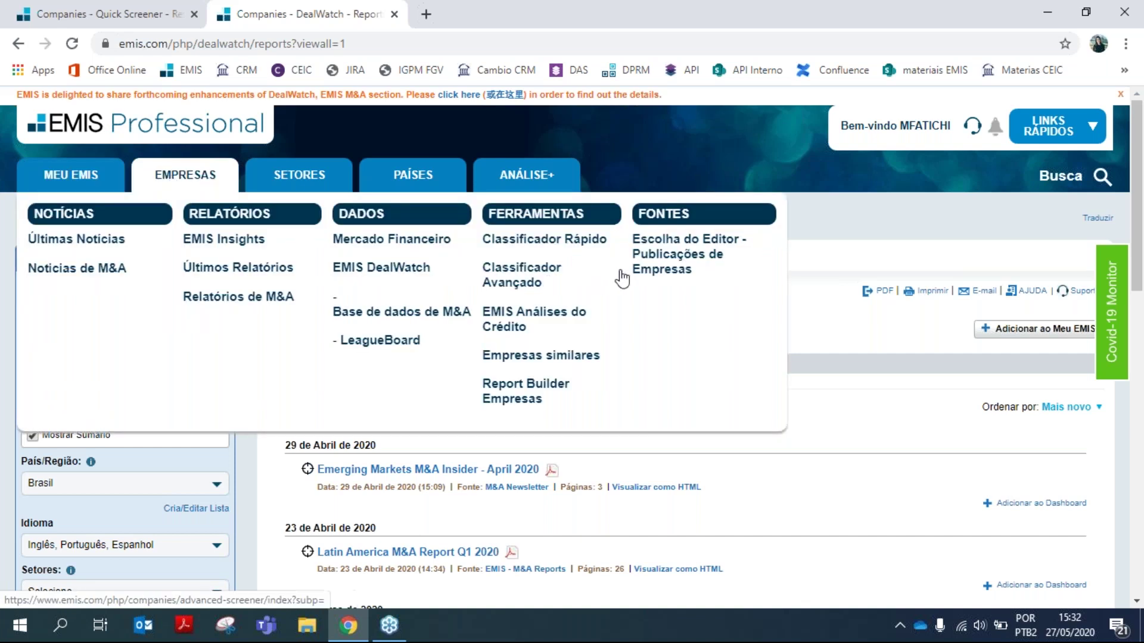
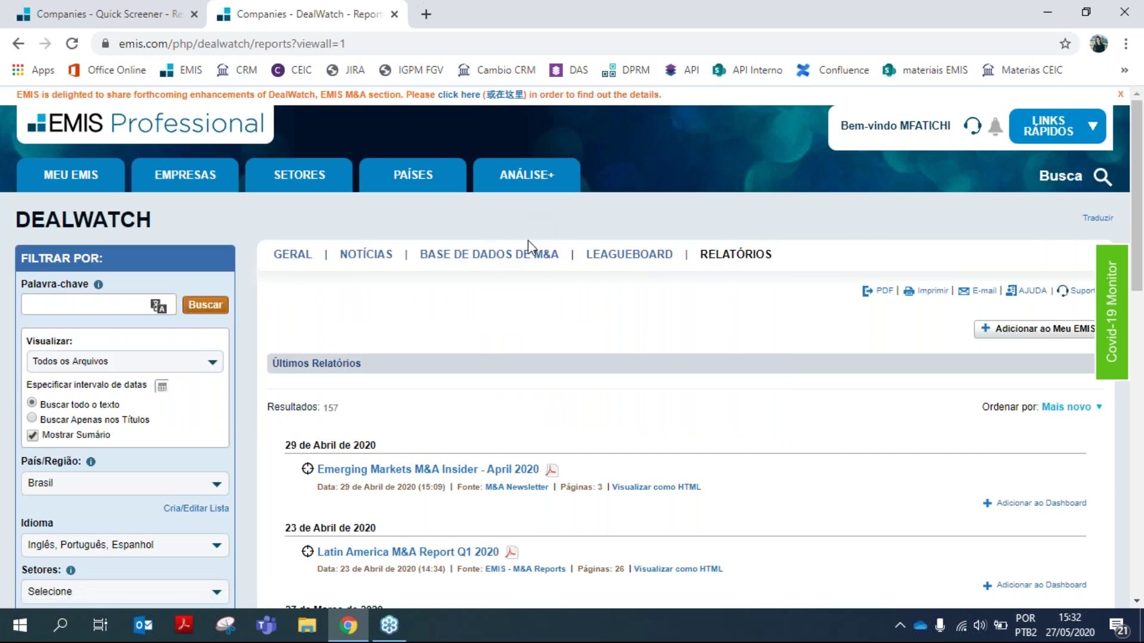
scroll(527, 241, down, 1)
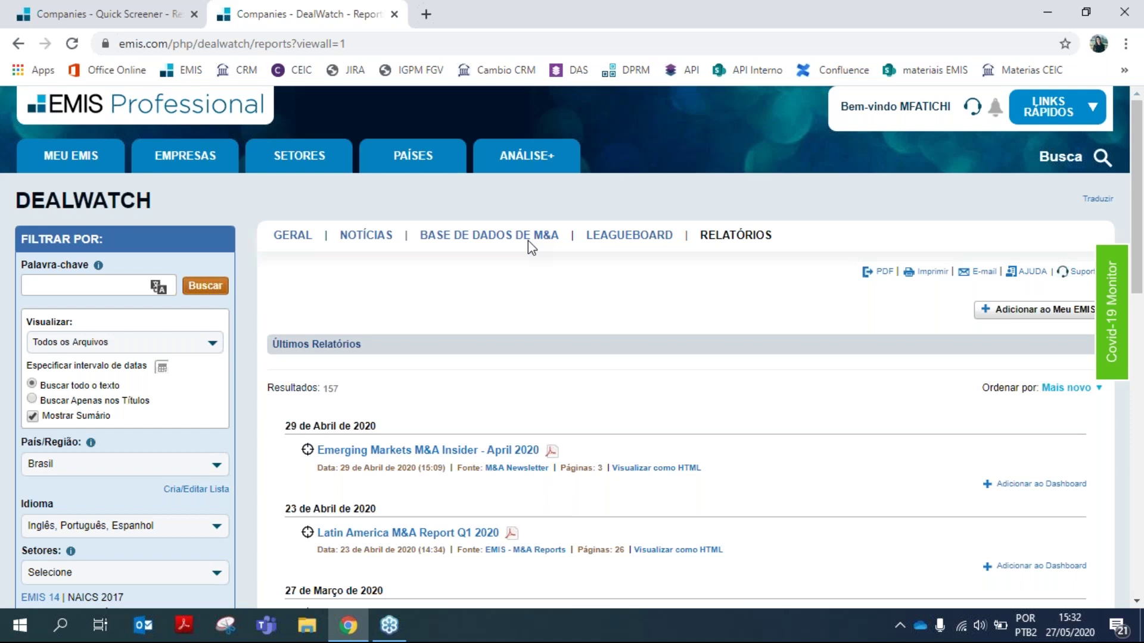
Open the sectors overview, collapse the EMIS industries list and look over the available industry profile classifications
click(316, 162)
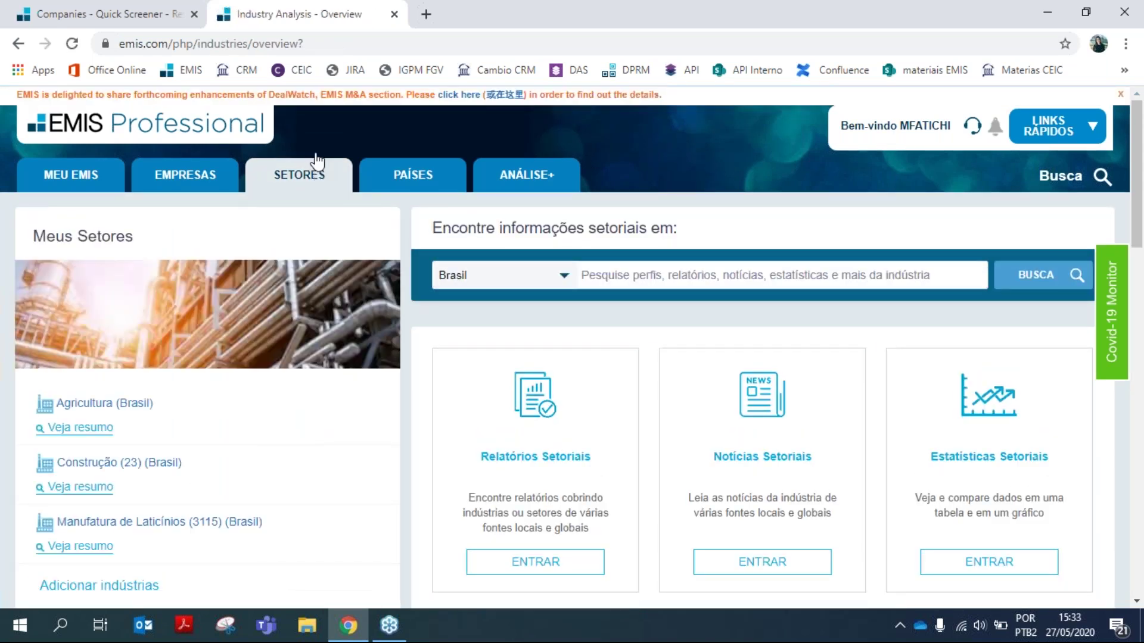
scroll(284, 212, down, 8)
click(40, 229)
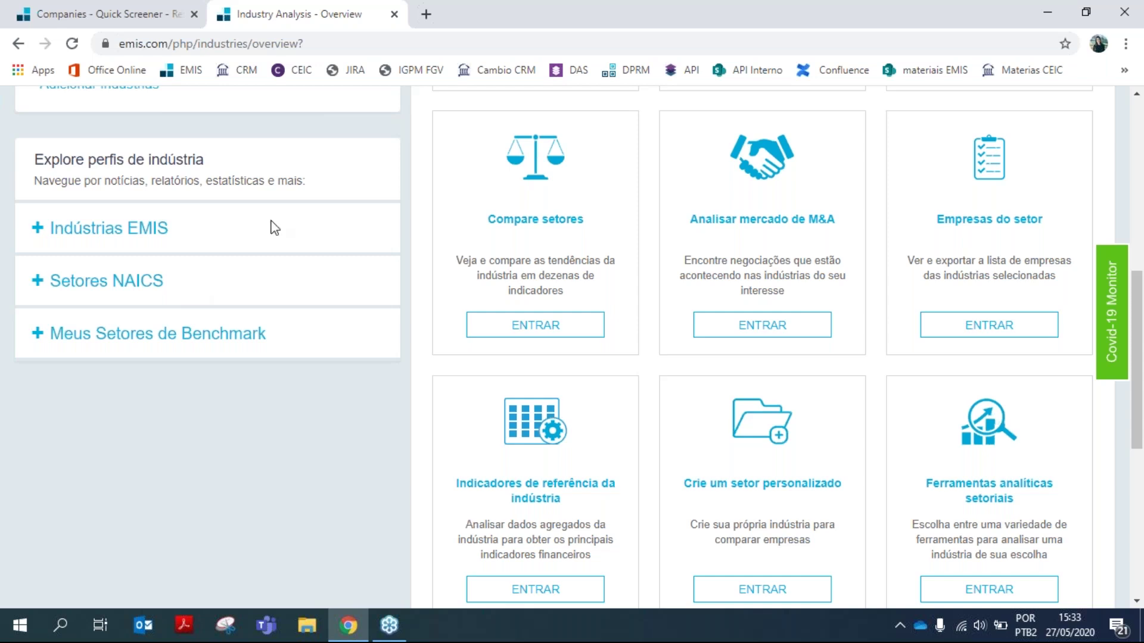
scroll(381, 382, up, 3)
scroll(451, 301, up, 5)
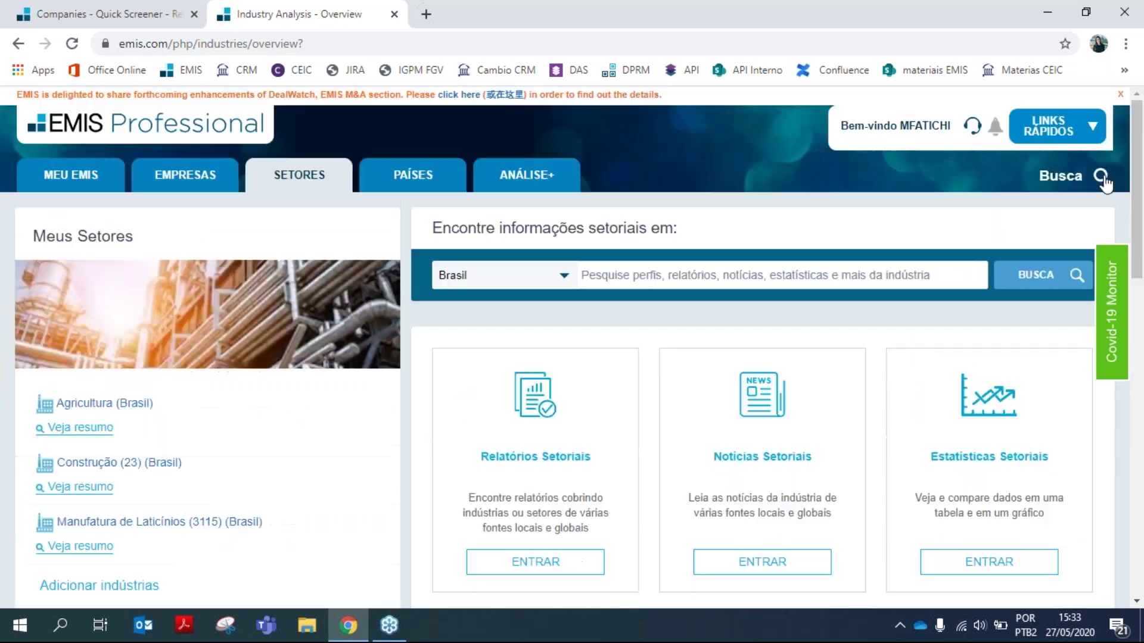
Search the site for "vale" within Brasil and open the company profile of Vale S.A
click(1101, 178)
text(vale)
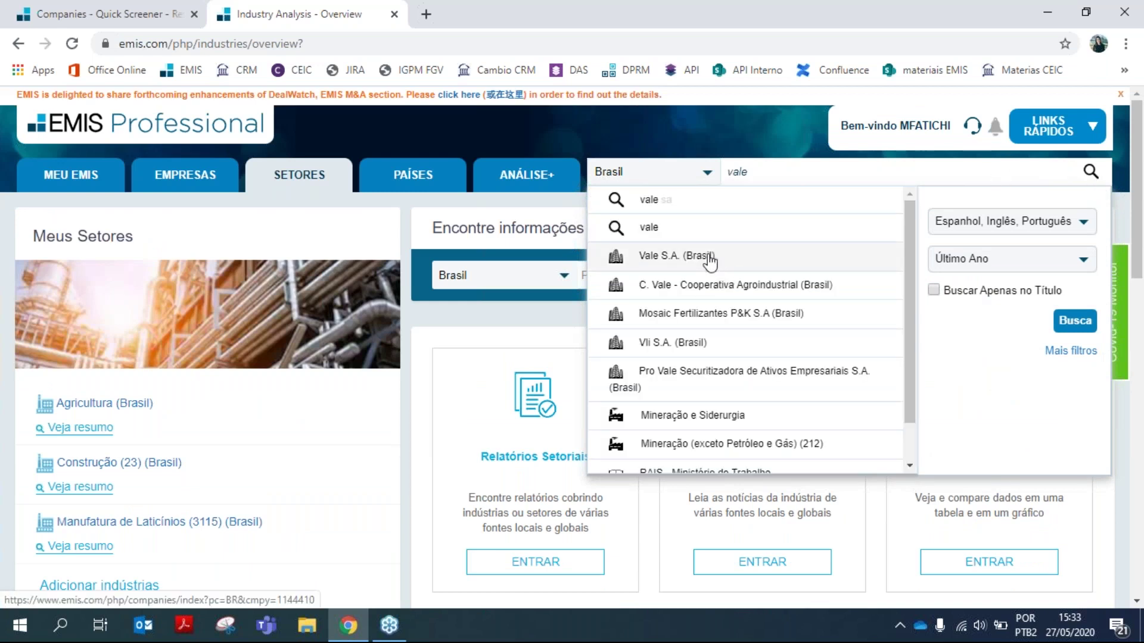
click(704, 257)
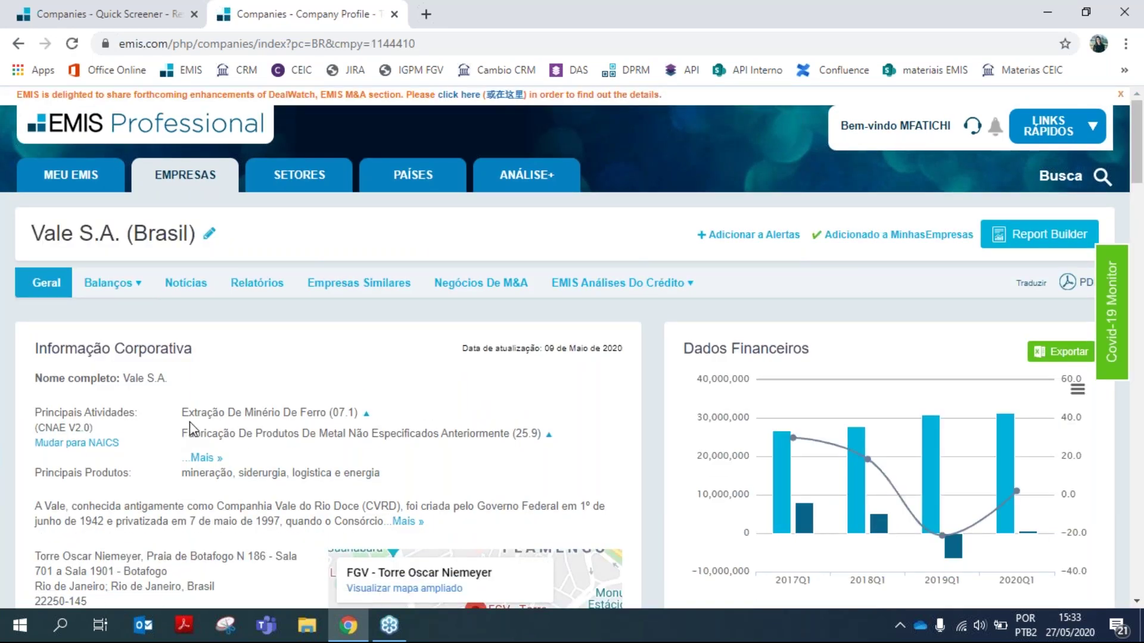
Examine Vale S.A.'s main activities under CNAE V2.0 and switch their classification to NAICS
scroll(189, 422, down, 2)
drag(179, 356, 539, 362)
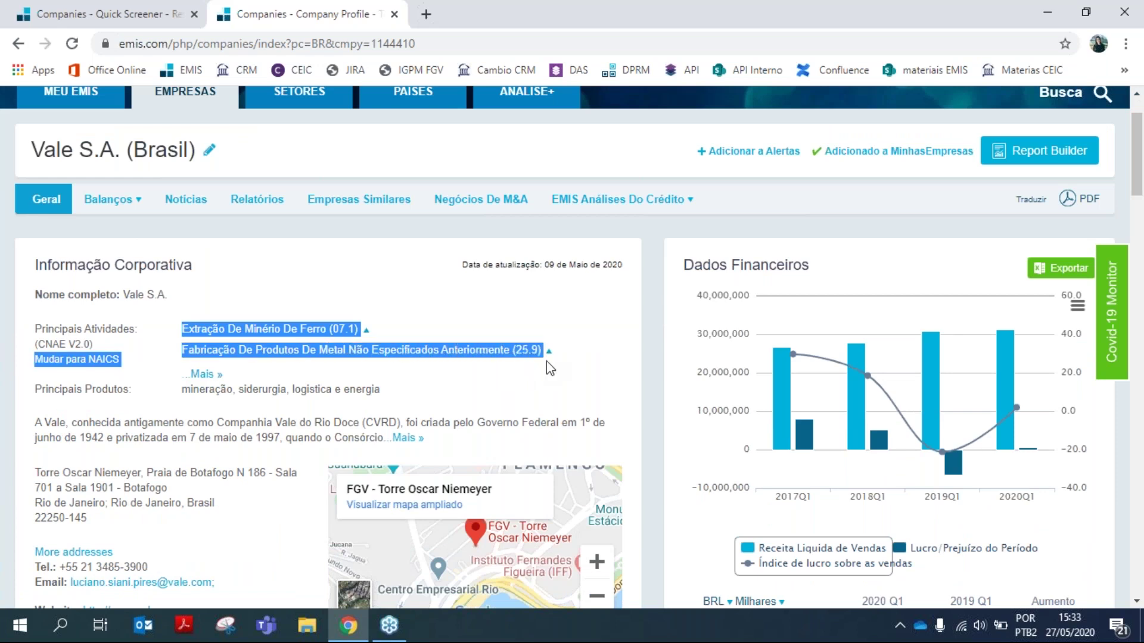
click(456, 341)
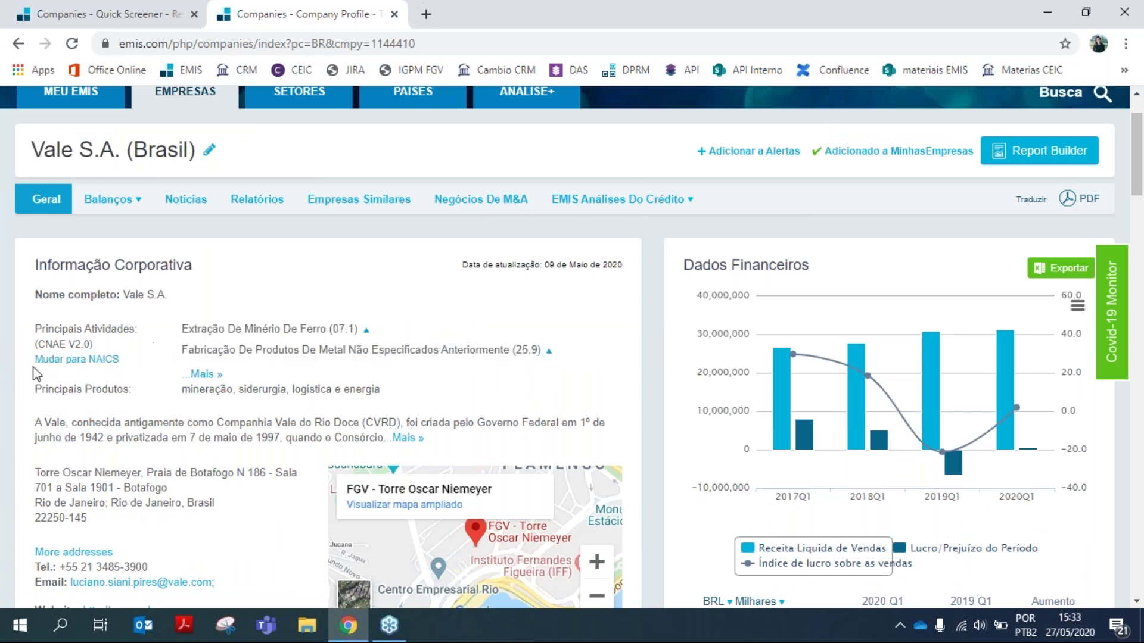
click(102, 360)
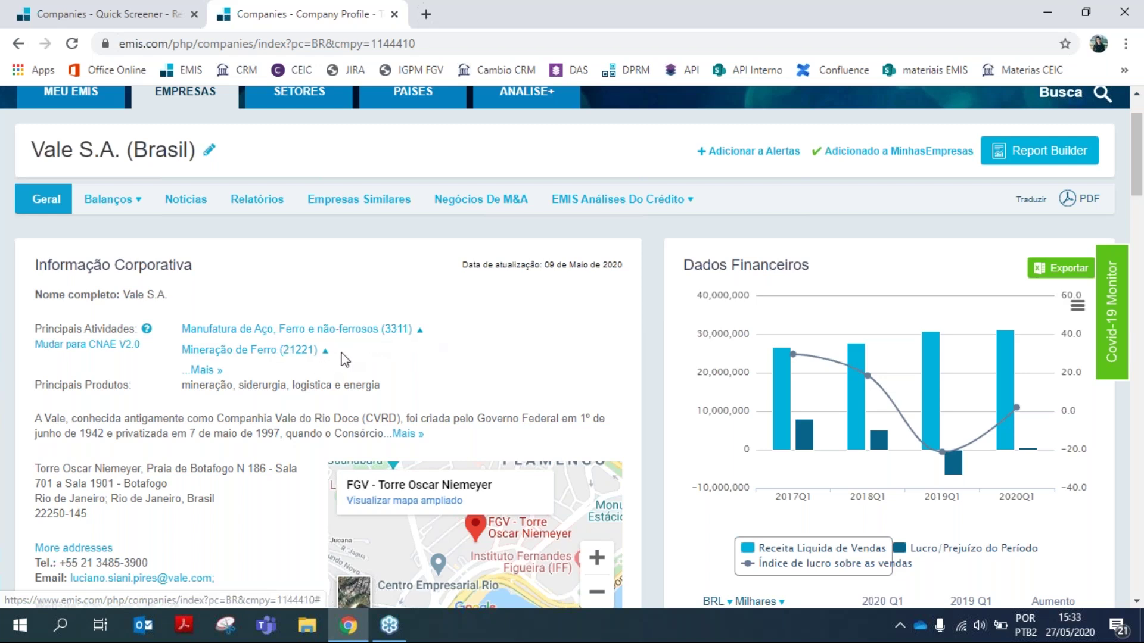
Return to the sectors overview and look through the EMIS industries list down to Mineração e Siderurgia
scroll(329, 286, up, 2)
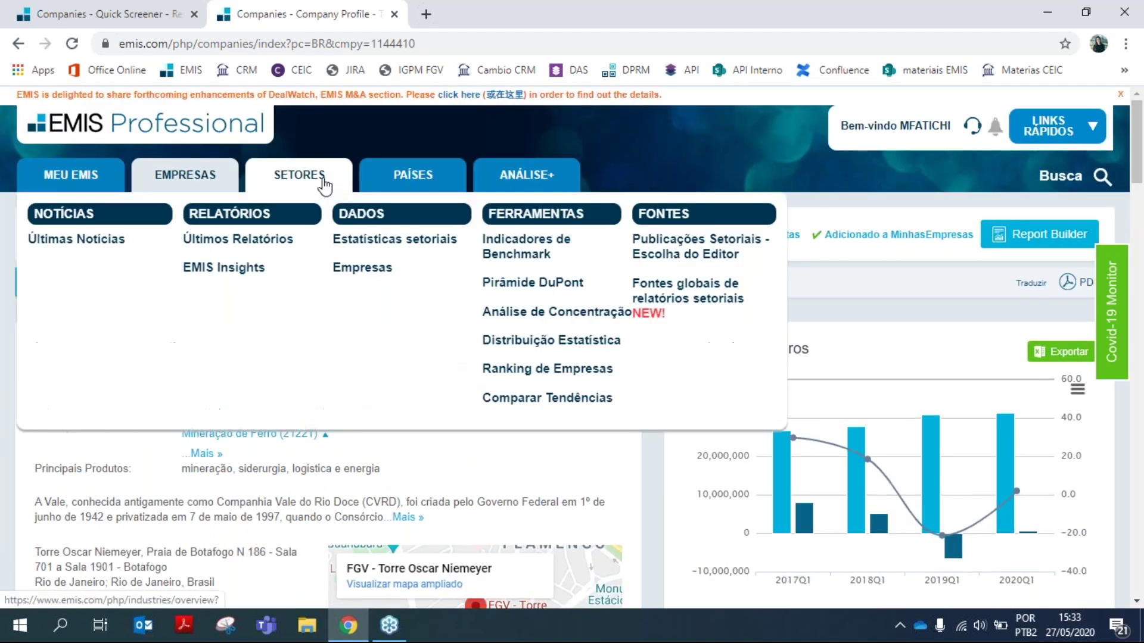
click(322, 186)
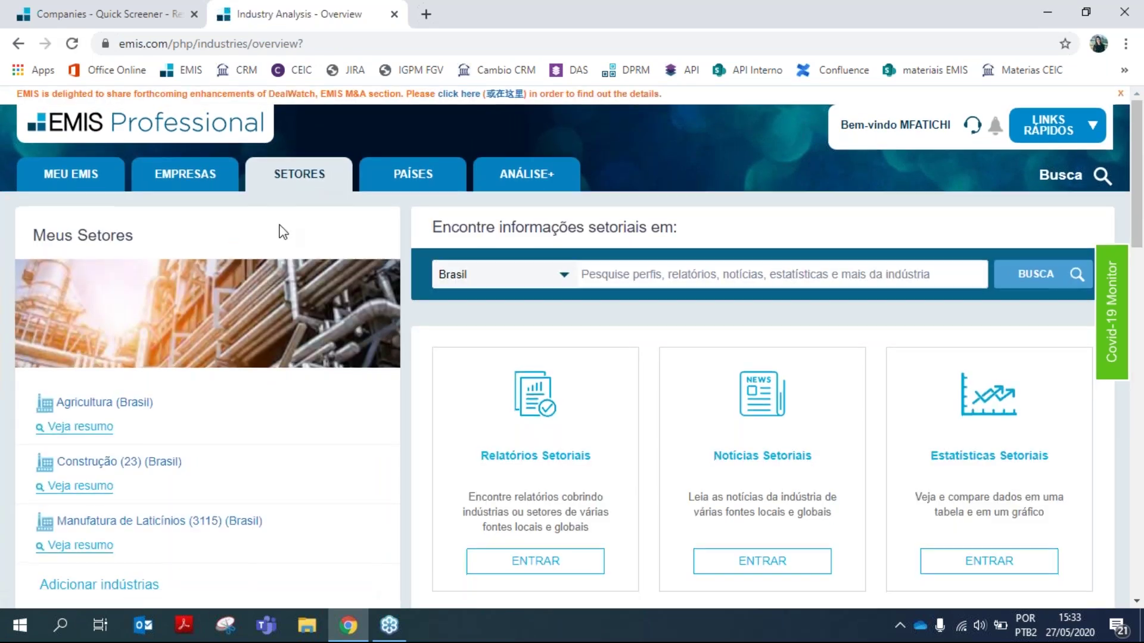
scroll(280, 230, down, 4)
scroll(89, 249, down, 4)
scroll(163, 245, down, 6)
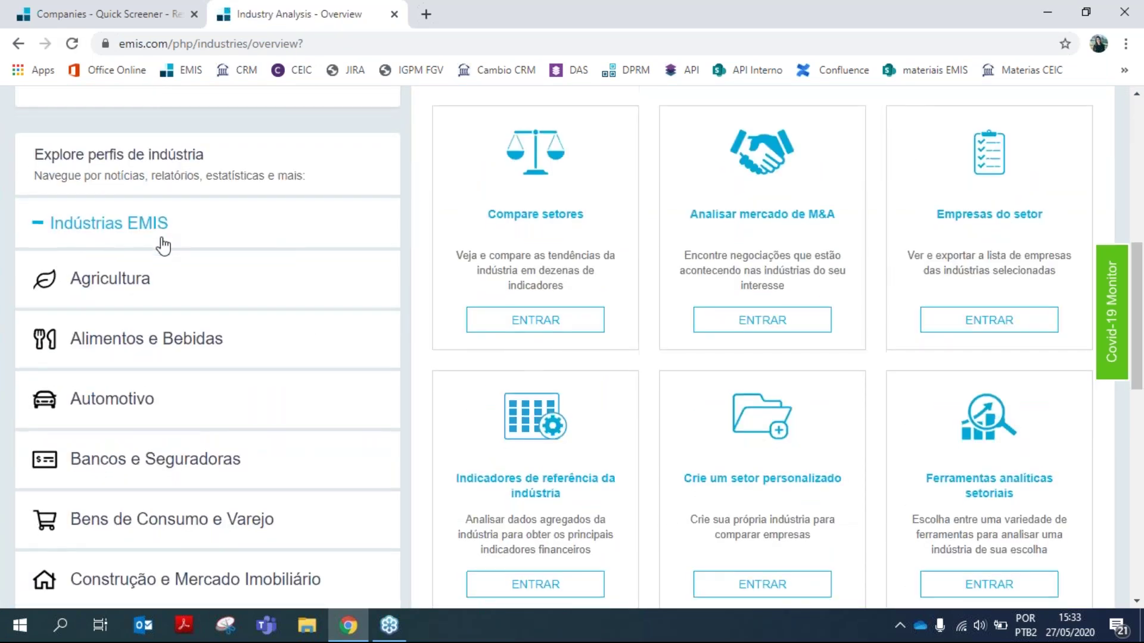
scroll(274, 312, down, 7)
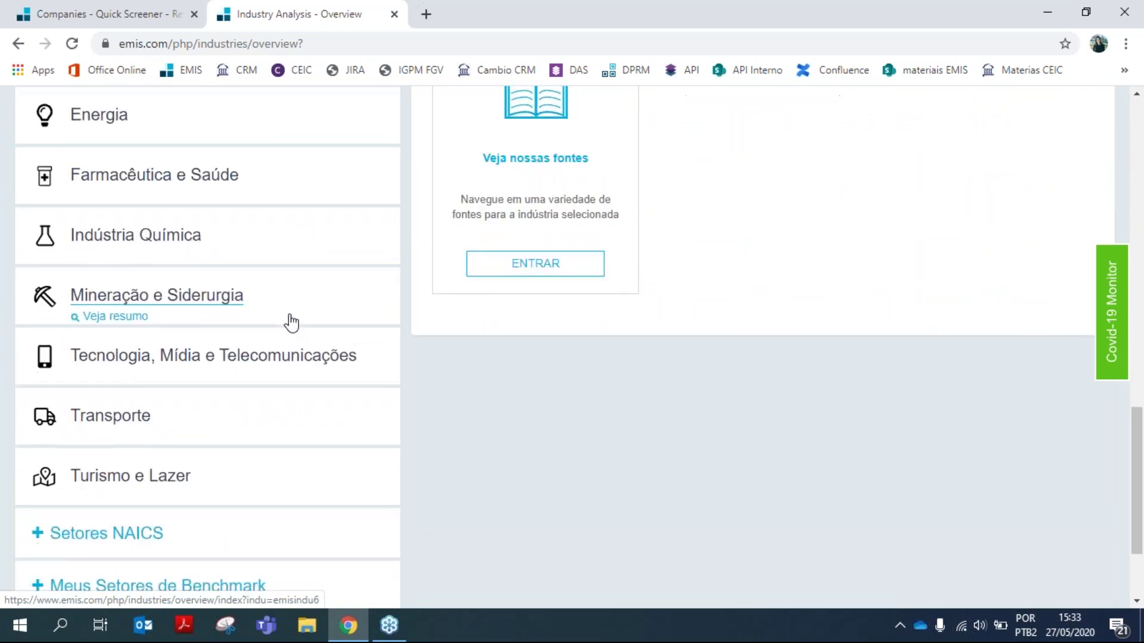
Expand the NAICS sectors and the Mineração (21) subsectors to view them, and reopen the EMIS industries list
click(41, 401)
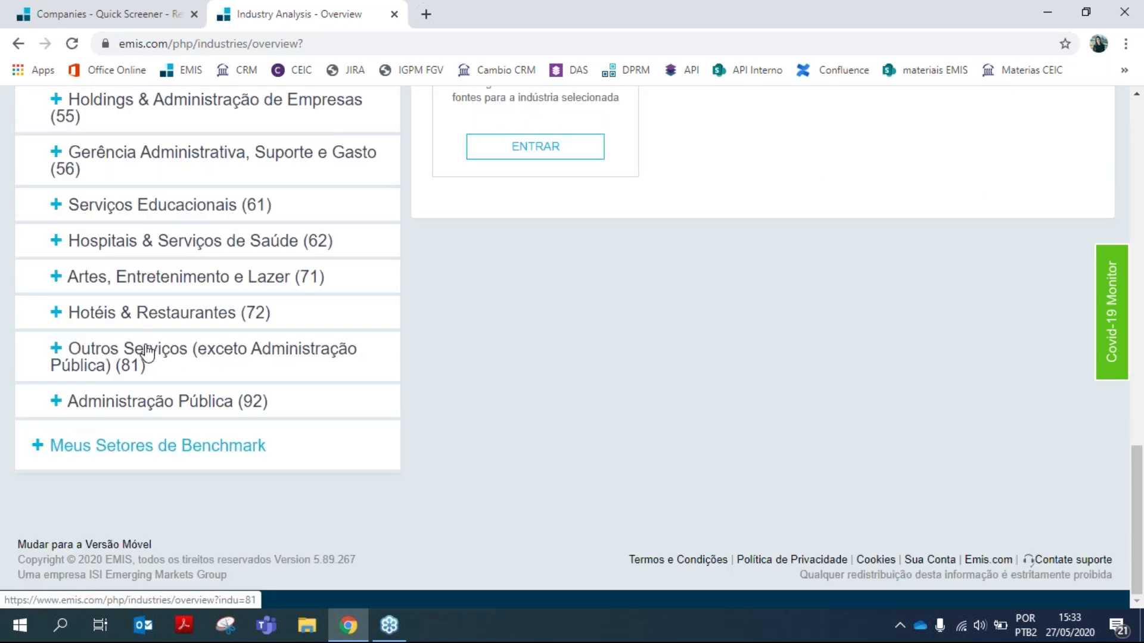
scroll(115, 332, up, 6)
scroll(102, 340, up, 4)
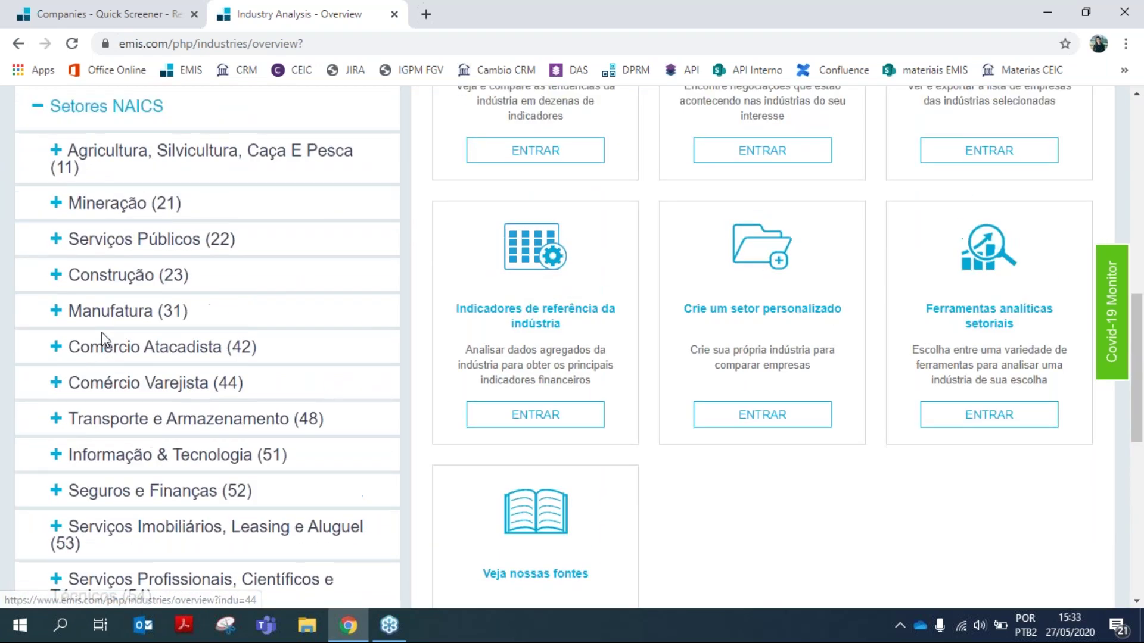
click(58, 263)
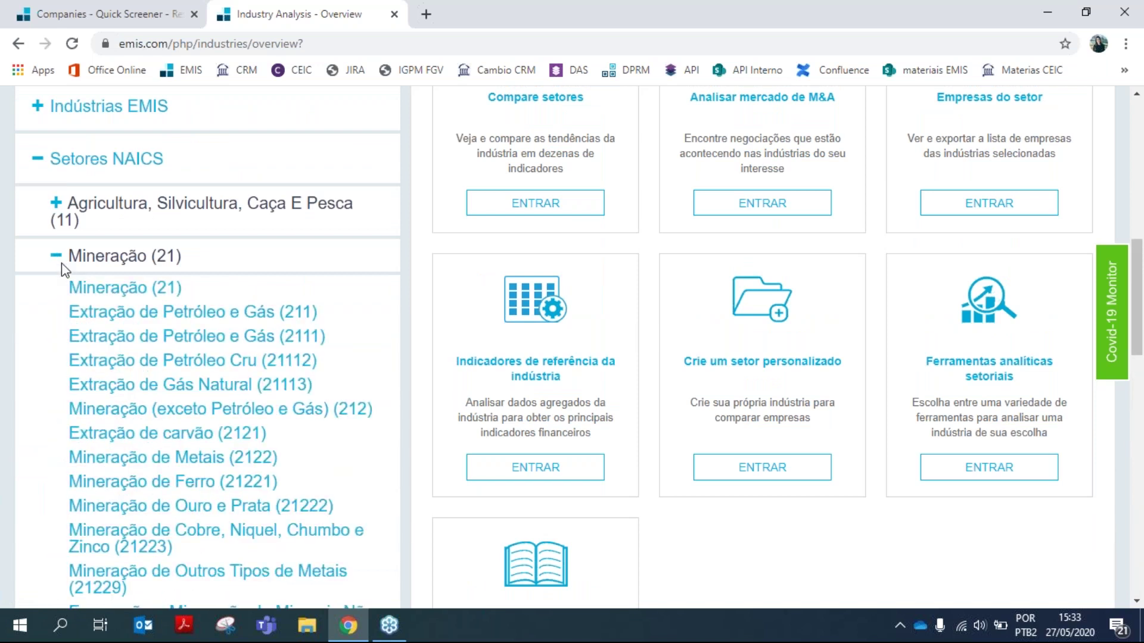
scroll(124, 375, up, 1)
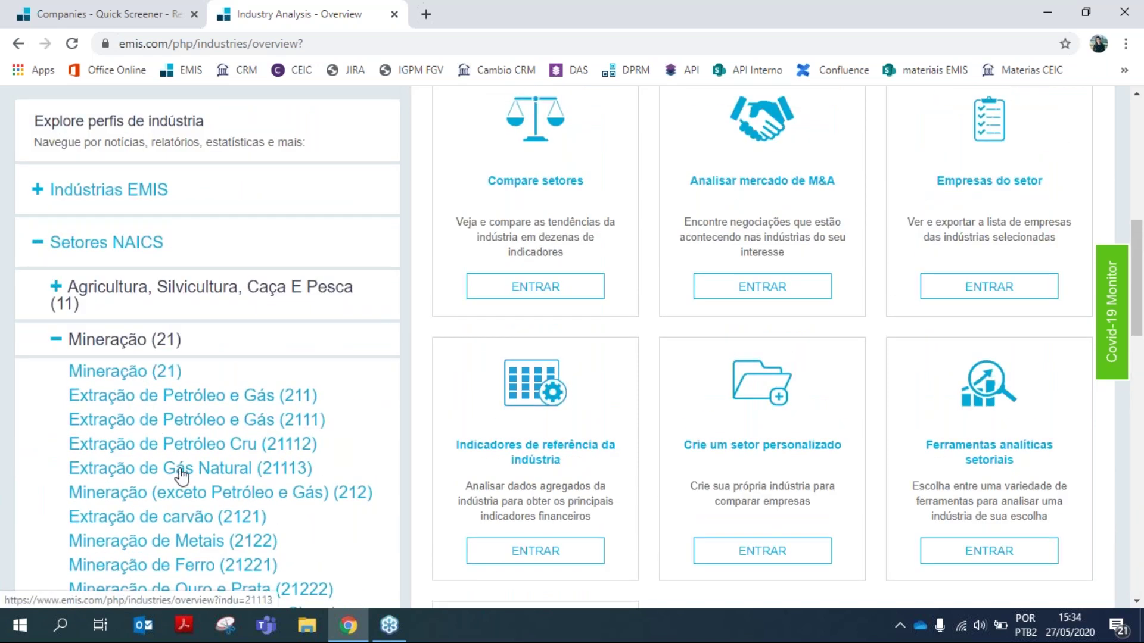
scroll(157, 411, up, 1)
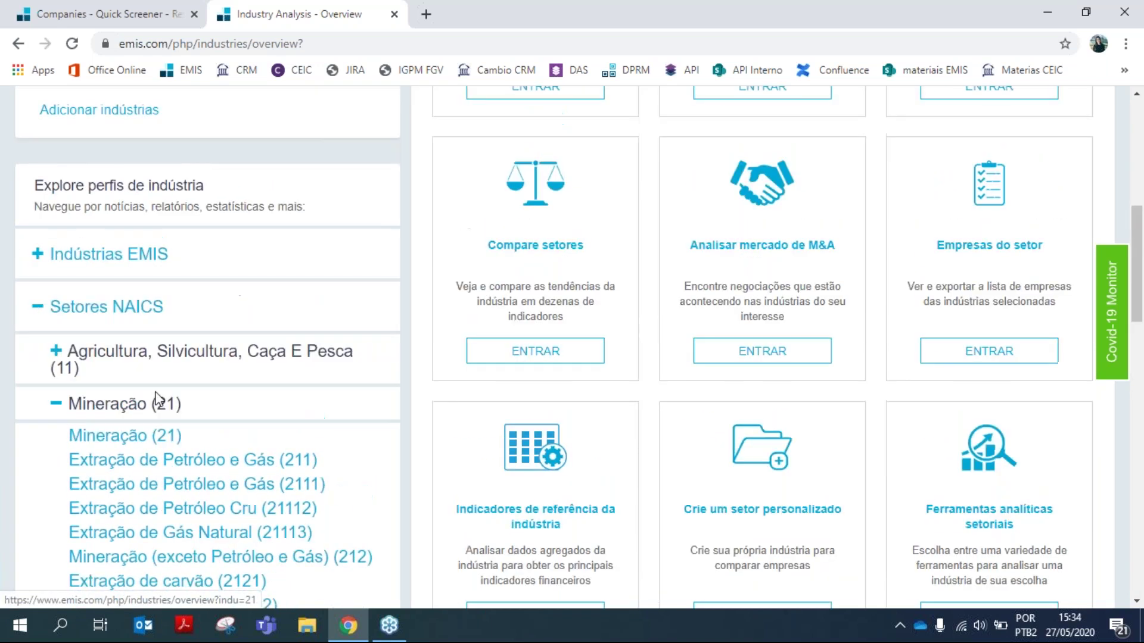
click(38, 274)
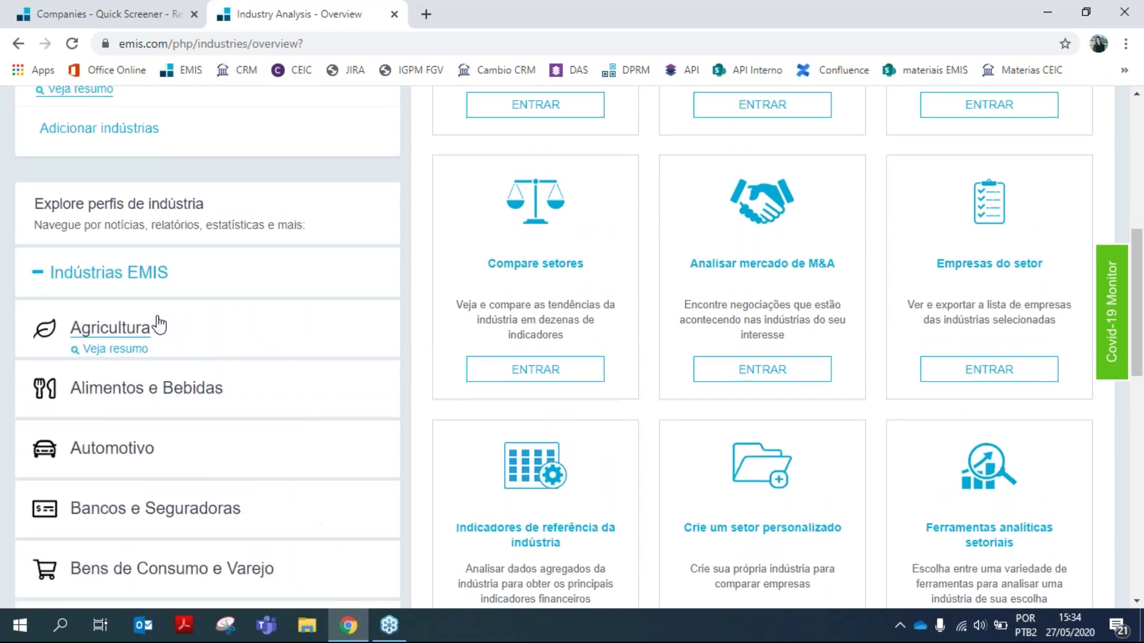
Search the sector information for "ener" in Brasil and open the Energia industry profile
scroll(158, 324, up, 4)
click(637, 160)
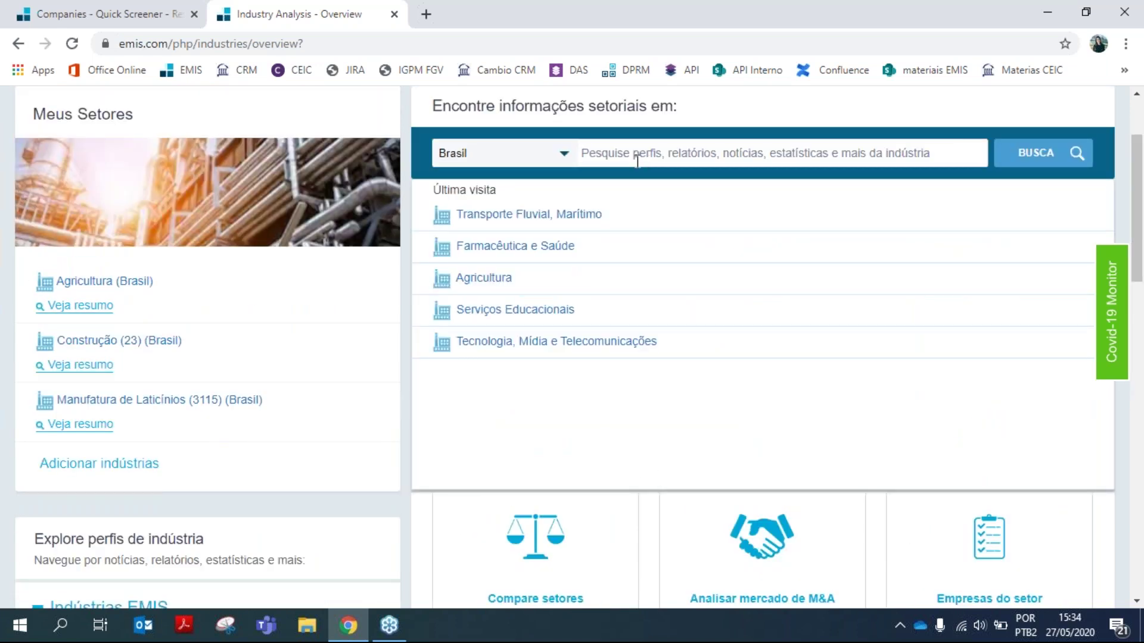
text(ener)
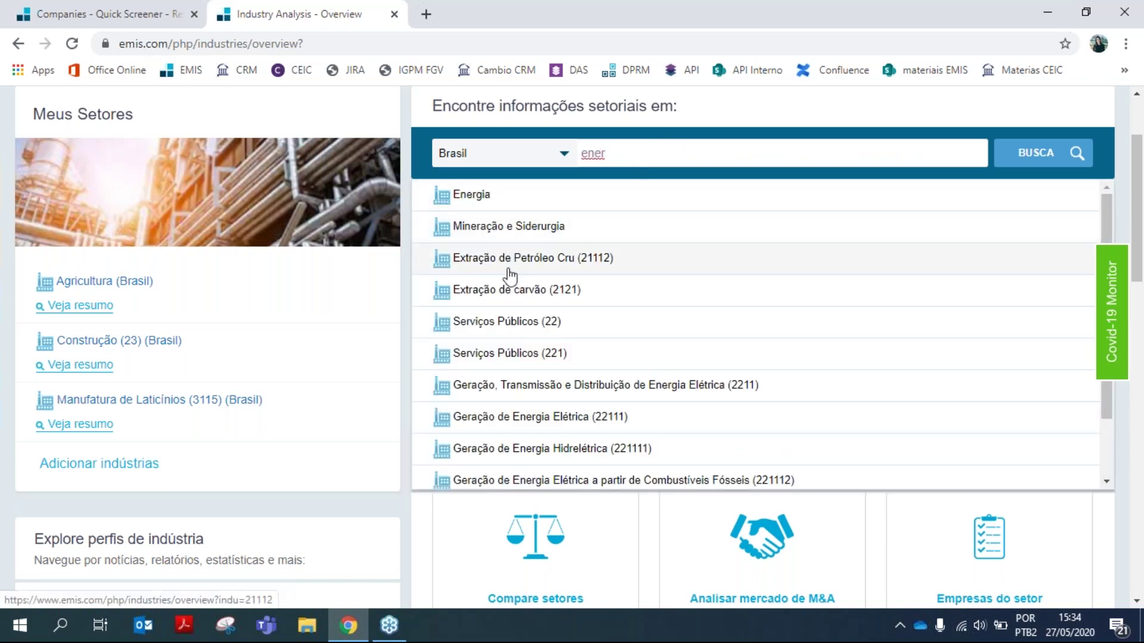
click(487, 202)
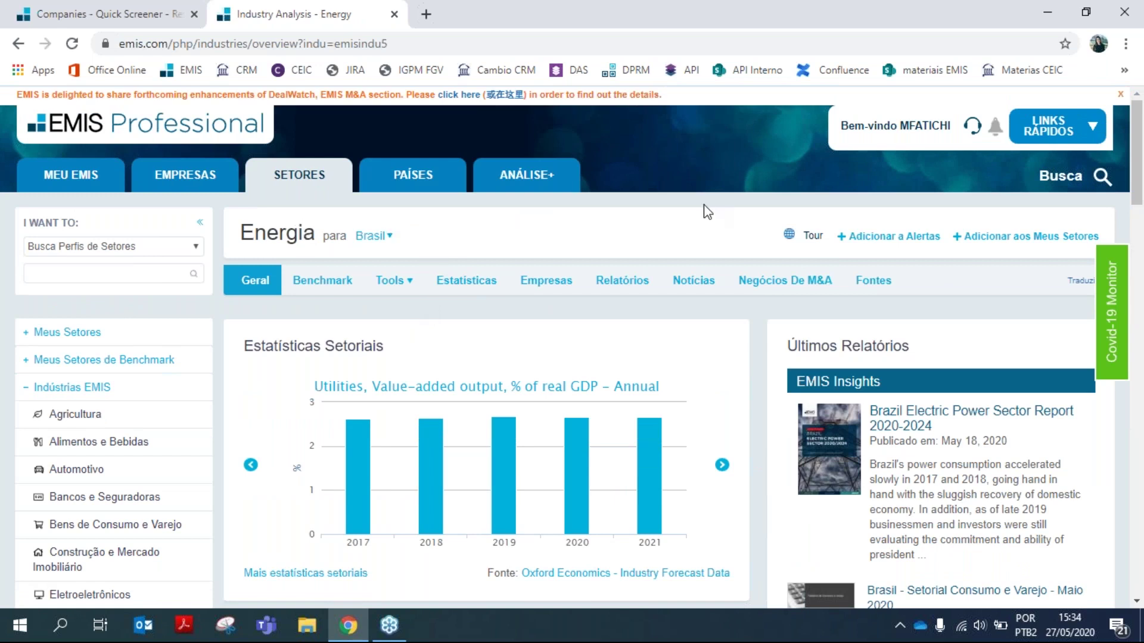
Examine the Energia overview's sector statistics chart, key industry news and latest reports, including the EMIS Insights power sector report
scroll(687, 213, down, 2)
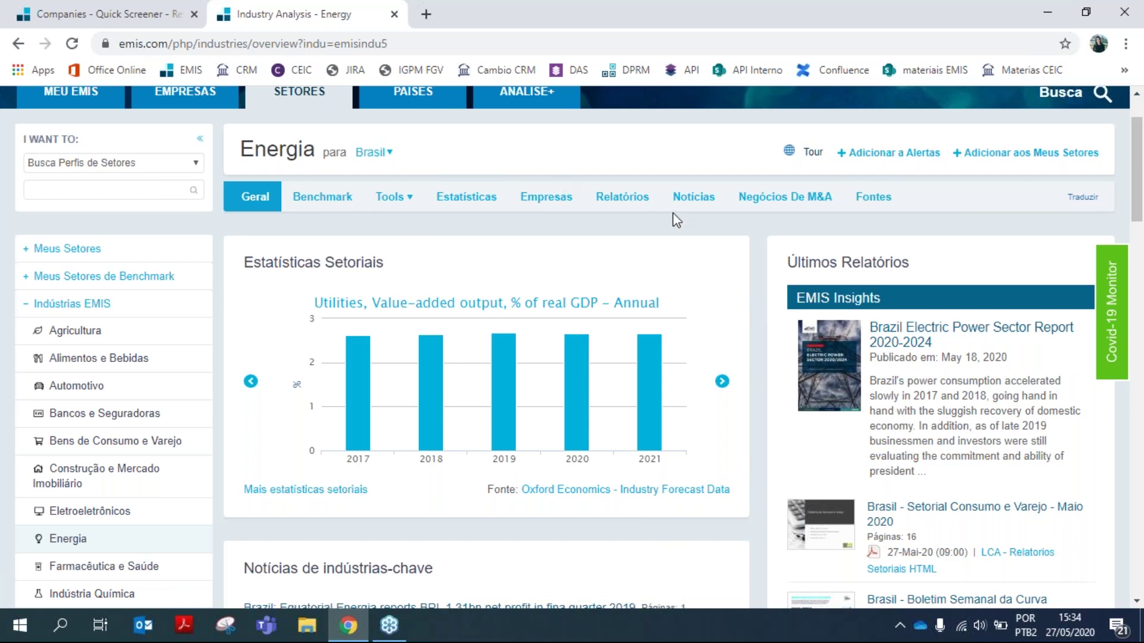
scroll(860, 218, down, 5)
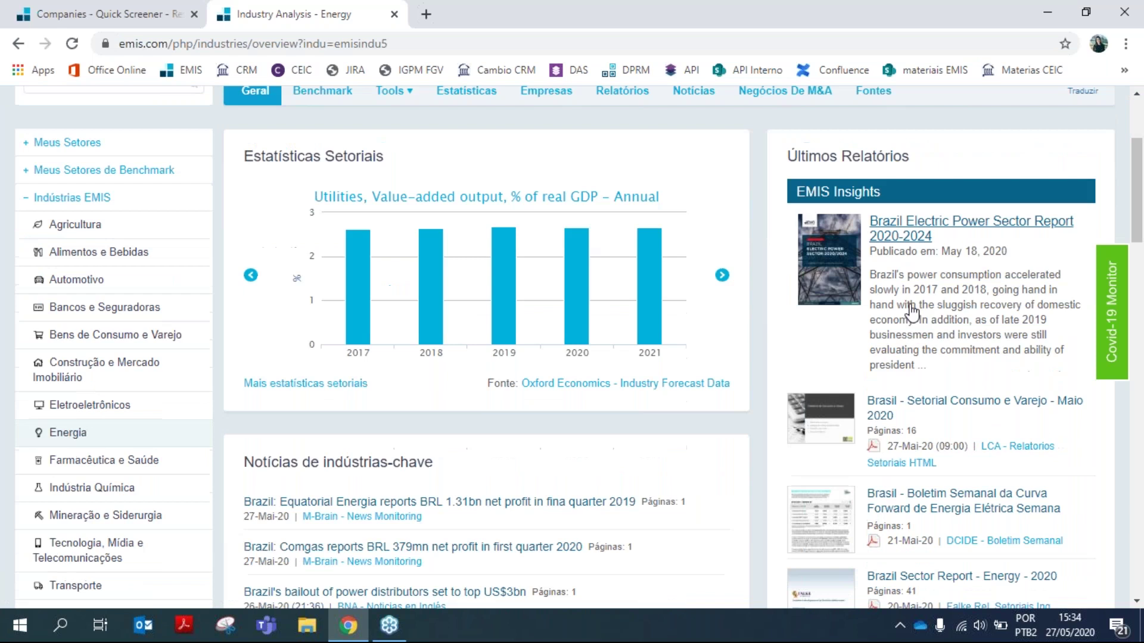
scroll(859, 217, up, 3)
scroll(732, 376, up, 3)
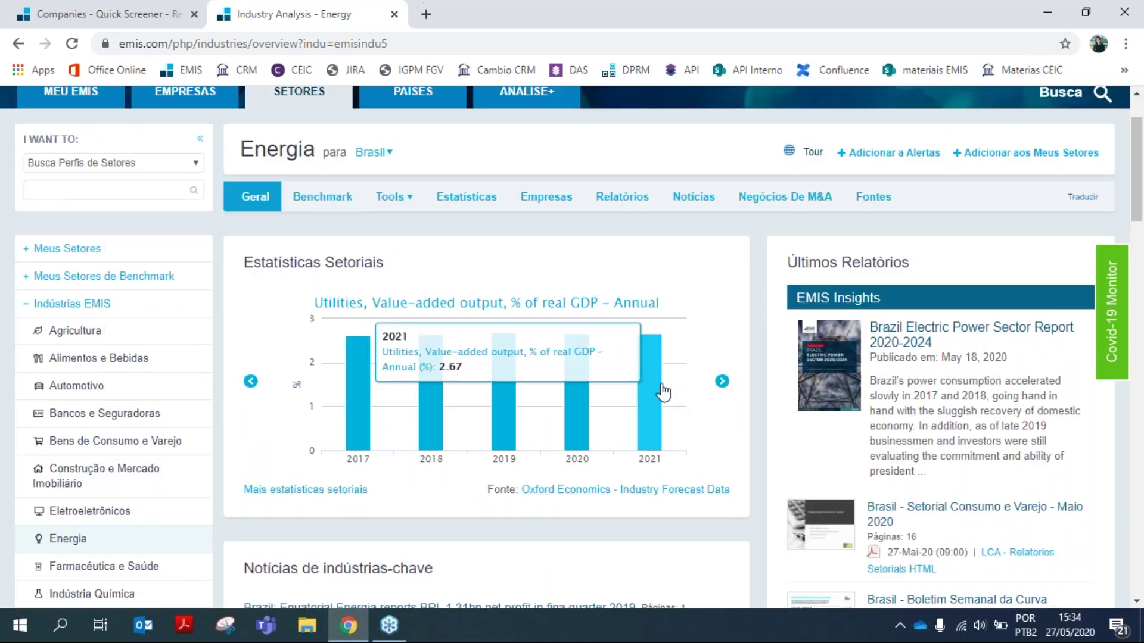
scroll(667, 388, down, 1)
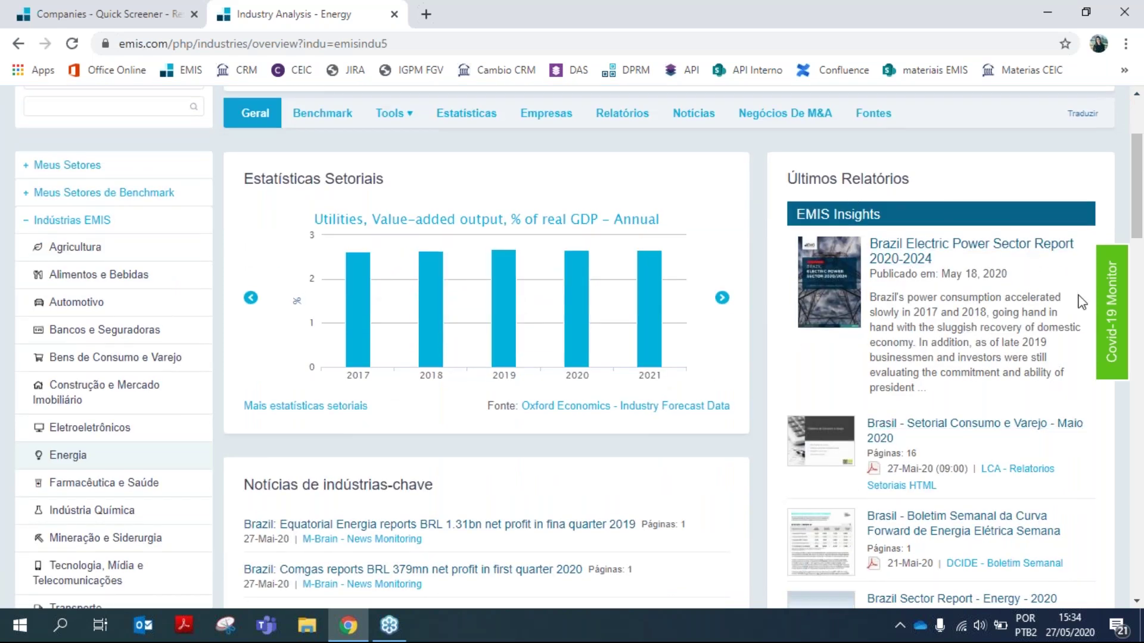
scroll(893, 239, down, 1)
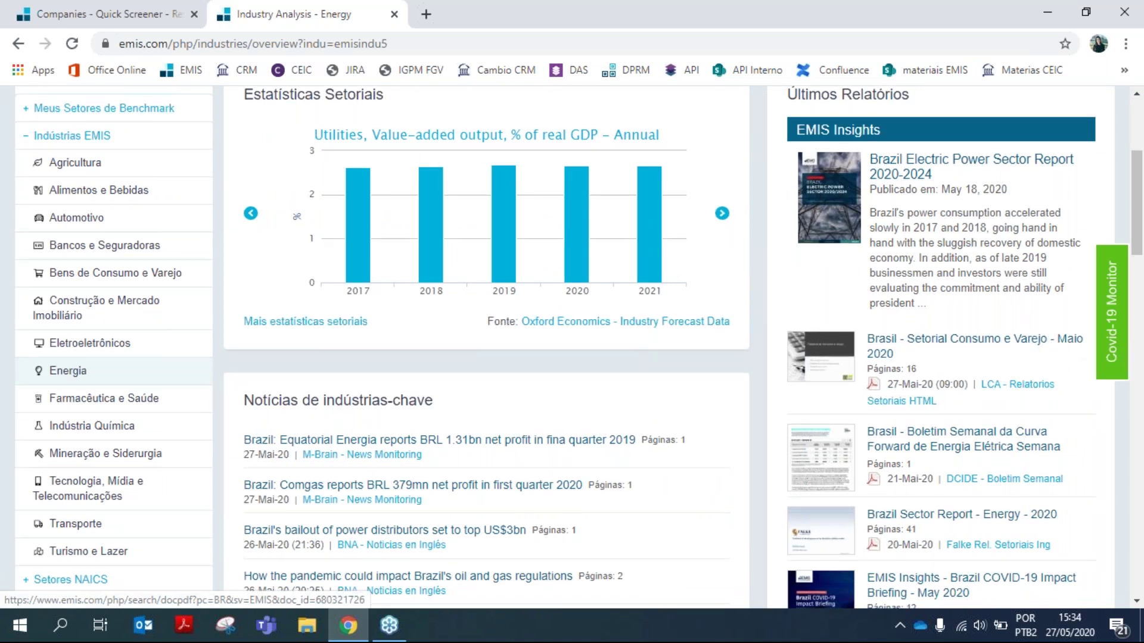
scroll(1057, 377, down, 1)
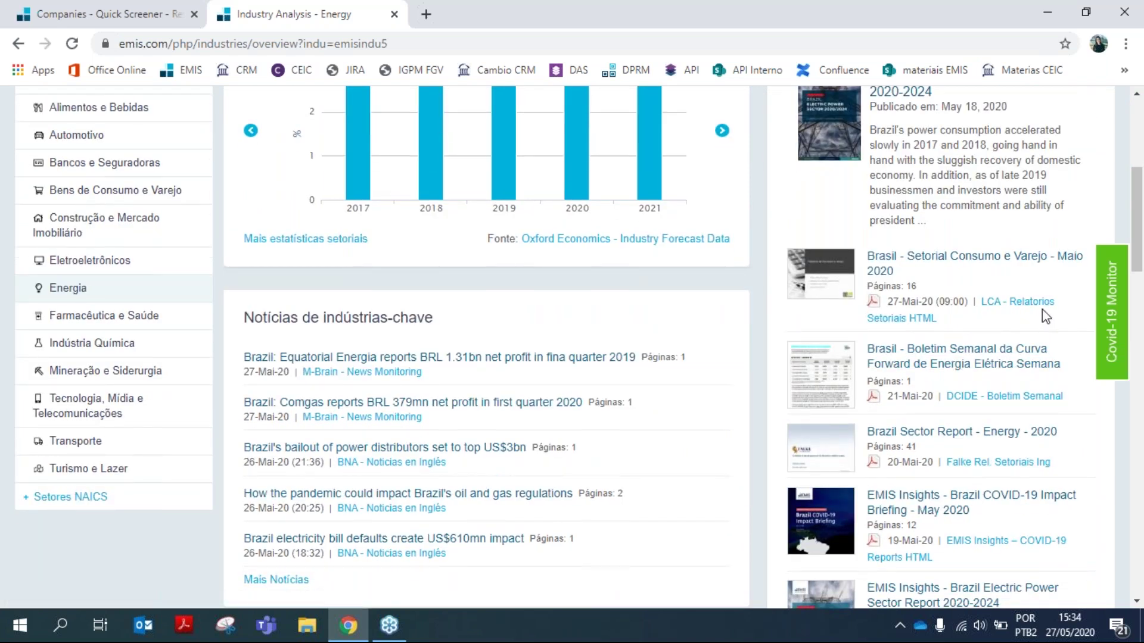
scroll(1036, 313, up, 1)
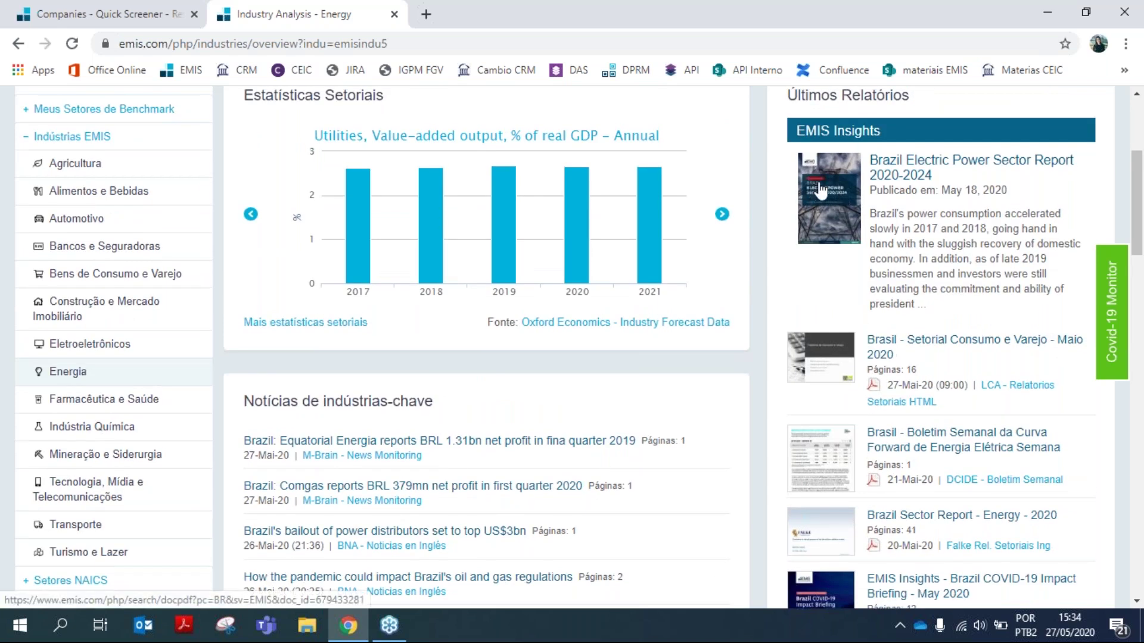
scroll(940, 280, down, 2)
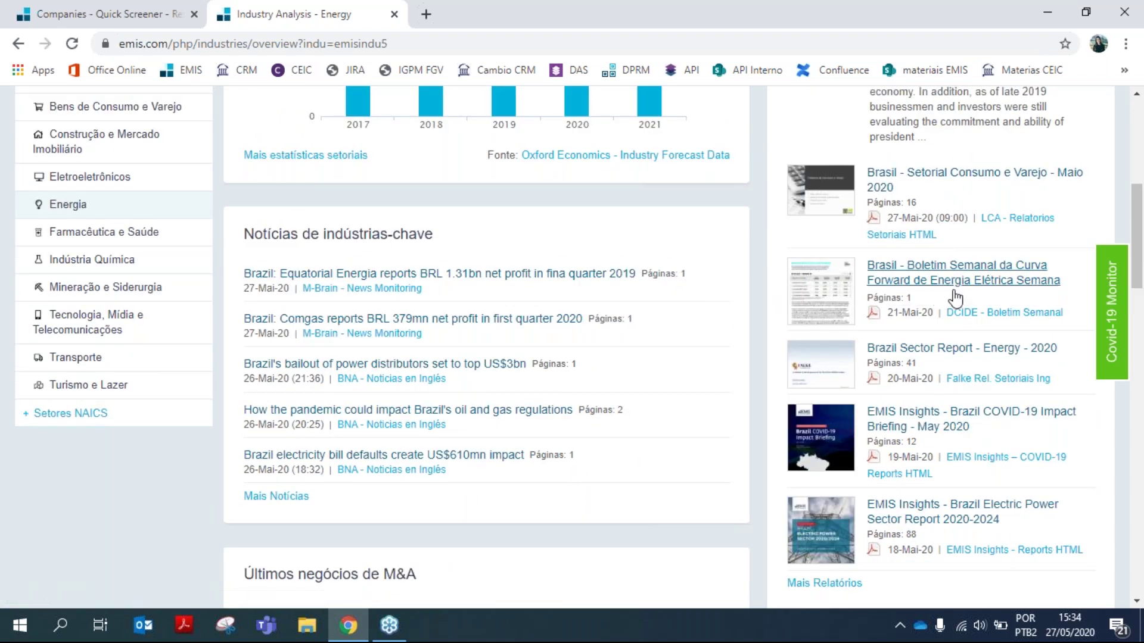
Examine the rest of the Energia overview, covering latest M&A deals, main sector sources, the top companies ranking and the NAICS industry descriptions
scroll(1048, 338, down, 1)
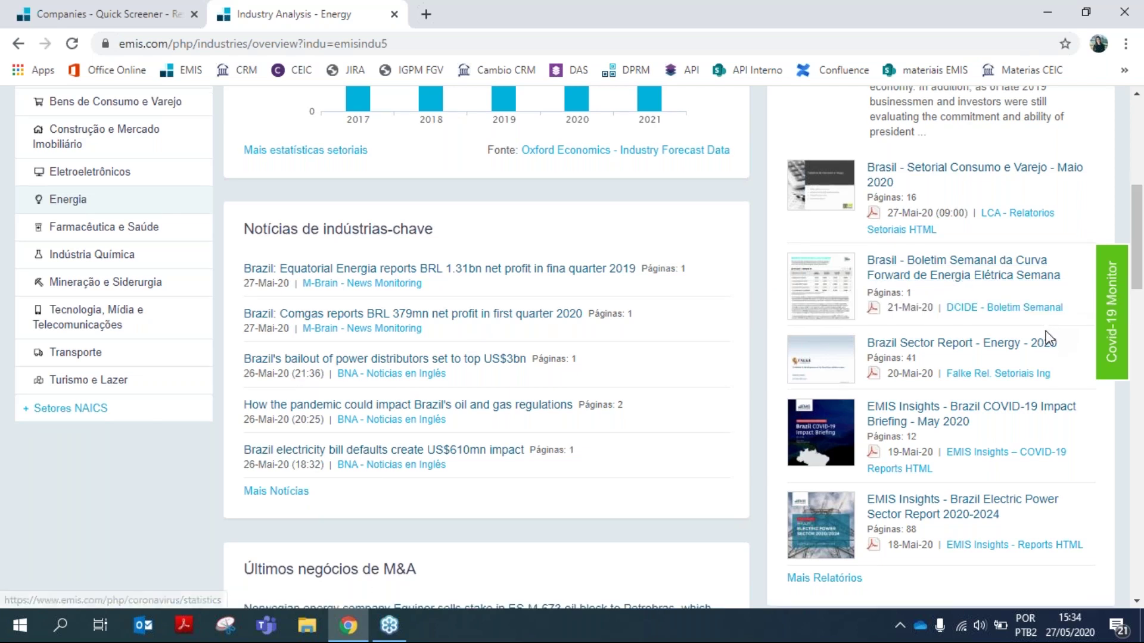
scroll(1025, 325, down, 1)
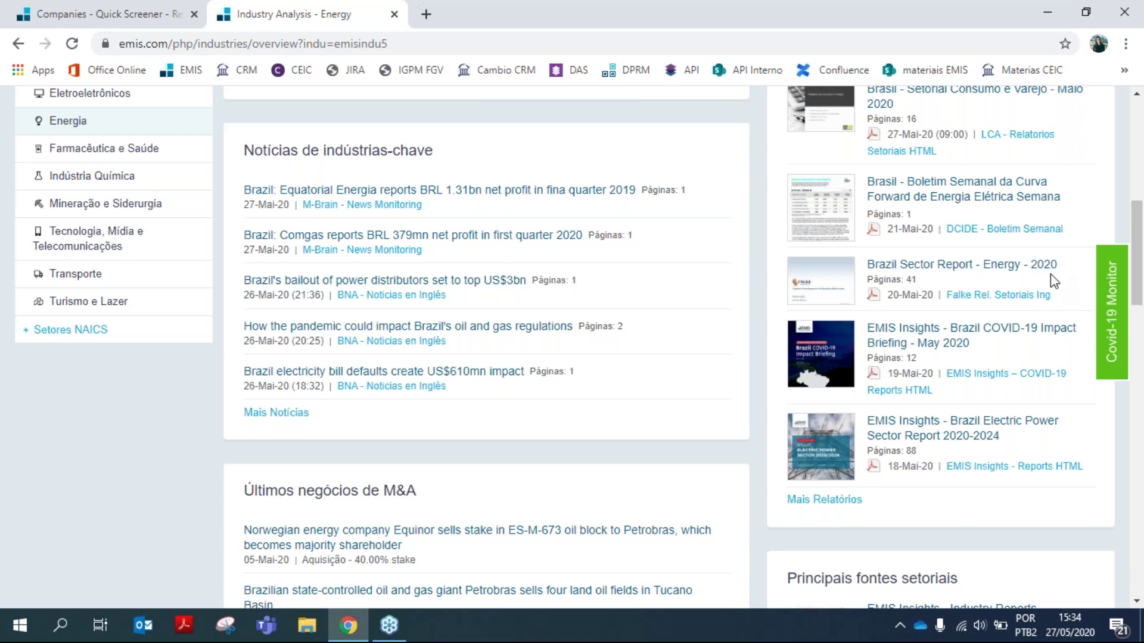
scroll(1036, 321, down, 1)
scroll(1024, 357, down, 1)
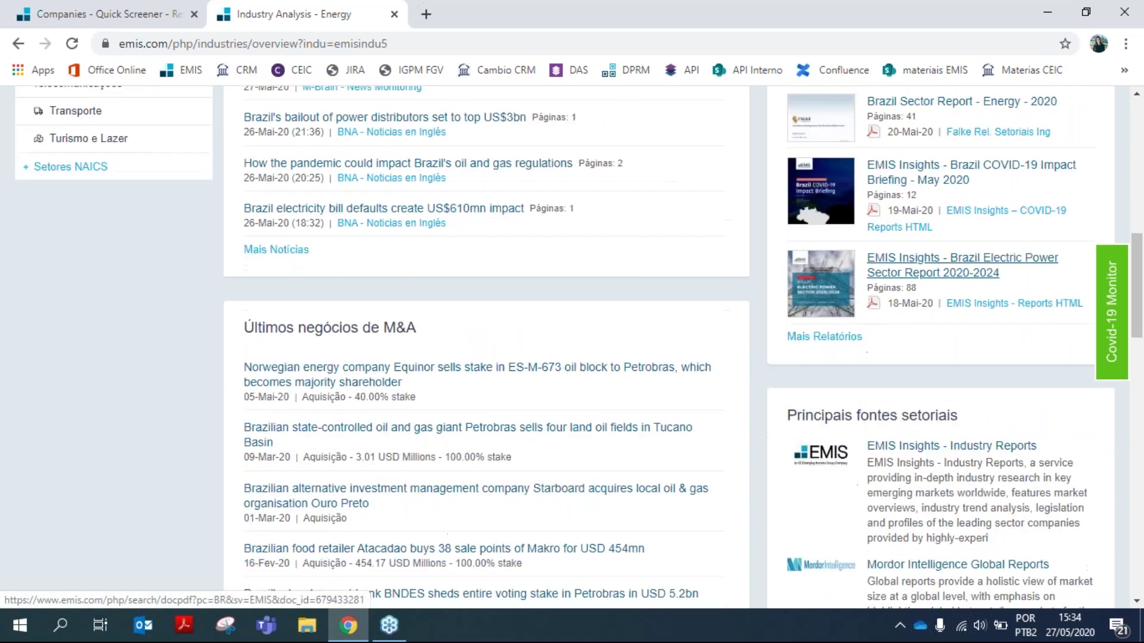
scroll(1007, 338, down, 1)
scroll(1000, 327, down, 1)
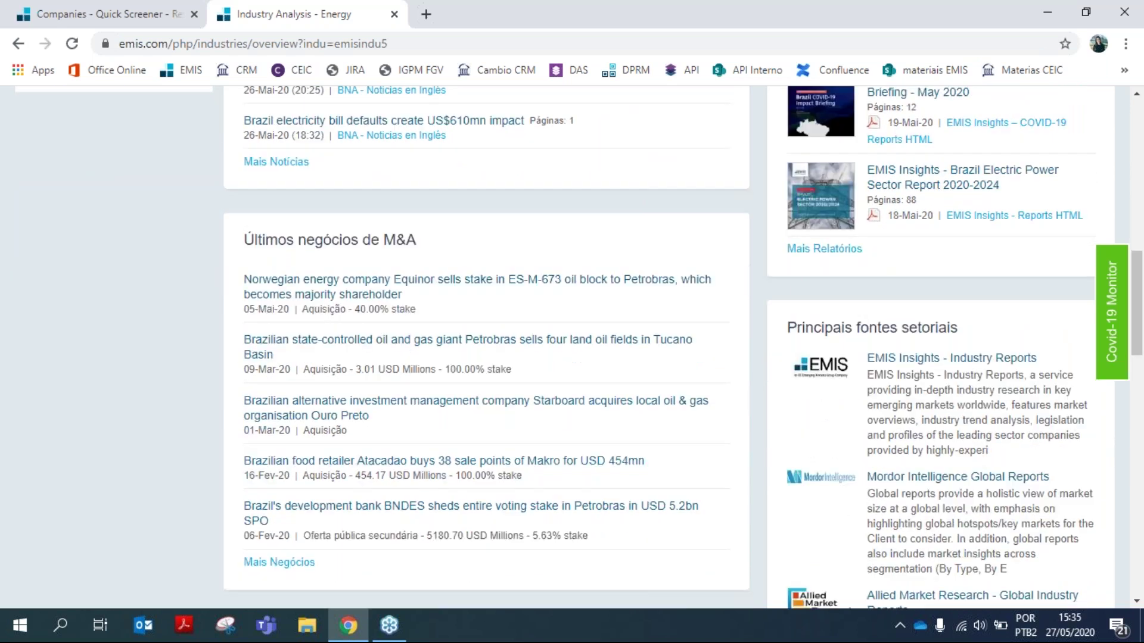
scroll(685, 310, down, 8)
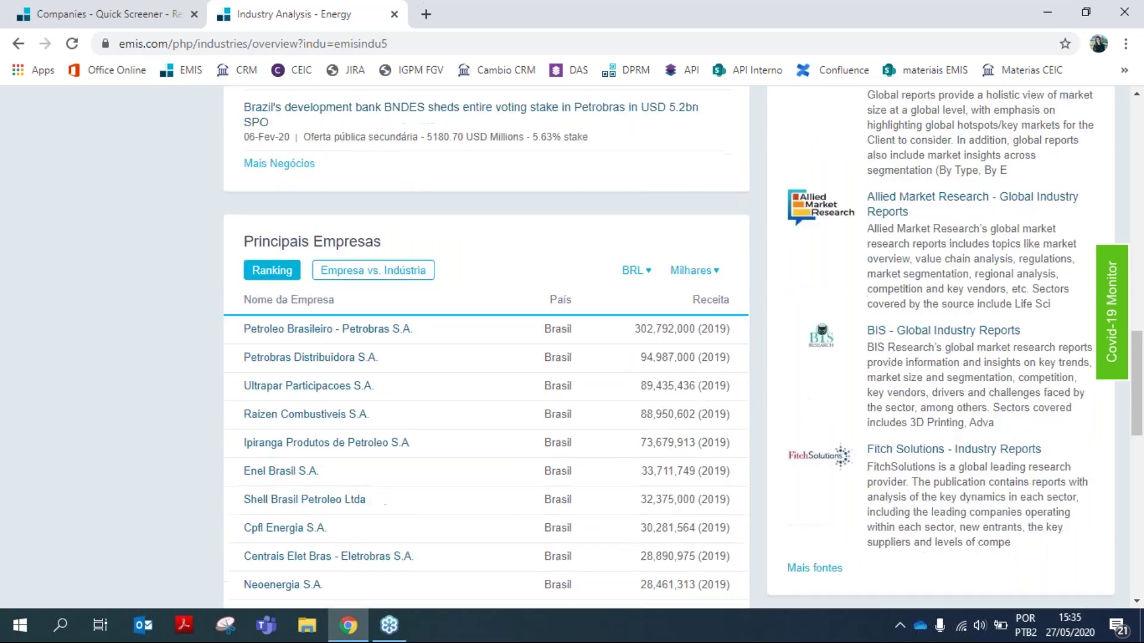
scroll(711, 307, down, 1)
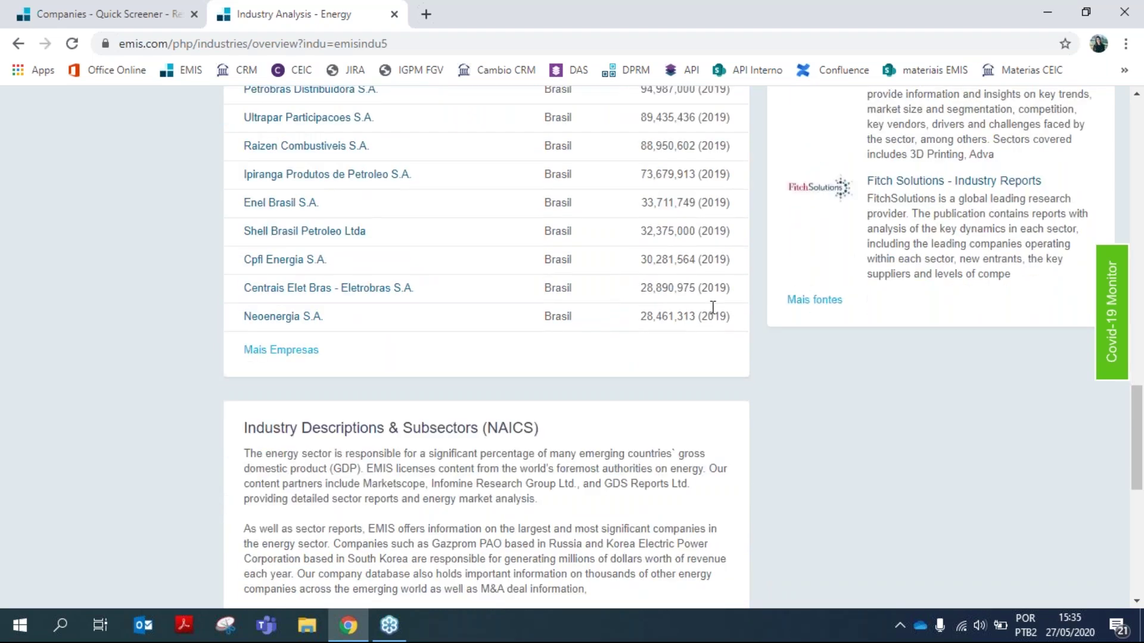
Open the Energia sector statistics for the NAICS sector Geração de Energia Elétrica (22111)
scroll(684, 310, up, 10)
scroll(649, 310, up, 5)
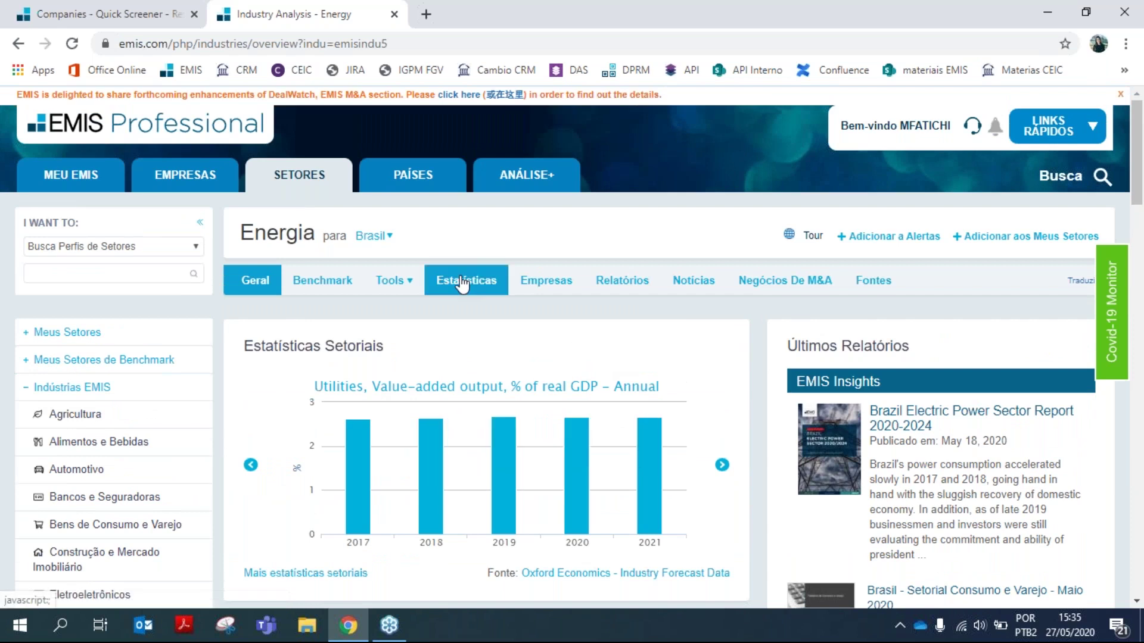
click(479, 284)
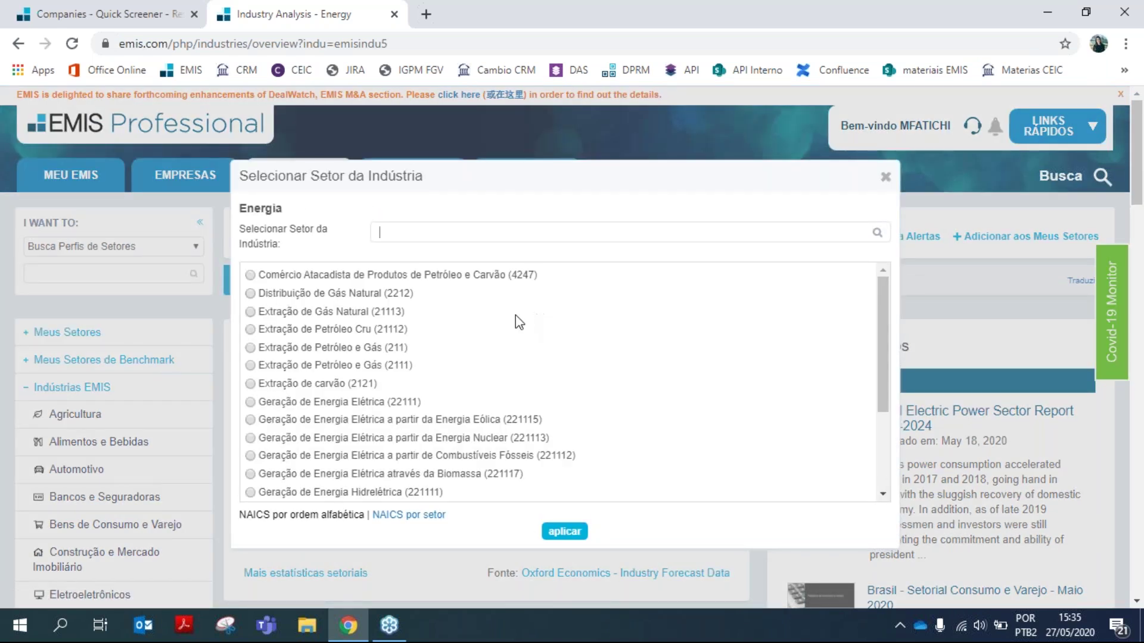
scroll(891, 309, down, 2)
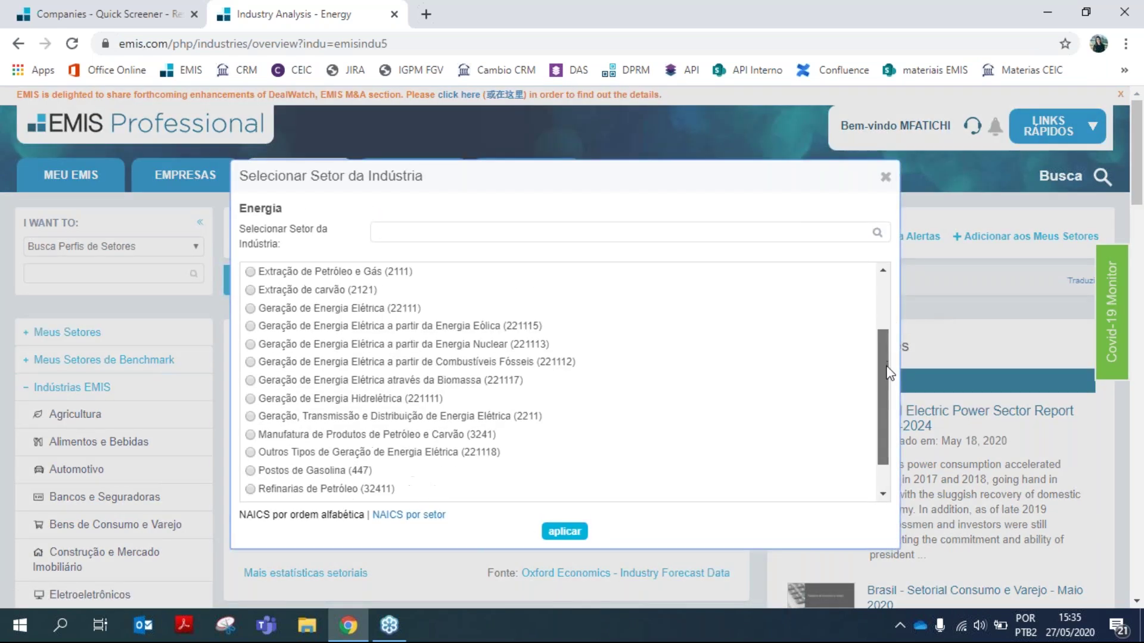
scroll(887, 286, up, 2)
drag(882, 303, 353, 381)
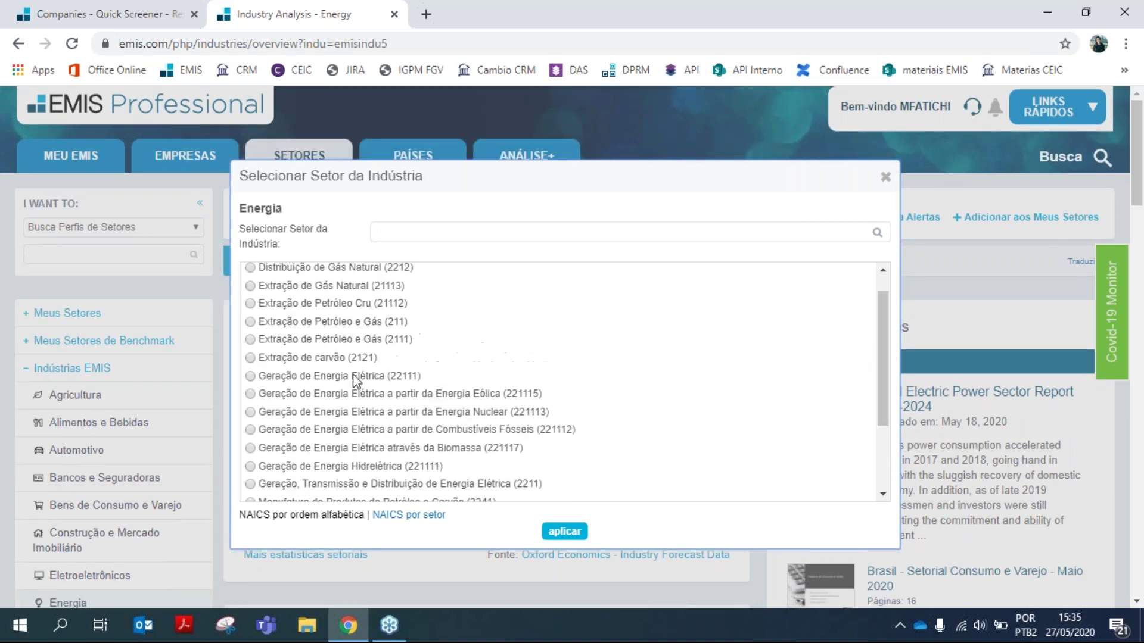
click(250, 376)
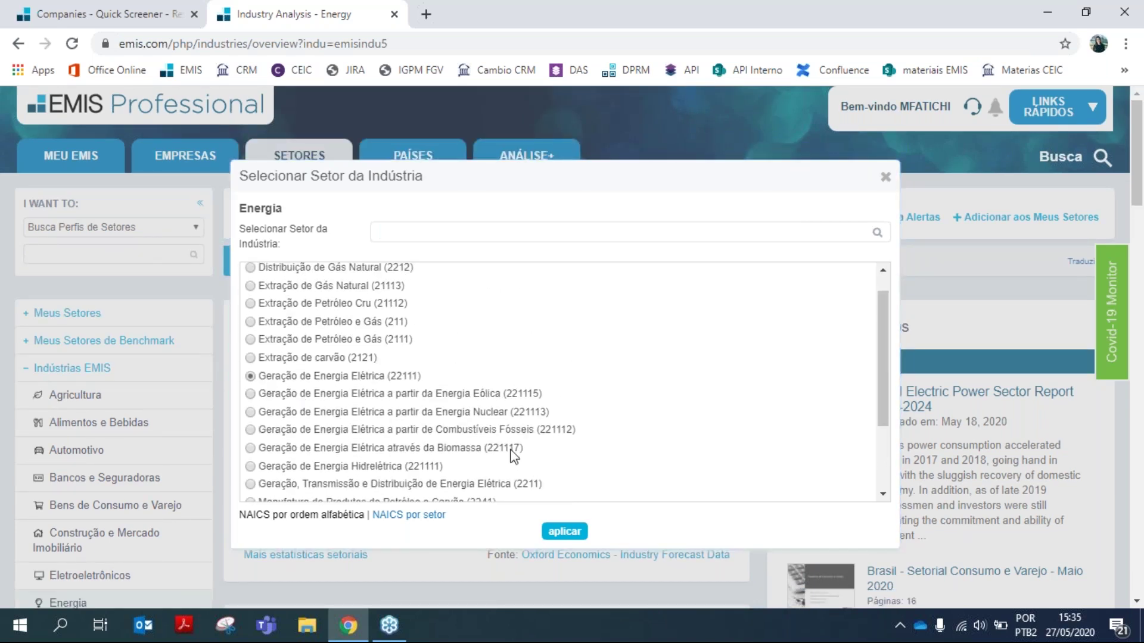
click(564, 531)
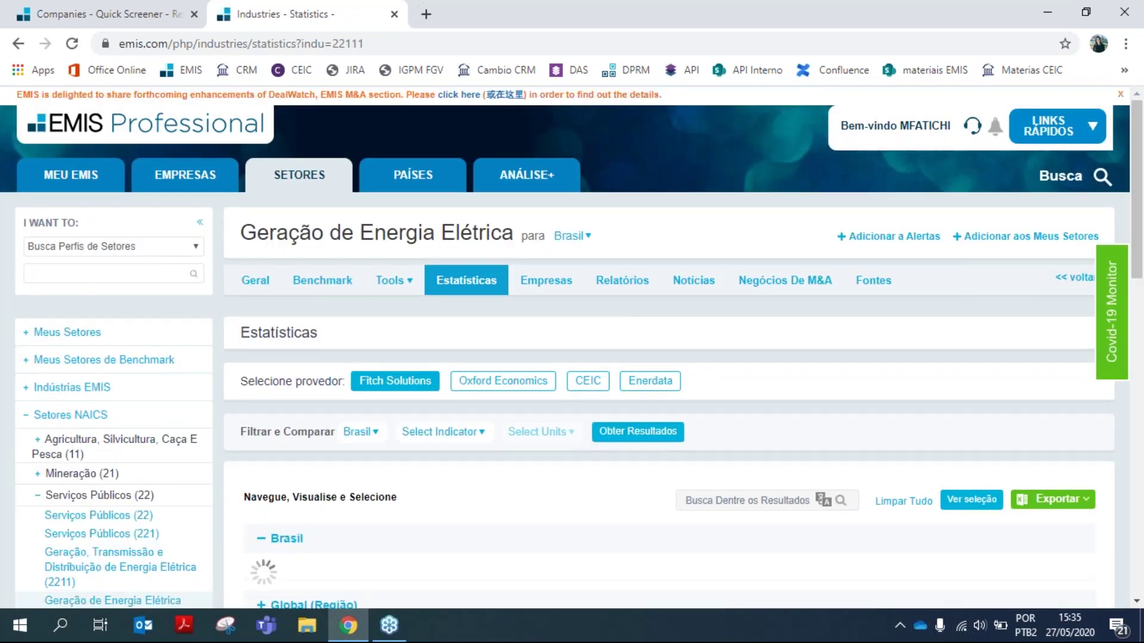
Collapse the Capacity group in the Fitch Solutions statistics to view the list of indicator categories for Brasil
scroll(492, 390, down, 3)
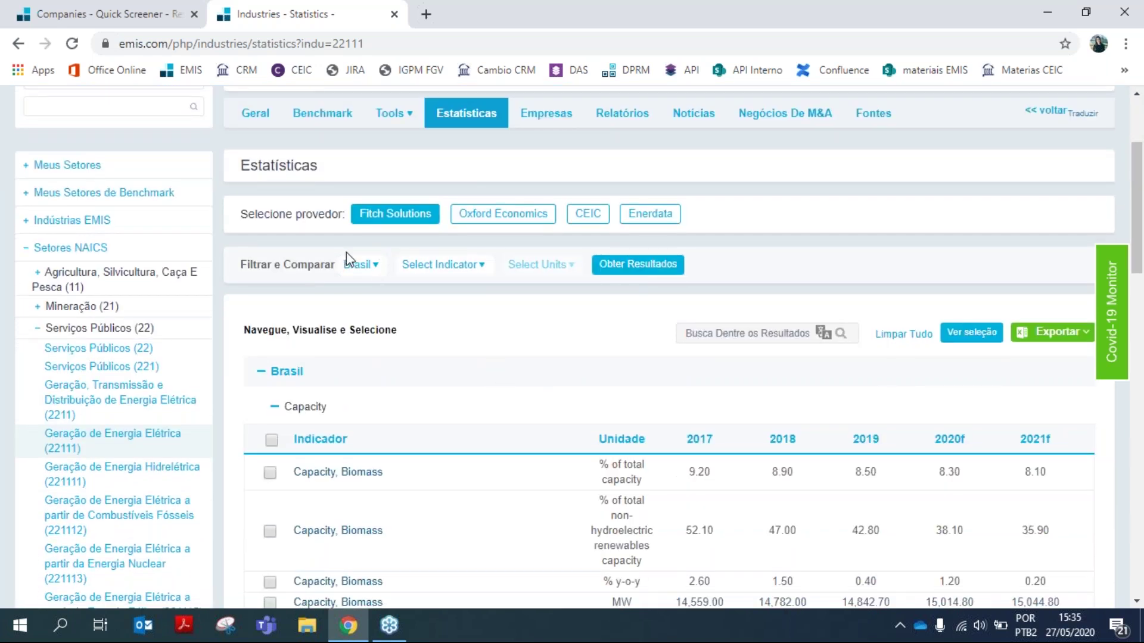
click(273, 408)
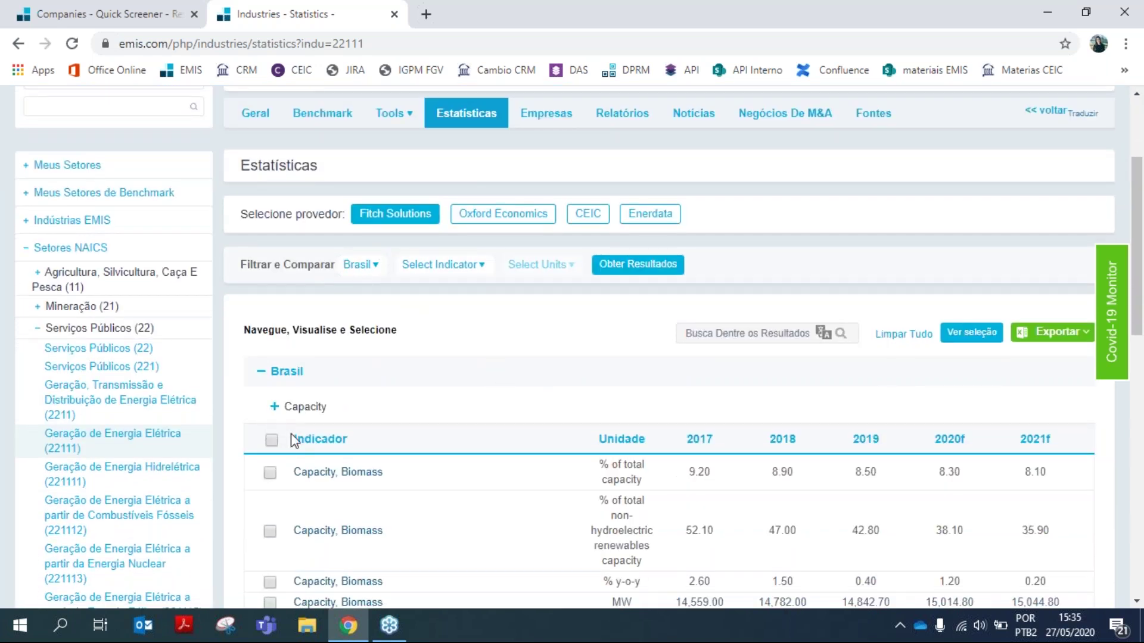
scroll(415, 412, down, 2)
scroll(415, 412, down, 1)
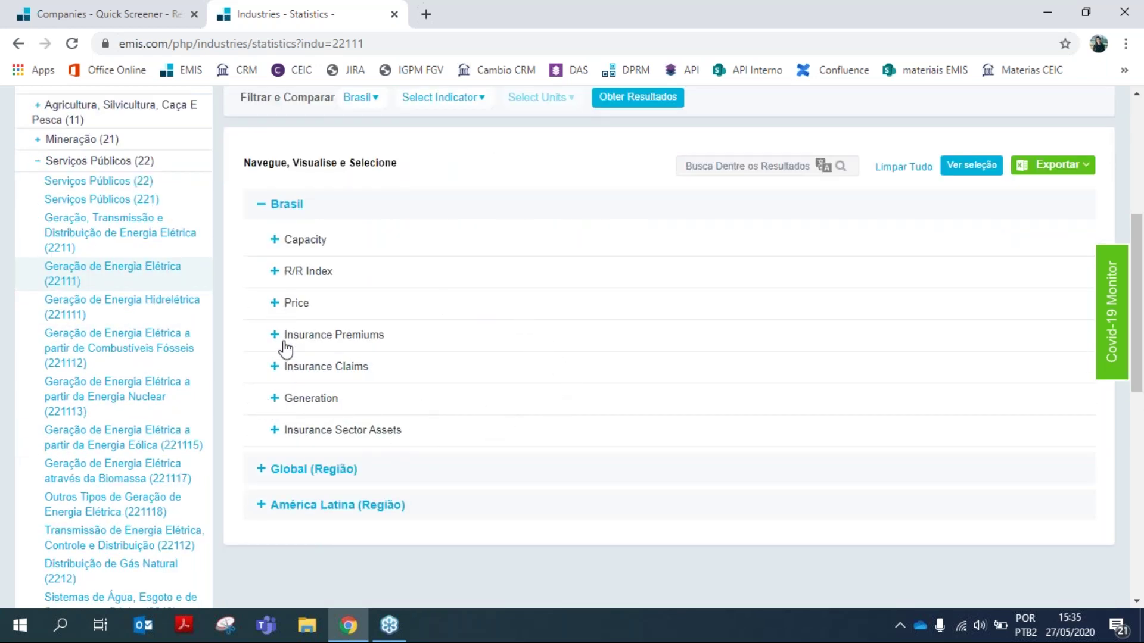
Examine Brasil's Capacity indicators by energy source, and switch the expanded group from Capacity to Price
click(275, 240)
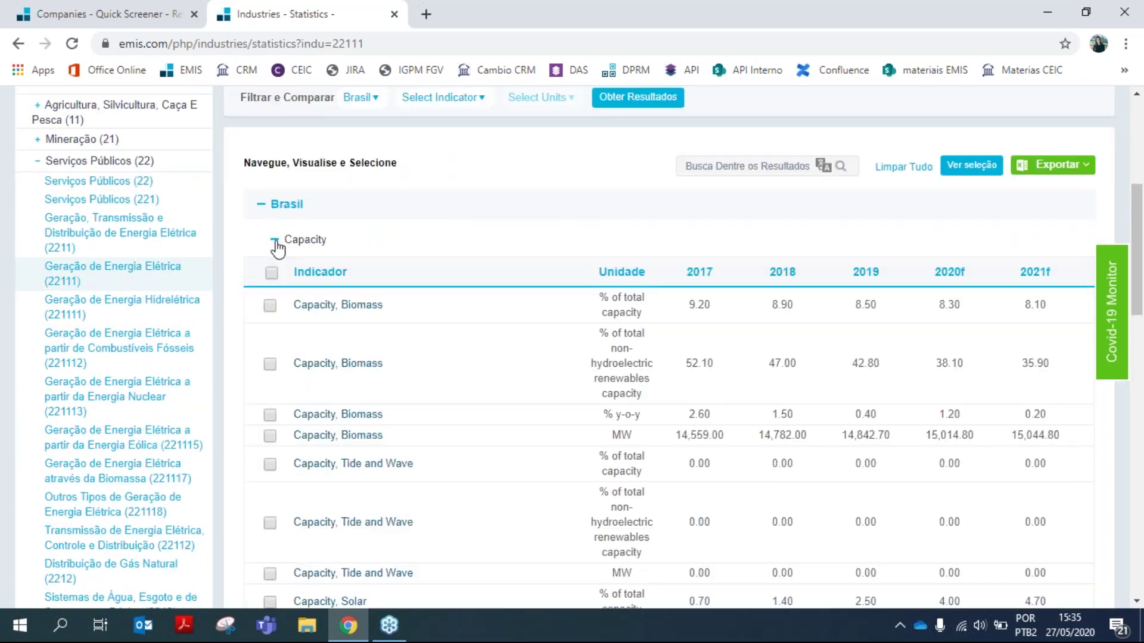
scroll(504, 352, down, 8)
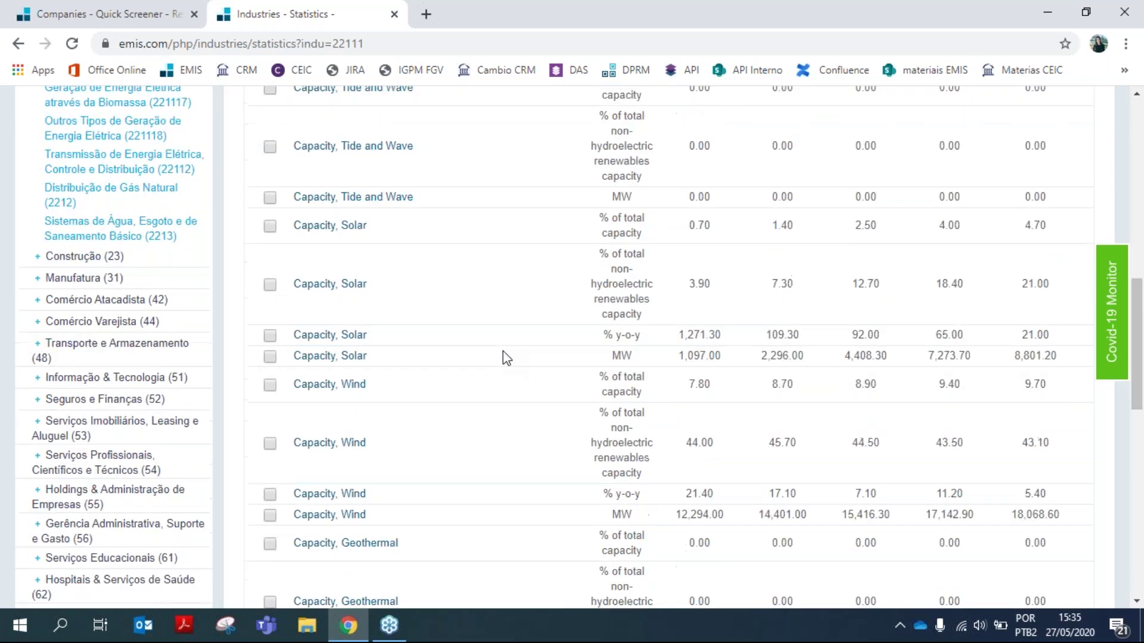
scroll(501, 350, down, 6)
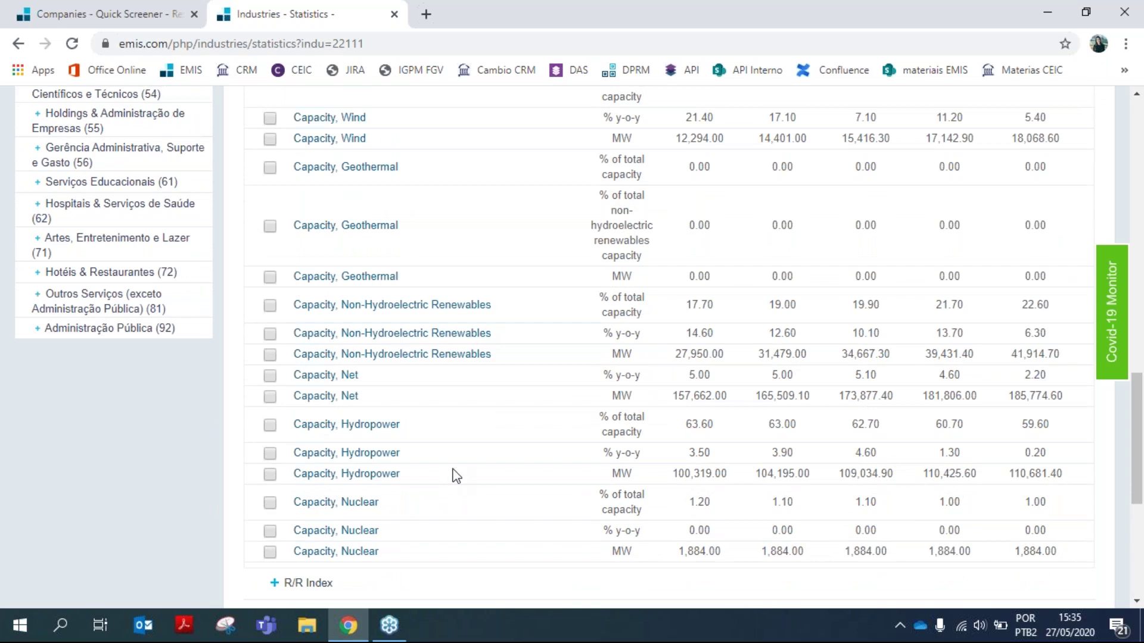
scroll(506, 462, up, 2)
scroll(503, 457, up, 8)
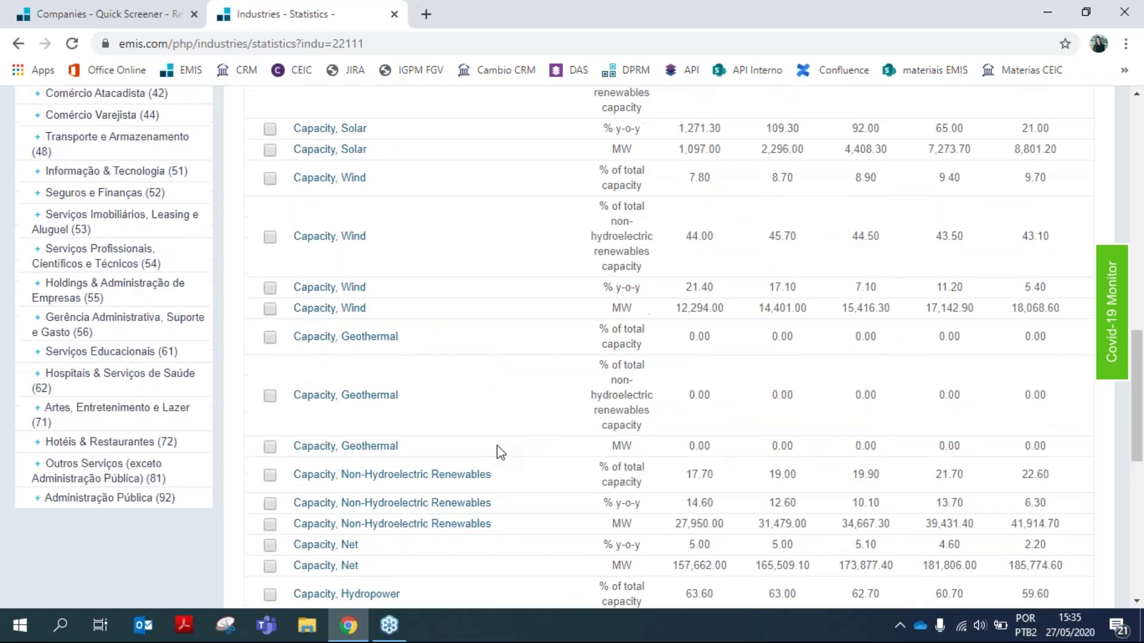
scroll(491, 439, up, 4)
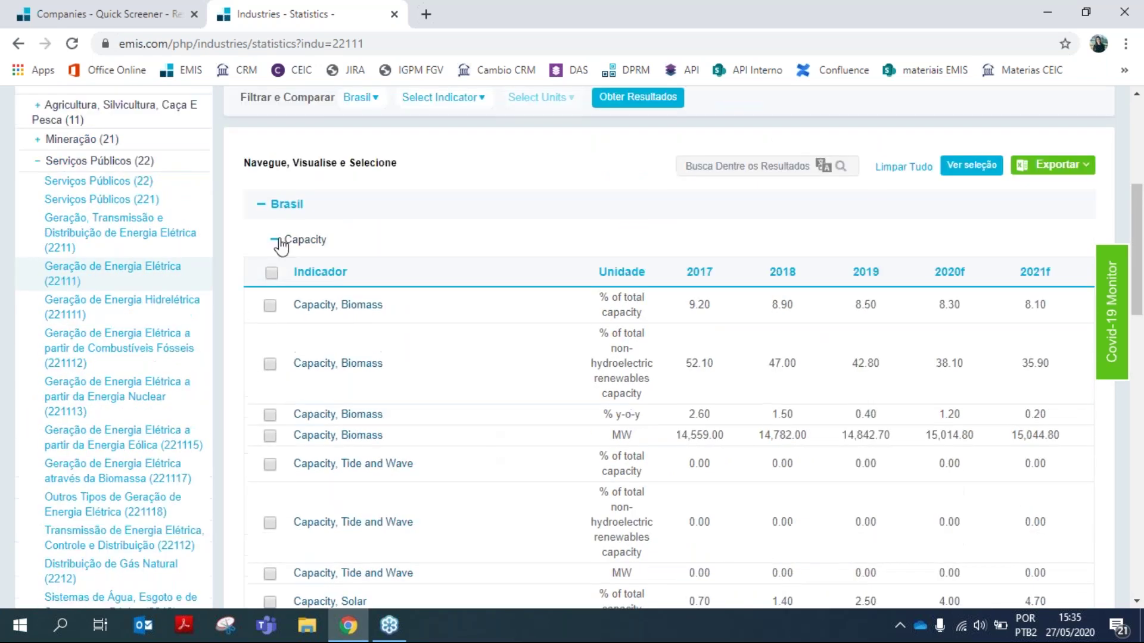
click(275, 240)
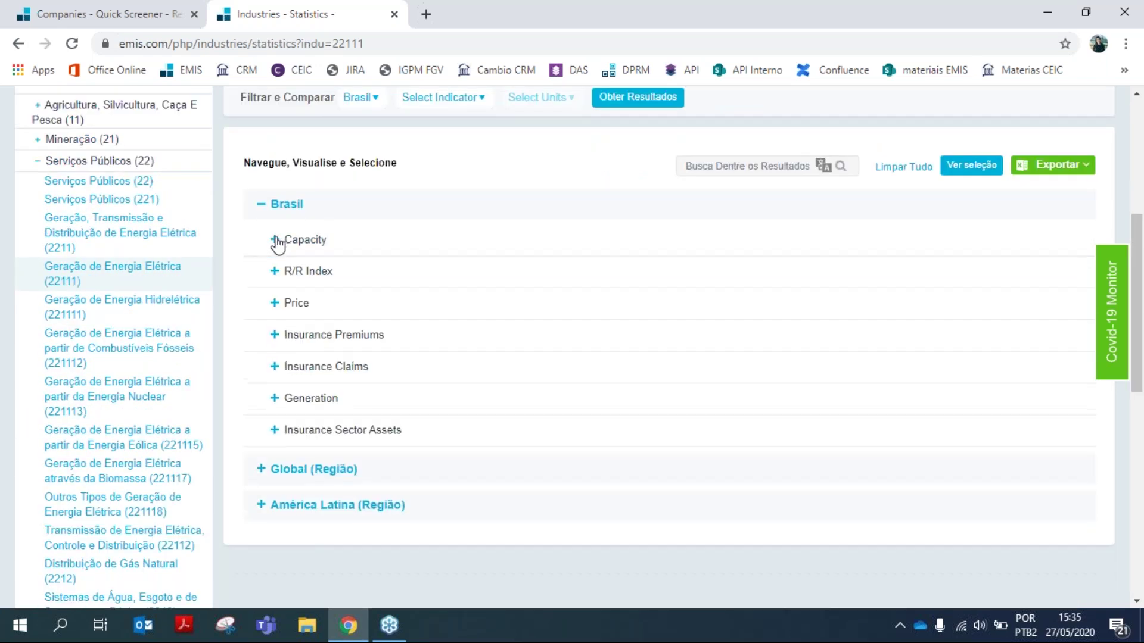
click(274, 304)
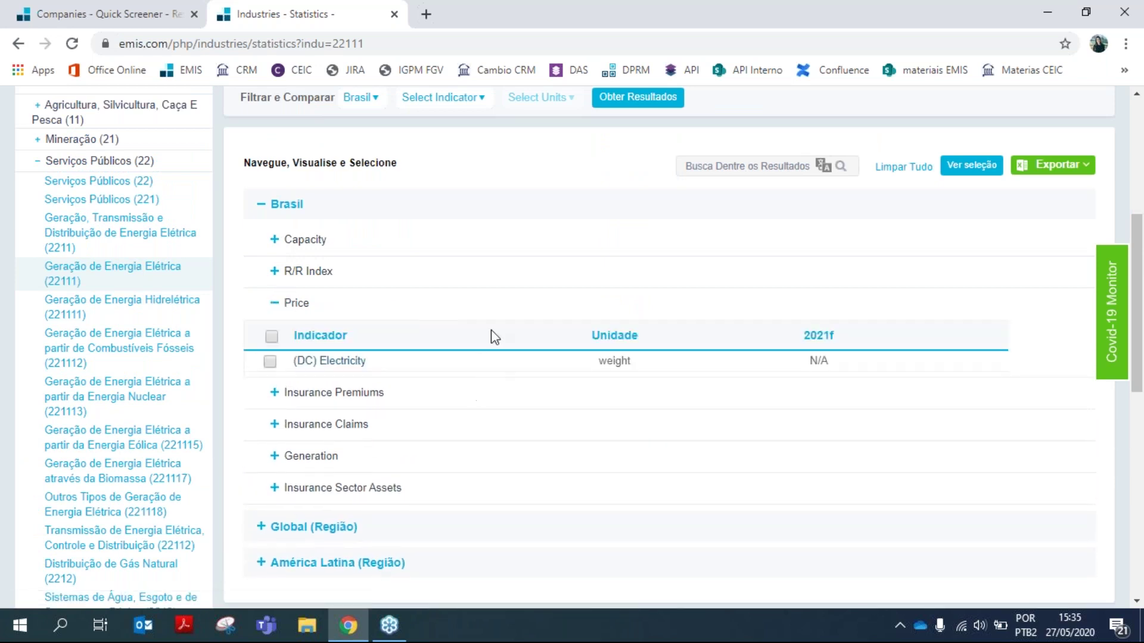
View the Oxford Economics statistics with the Production group collapsed, and switch the data provider to CEIC
scroll(492, 337, up, 3)
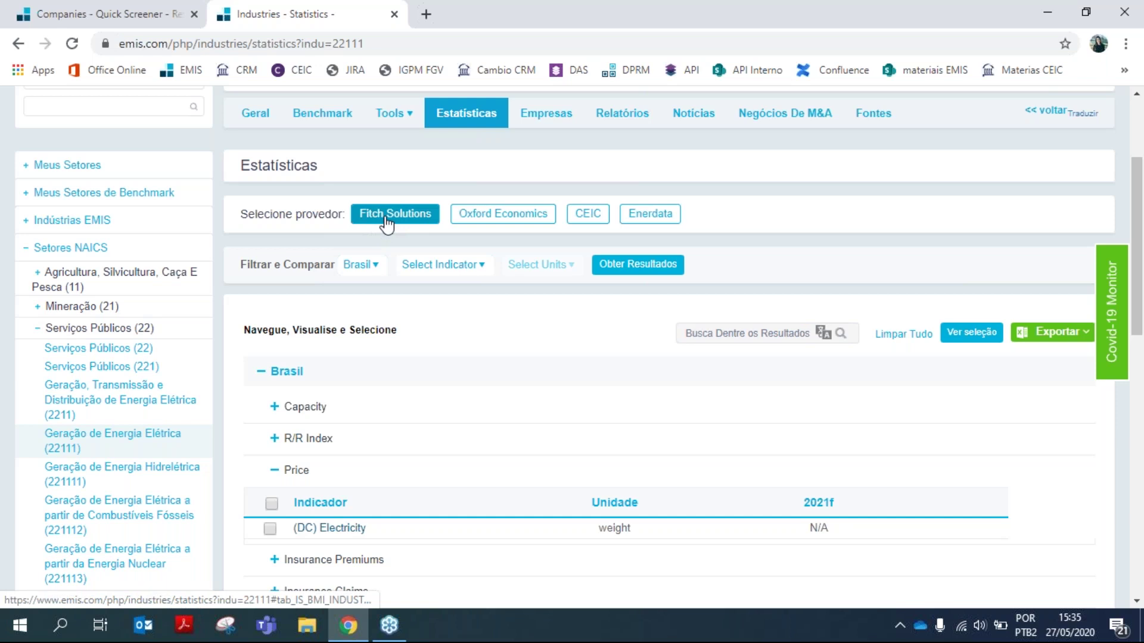
click(527, 222)
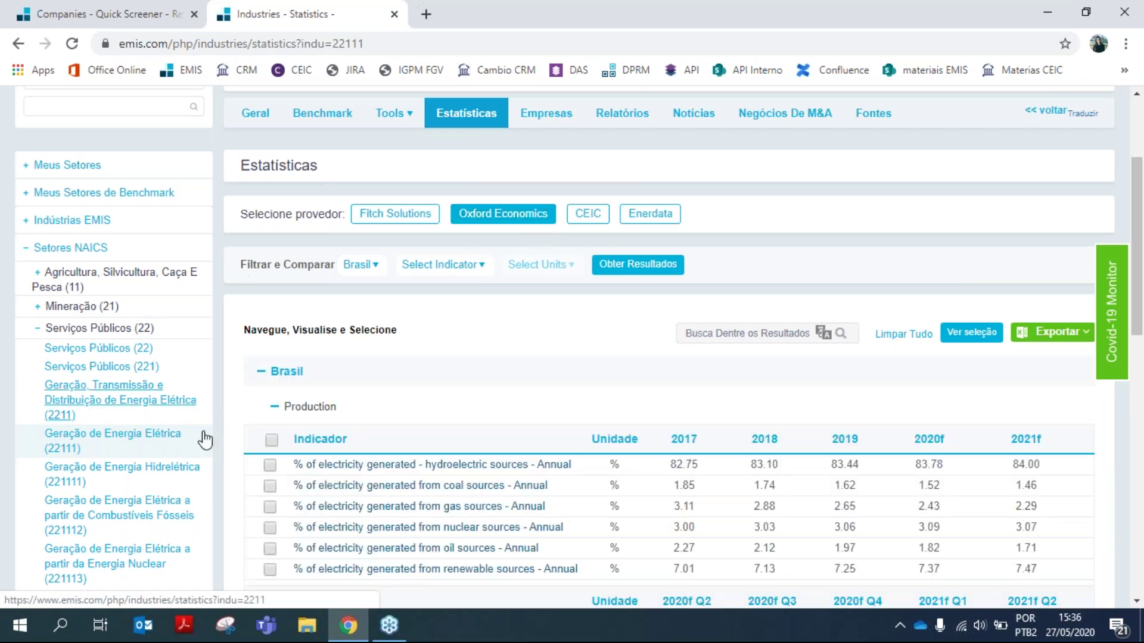
click(282, 410)
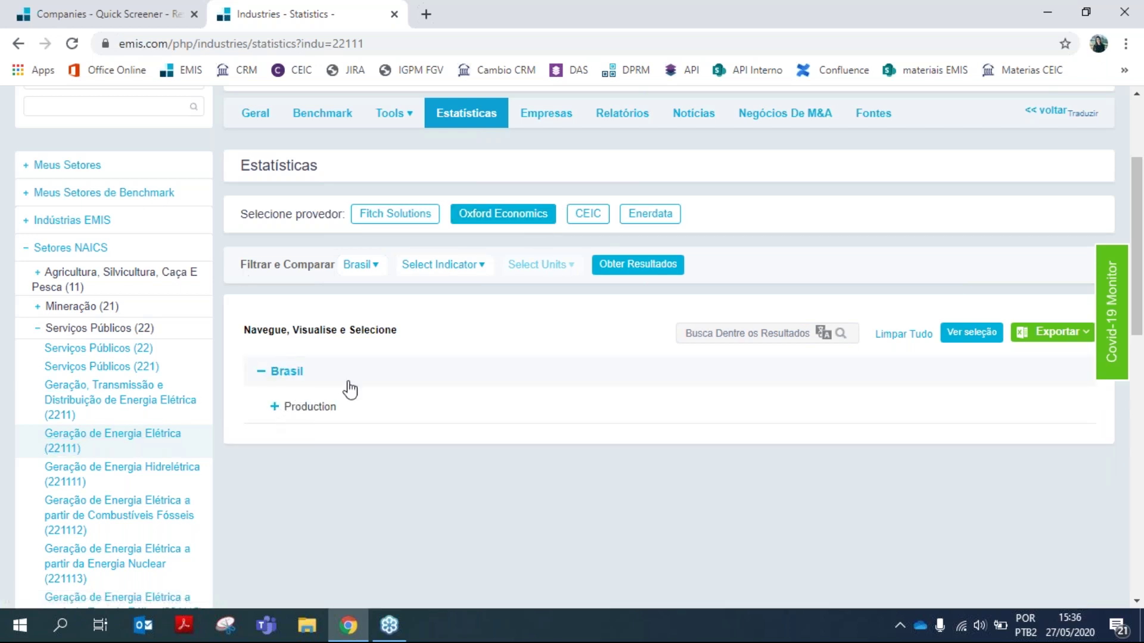
click(603, 222)
click(678, 216)
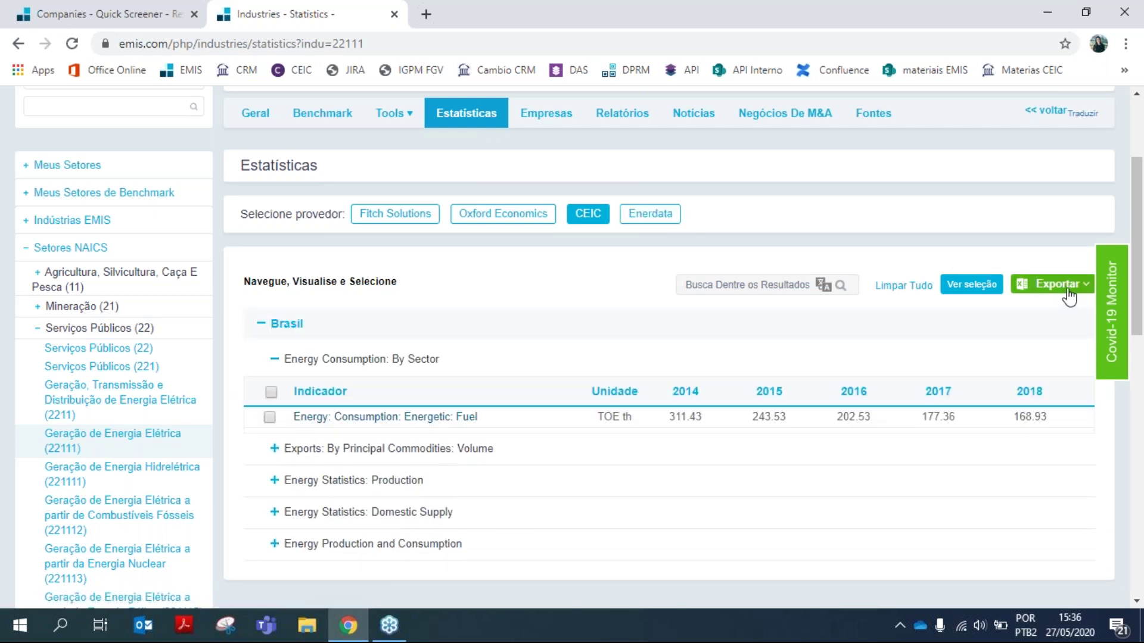
Open the industry reports for Geração de Energia Elétrica and view the featured EMIS Insights and Mordor reports
scroll(1081, 244, up, 1)
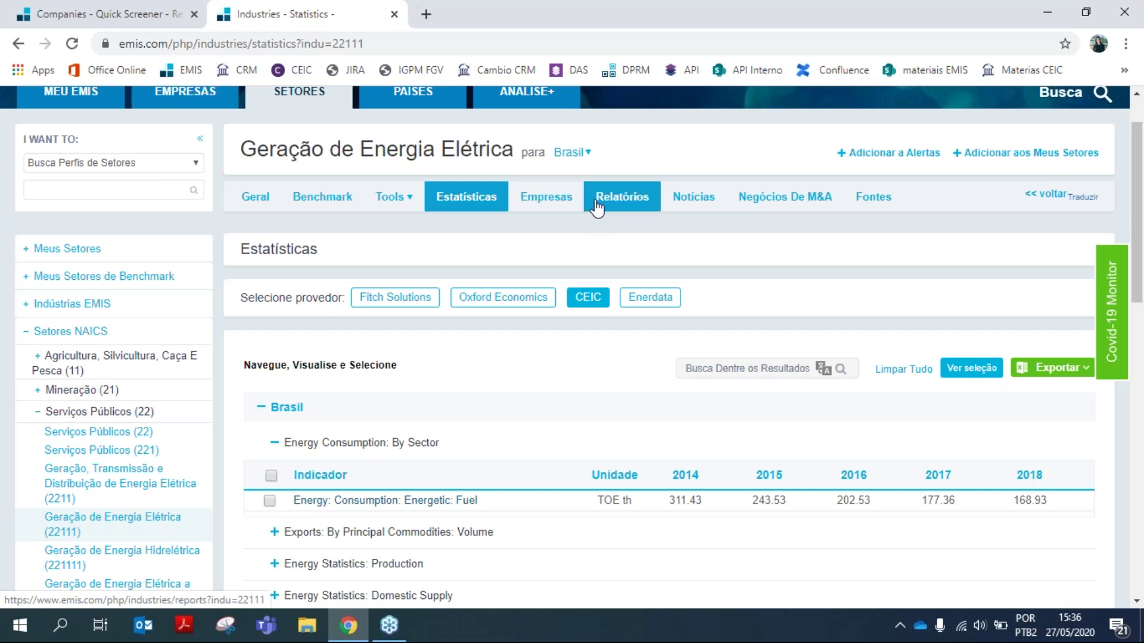
click(641, 198)
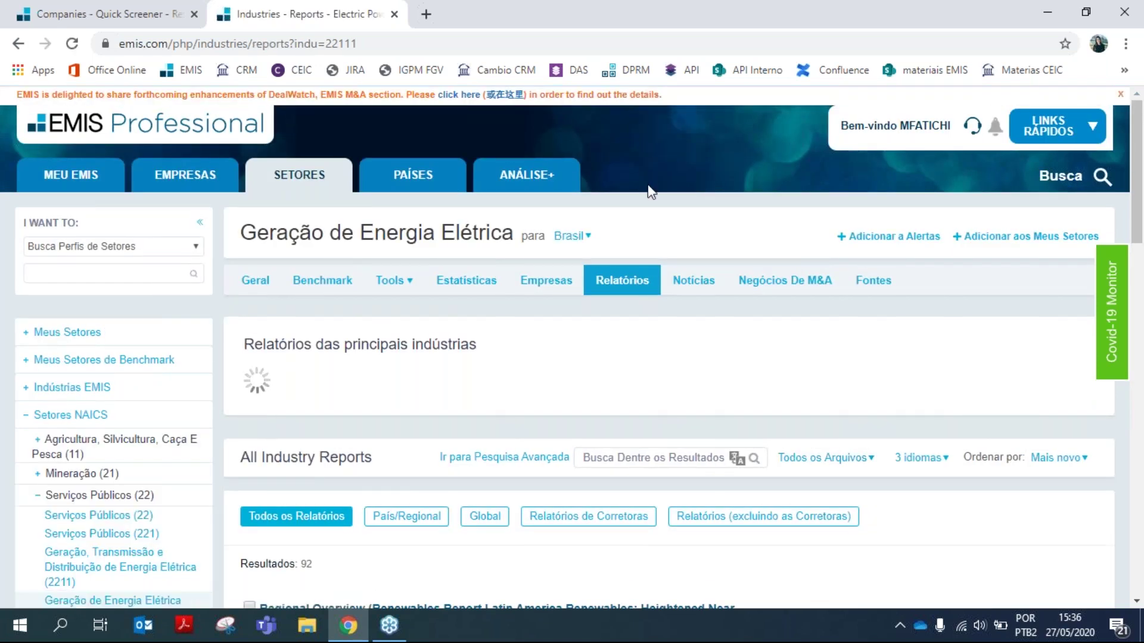
scroll(641, 189, down, 1)
scroll(649, 161, down, 1)
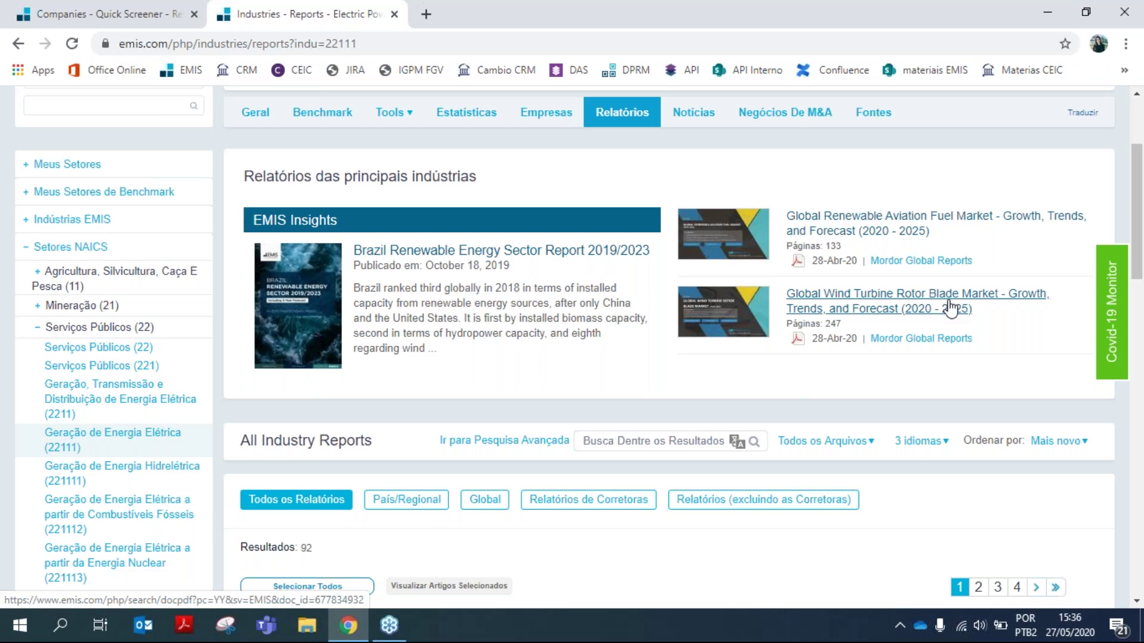
Look through the All Industry Reports list for Geração de Energia Elétrica, checking titles, dates and sources, and return to its beginning
scroll(949, 309, down, 2)
scroll(894, 300, down, 2)
click(722, 350)
scroll(709, 354, down, 2)
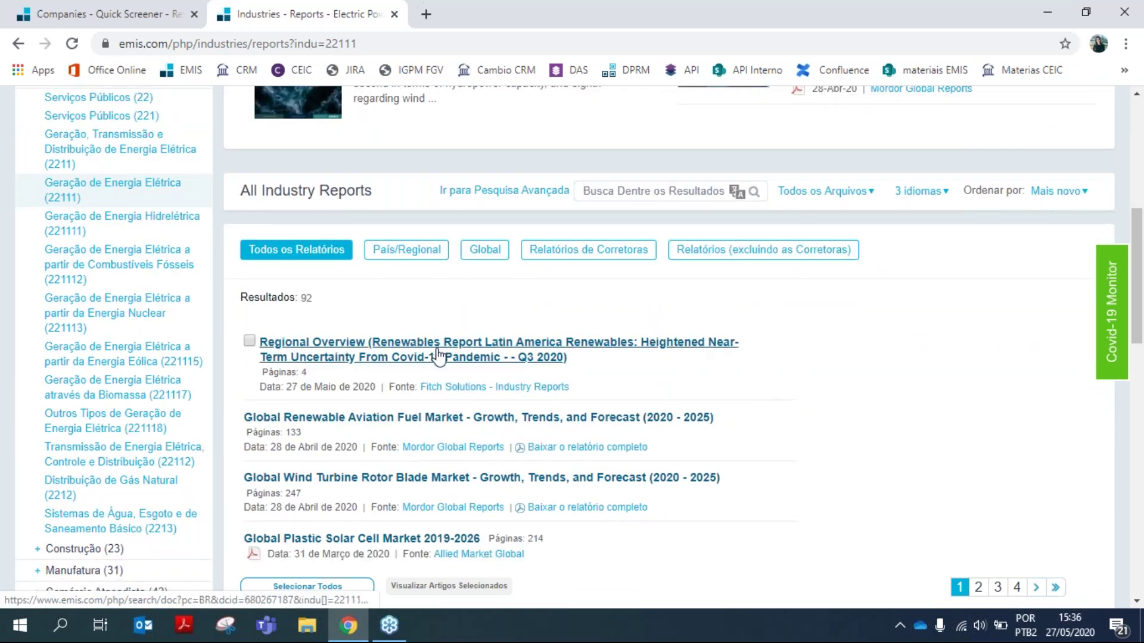
scroll(455, 355, down, 2)
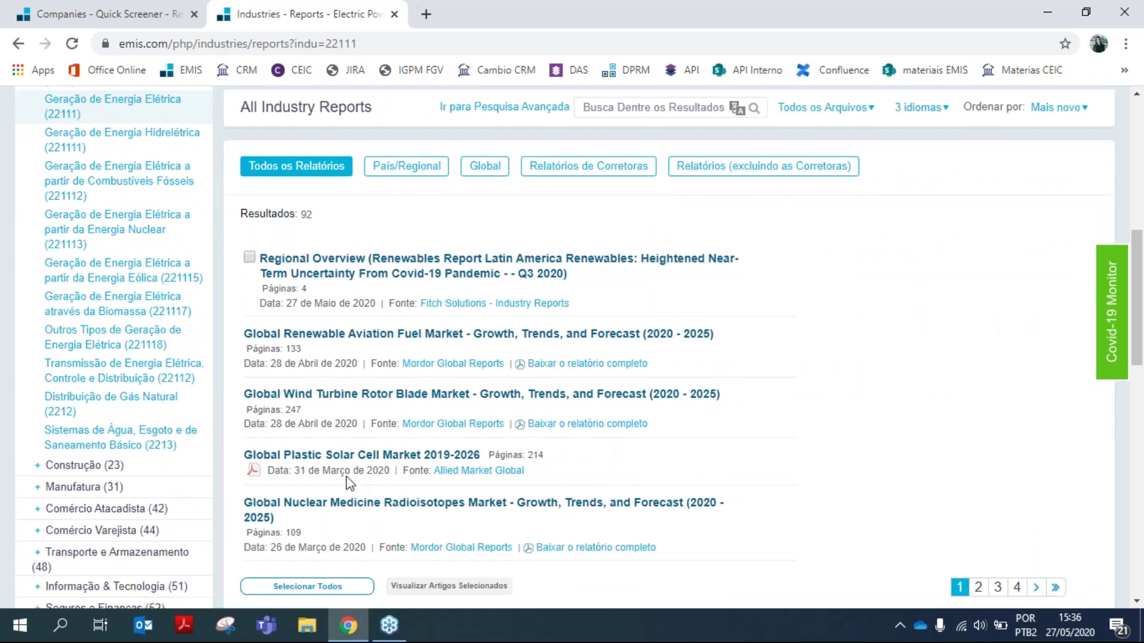
scroll(709, 415, down, 2)
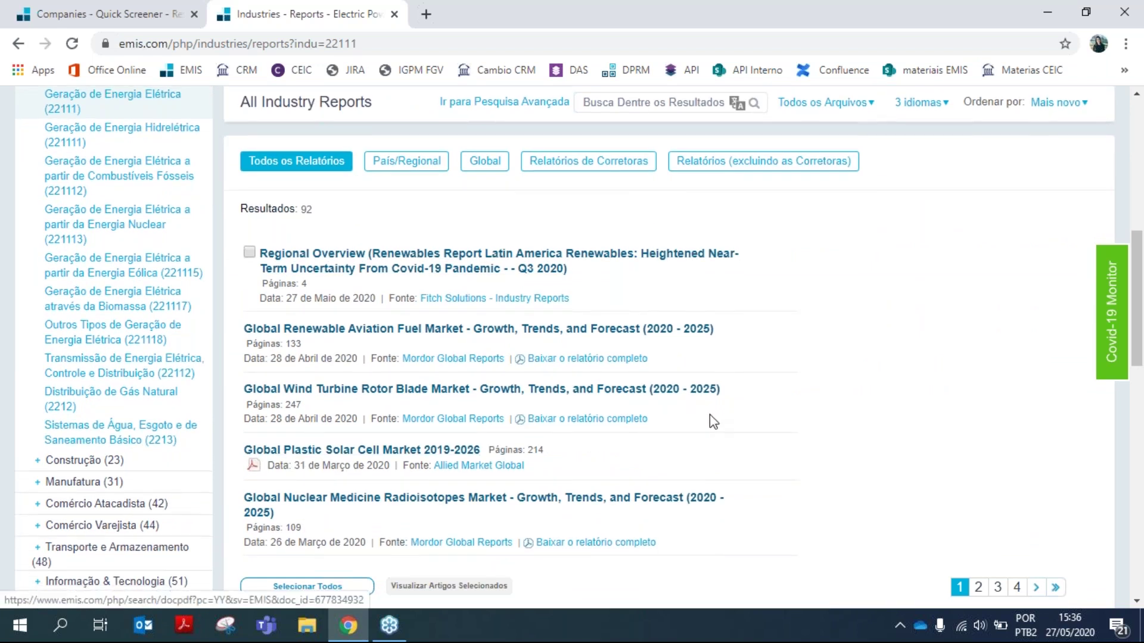
scroll(679, 411, down, 3)
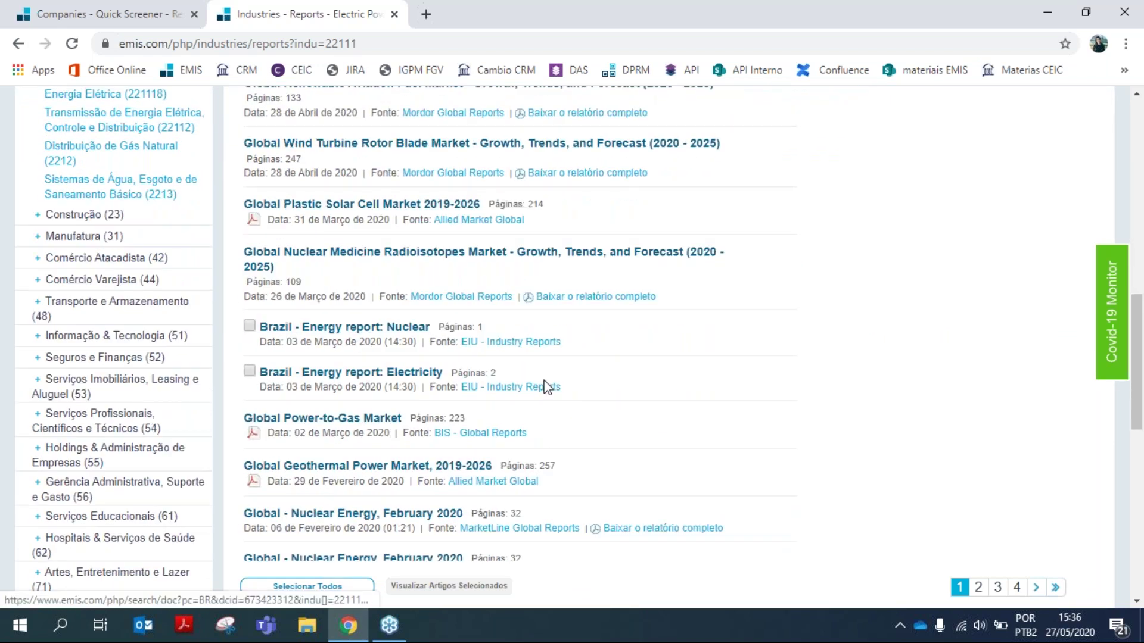
scroll(687, 417, down, 3)
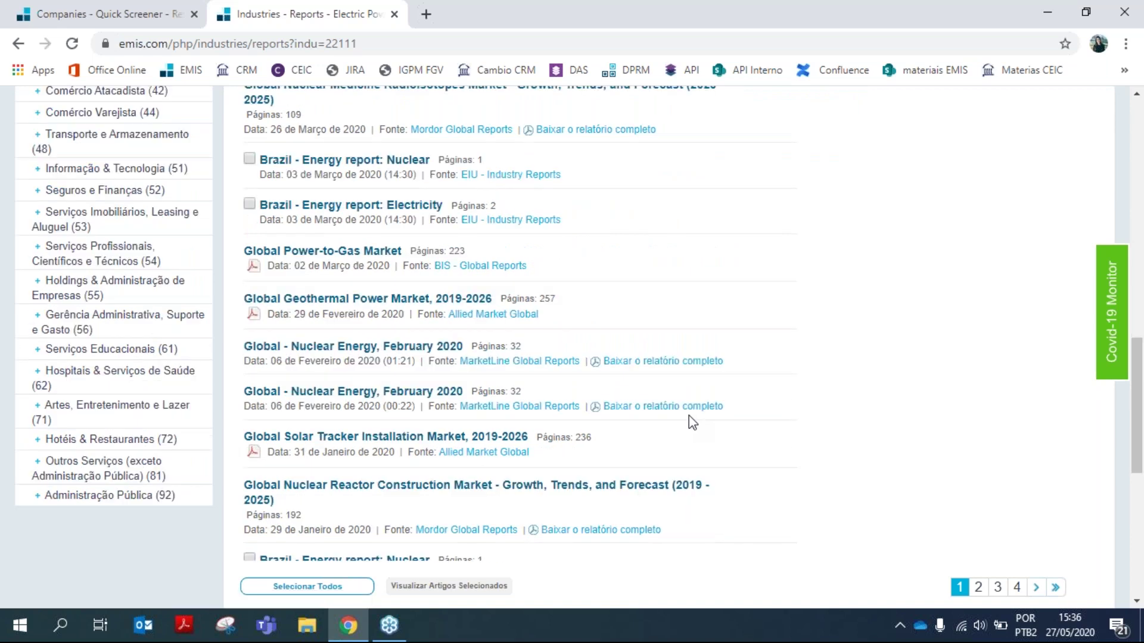
scroll(688, 416, down, 6)
scroll(649, 295, down, 3)
scroll(662, 317, up, 17)
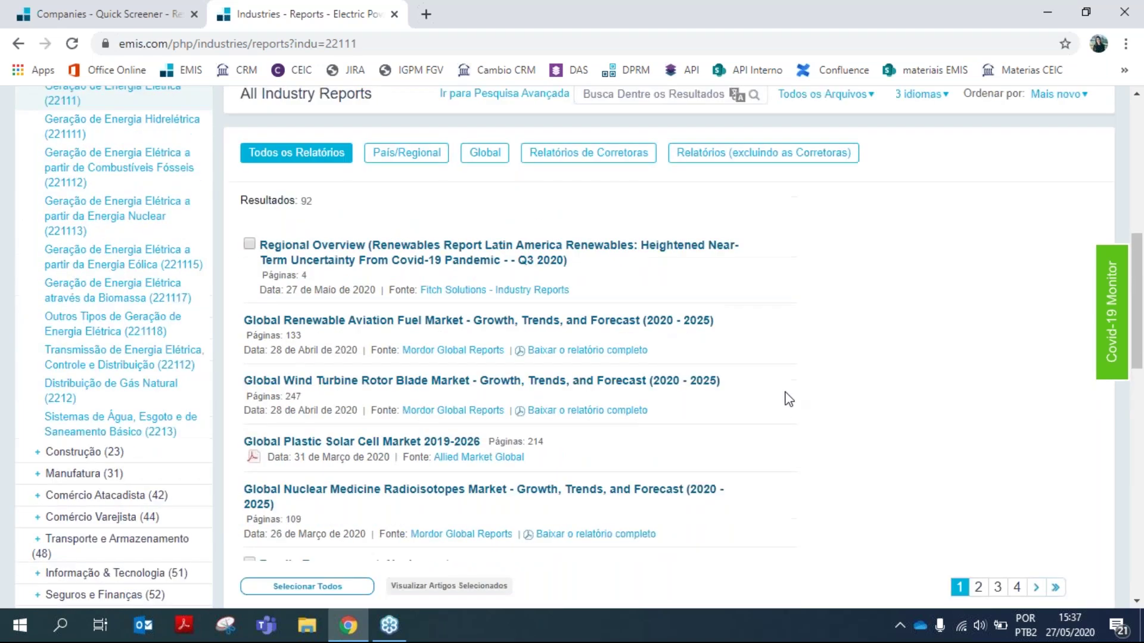
View the country and region choices available for the Geração de Energia Elétrica reports, and close the selection list
scroll(405, 373, up, 3)
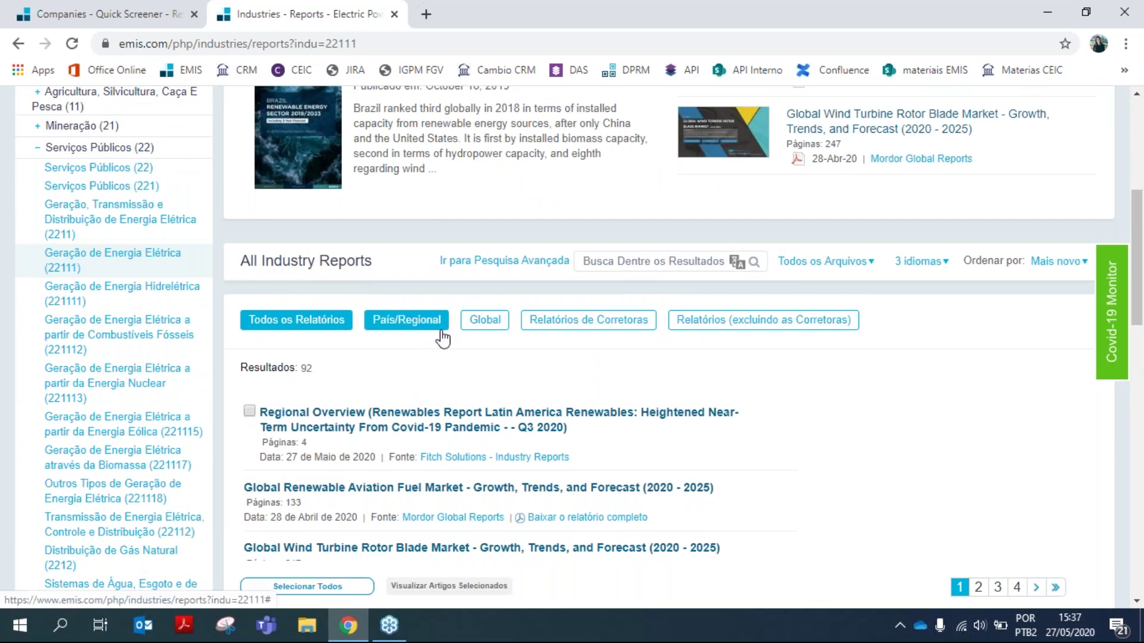
scroll(411, 417, up, 2)
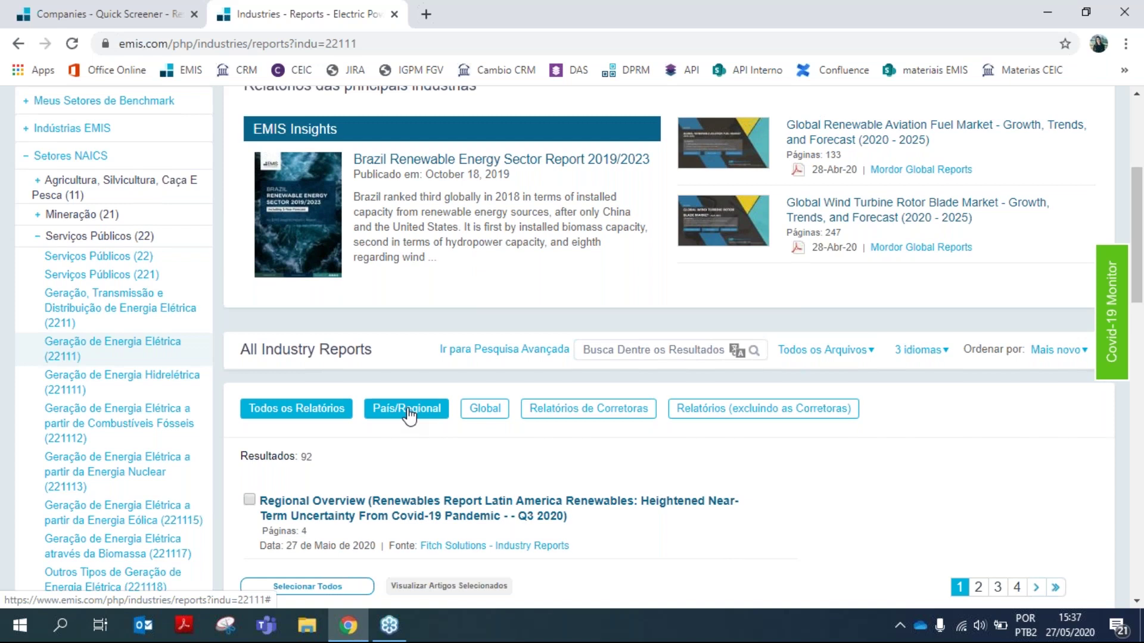
scroll(408, 414, up, 4)
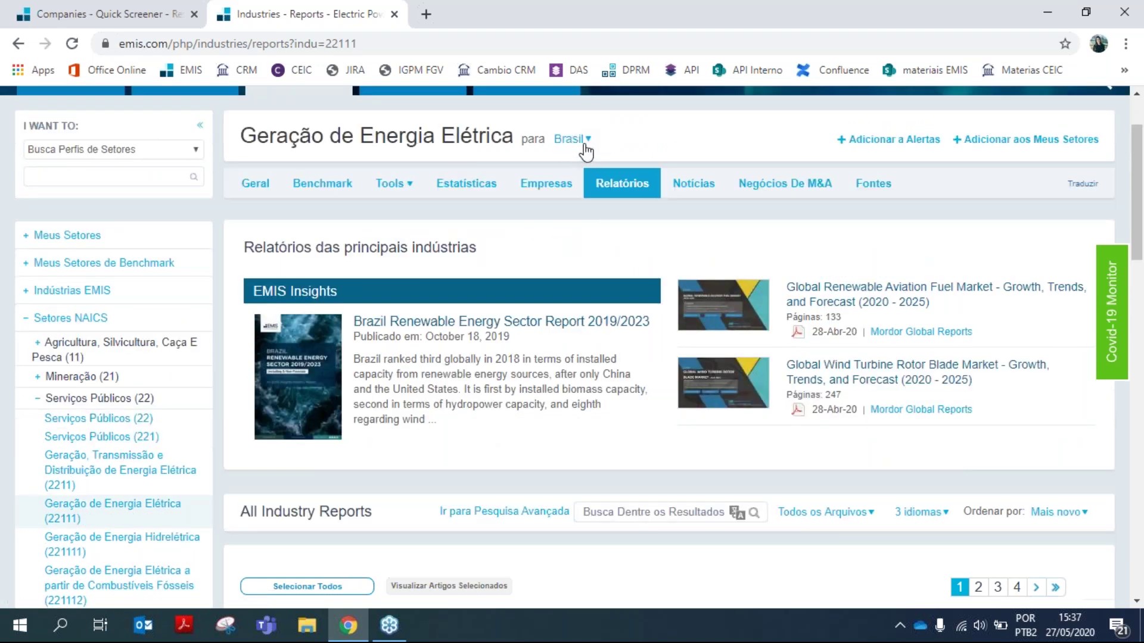
click(588, 142)
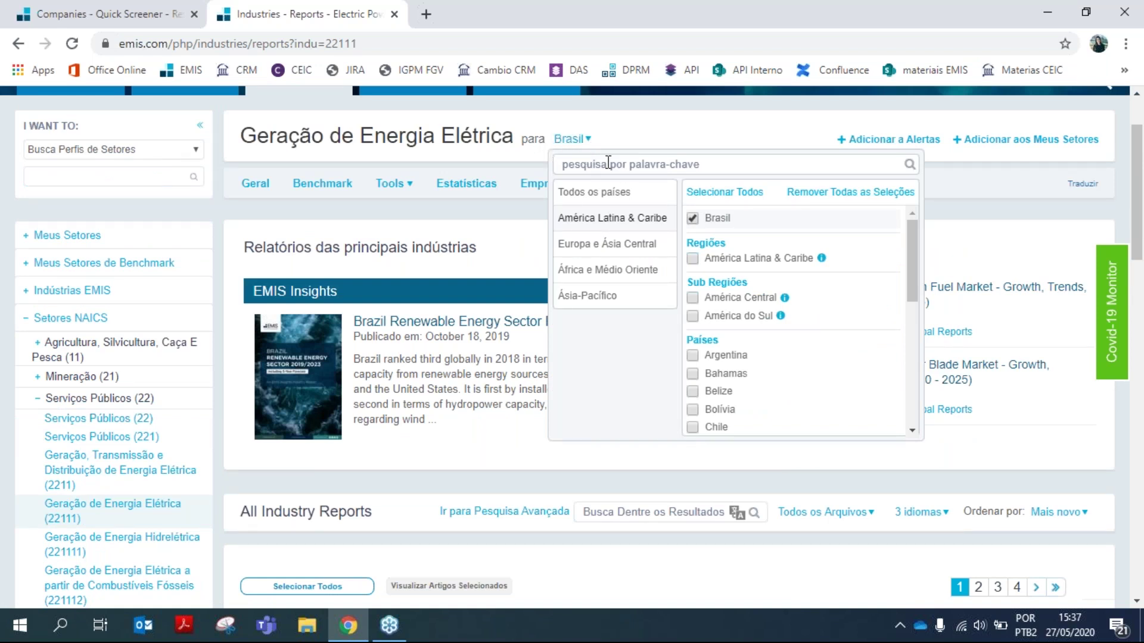
scroll(1003, 253, down, 3)
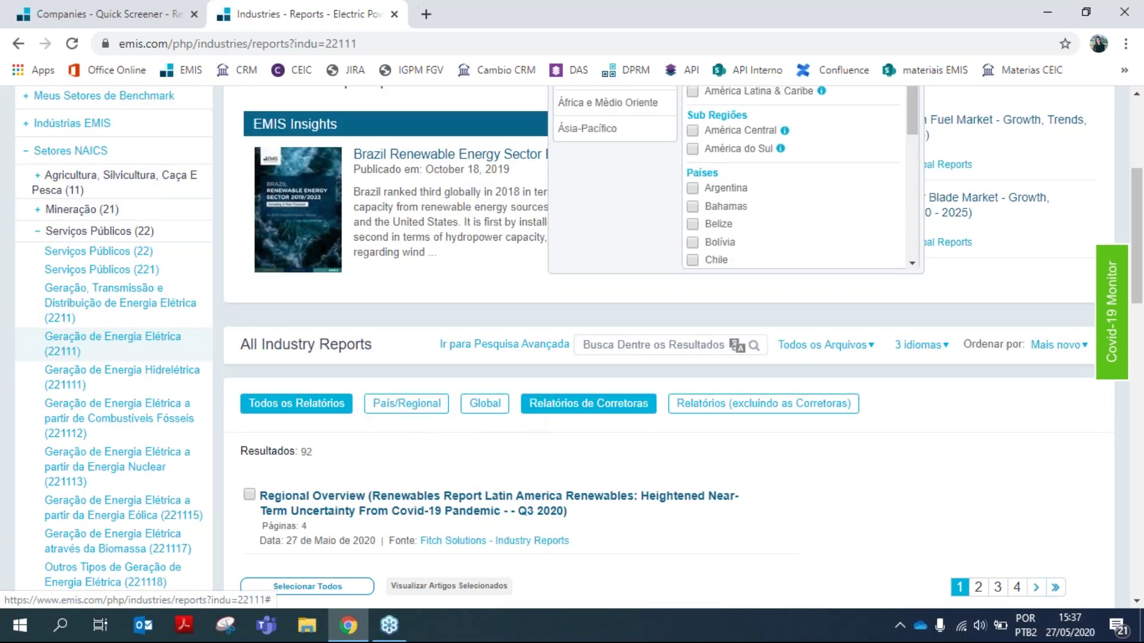
click(633, 444)
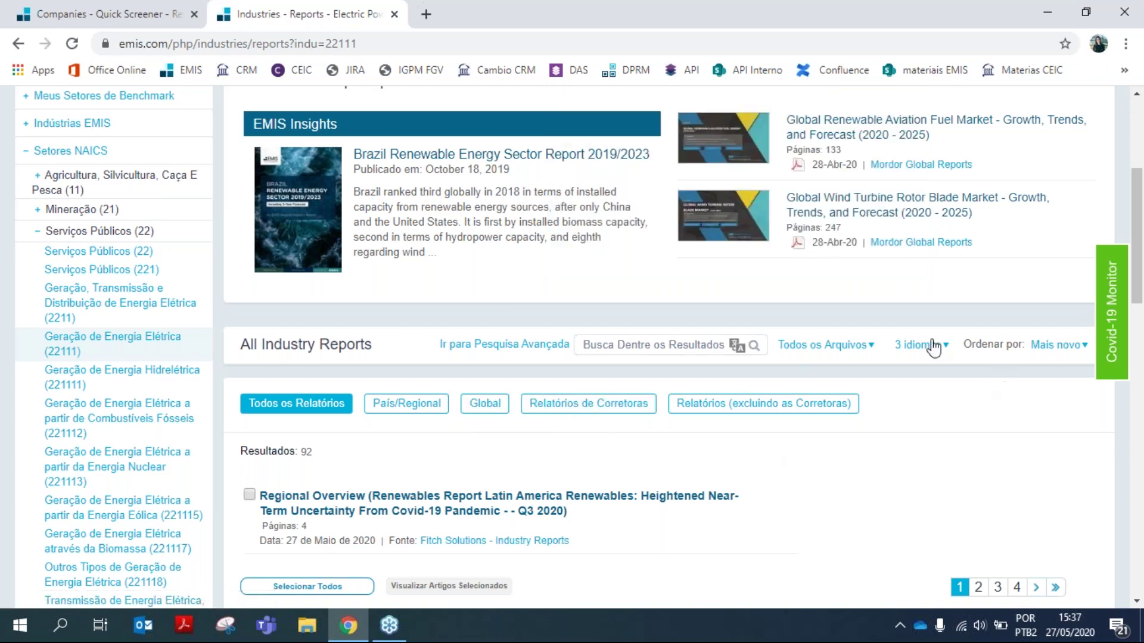
Search within the All Industry Reports results for "wind" and look through the listed reports
scroll(911, 378, up, 1)
click(666, 433)
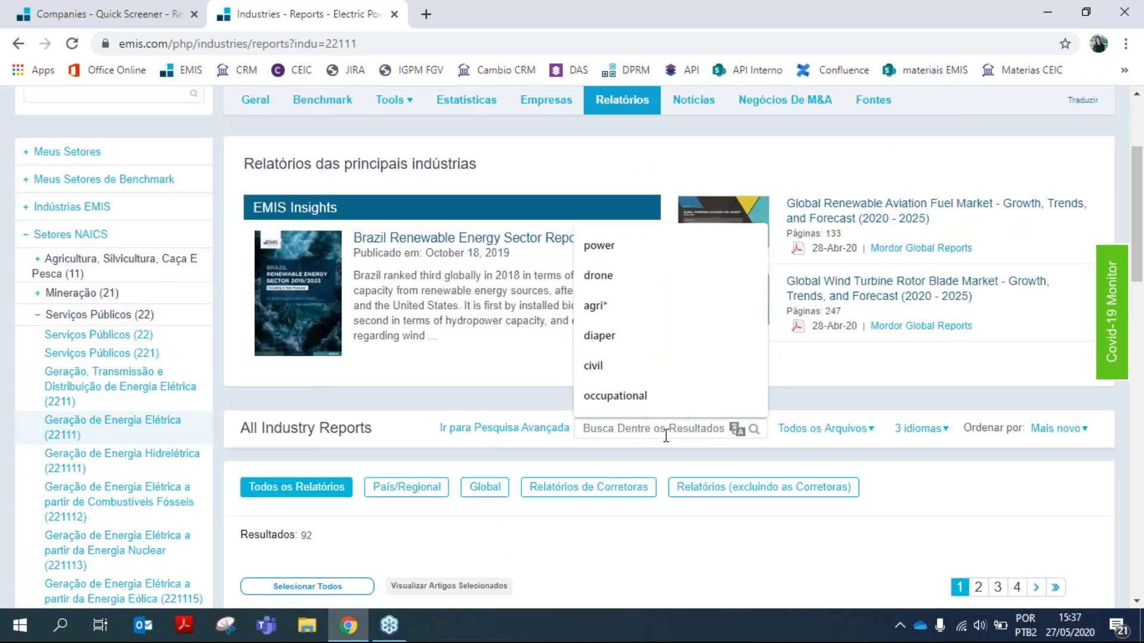
text(wind)
key(Return)
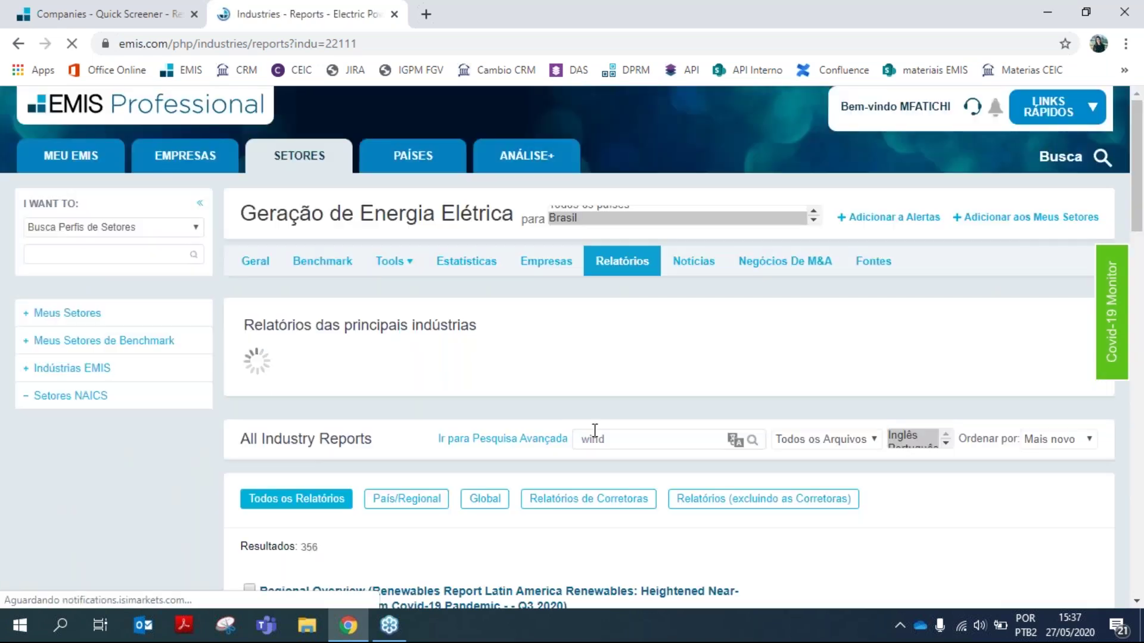
scroll(689, 391, down, 1)
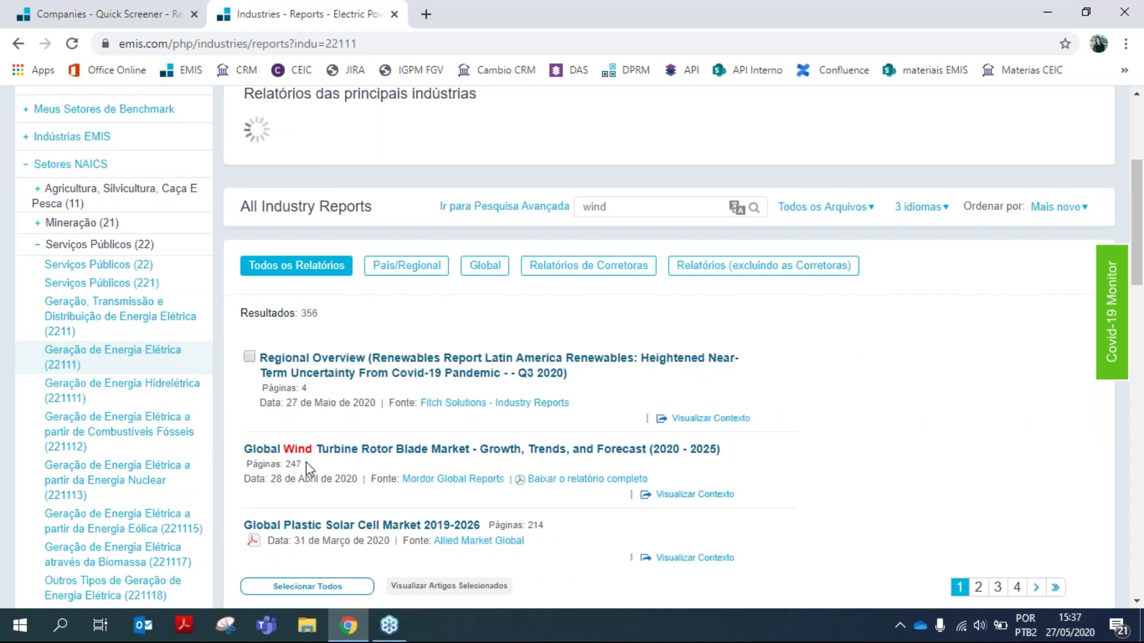
scroll(390, 442, down, 3)
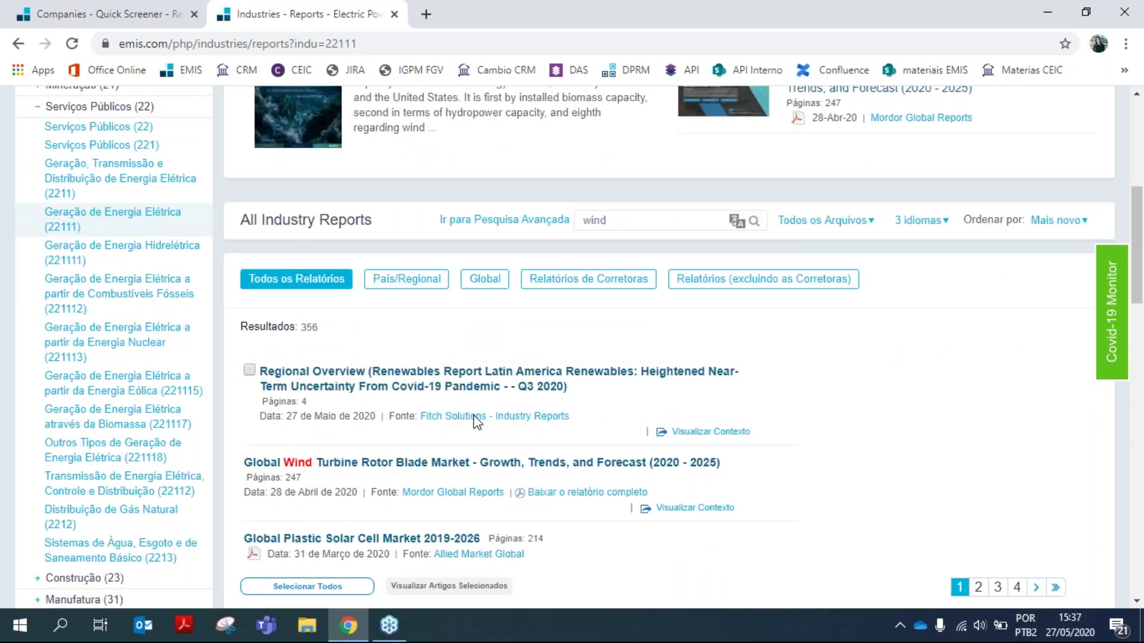
scroll(423, 364, down, 1)
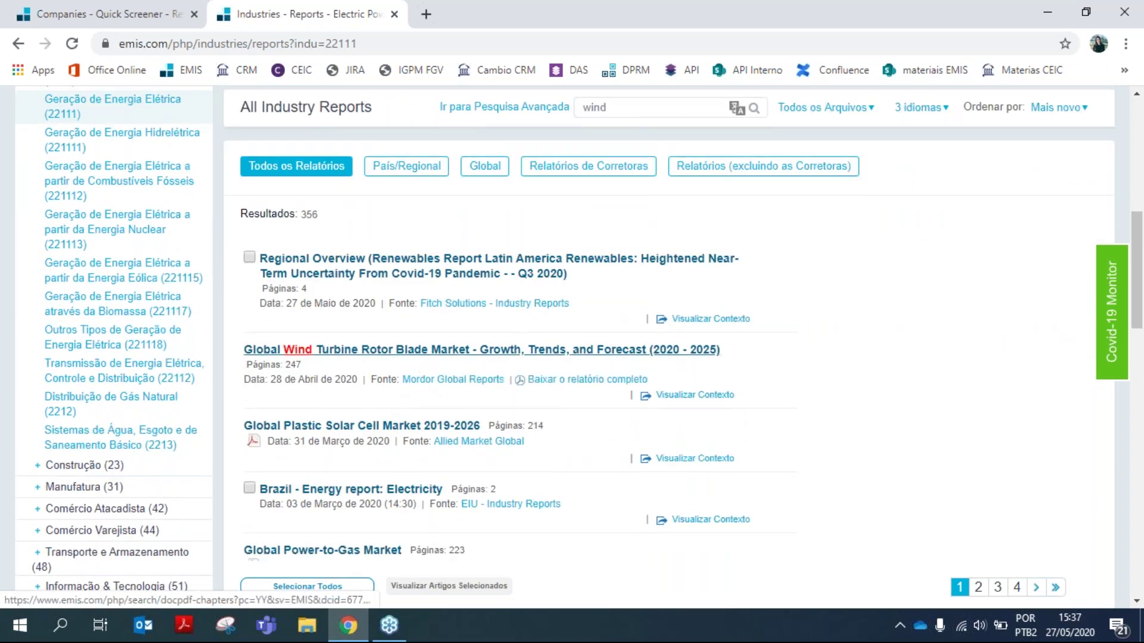
scroll(358, 399, down, 2)
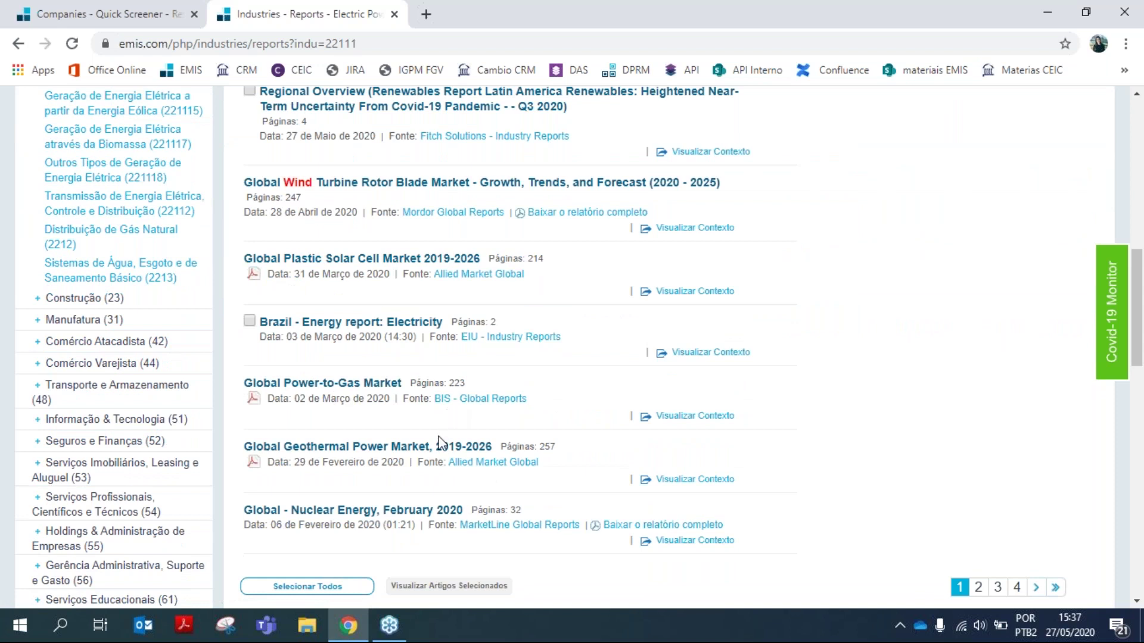